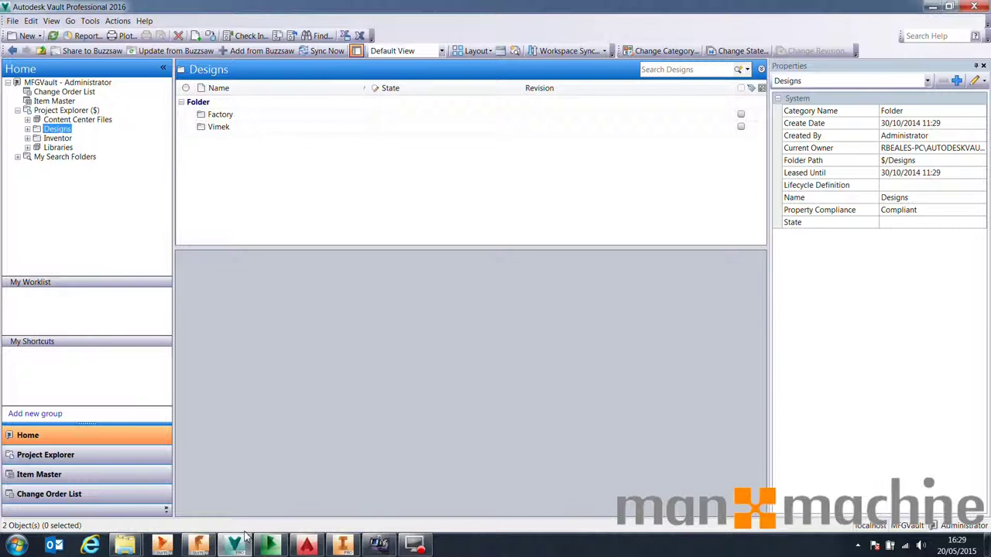
Switch to Buzzsaw and examine the manandmachine-uk site, its New Factory Design project and the Architectural Drawing folder
click(283, 549)
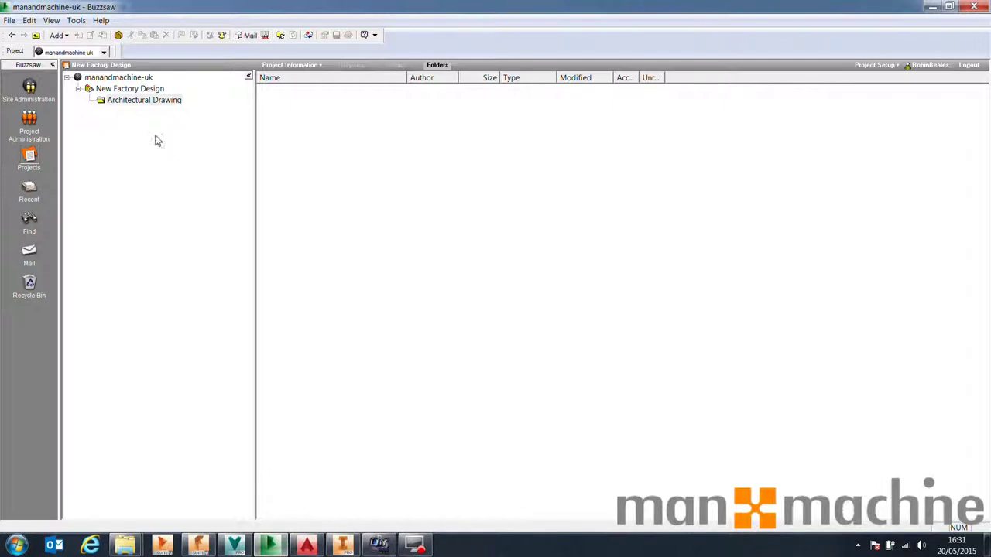
click(138, 89)
click(141, 78)
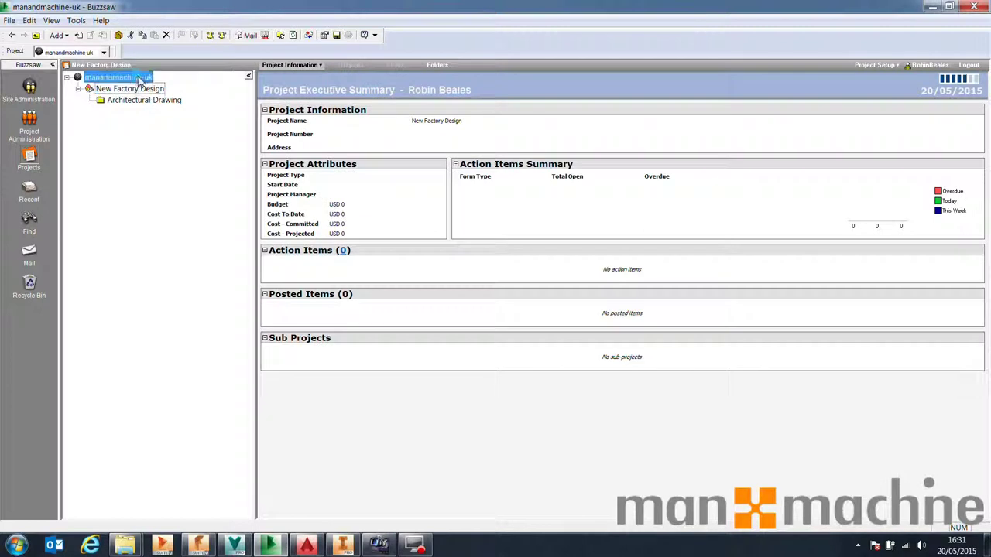
click(117, 89)
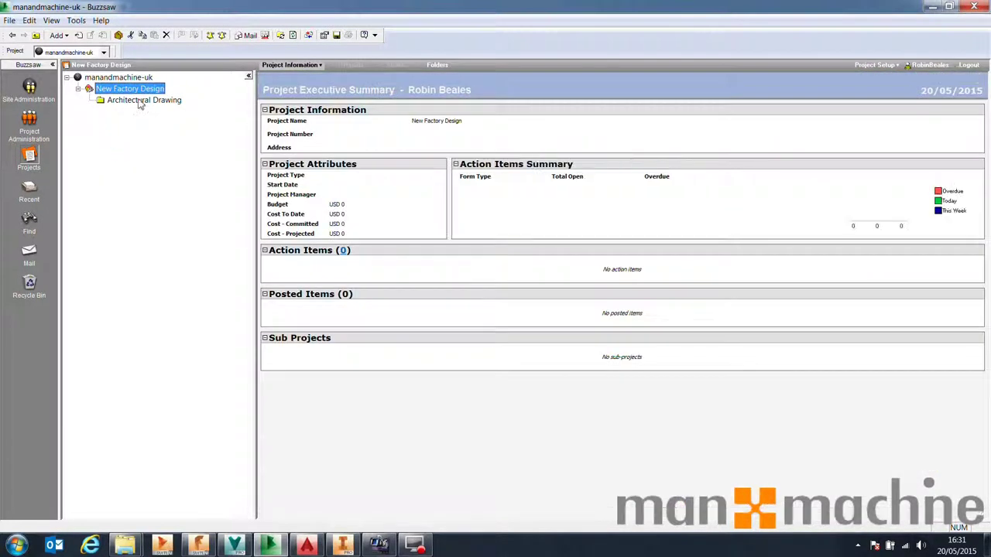
click(140, 102)
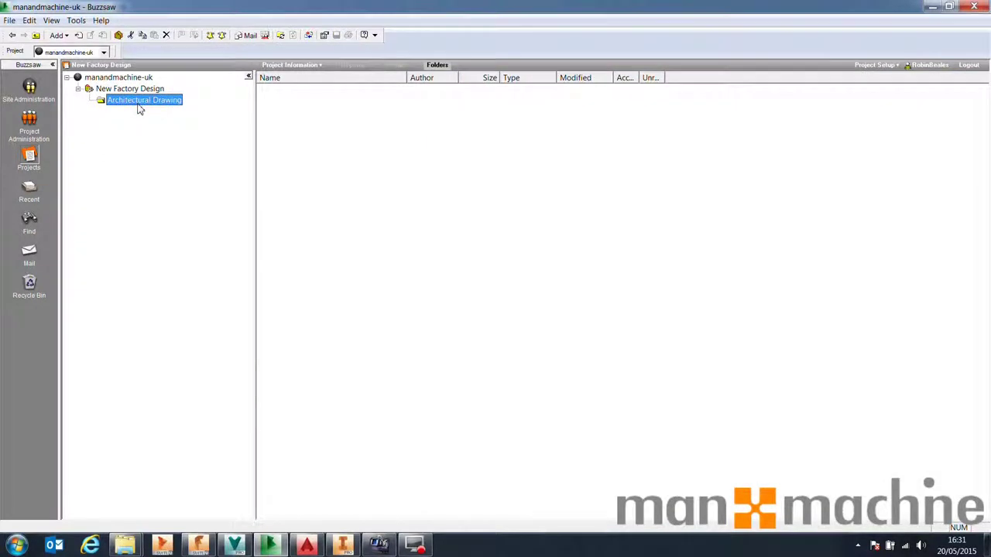
click(131, 78)
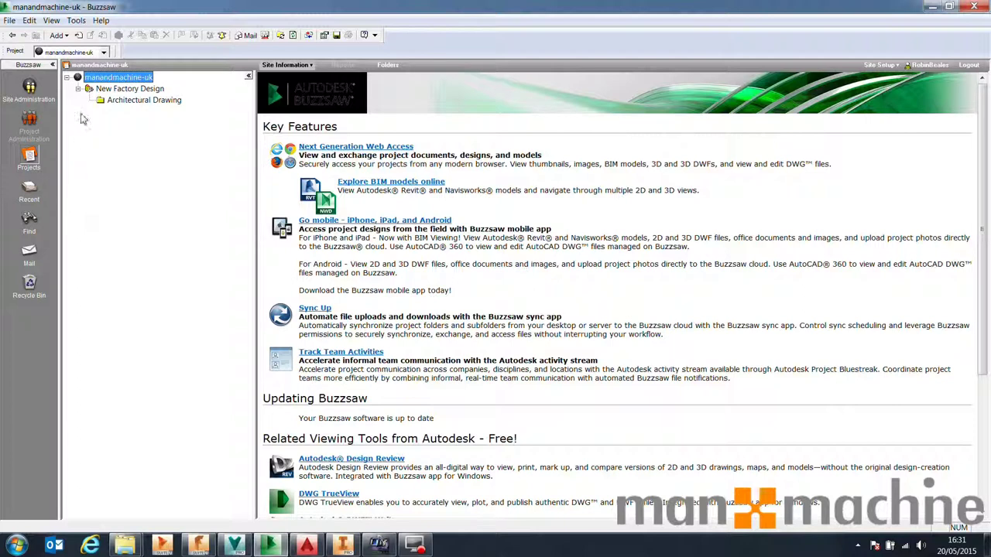
right_click(109, 138)
click(124, 91)
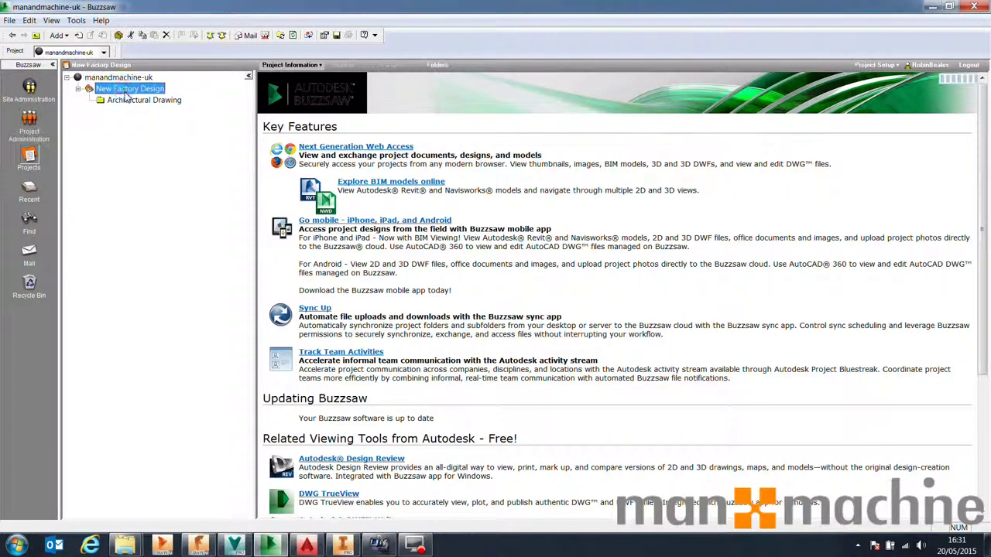
right_click(124, 92)
click(113, 92)
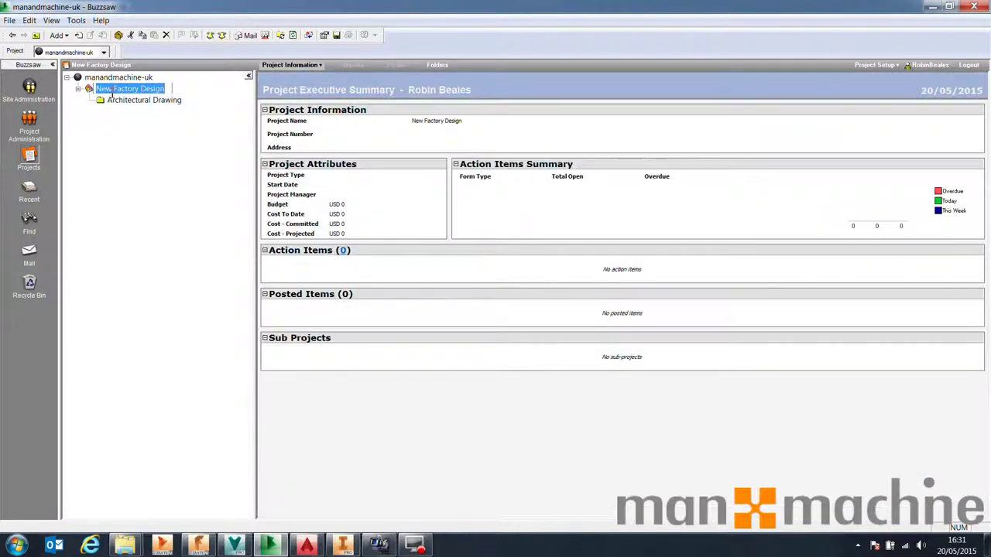
click(145, 114)
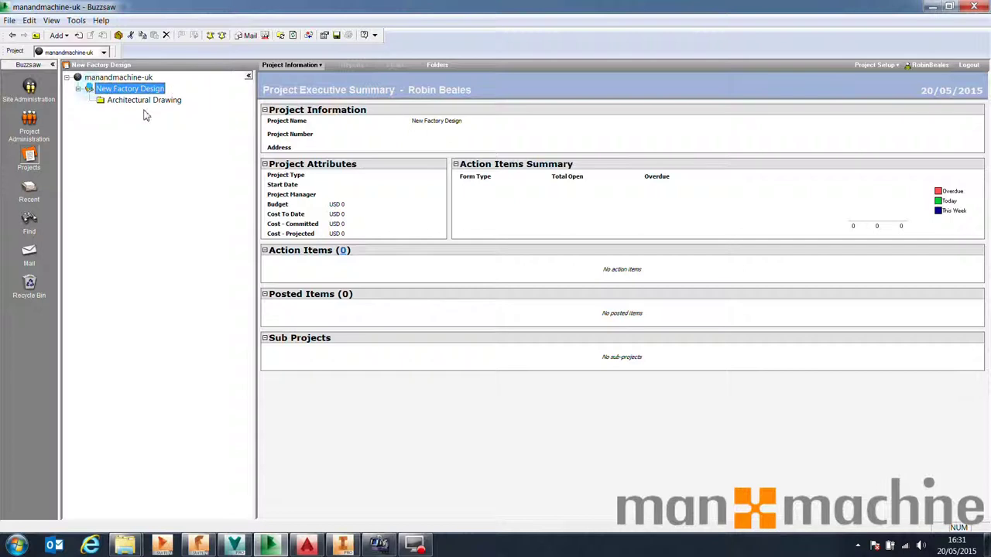
Open the New Factory Design project's Business Processes setup, start adding a process and view the Approval workflow
click(895, 65)
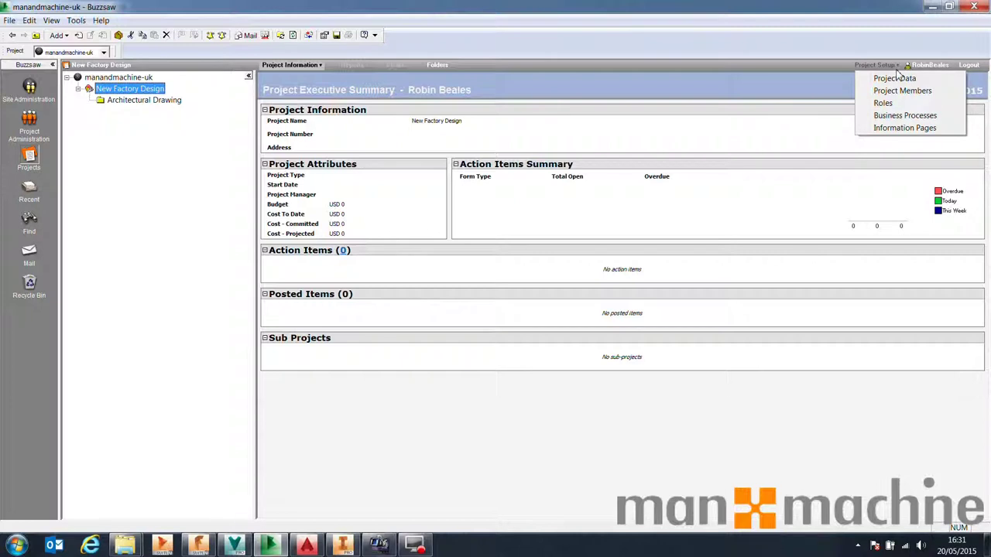
click(904, 116)
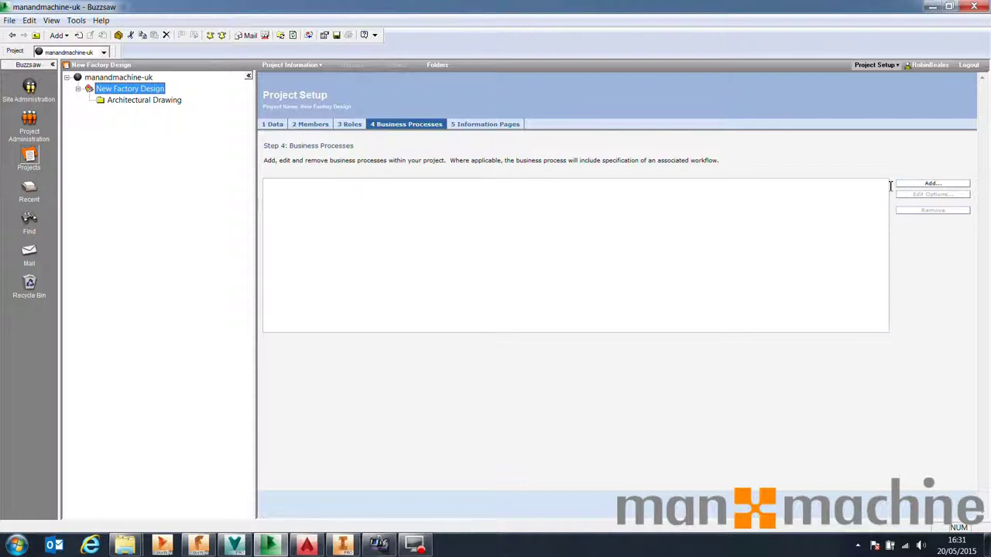
click(934, 184)
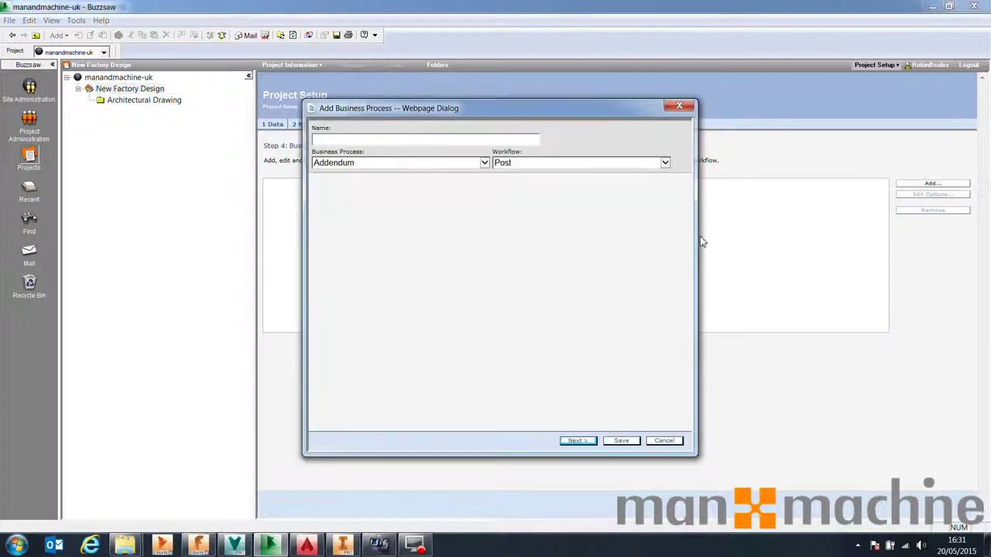
click(485, 162)
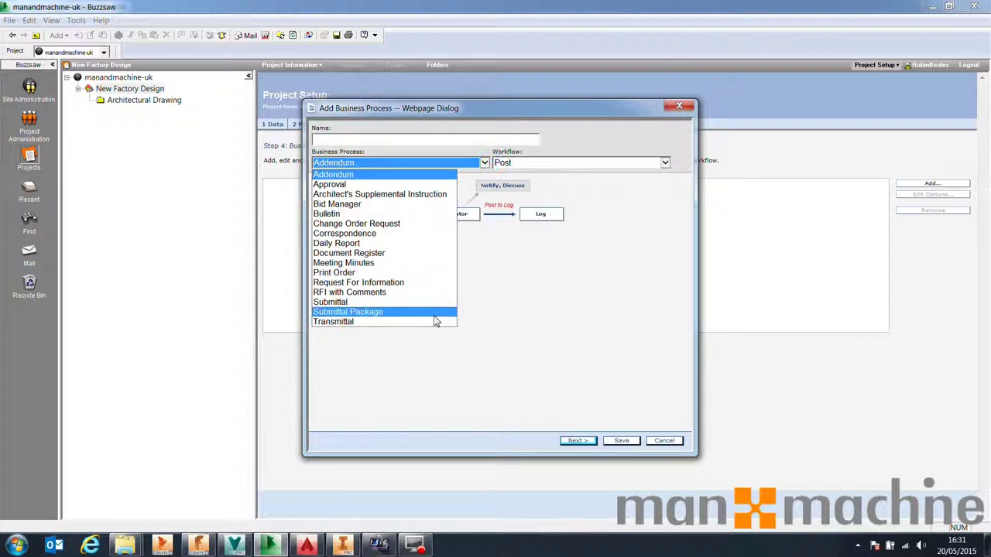
click(372, 186)
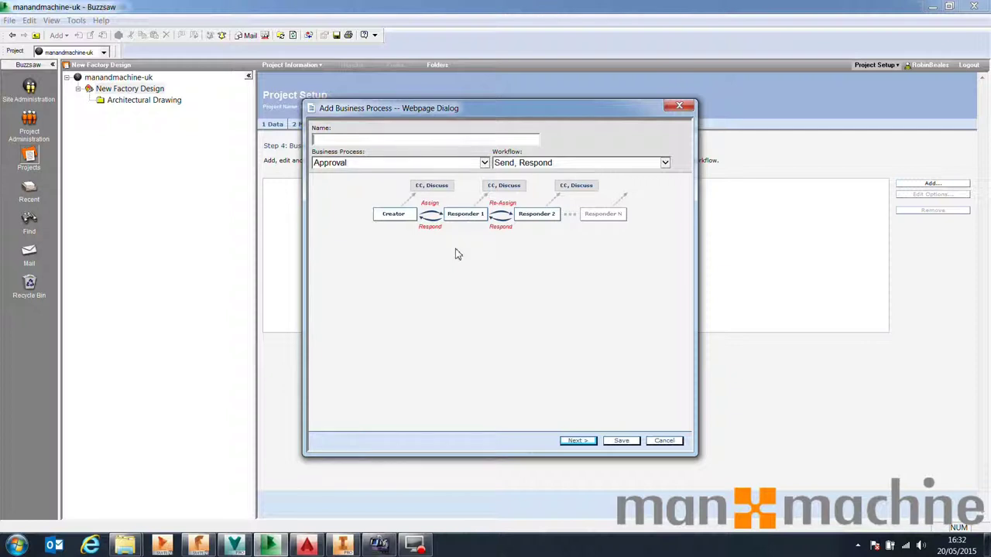
Preview the Submittal process with its Post workflow and the Print Order process, and cancel adding a business process
click(484, 164)
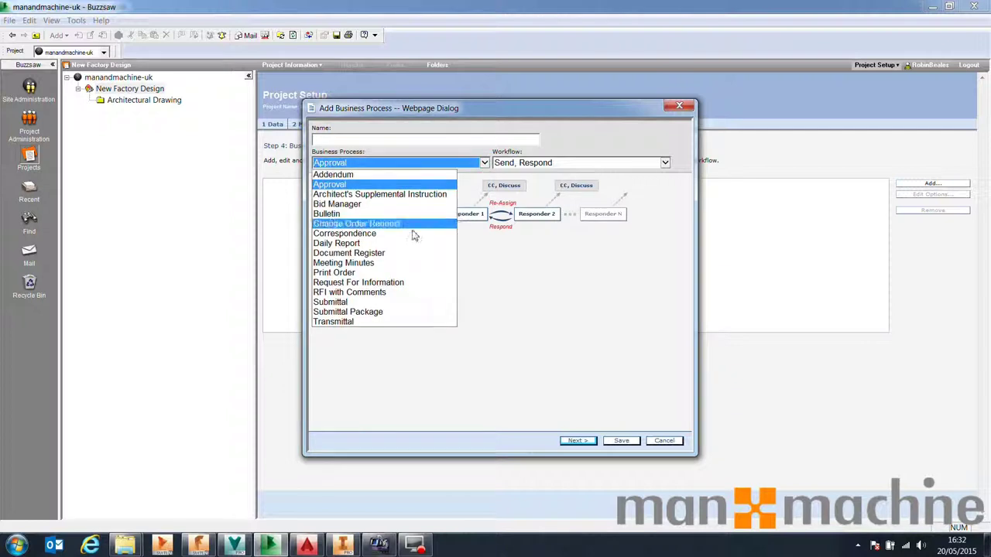
click(354, 302)
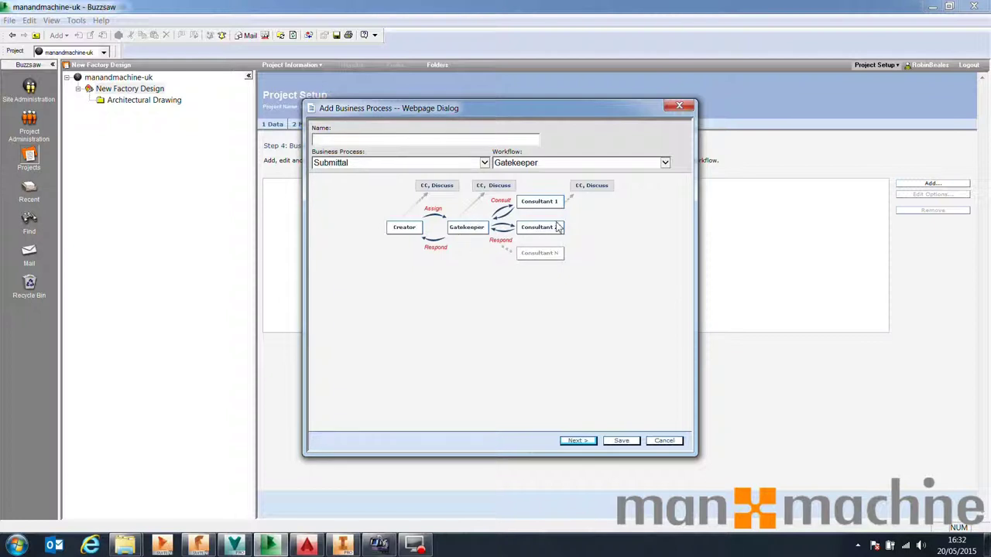
click(542, 167)
click(527, 194)
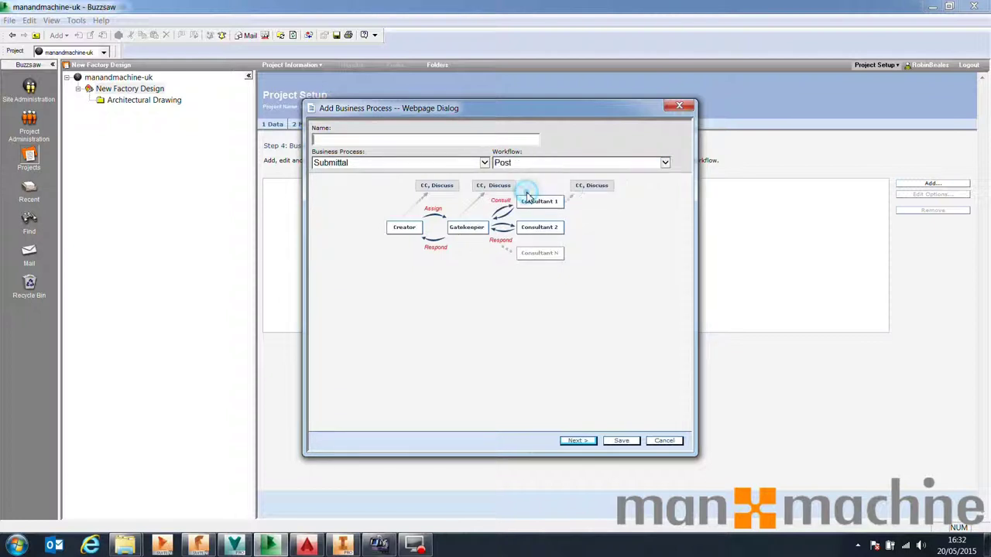
click(484, 164)
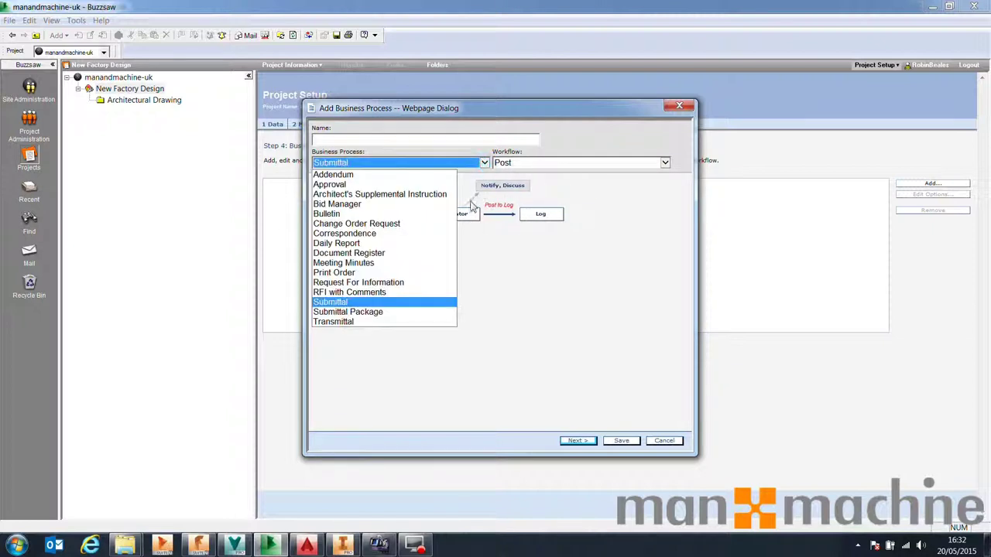
click(375, 273)
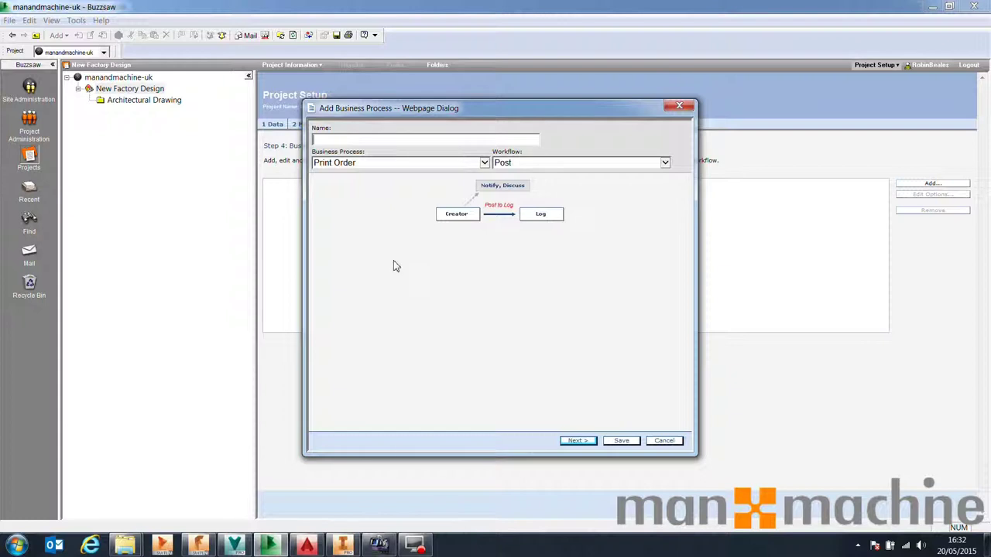
click(664, 440)
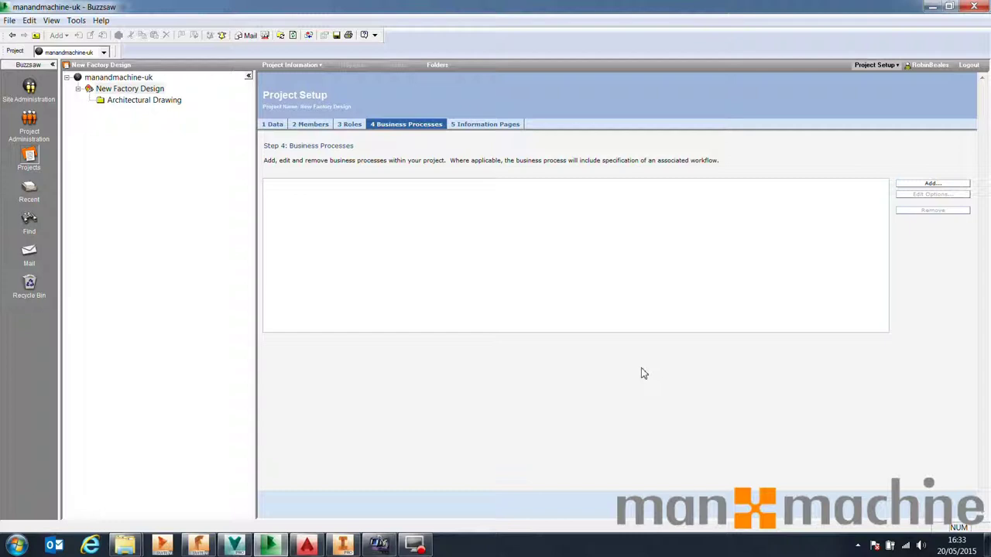
Display the Project Executive Summary of the New Factory Design project
click(317, 65)
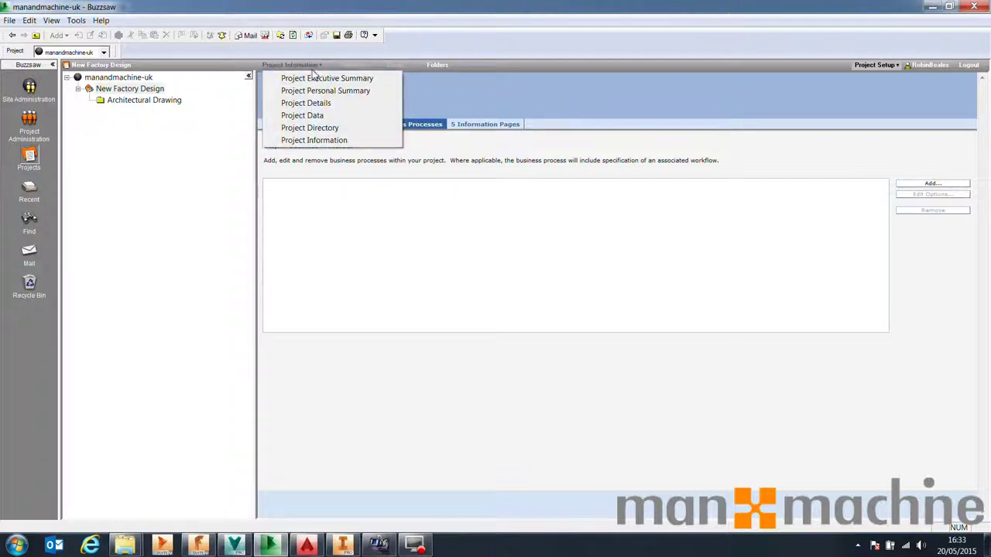
click(111, 92)
click(124, 89)
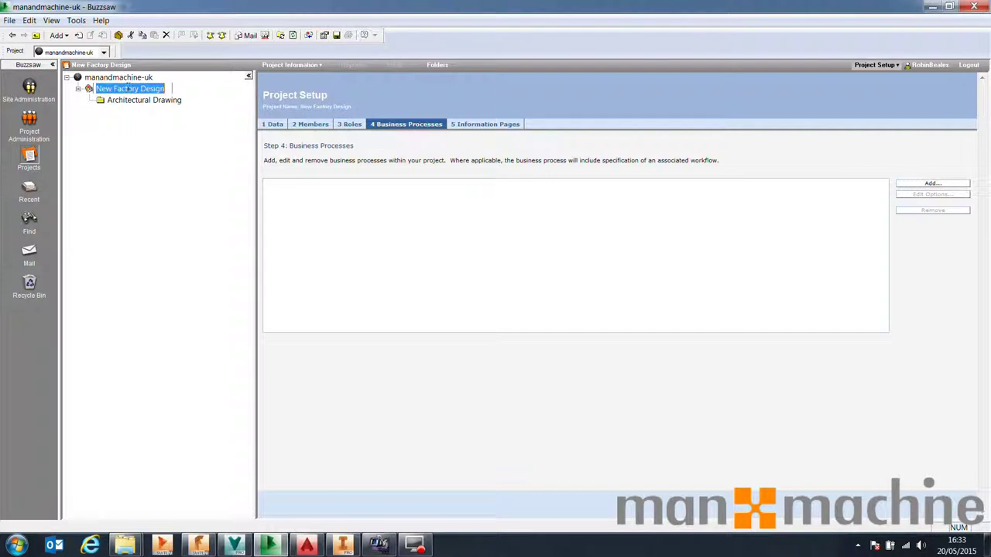
click(313, 66)
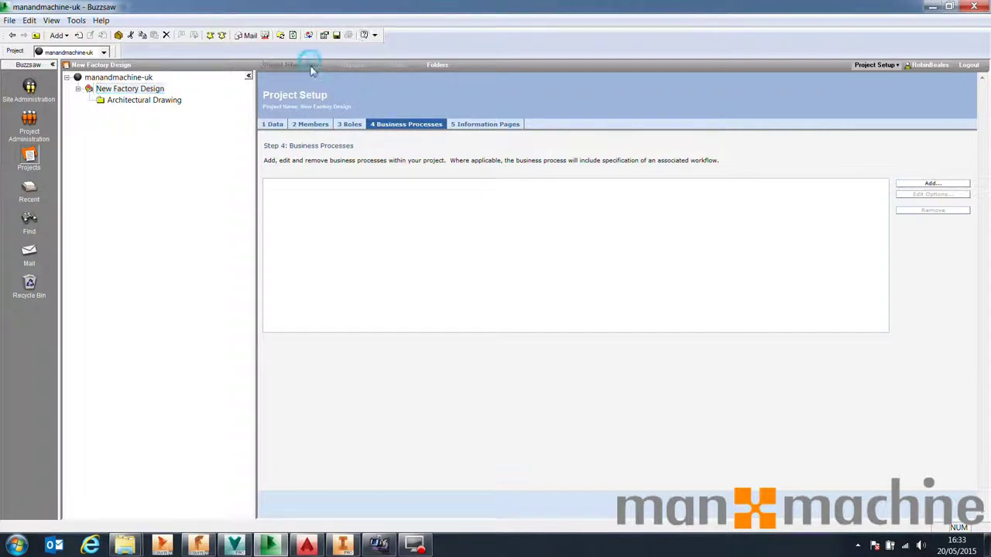
click(312, 77)
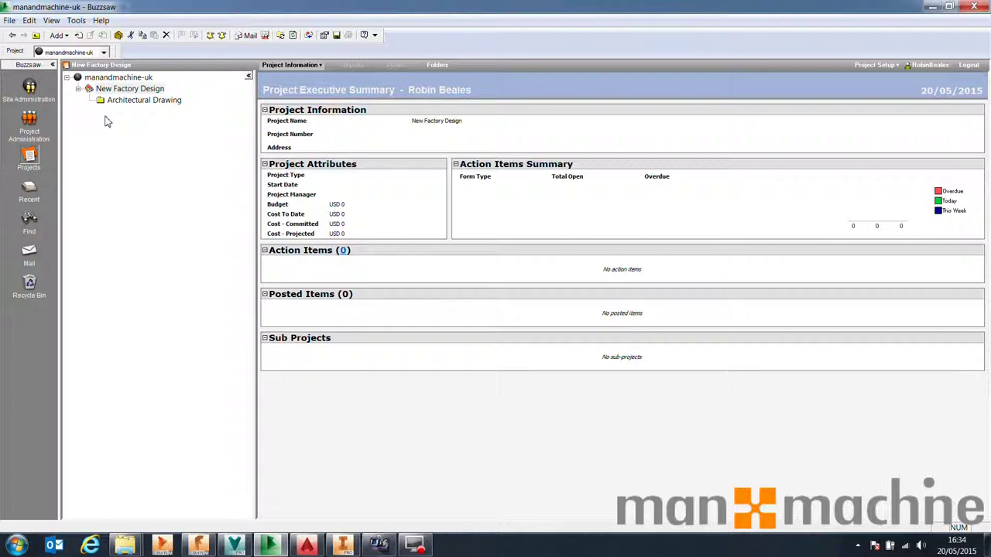
Switch to Autodesk Vault and open the manandmachine-uk site configuration from the Project Sync settings
click(929, 7)
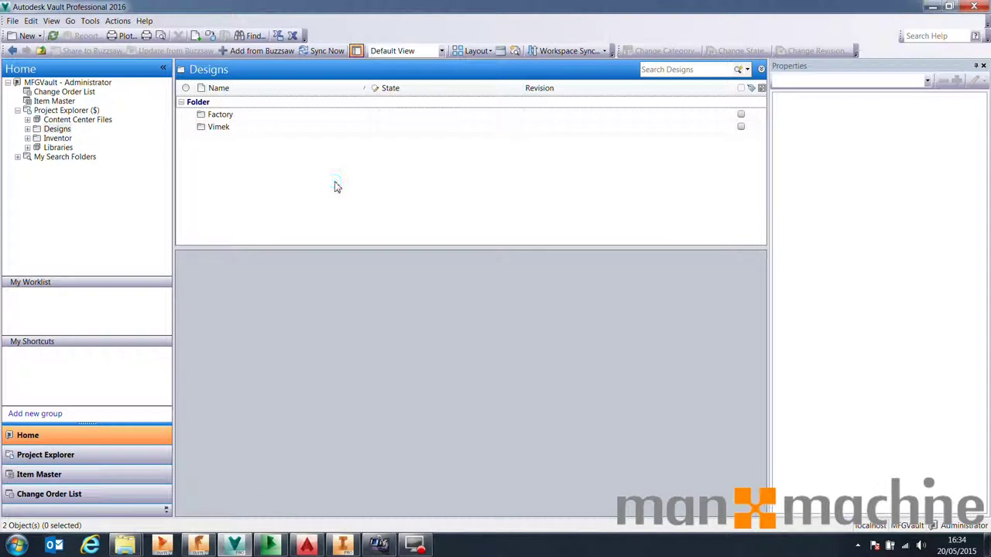
click(90, 21)
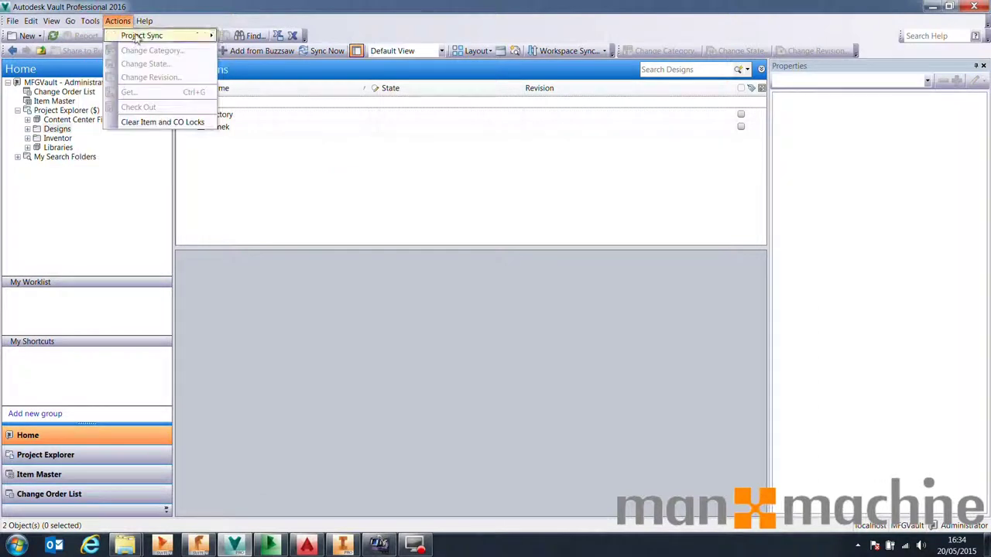
click(103, 48)
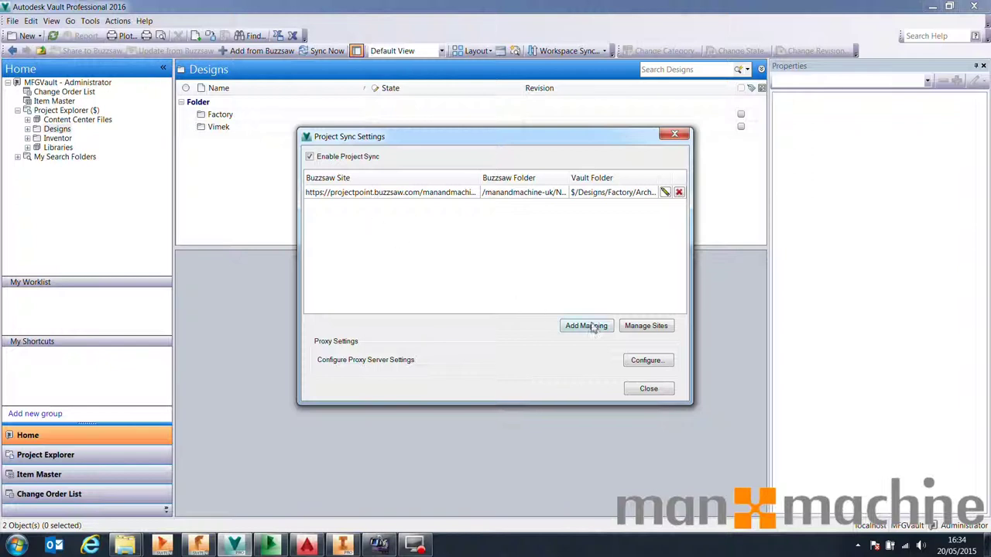
click(639, 330)
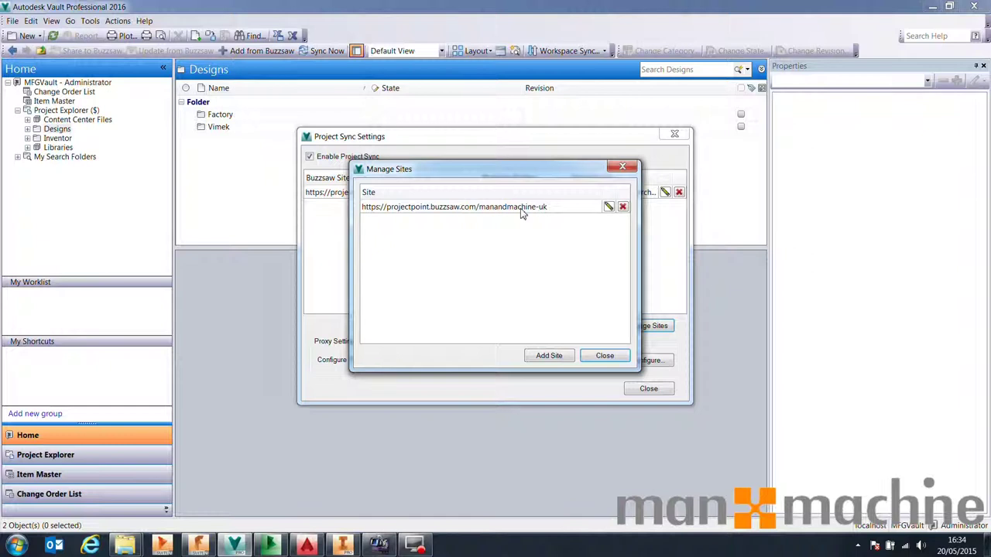
click(609, 206)
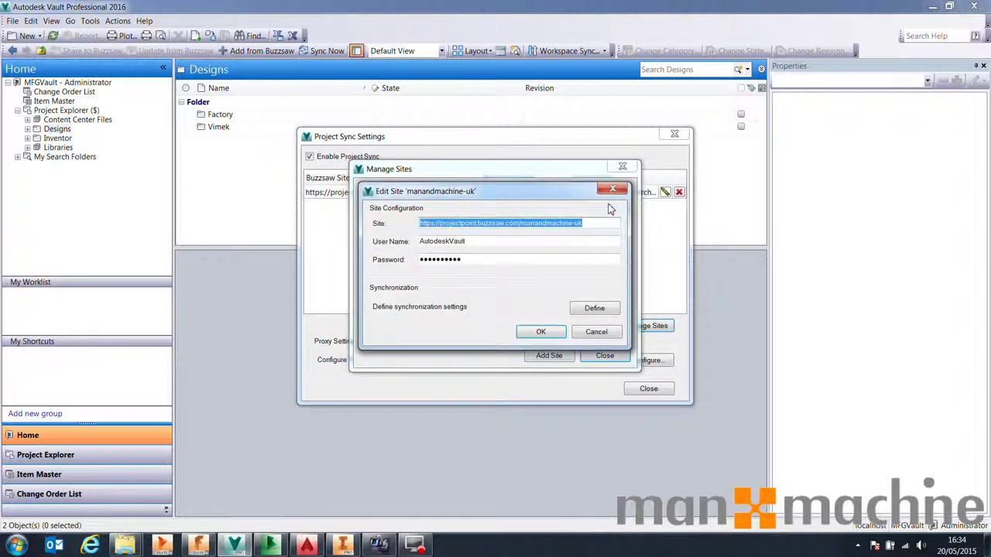
Review the site's synchronization and delete settings, leave them as they are and close the Project Sync settings
click(595, 310)
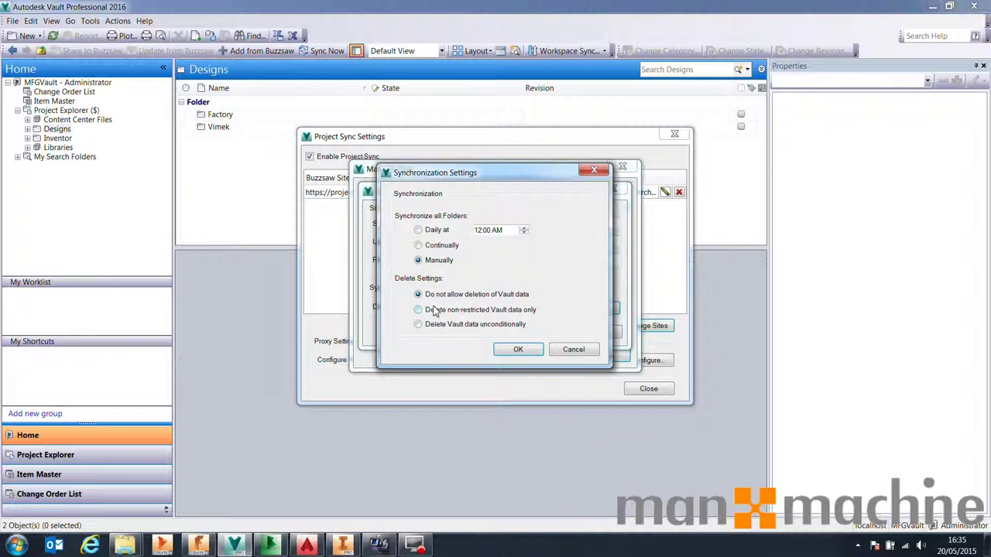
click(518, 349)
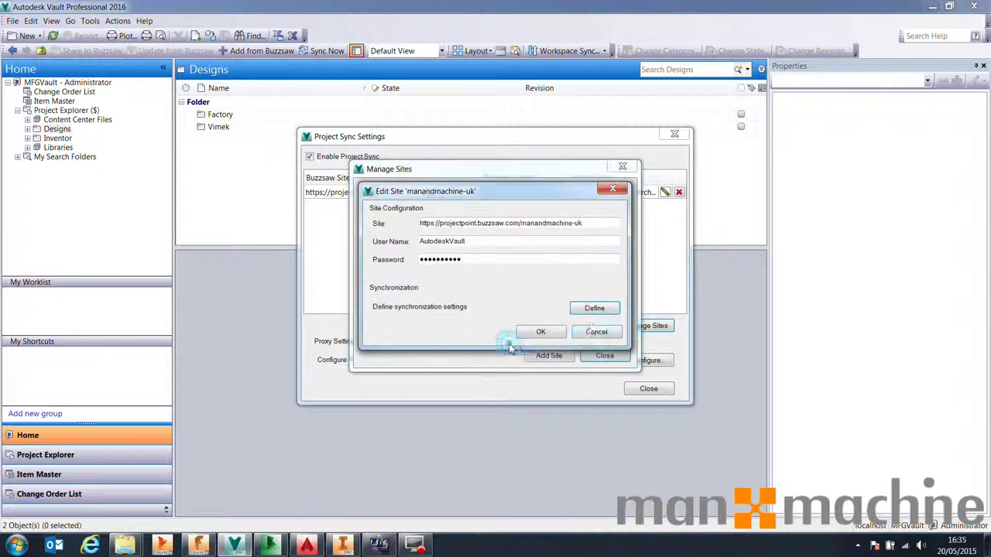
click(593, 333)
click(603, 356)
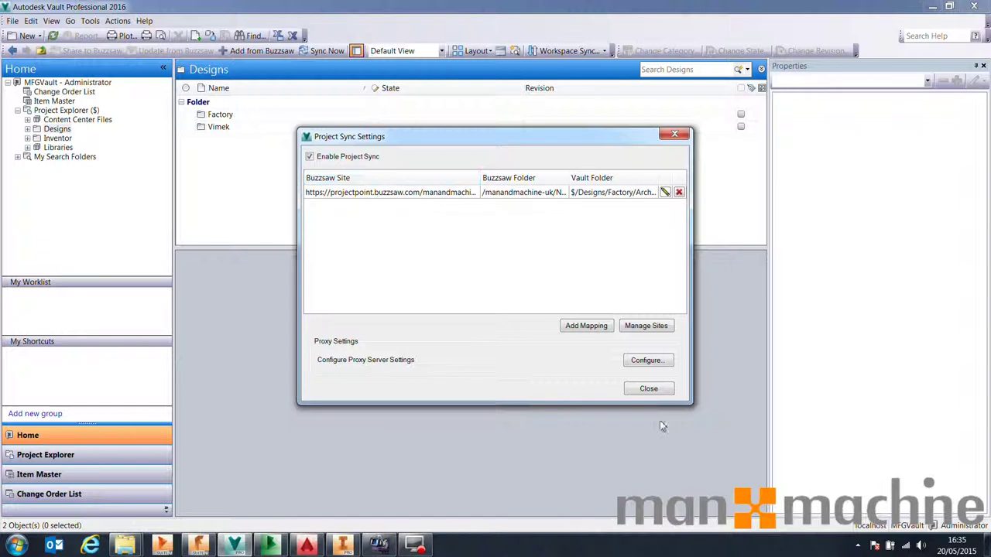
click(664, 393)
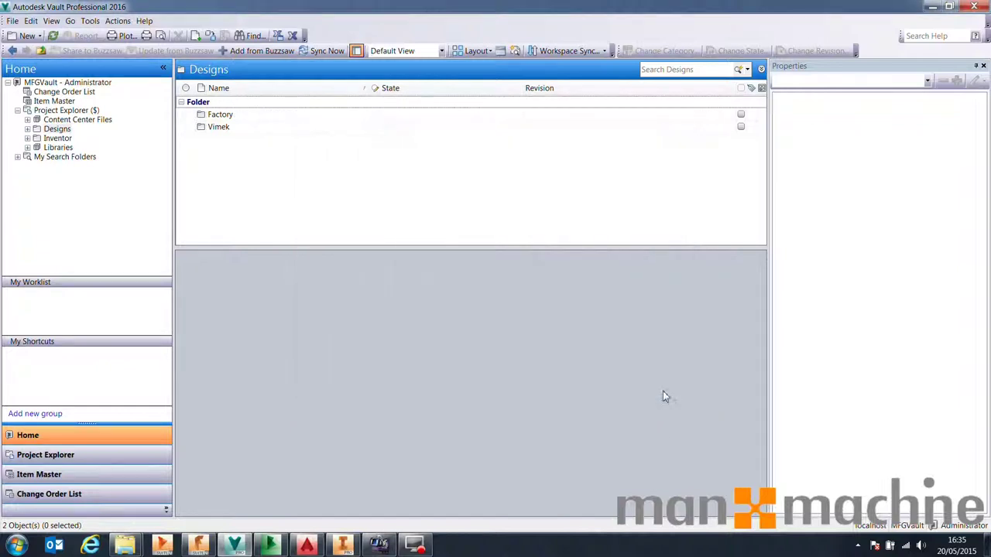
Open the Architectural Layout drawing from the desktop in AutoCAD Architecture and close the Factory Layout drawing
click(932, 6)
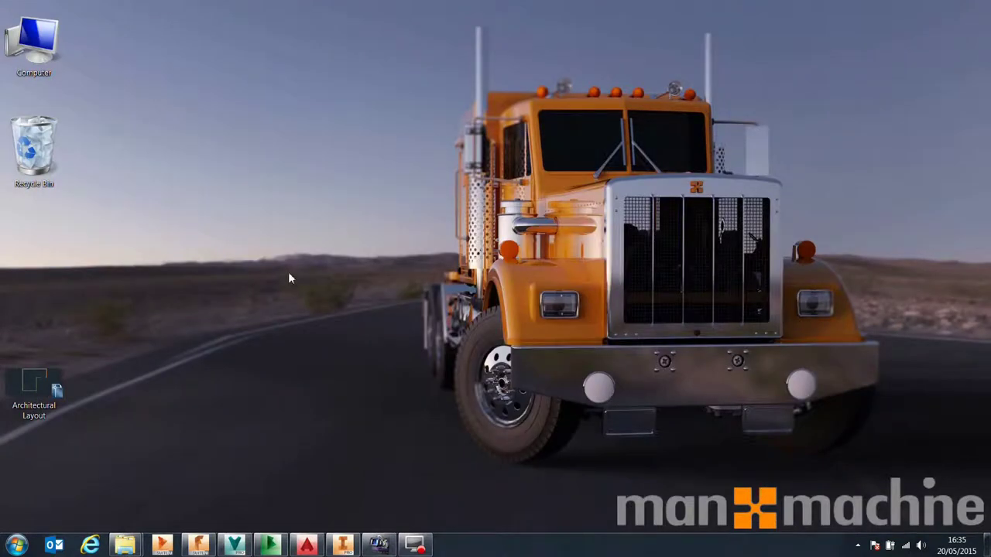
double_click(42, 393)
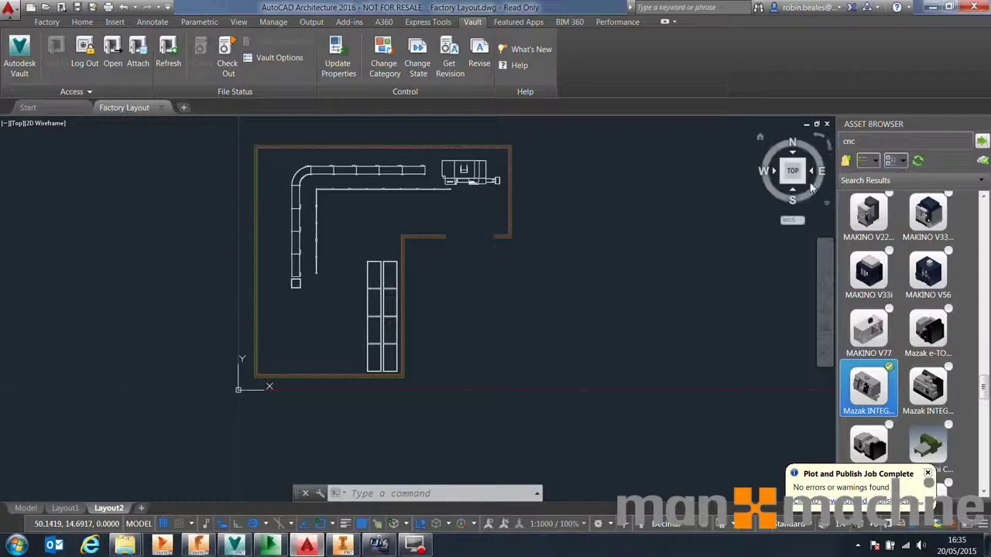
click(826, 123)
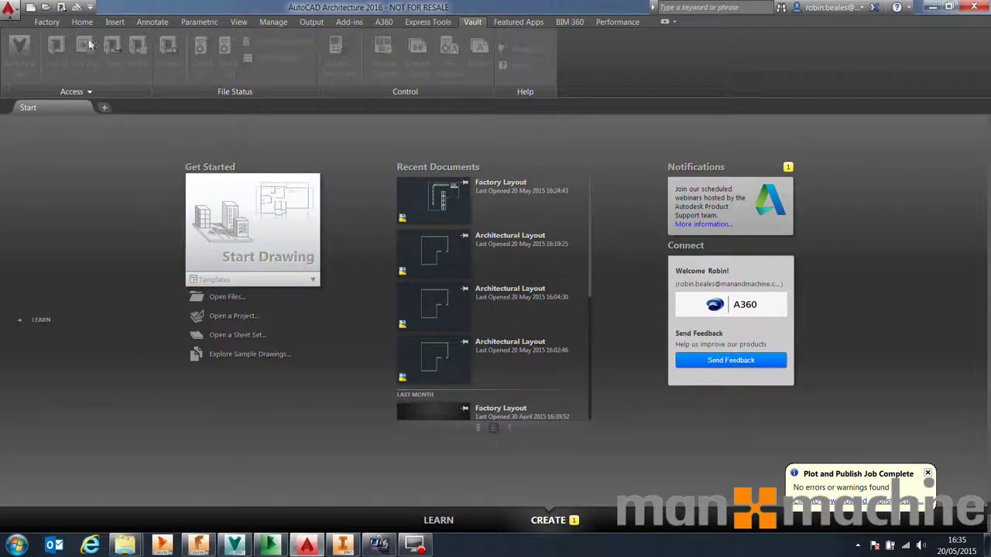
Open the Architectural Layout drawing file from the desktop in AutoCAD Architecture and maximize the program window again
drag(232, 8, 446, 79)
mouse_move(34, 388)
mouse_down()
mouse_move(155, 380)
mouse_move(548, 82)
mouse_up()
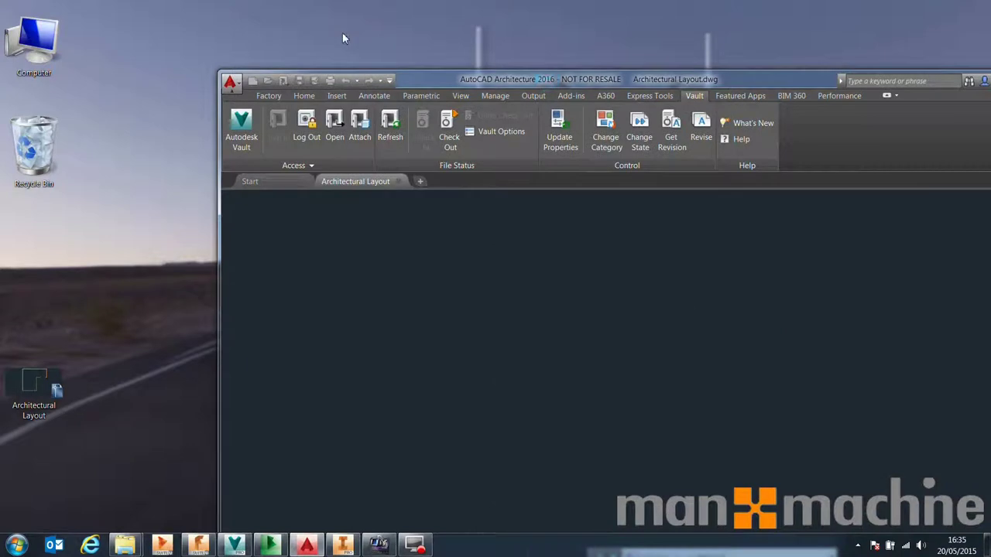
drag(476, 79, 348, 54)
double_click(349, 54)
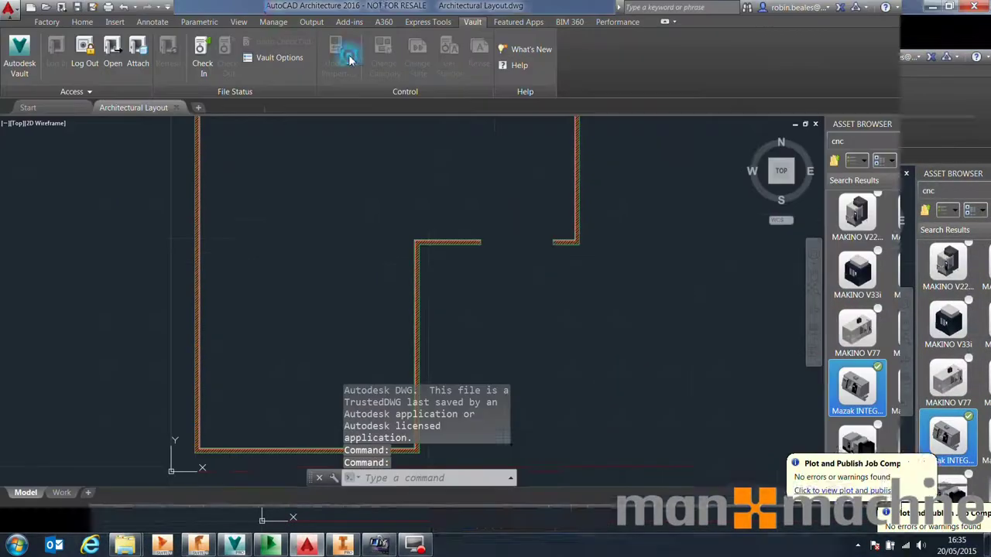
Stretch the upper walls of the building straight down, shortening the long side wall to about 13,060 units
click(82, 23)
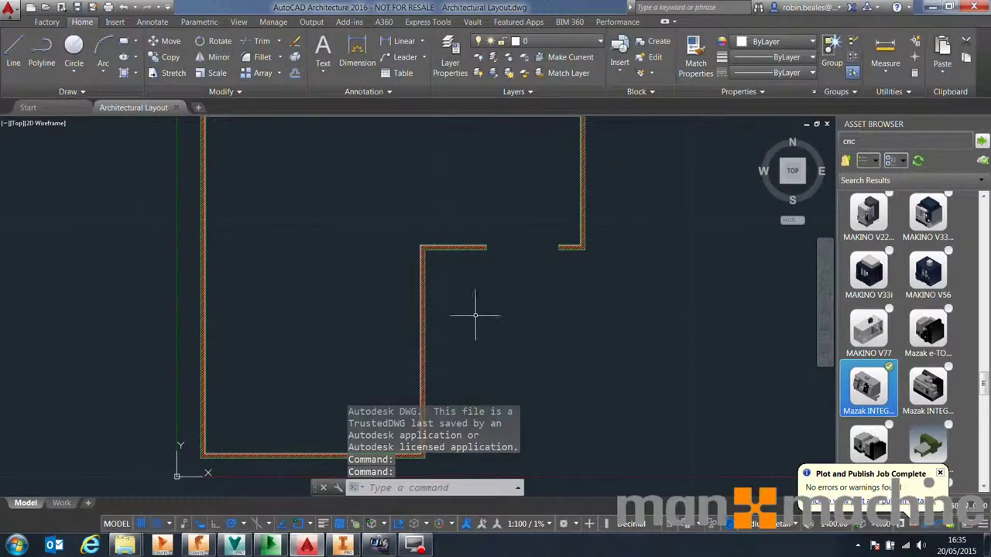
scroll(478, 309, down, 2)
click(636, 279)
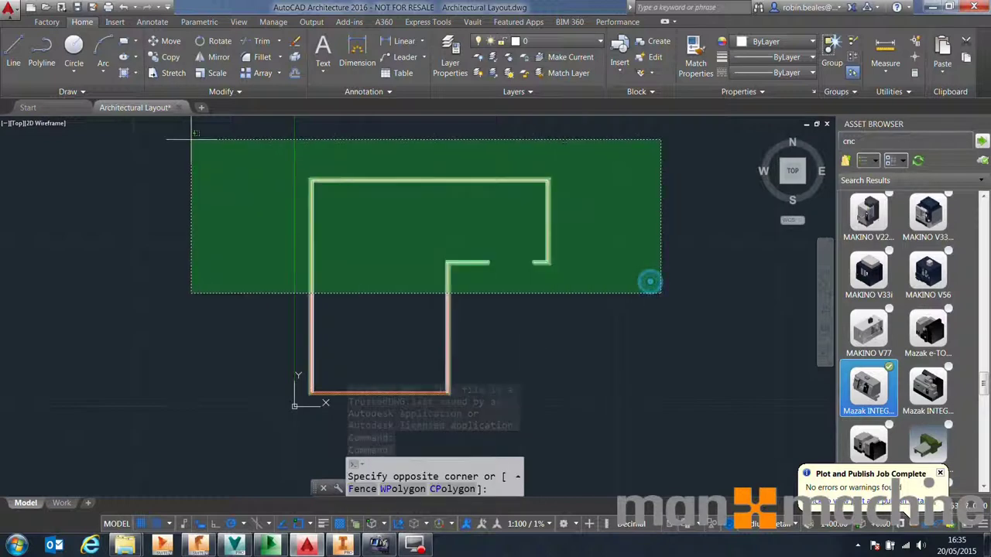
click(194, 144)
text(stre)
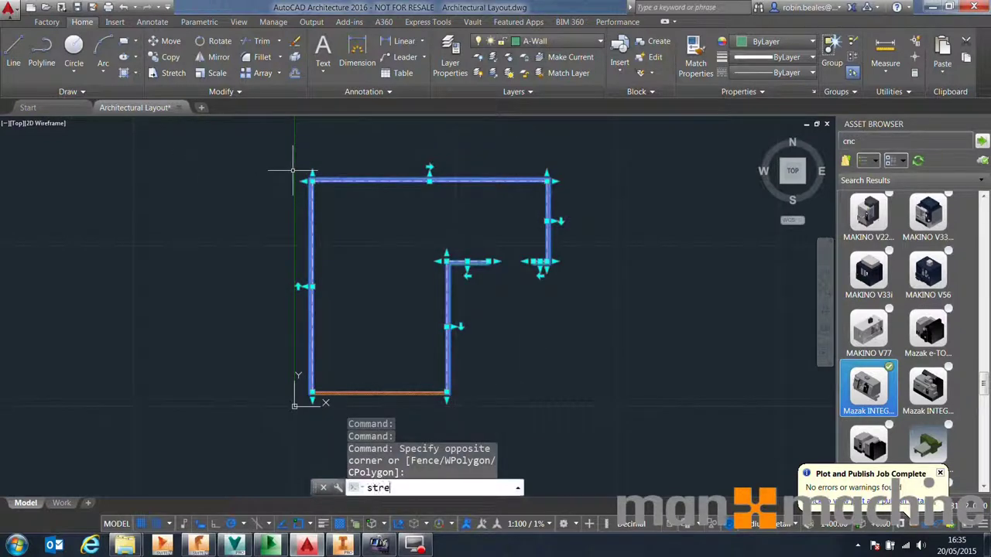
text(tch)
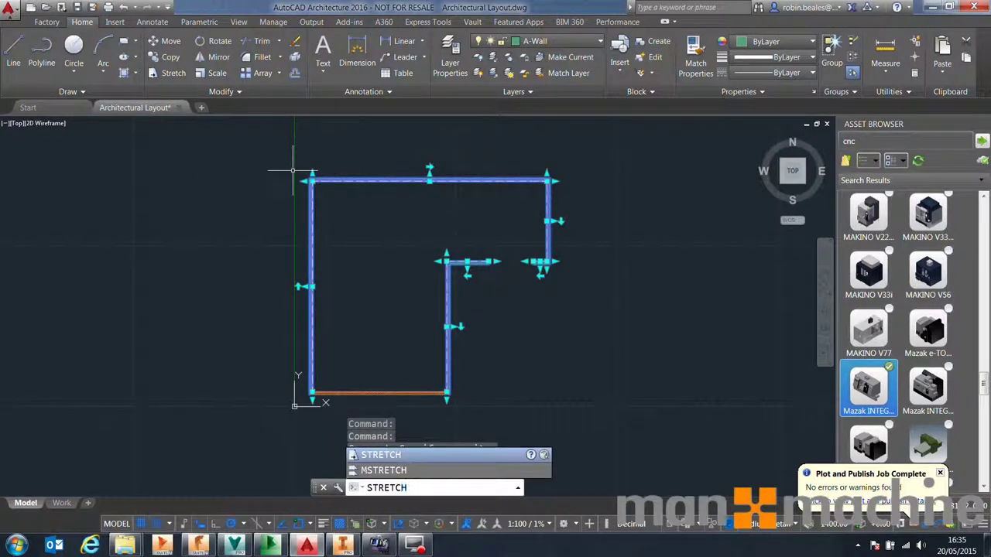
key(Return)
click(288, 157)
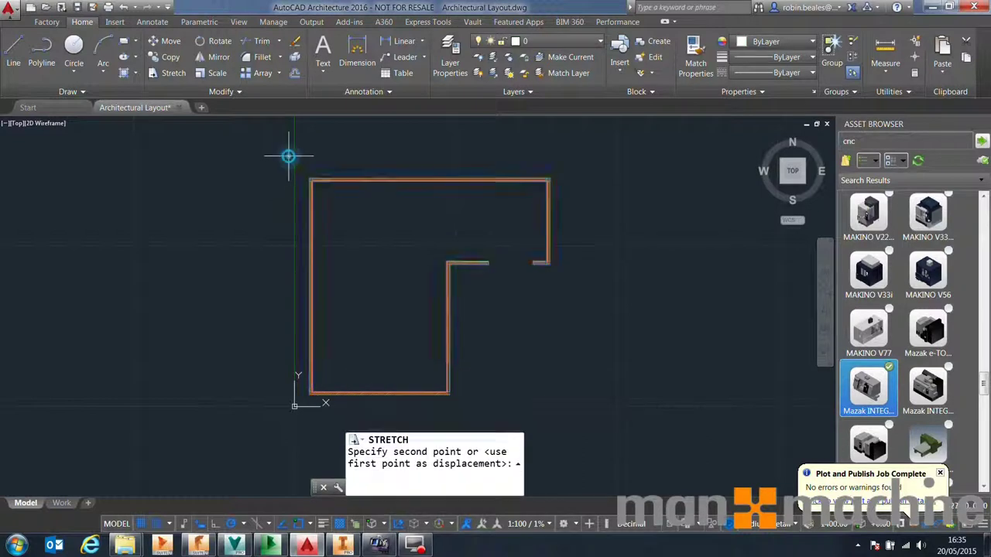
click(288, 233)
middle_drag(281, 318, 243, 257)
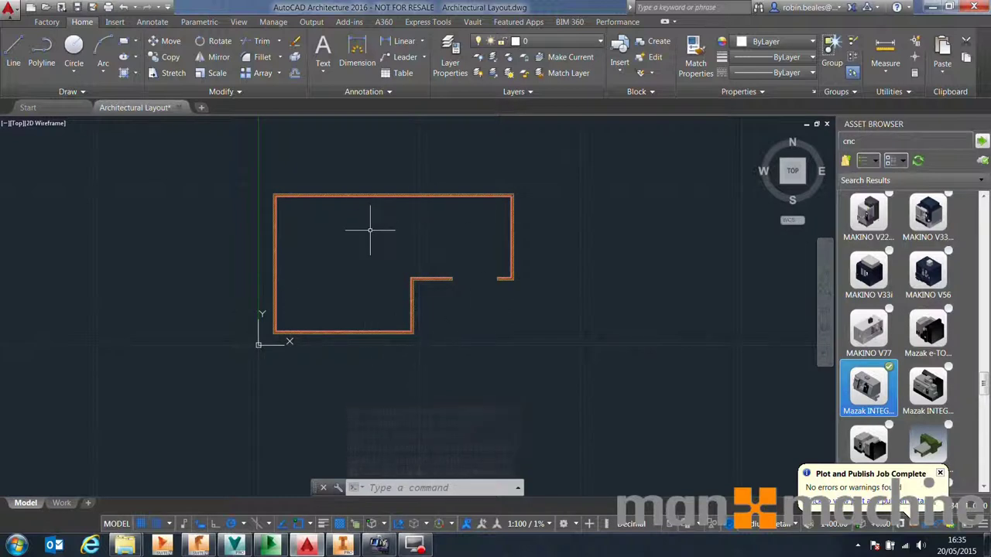
Dimension the building's overall width between its outer upper corners, with the dimension line above the upper wall
scroll(370, 230, up, 4)
scroll(372, 232, down, 2)
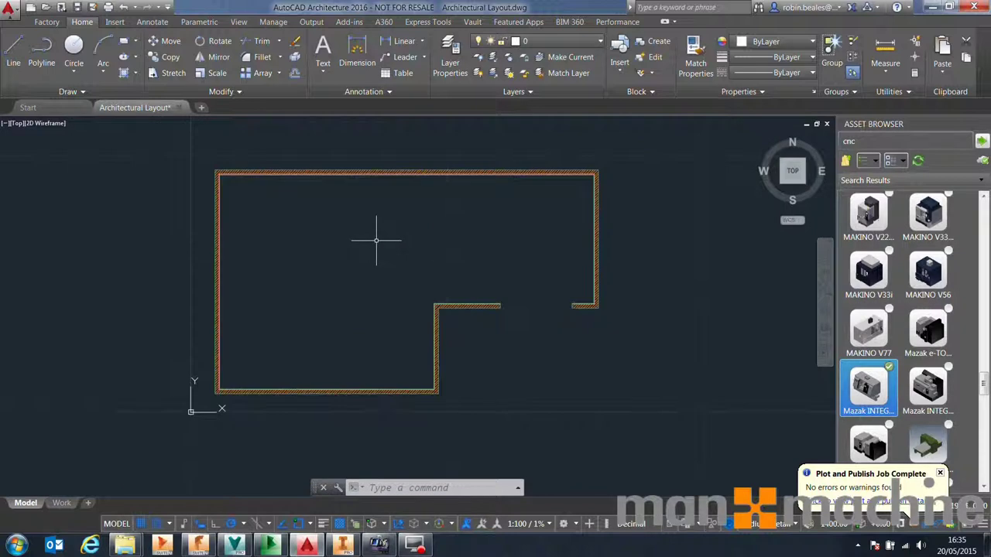
click(357, 54)
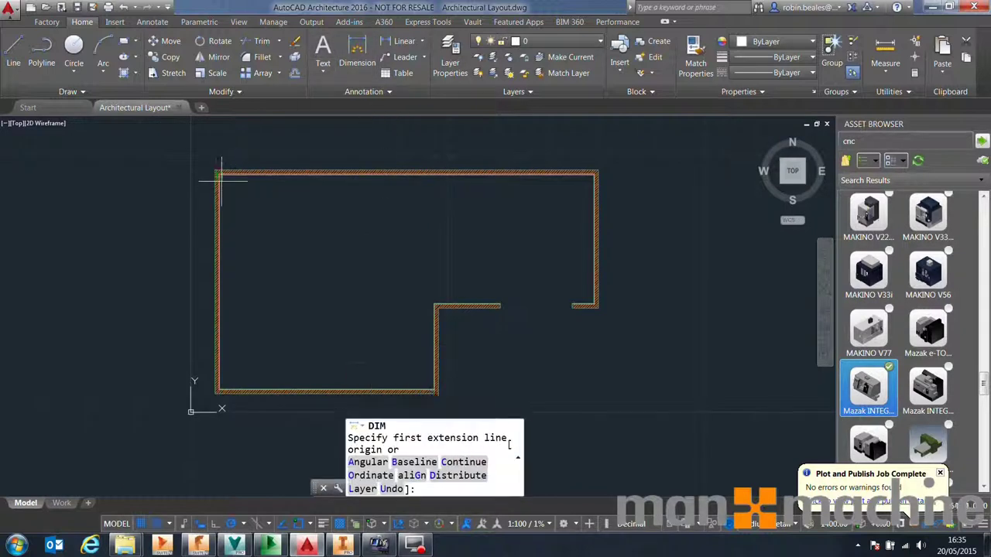
click(216, 171)
click(600, 166)
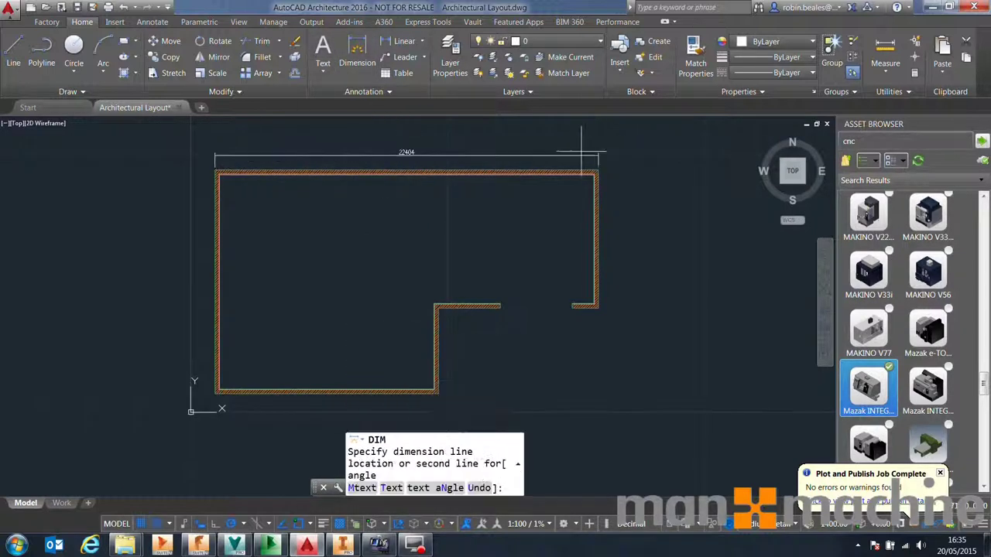
click(590, 143)
key(Return)
Dimension the full outer length of the long vertical wall, with the dimension line outside the building
click(360, 49)
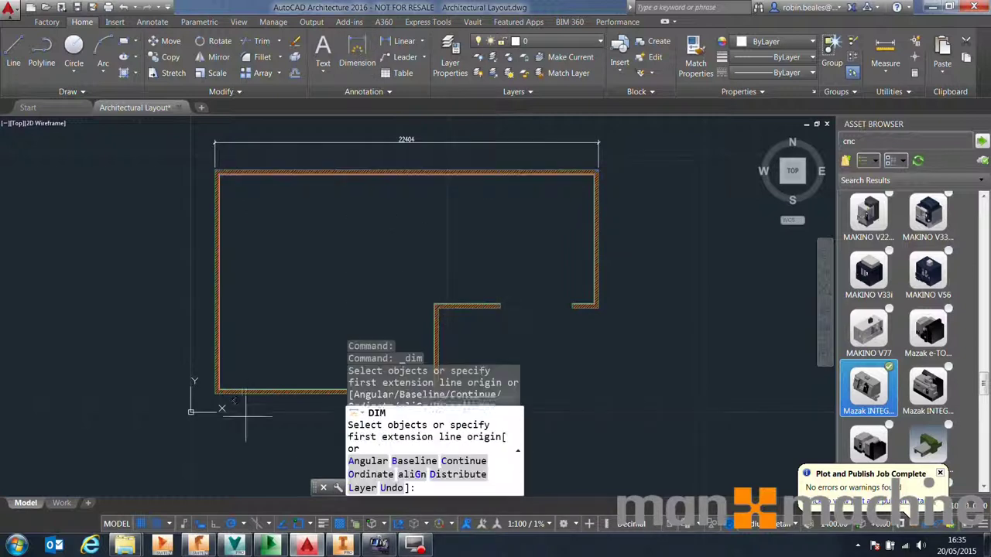
click(216, 394)
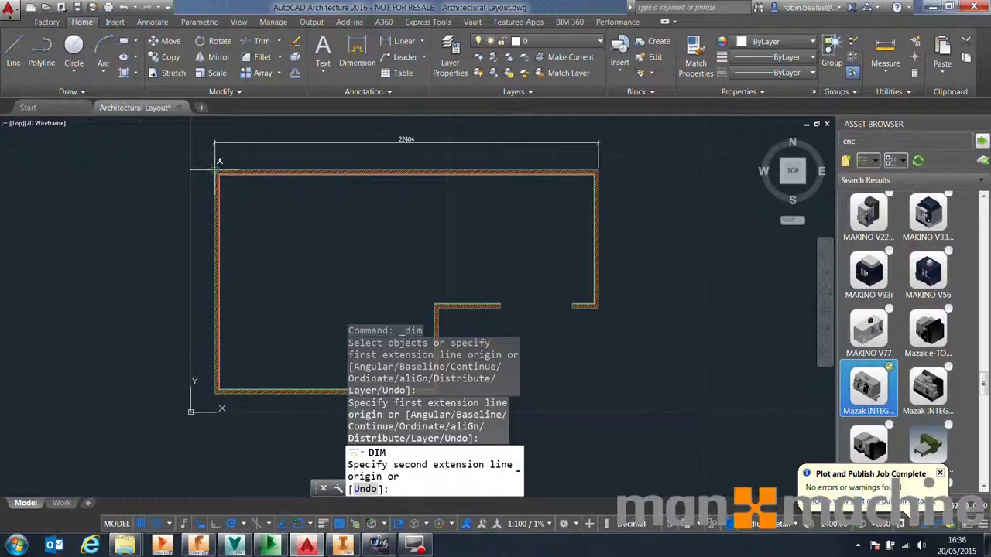
click(216, 171)
click(190, 231)
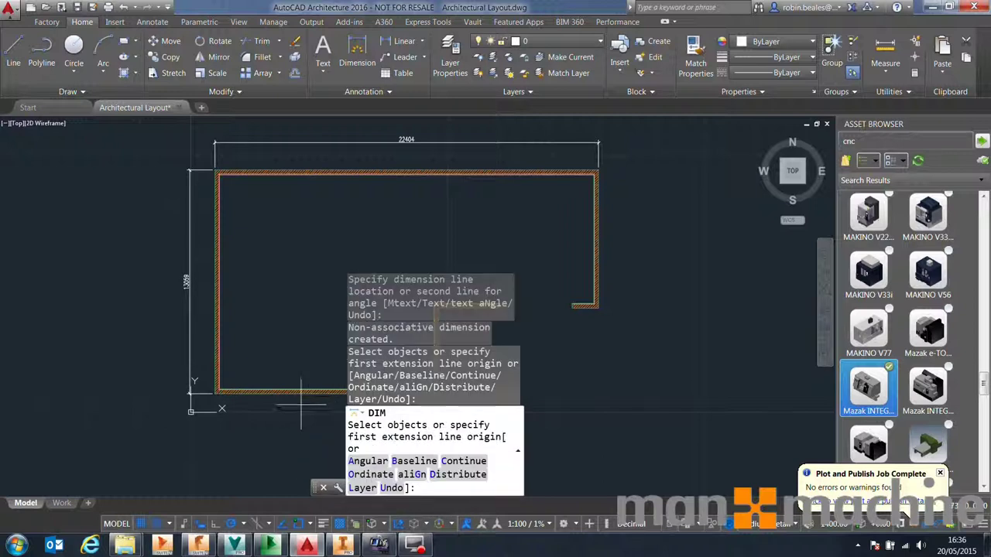
Dimension the door opening in the short lower wall, and move and widen the command line below the building
click(573, 307)
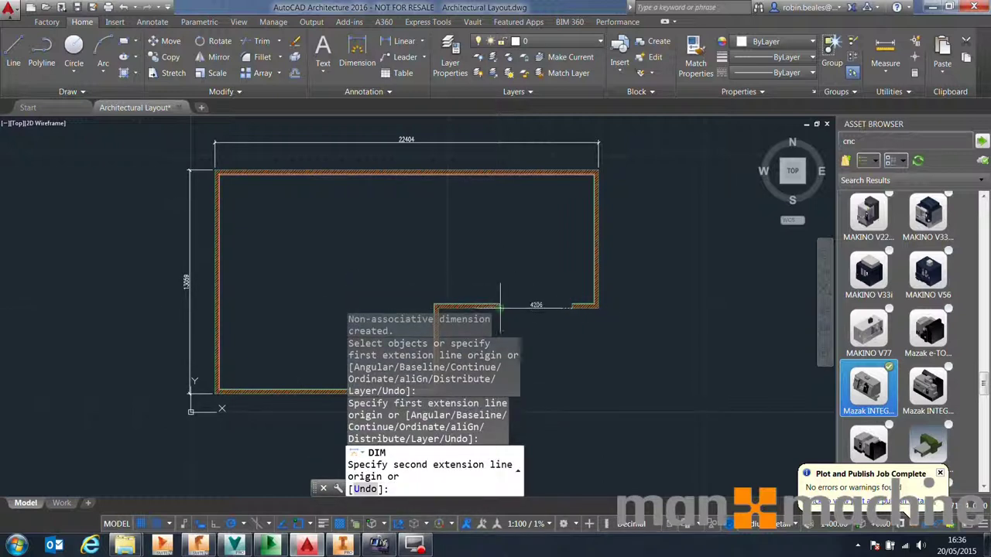
click(501, 307)
click(524, 321)
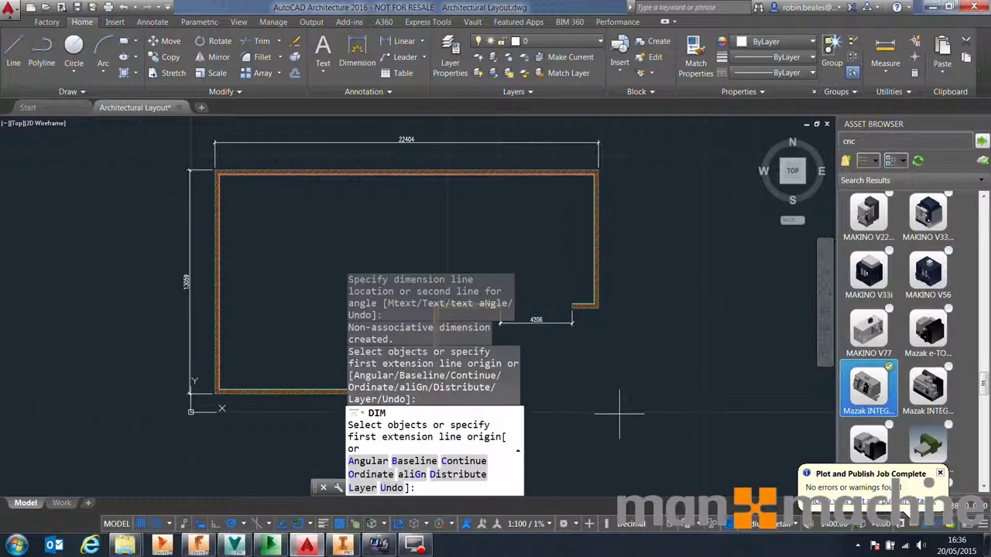
drag(313, 489, 274, 489)
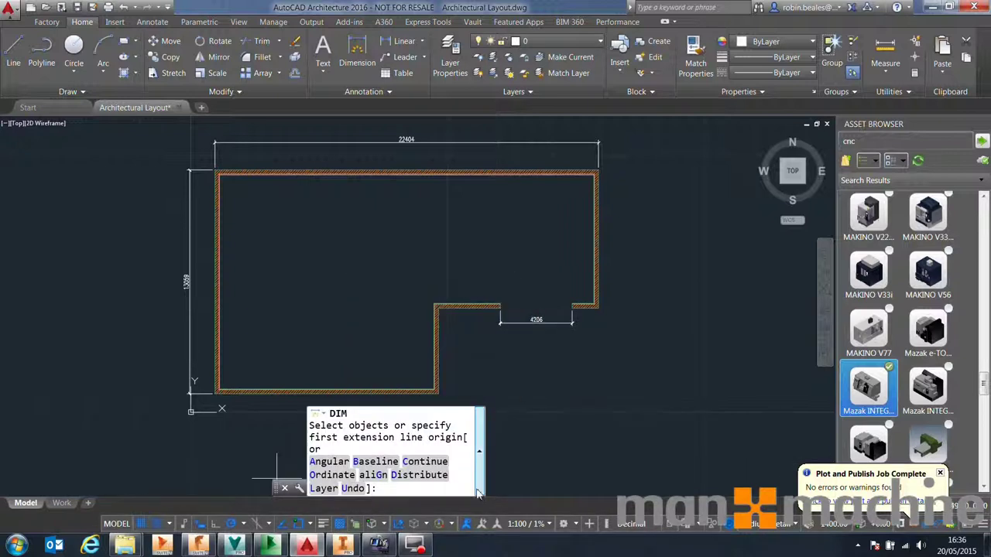
drag(486, 488, 716, 482)
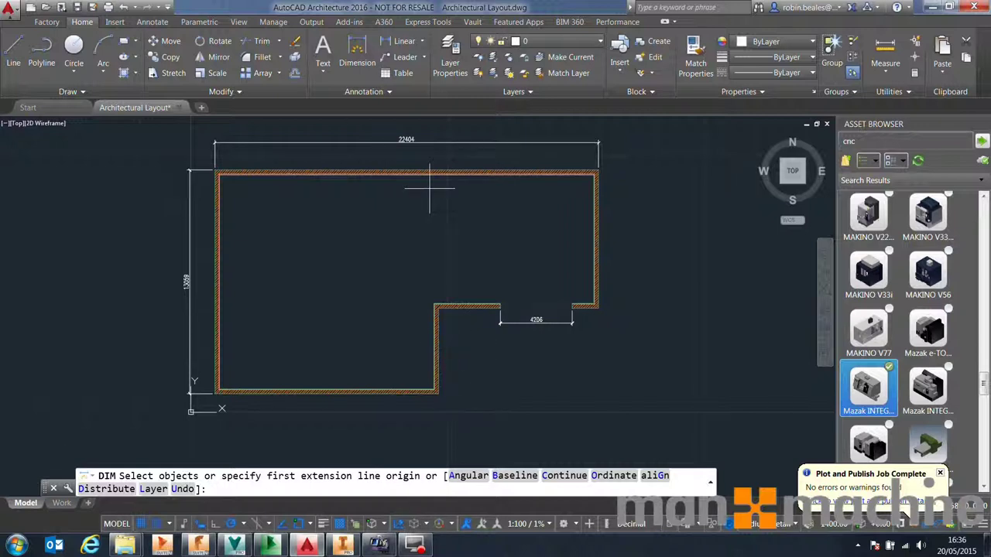
Save and close the Architectural Layout drawing and minimize AutoCAD Architecture to show the desktop
click(77, 6)
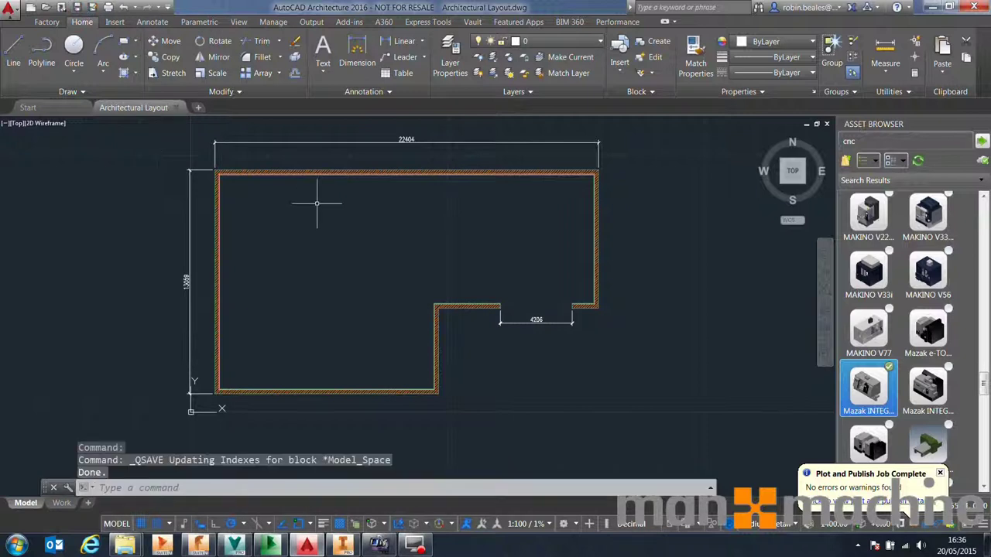
click(176, 109)
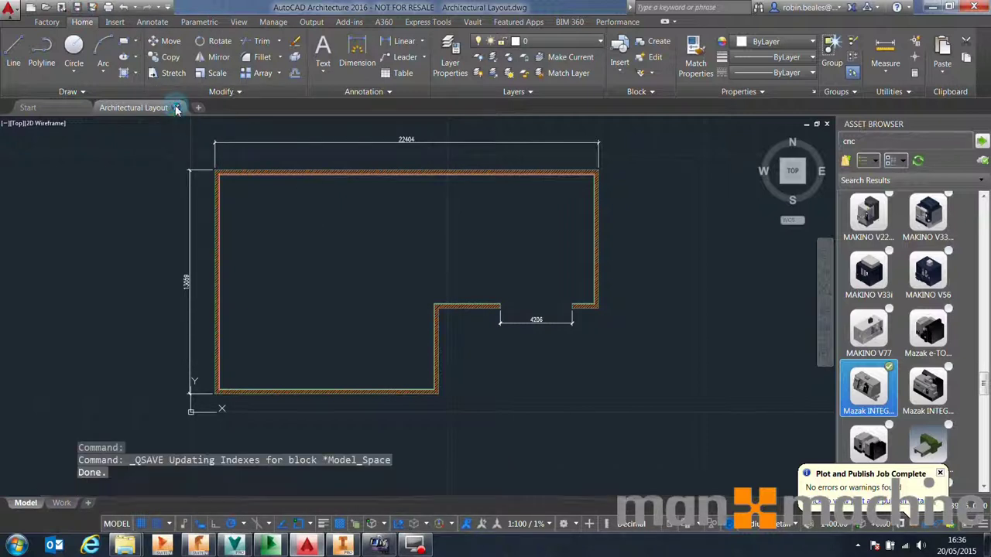
click(930, 9)
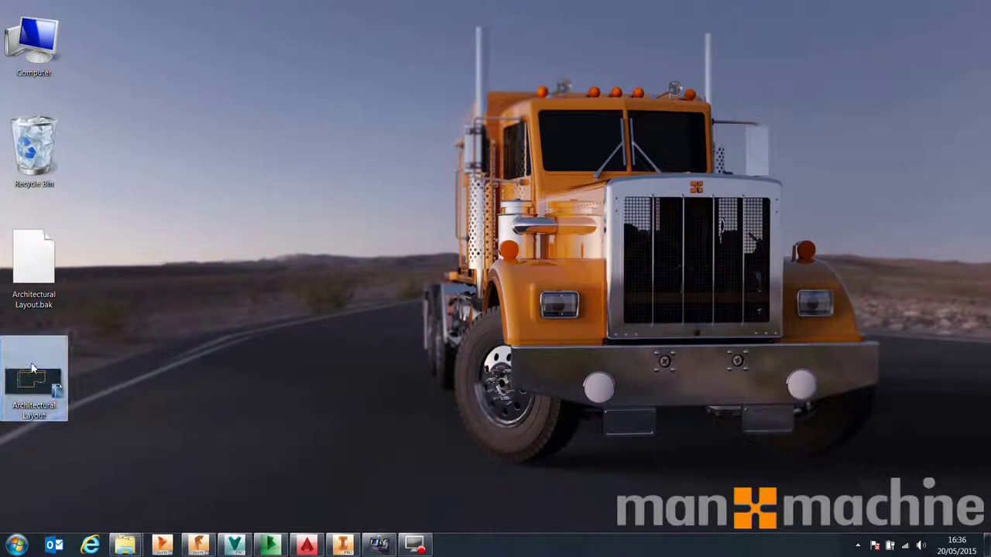
Switch to Buzzsaw and start adding the desktop's Architectural Layout drawing to the Architectural Drawing folder, including AutoCAD external references
click(271, 546)
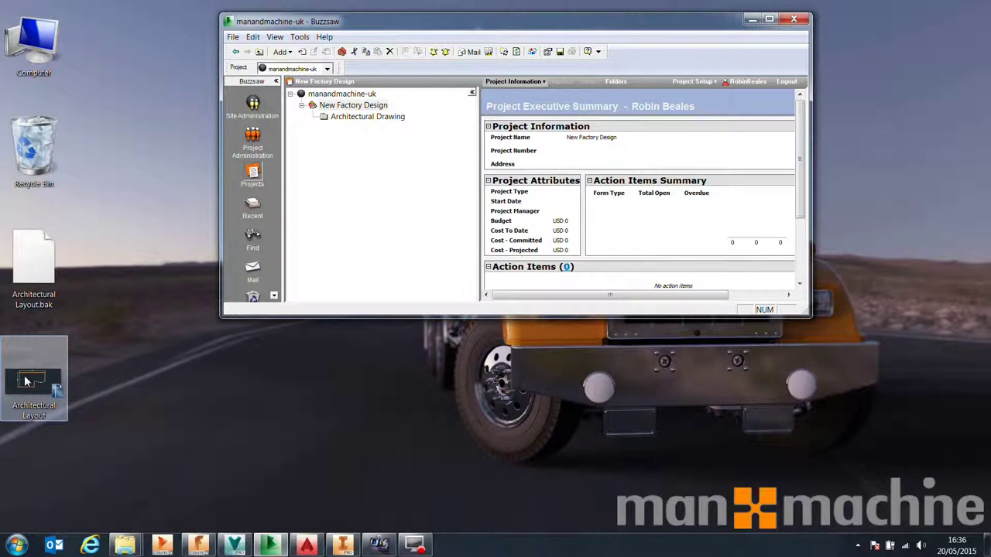
drag(26, 381, 381, 122)
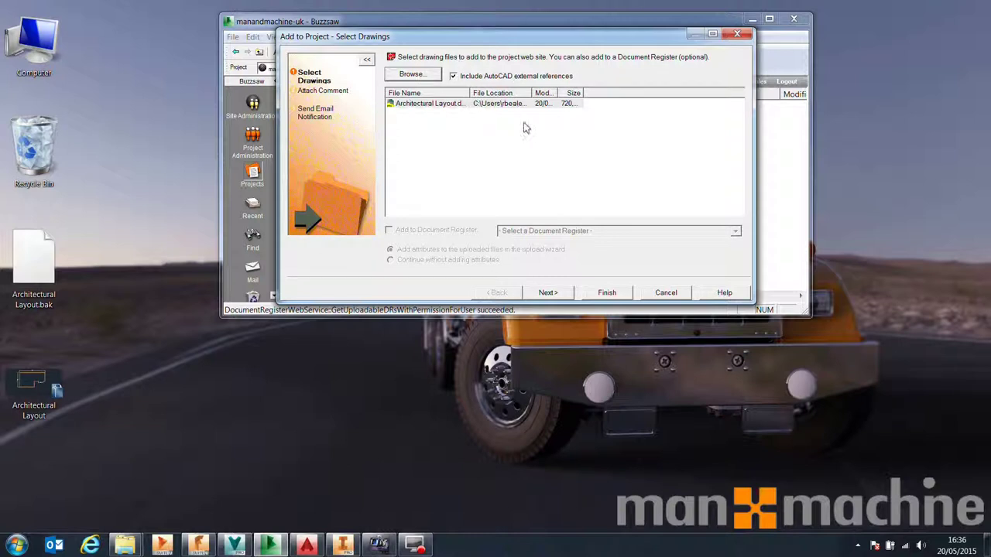
click(547, 293)
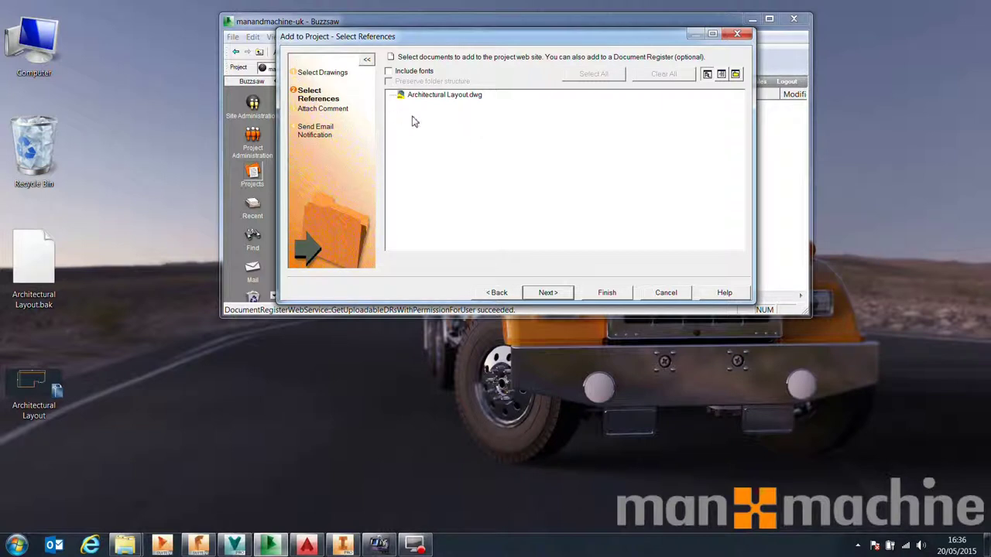
drag(34, 262, 480, 166)
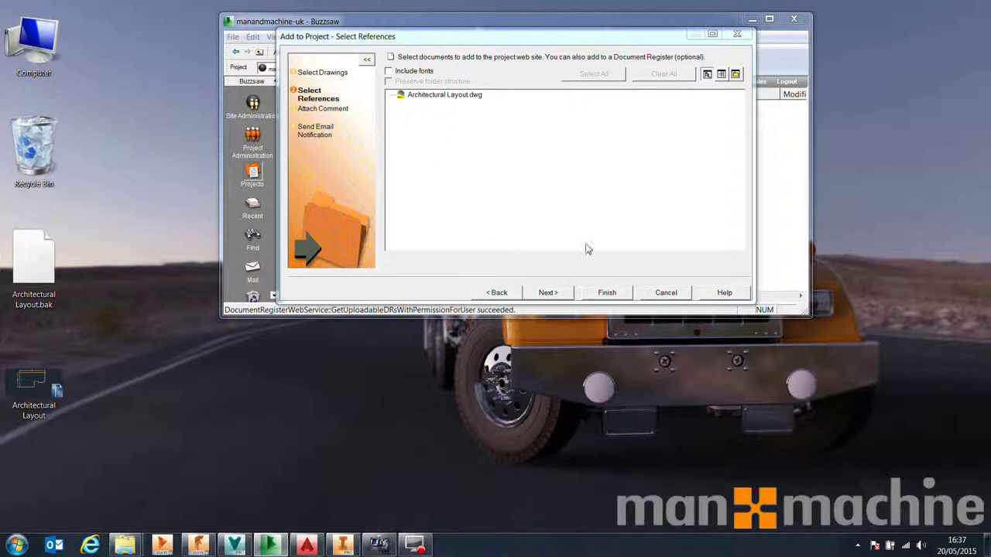
Attach a comment with subject "Initial upload" and text "Initial design of Factory building.", and add it to a new discussion
click(551, 292)
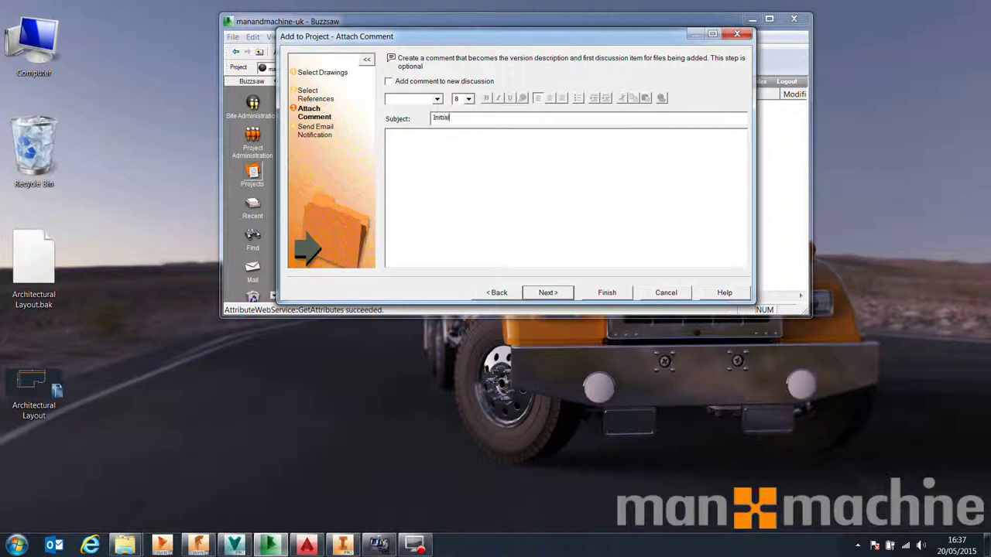
click(388, 133)
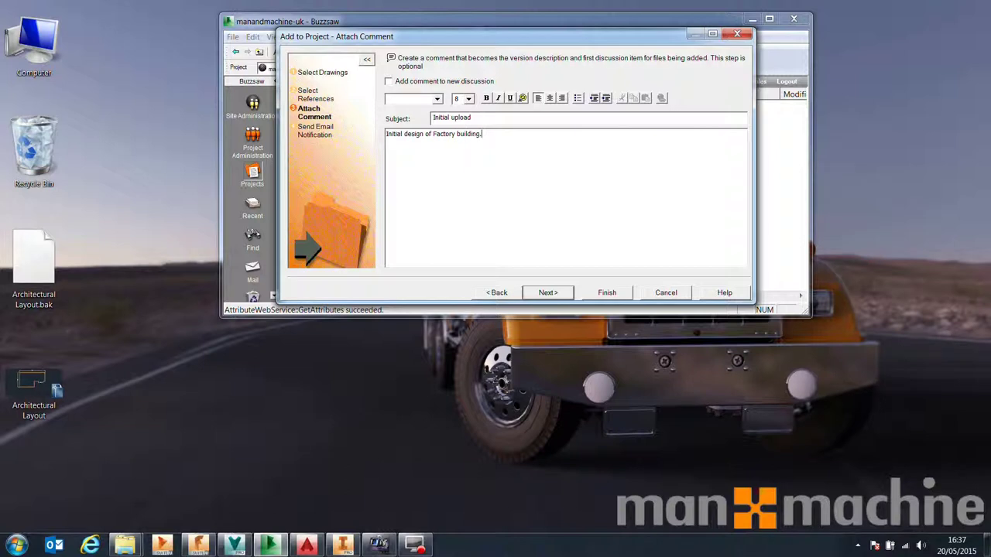
click(440, 82)
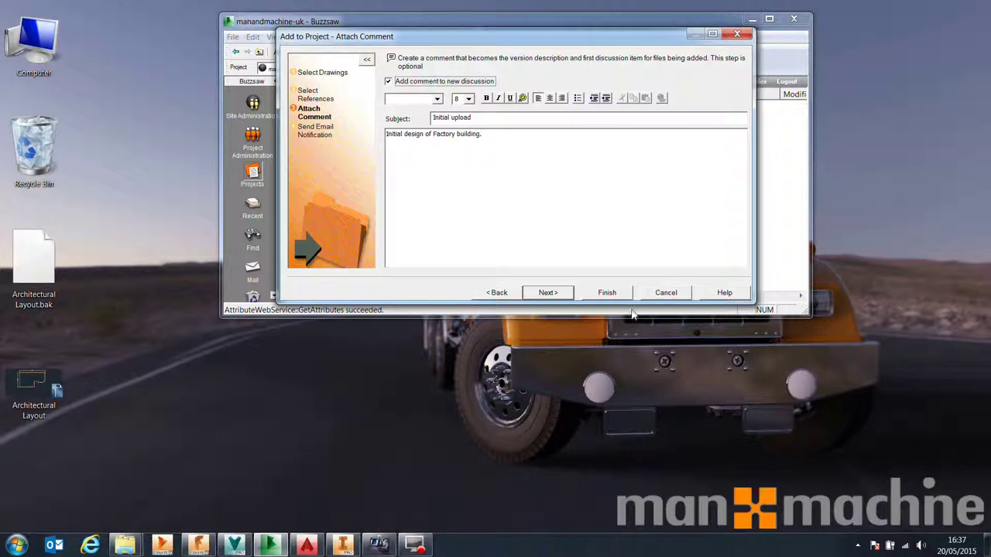
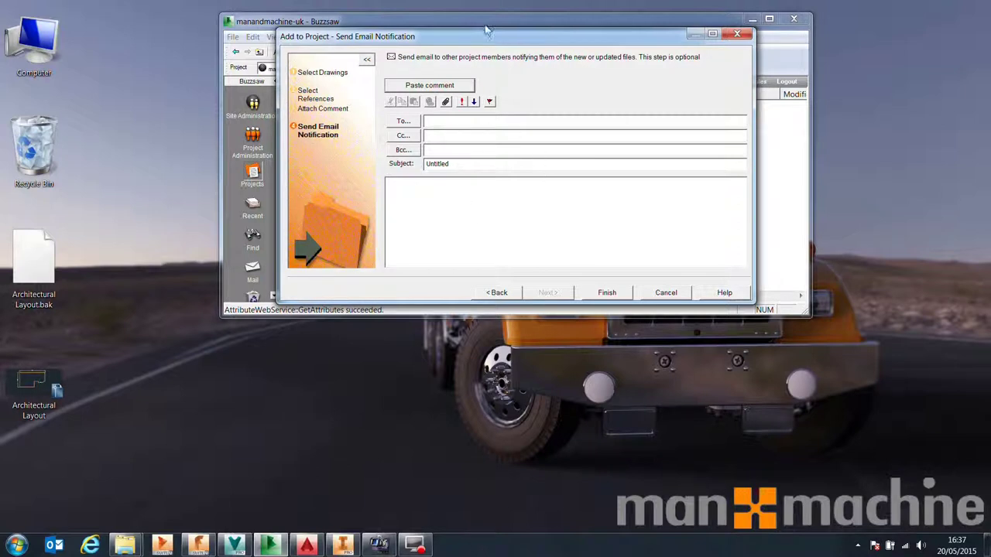
Finish the upload without an email notification and enlarge the Buzzsaw window's file list
drag(486, 39, 540, 55)
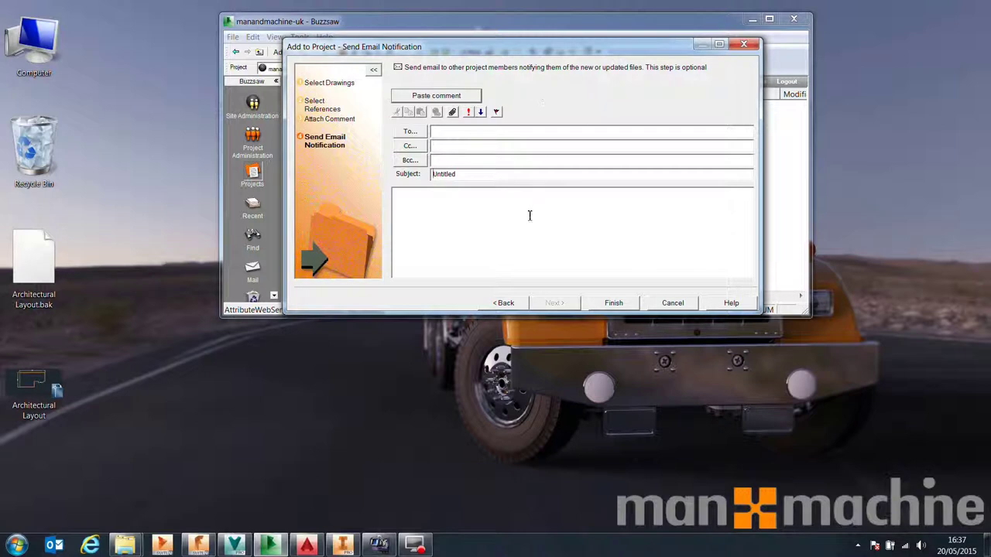
click(613, 303)
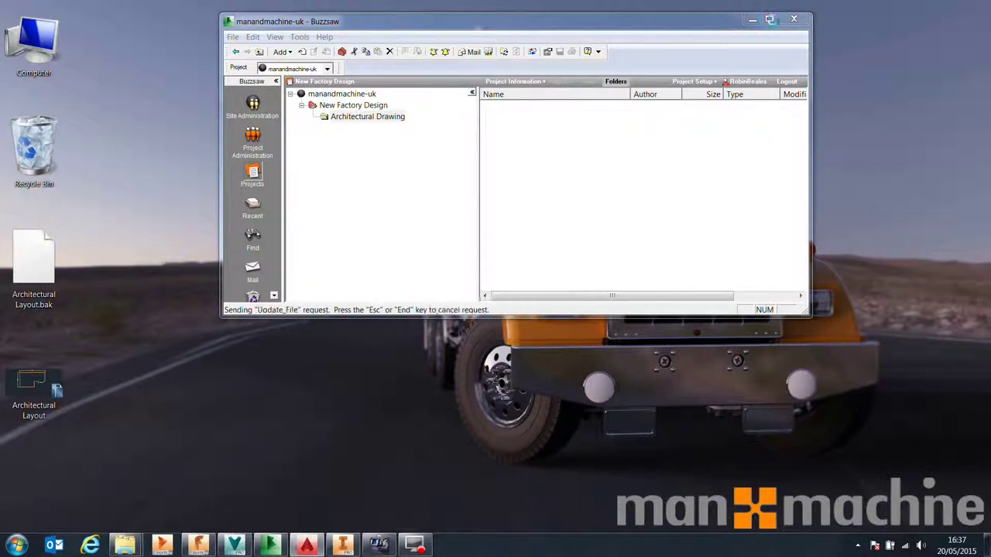
click(769, 18)
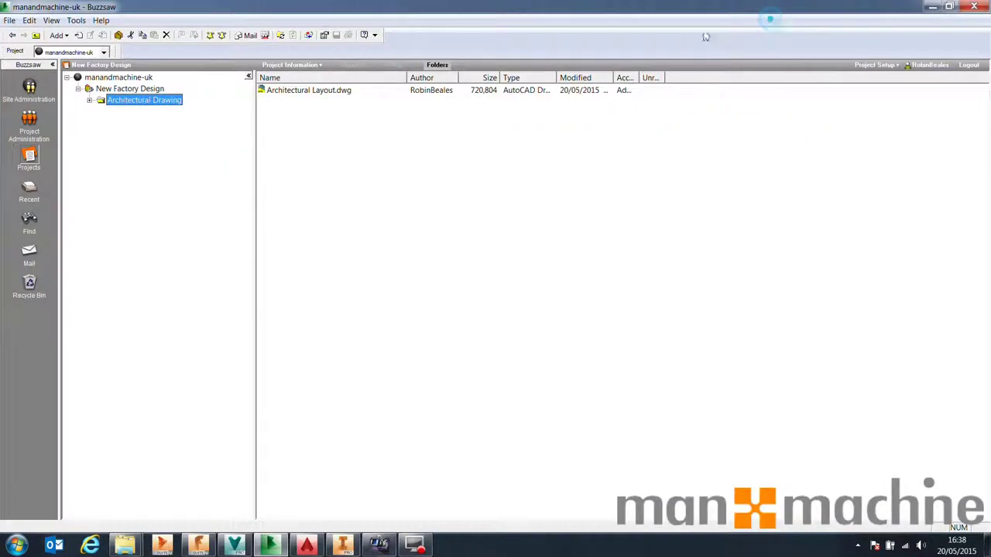
drag(253, 170, 228, 171)
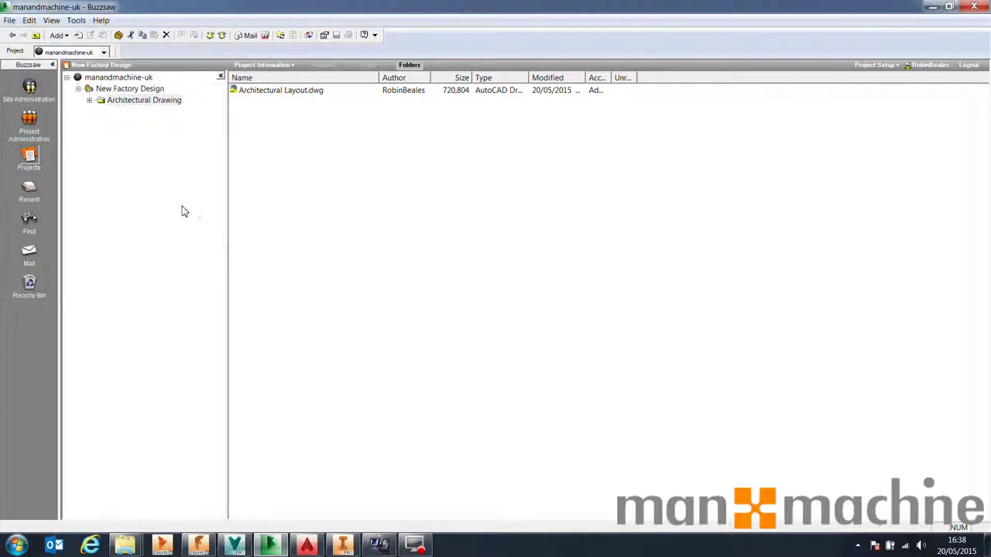
Review the notification types offered for a new notification on the Architectural Drawing folder, and cancel without creating one
right_click(156, 101)
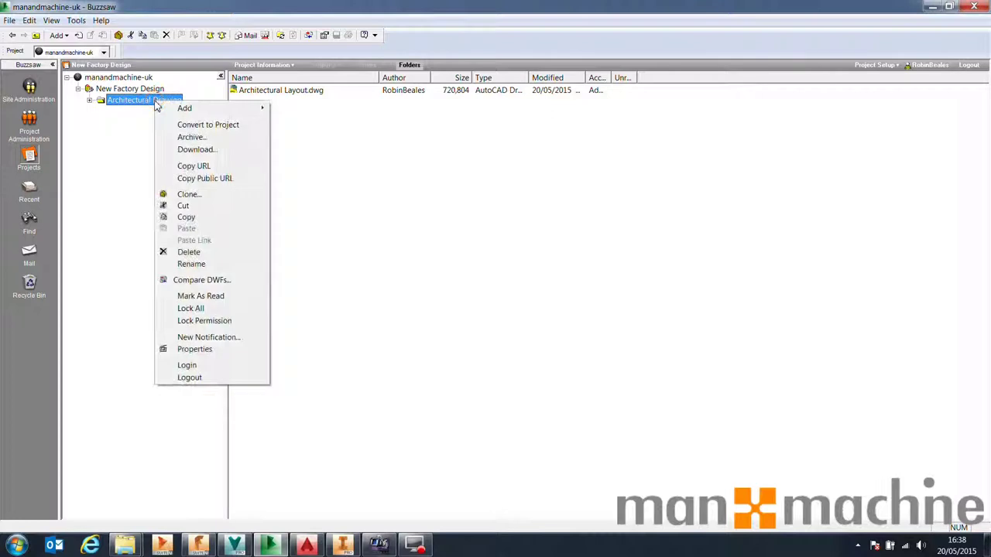
click(221, 338)
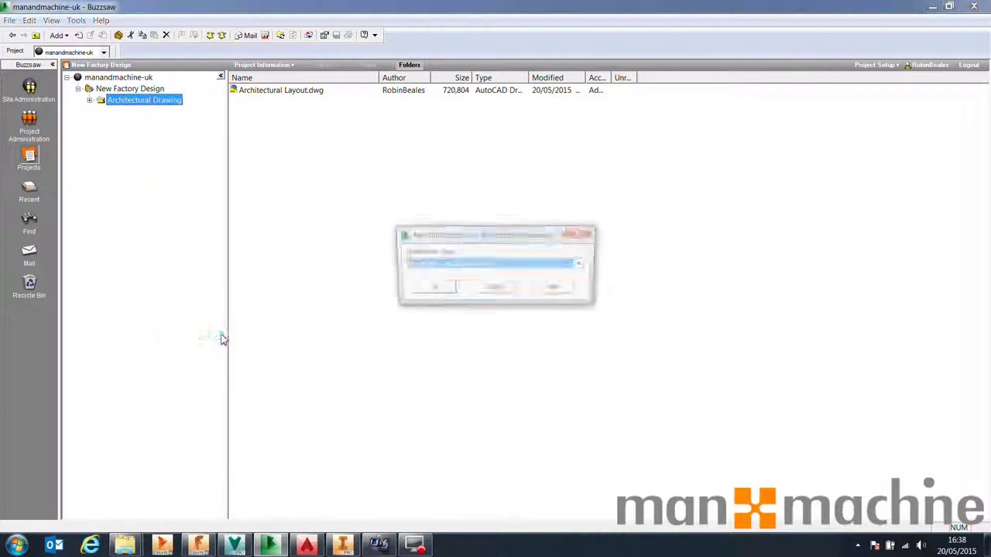
click(422, 264)
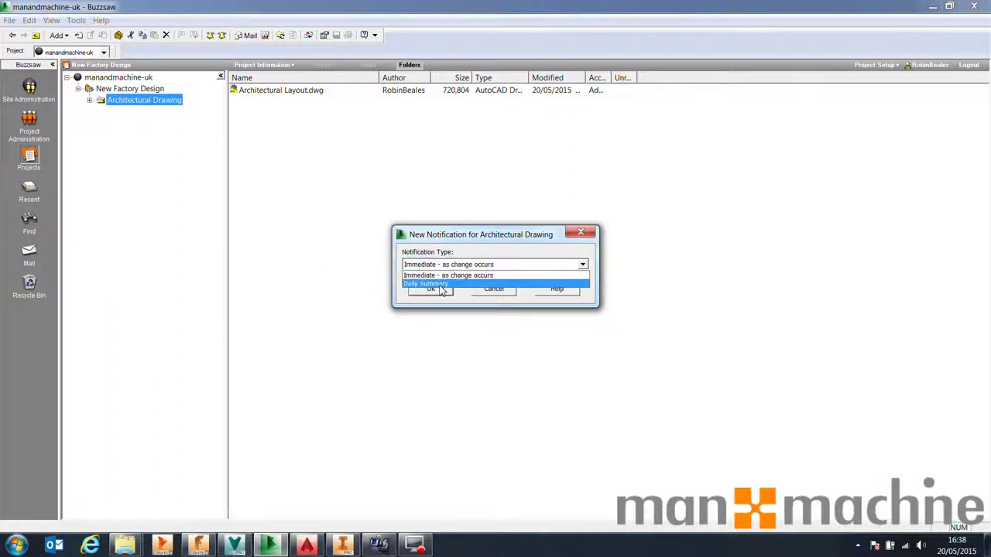
click(447, 244)
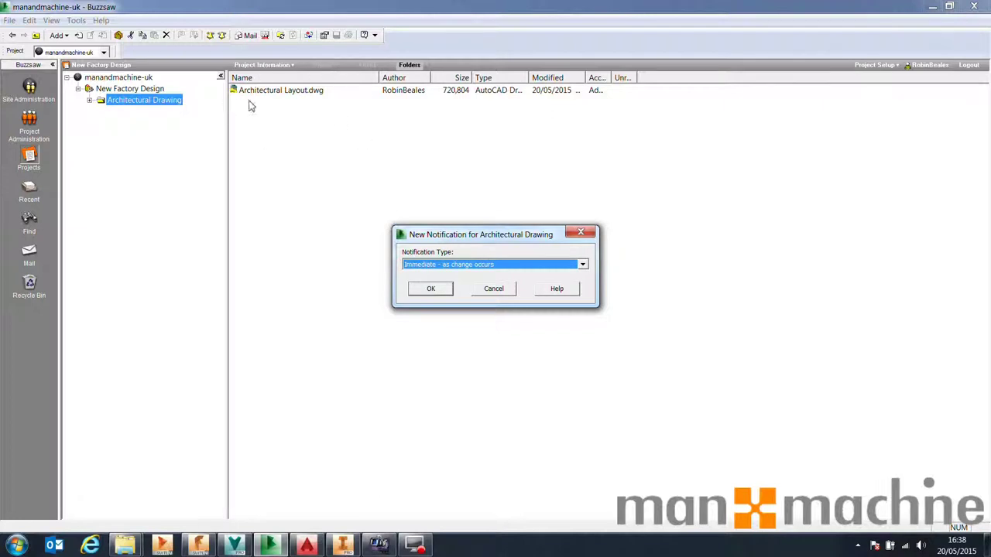
click(491, 291)
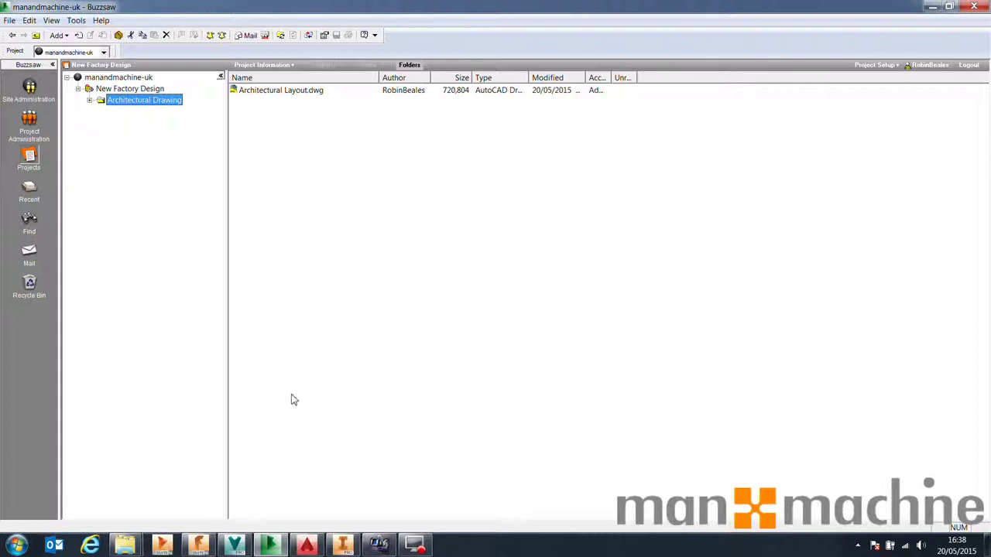
Switch to Internet Explorer, search for "buzzsaw login", dock the browser beside Buzzsaw and open the Autodesk Buzzsaw sign-in page
click(90, 546)
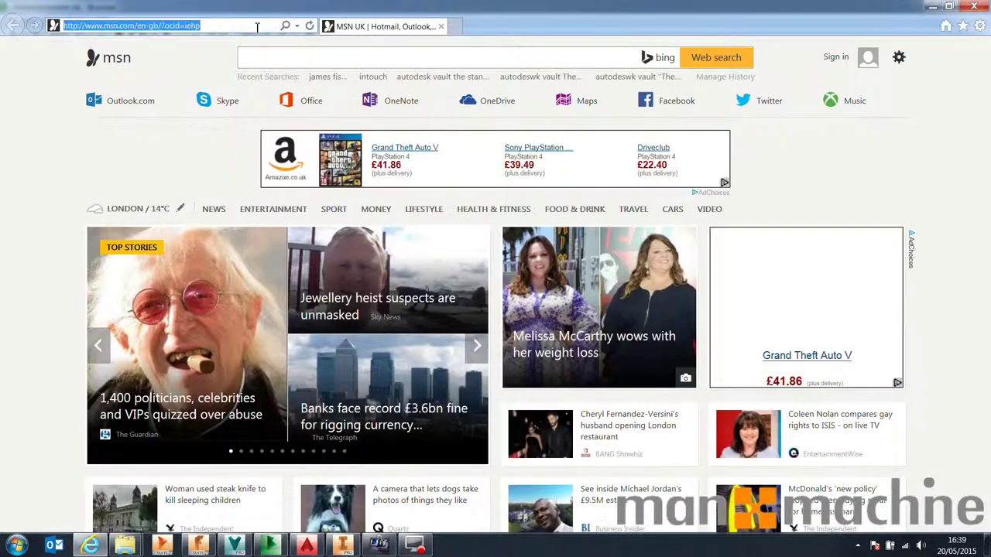
click(257, 26)
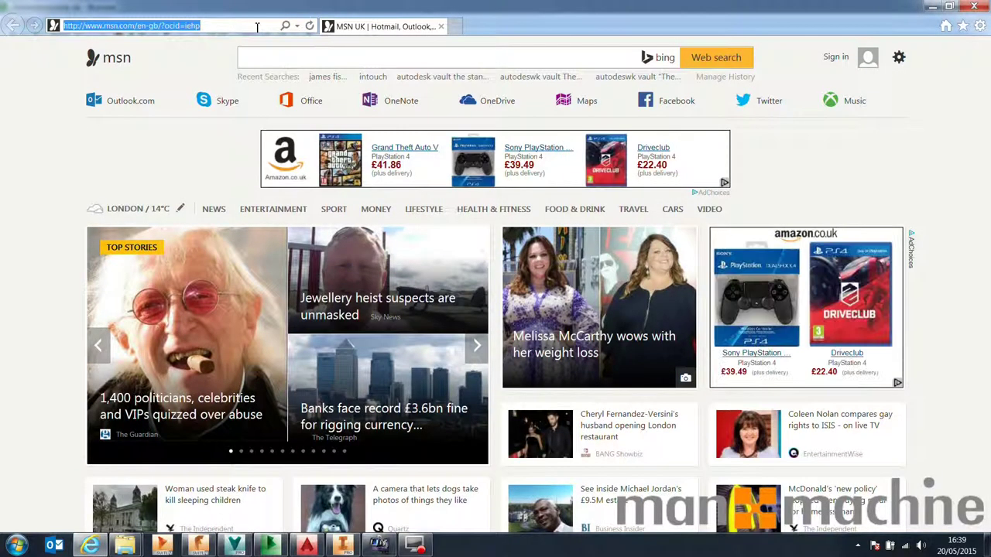
text(buzzs)
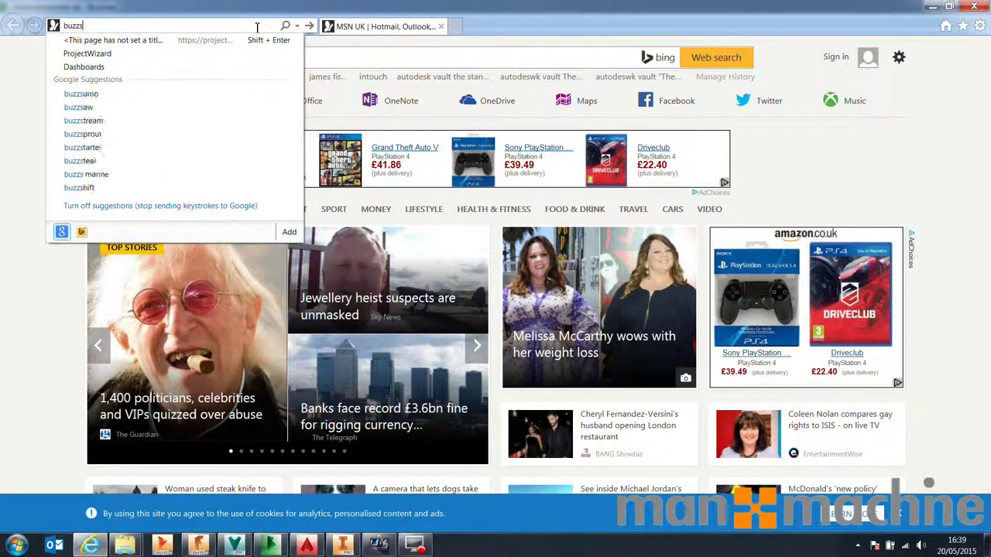
text(aw logi)
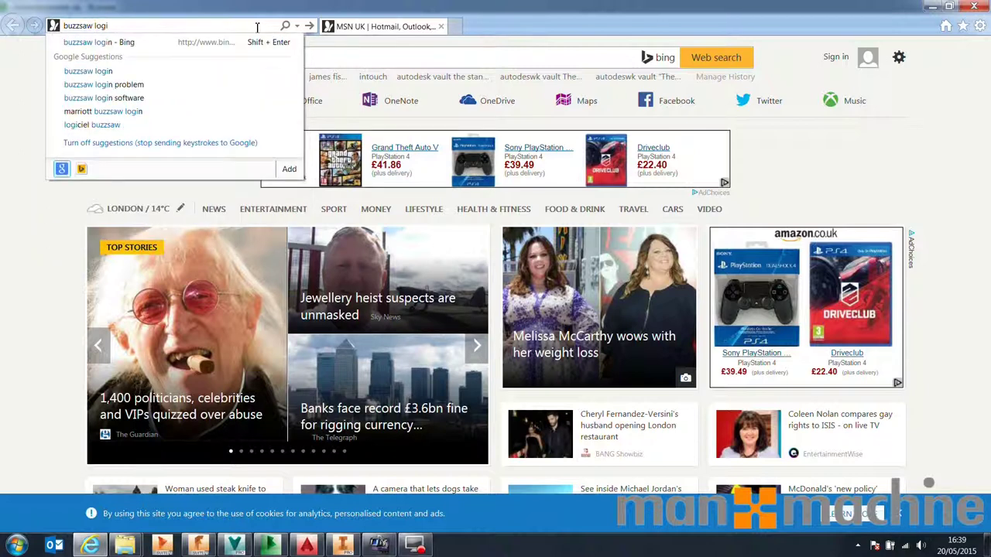
text(n)
key(Return)
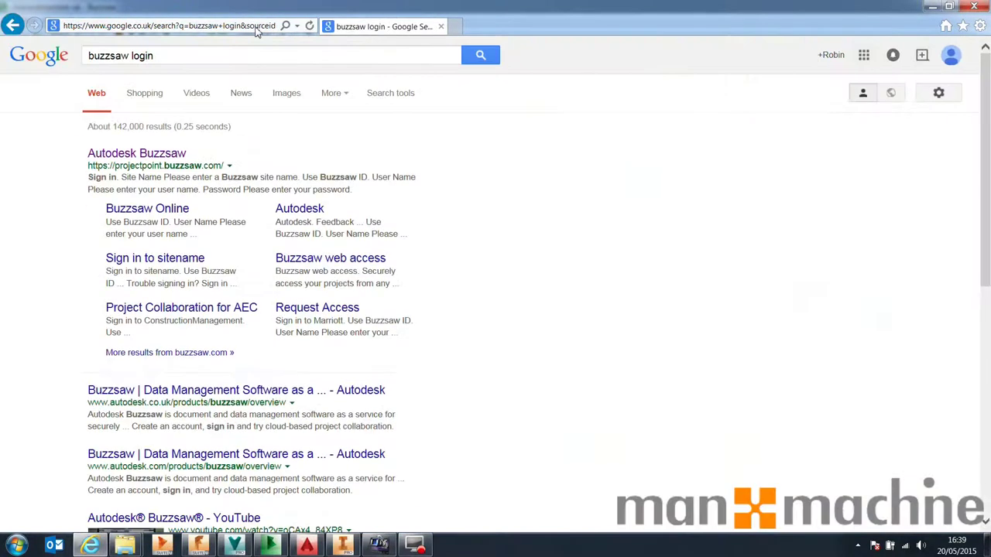
key(super+Right)
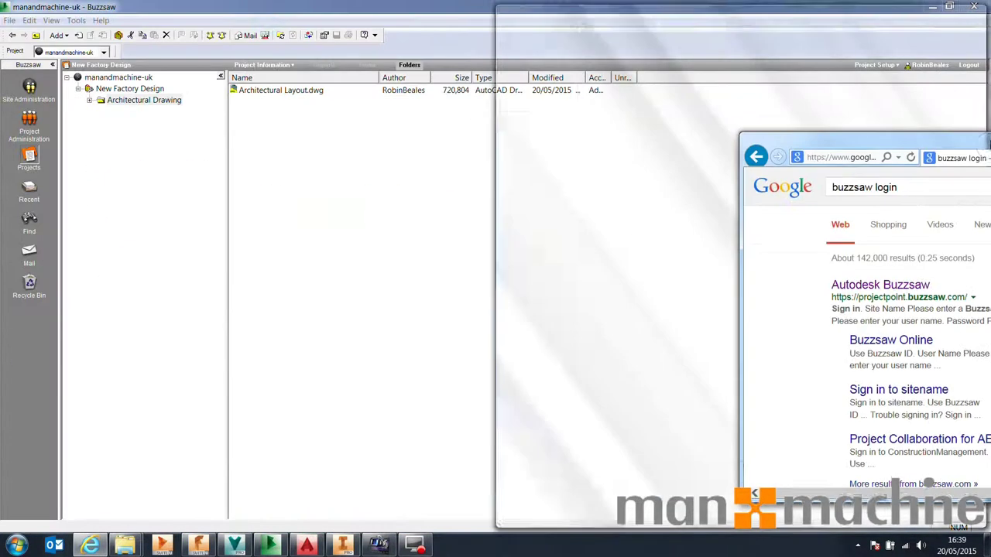
click(645, 155)
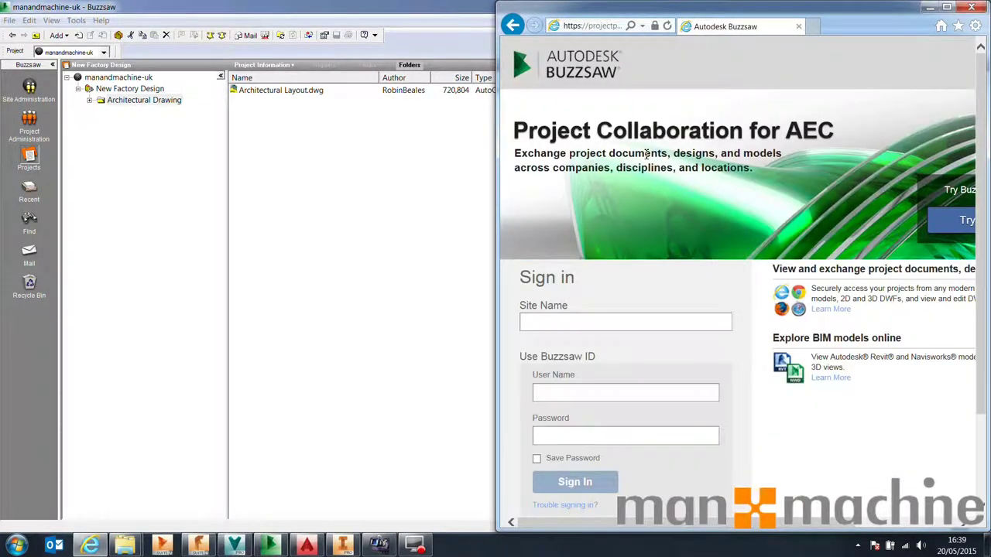
Sign in to the manandmachine-uk site with the account's user name and password, choosing to save the password
click(596, 322)
click(600, 338)
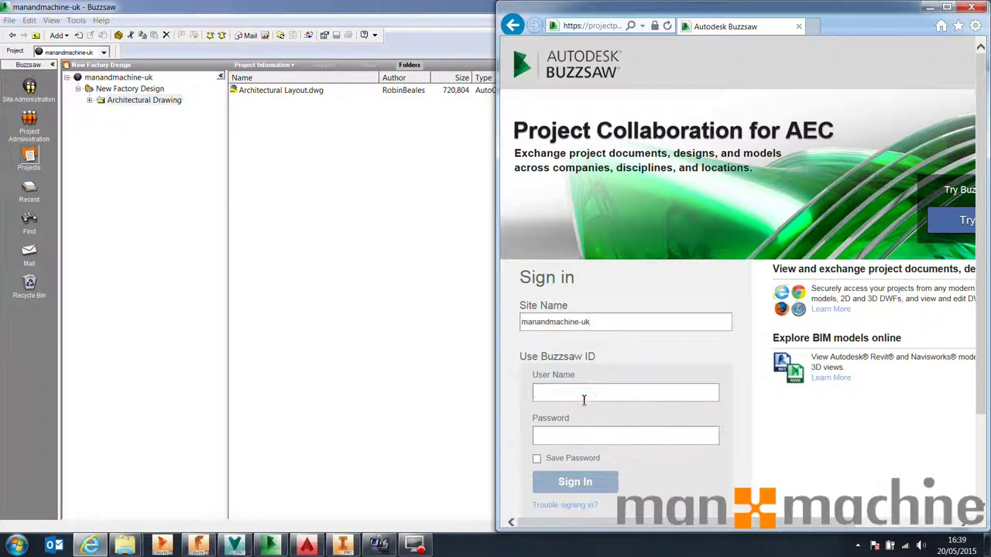
text(Rob)
key(Down)
key(Down)
key(Down)
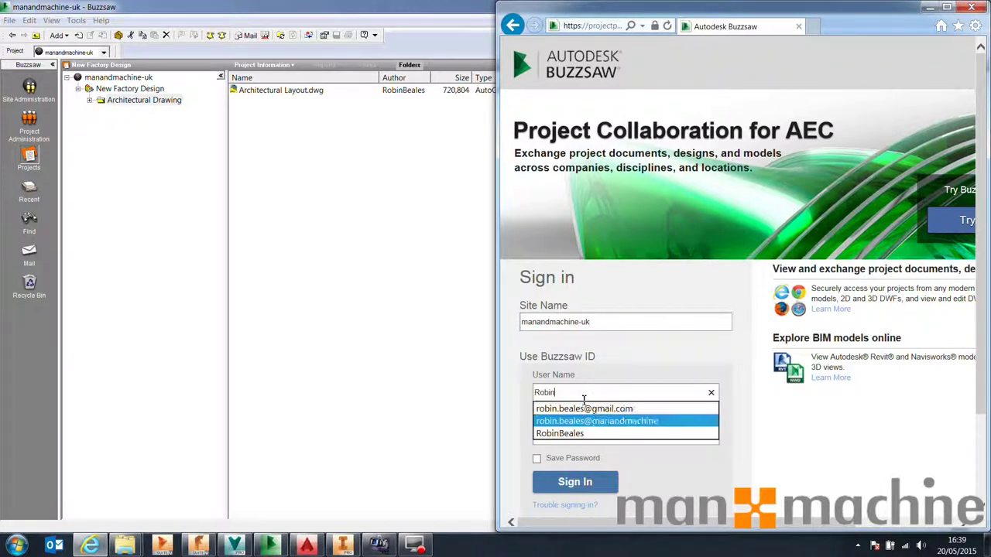
key(Tab)
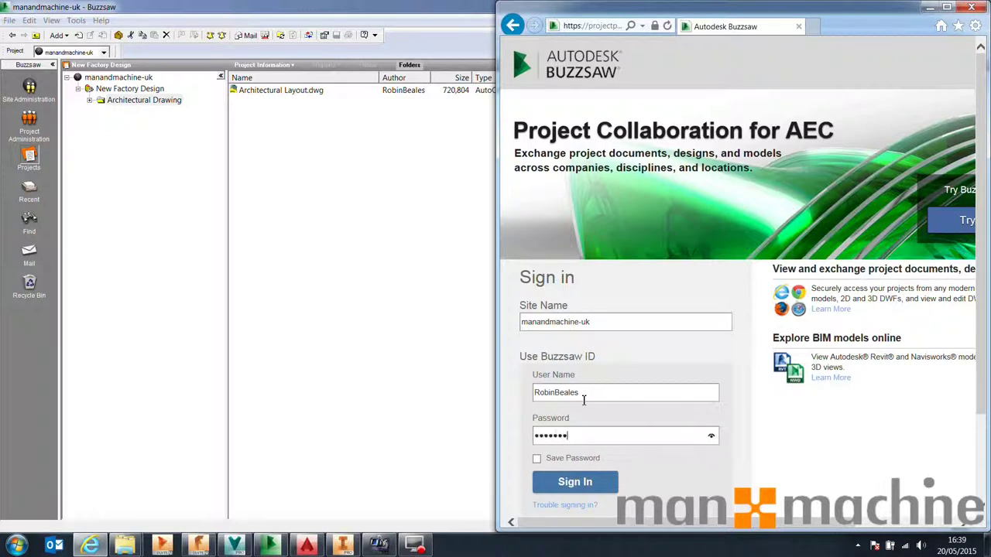
click(536, 459)
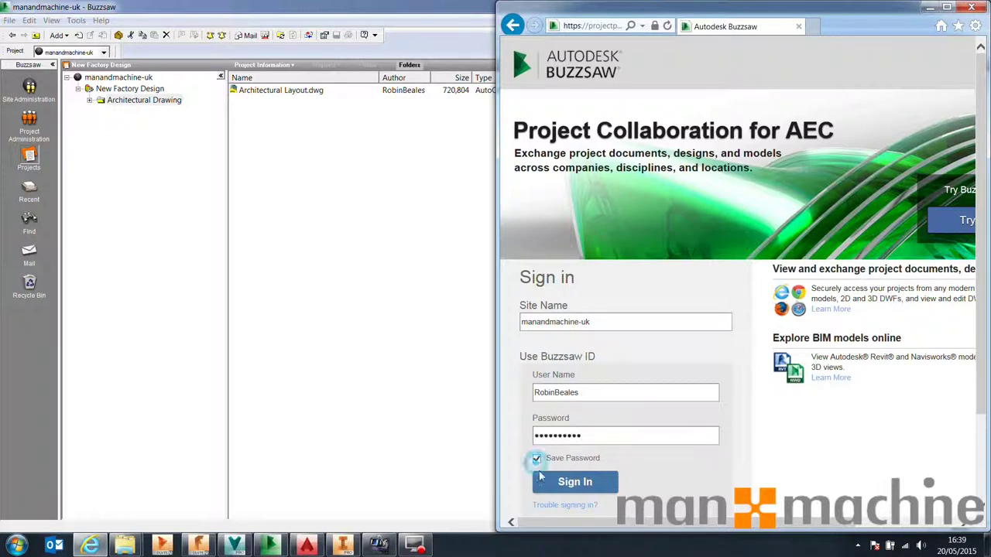
click(580, 482)
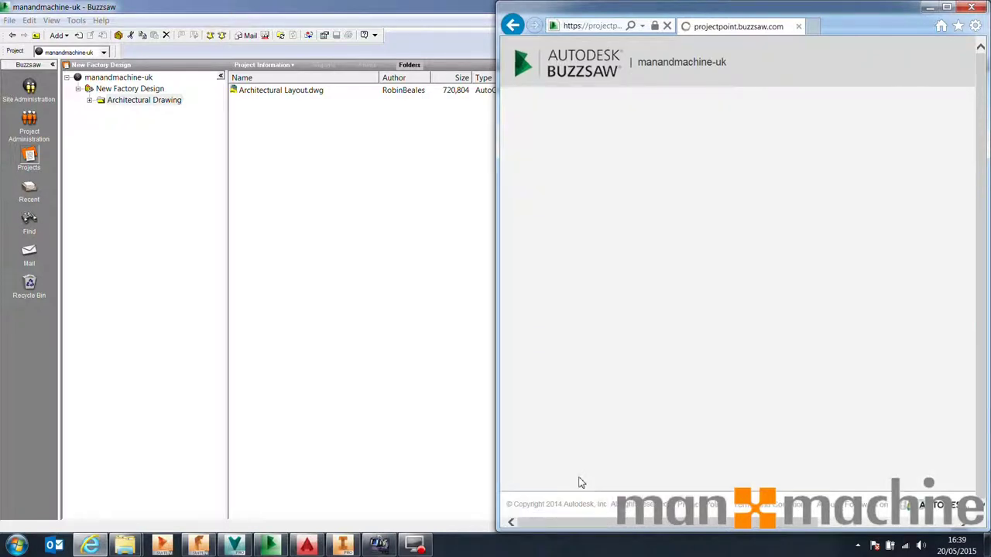
Dock the Buzzsaw desktop window, maximize the browser and open Architectural Layout.dwg's details from New Factory Design's Architectural Drawing folder
double_click(413, 10)
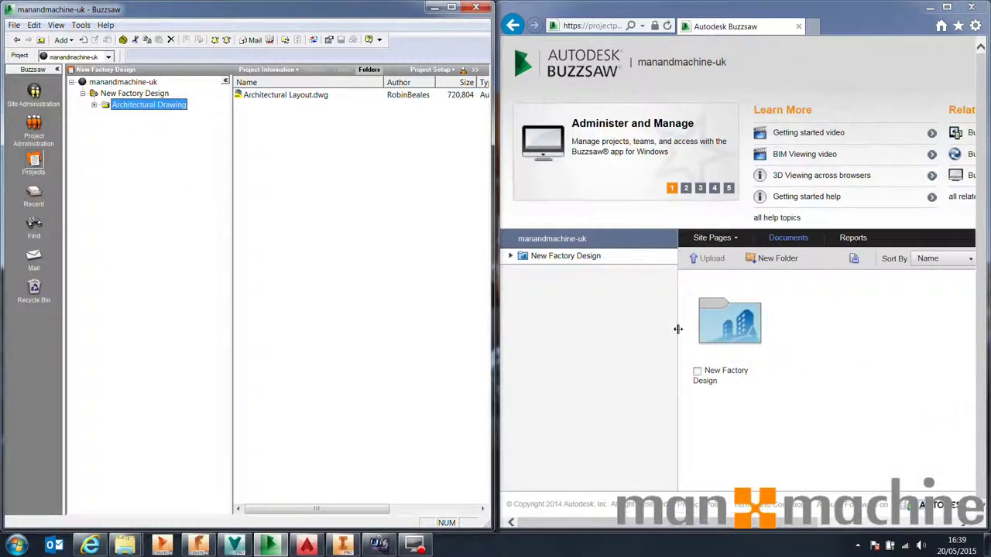
drag(905, 13, 631, 1)
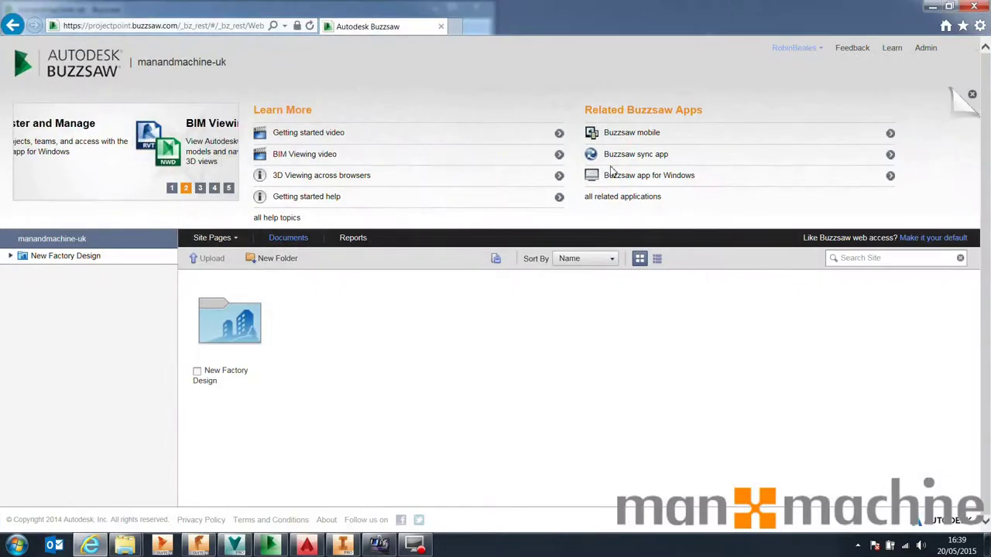
click(232, 321)
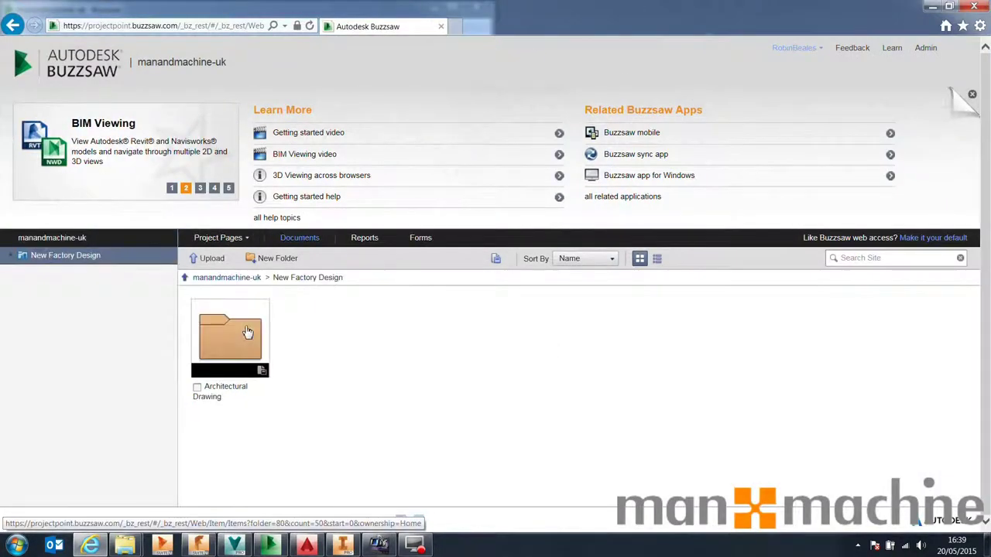
click(248, 332)
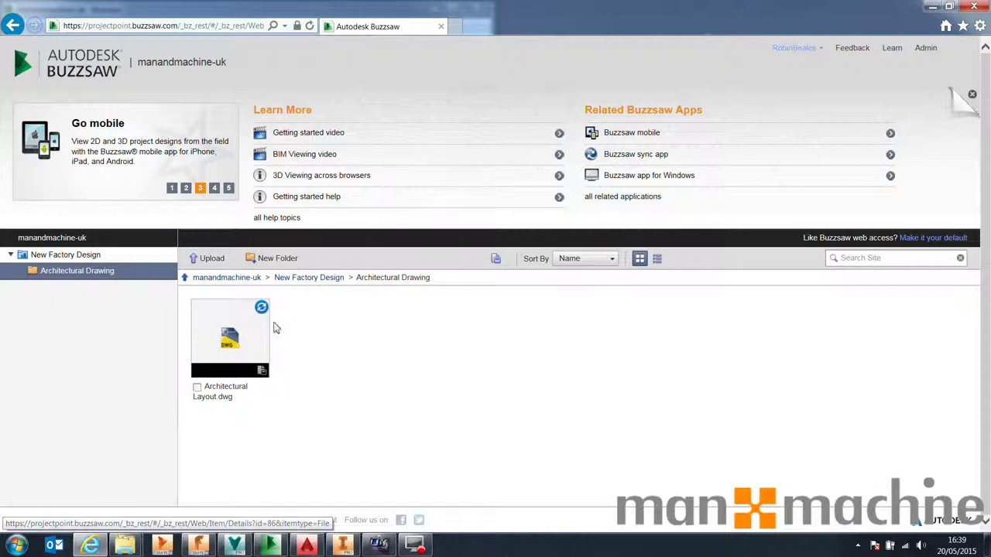
click(241, 345)
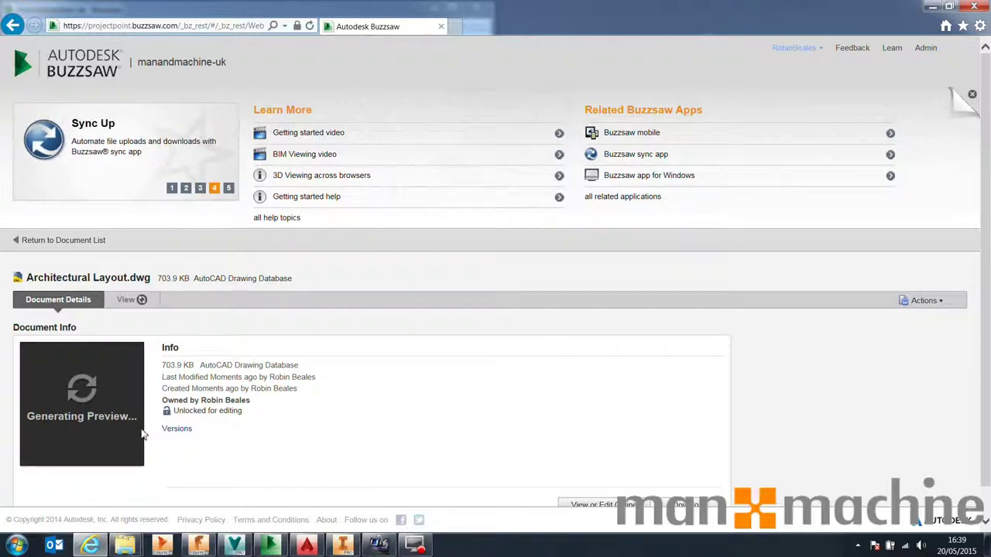
Examine Architectural Layout.dwg's document info, version history and online viewing options, and return to the document list
scroll(159, 390, down, 1)
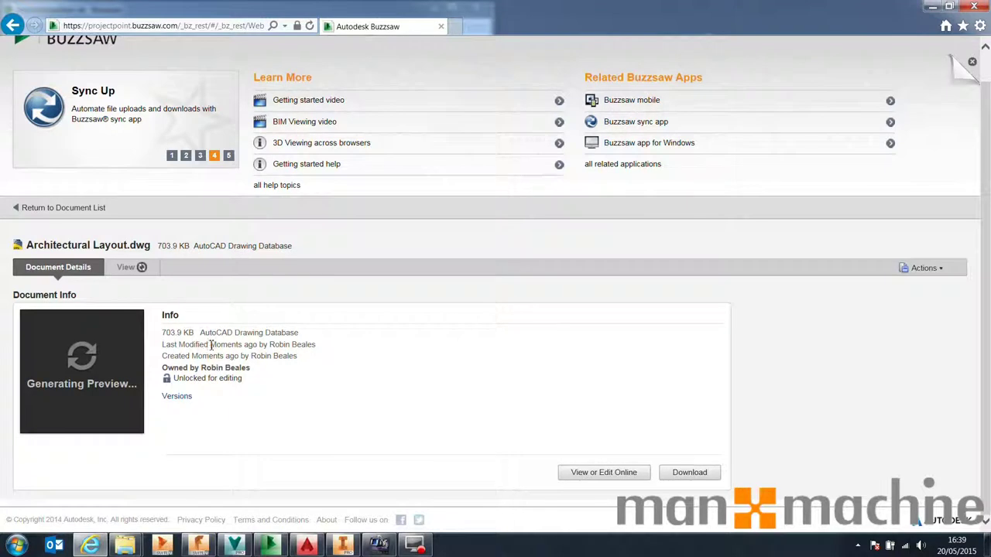
drag(200, 332, 292, 359)
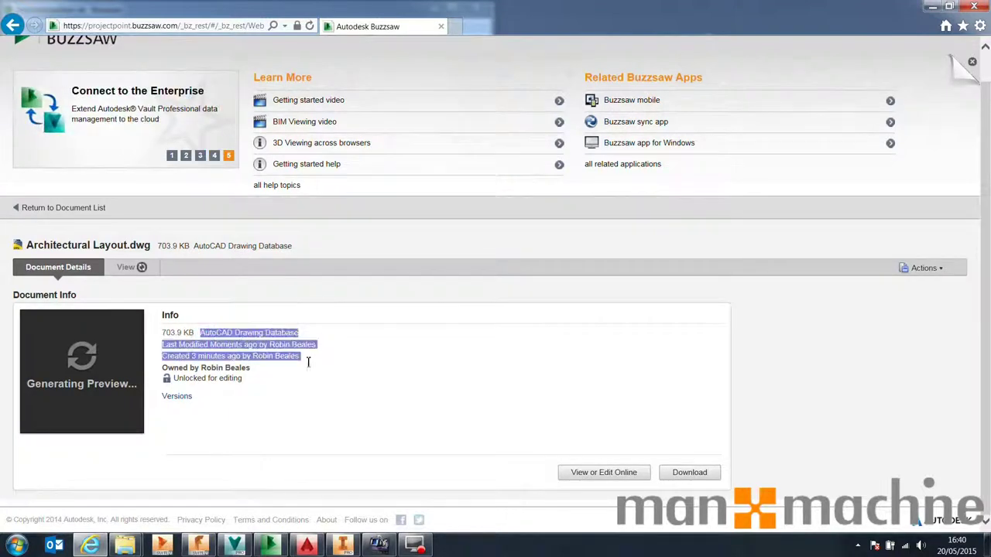
click(317, 368)
drag(172, 379, 259, 381)
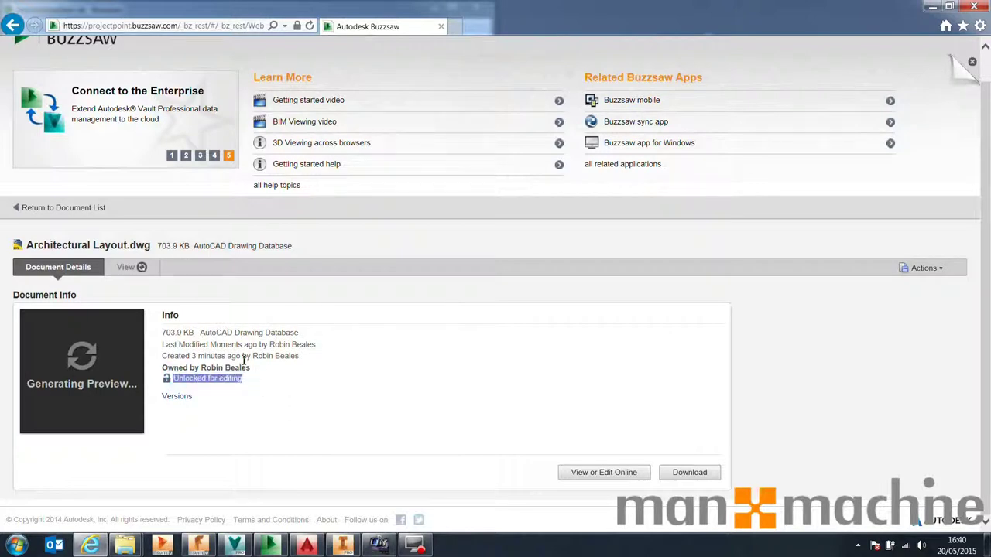
click(243, 398)
click(176, 396)
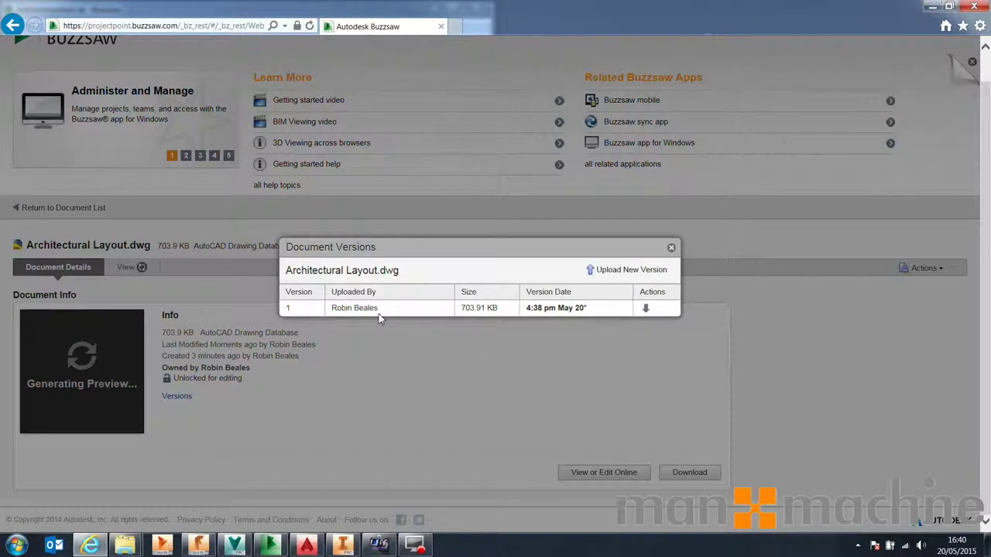
click(671, 248)
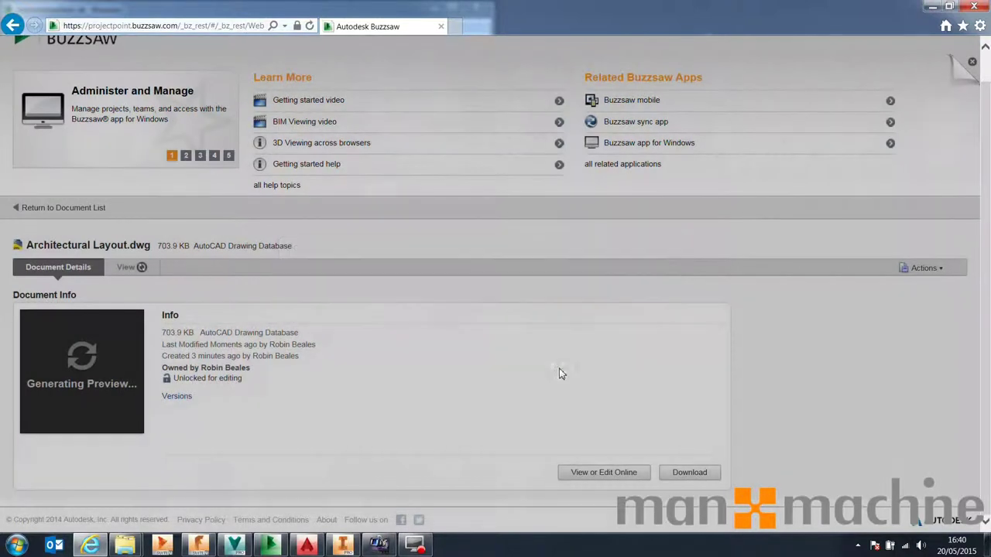
click(604, 476)
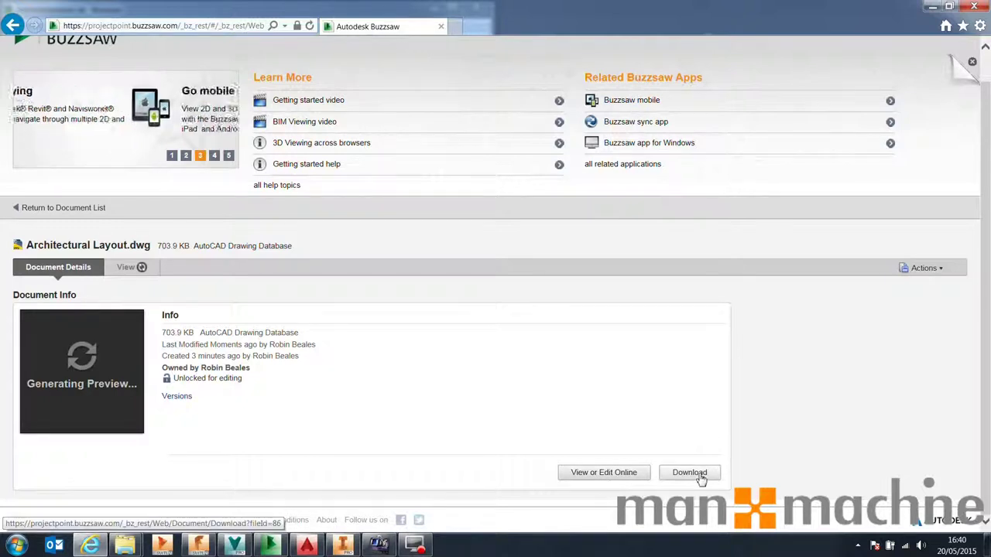
click(94, 207)
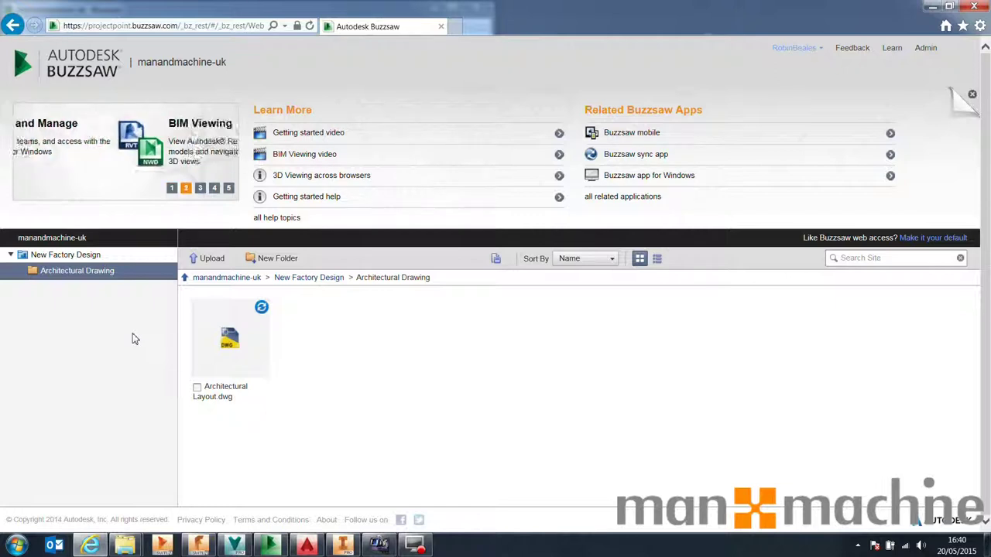
Minimize the browser and Buzzsaw, switch to Autodesk Vault Professional and select the Architecture folder under Designs > Factory
click(933, 7)
click(432, 7)
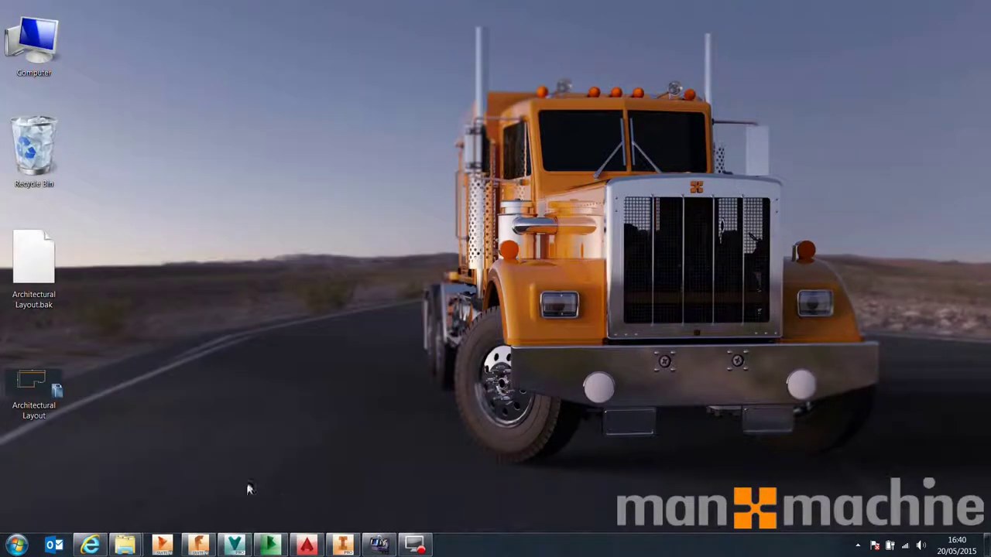
click(241, 548)
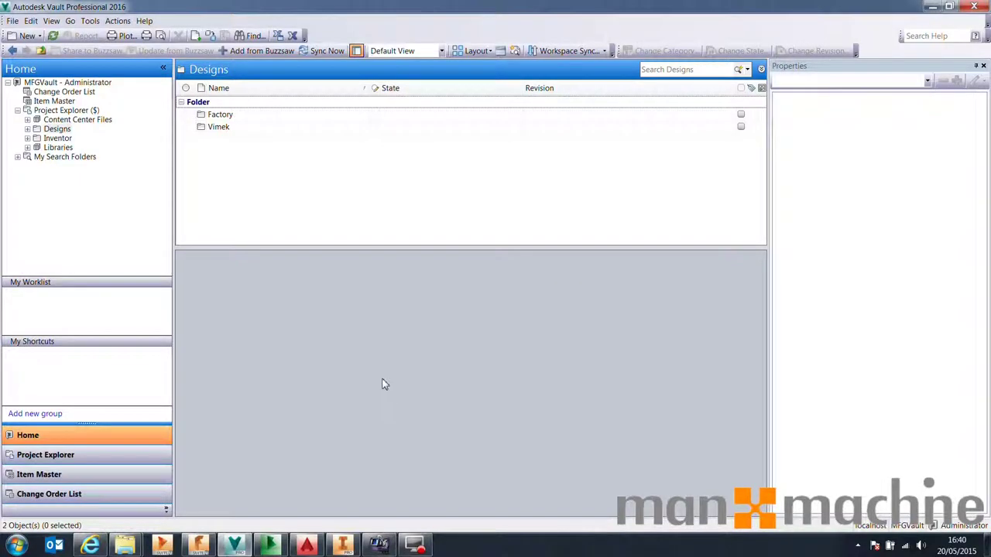
click(57, 130)
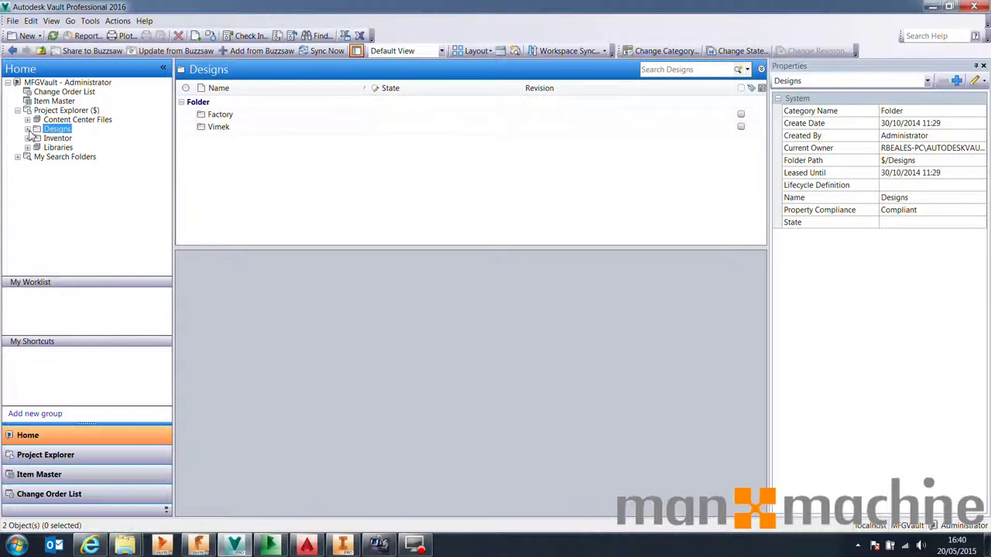
click(27, 129)
click(36, 139)
click(58, 148)
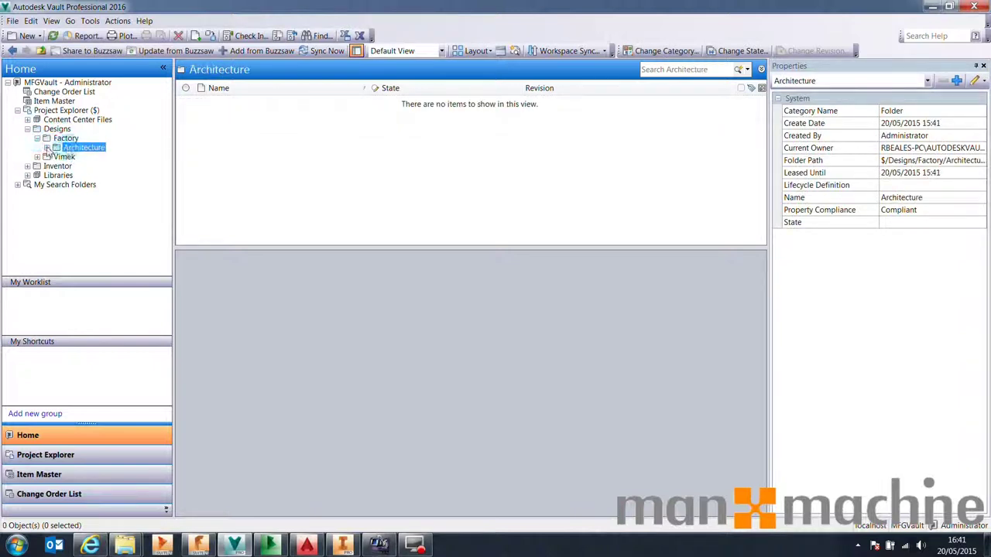
click(306, 173)
click(84, 148)
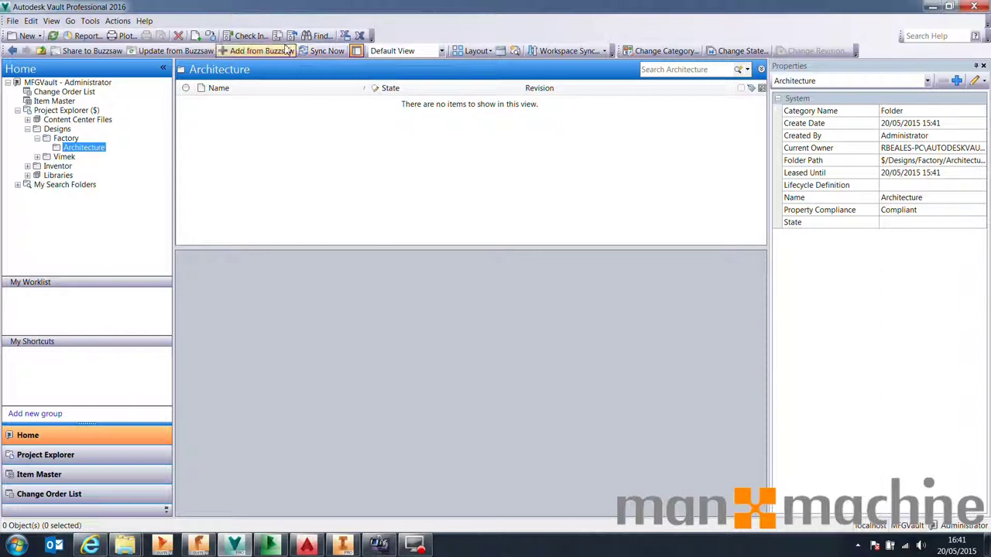
click(91, 21)
click(402, 191)
click(361, 157)
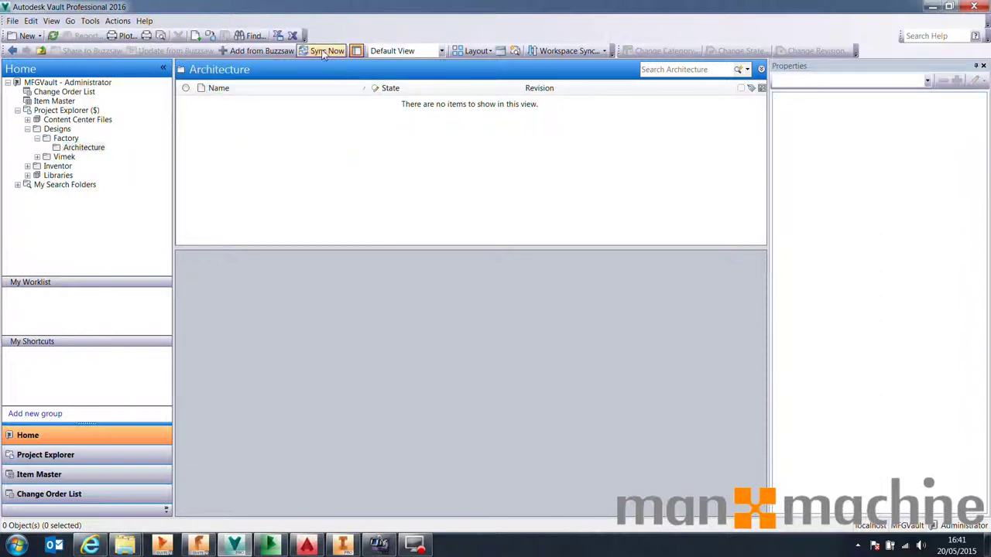
Launch Autodesk Job Processor 2016 for Vault Professional to process the queued Buzzsaw sync job, and exit it once idle
click(3, 548)
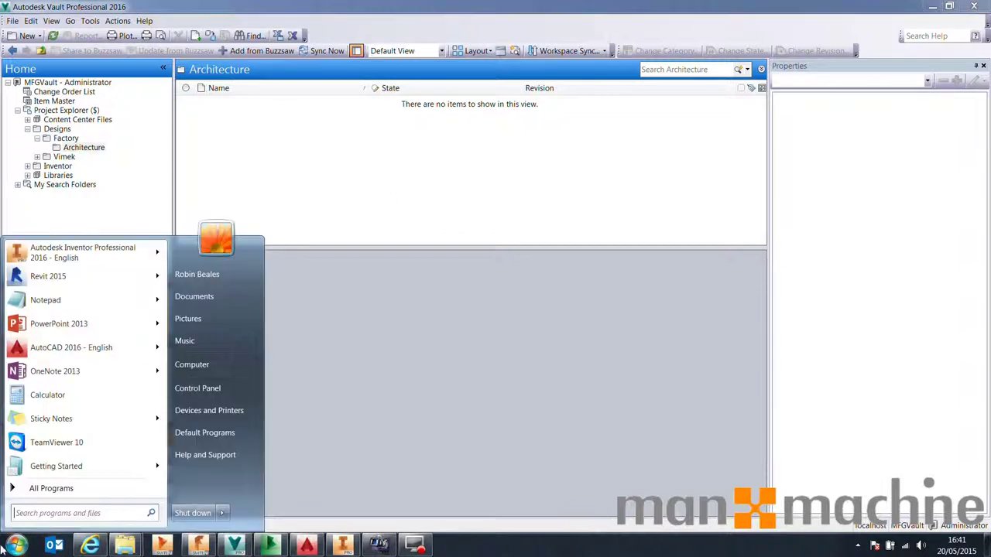
text(job)
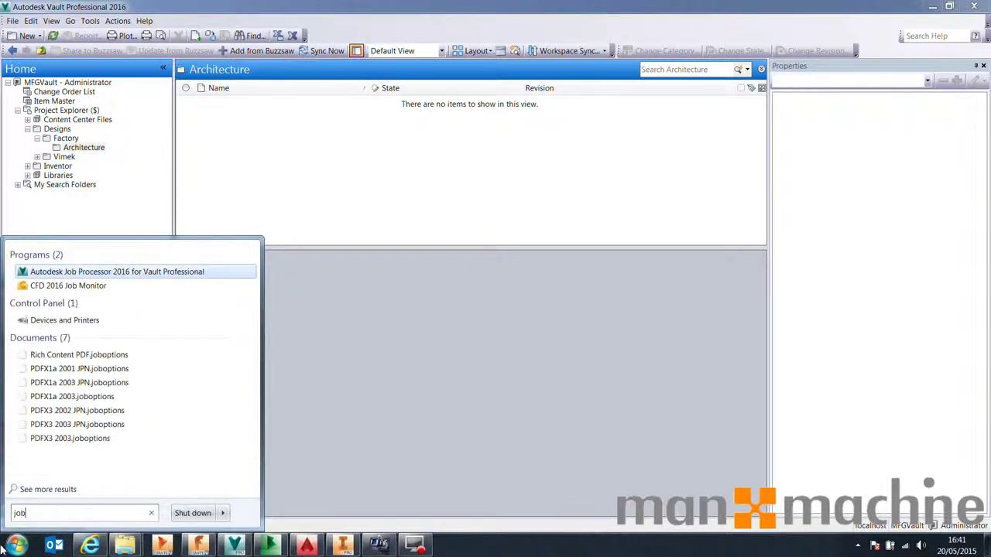
key(Return)
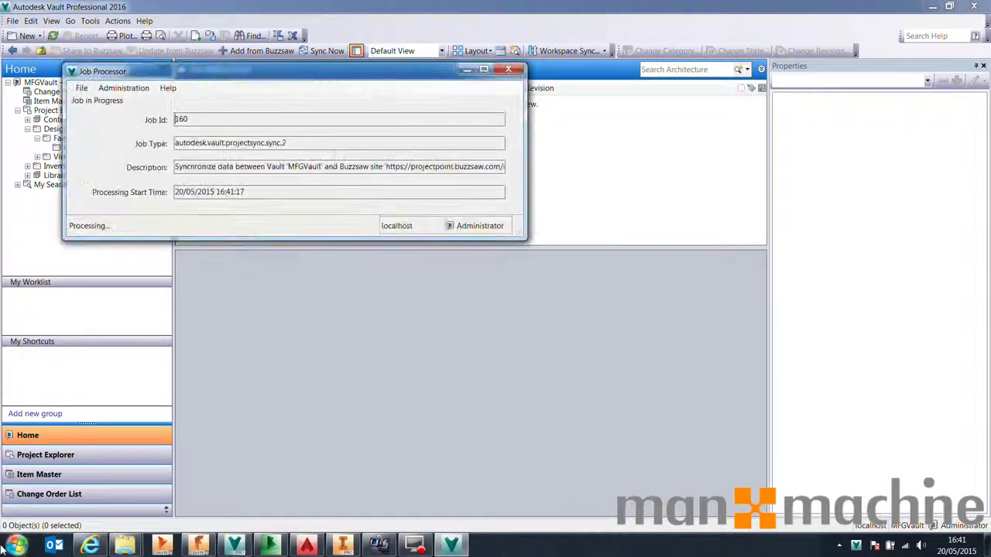
drag(169, 75, 307, 134)
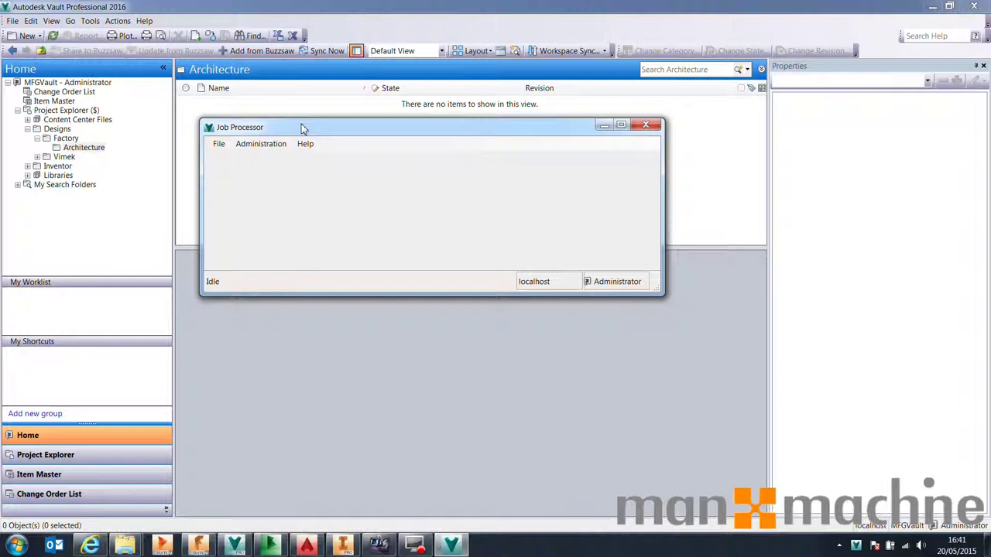
click(219, 144)
click(235, 179)
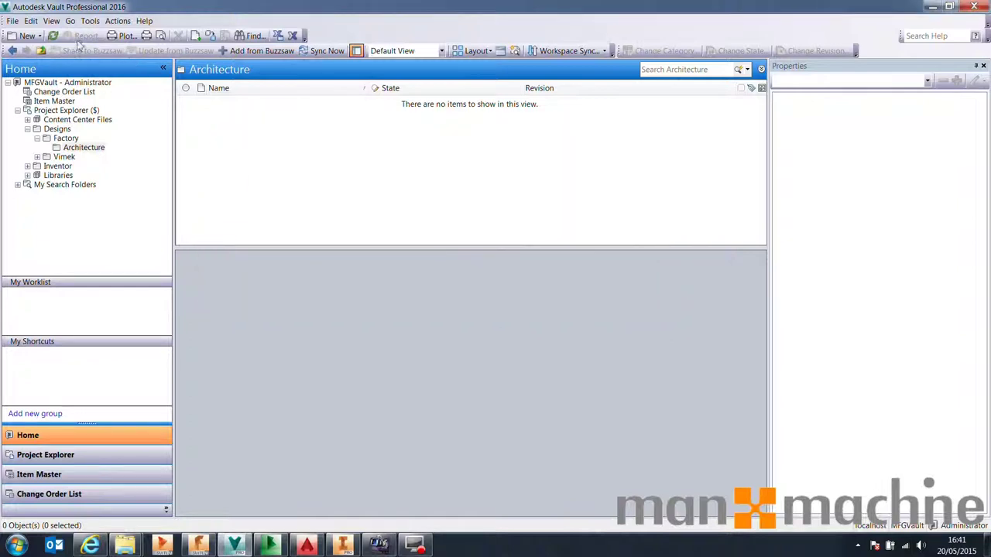
Refresh Vault and get Architectural Layout.dwg from the Architecture folder into the local workspace
click(52, 36)
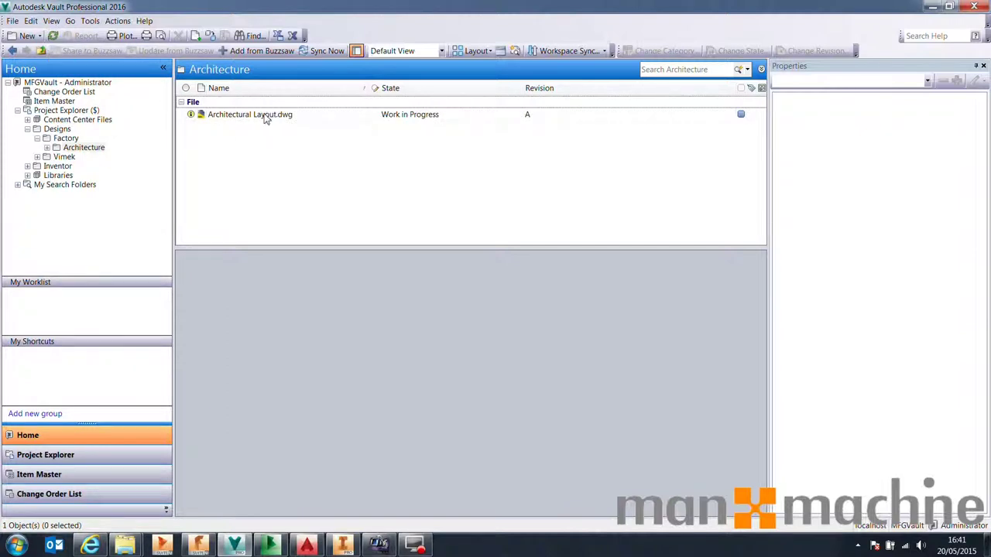
click(85, 148)
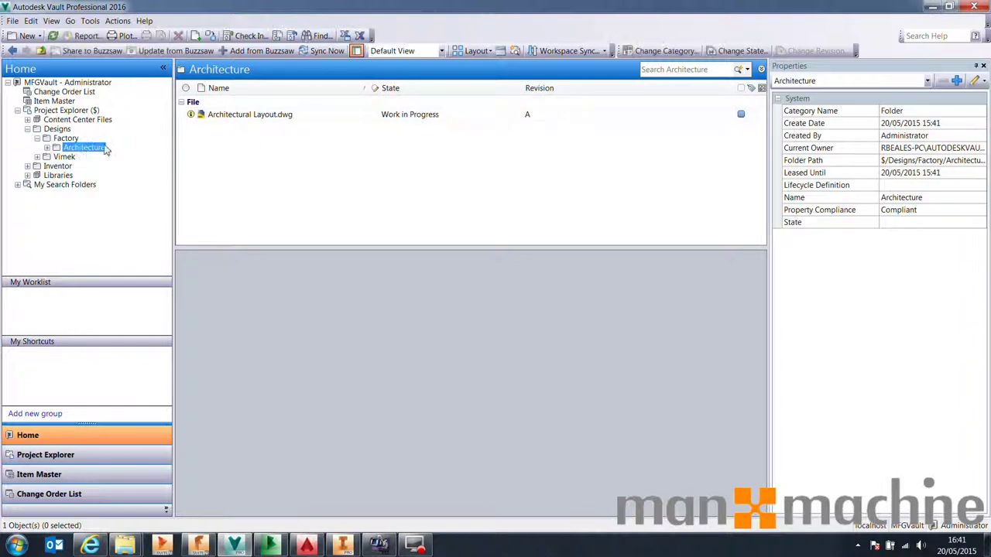
right_click(247, 116)
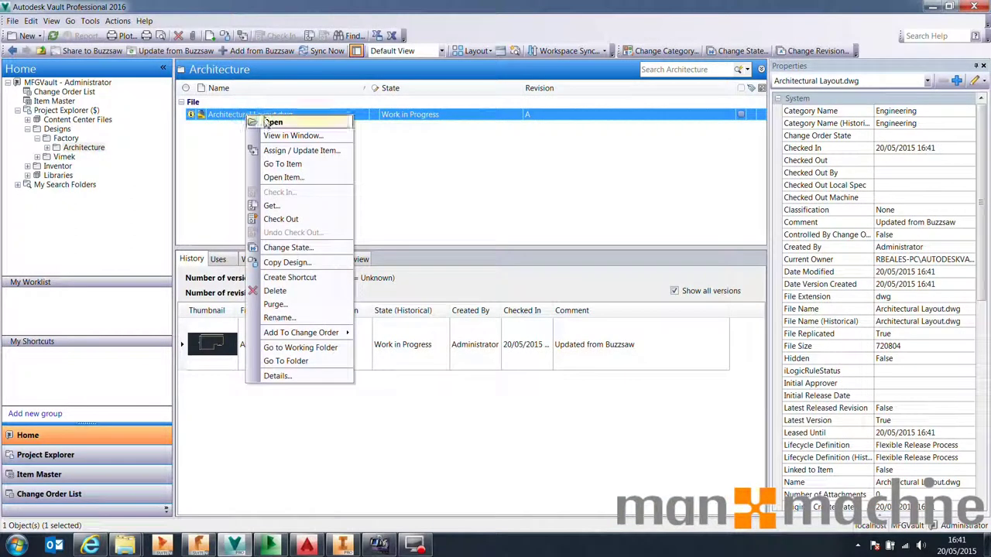
click(278, 208)
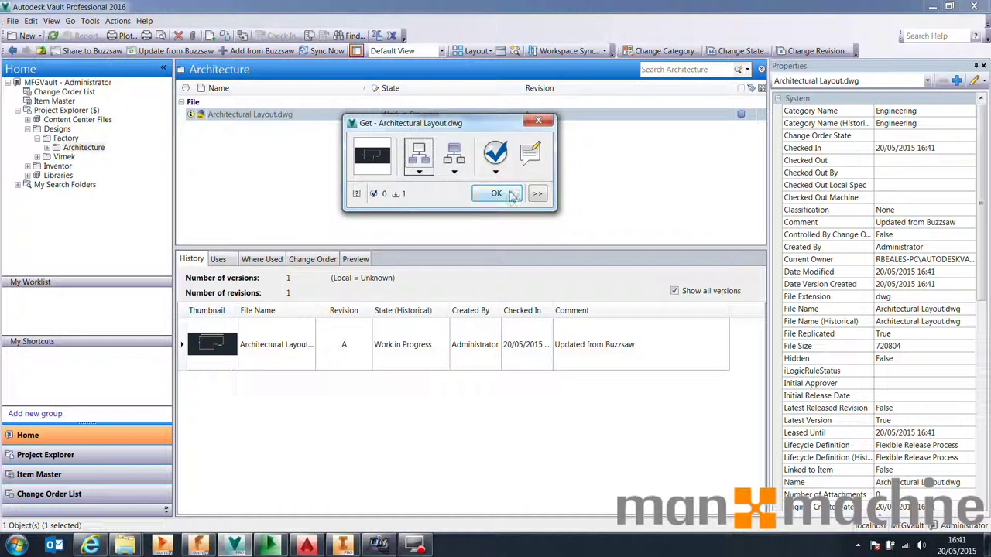
click(495, 195)
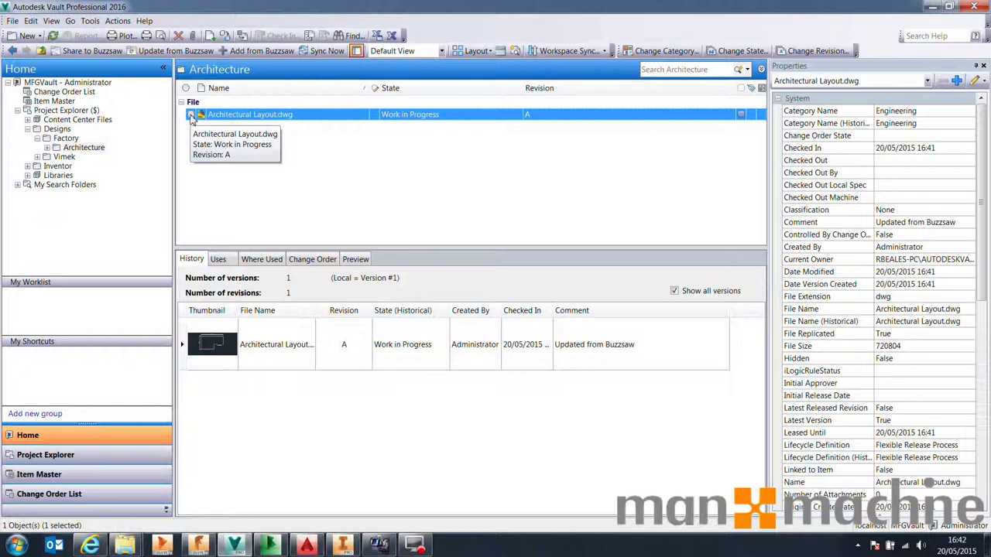
Switch to Windows Explorer and browse to the Designs > Factory folder in C:\_Vault Workspace
click(17, 545)
click(217, 368)
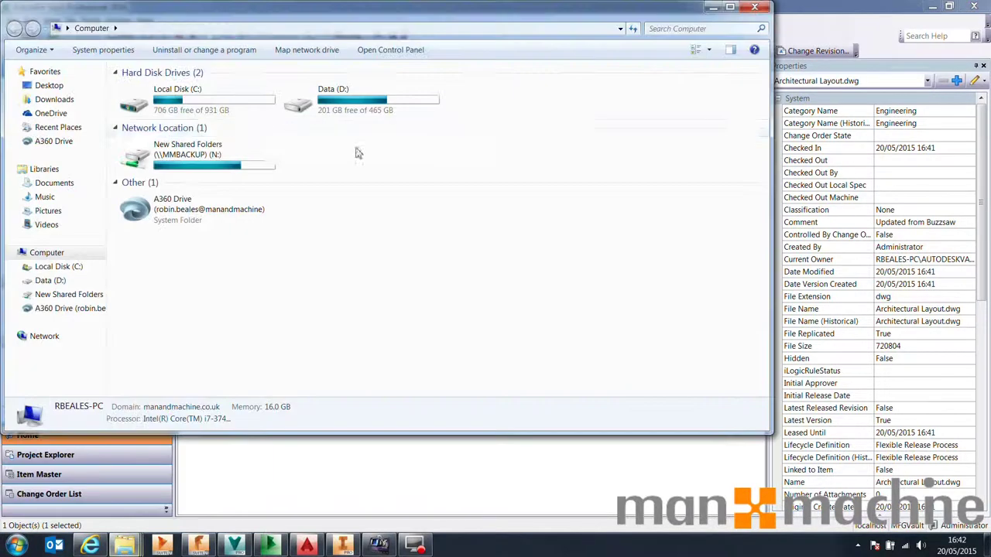
double_click(182, 99)
double_click(167, 102)
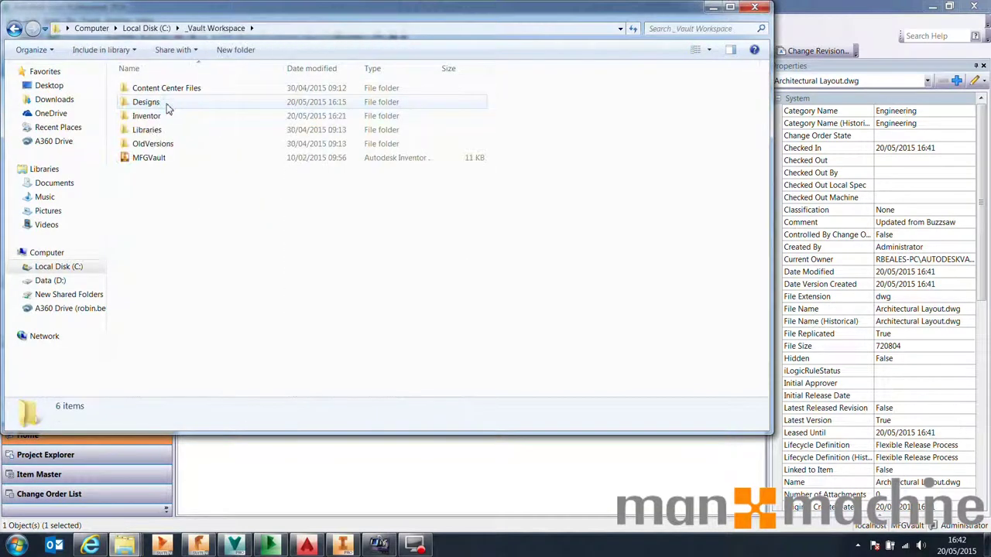
double_click(170, 103)
double_click(164, 90)
Delete the local Factory Layout files, the plot text file and the OldVersions folder from the Factory folder
drag(201, 241, 147, 122)
key(Delete)
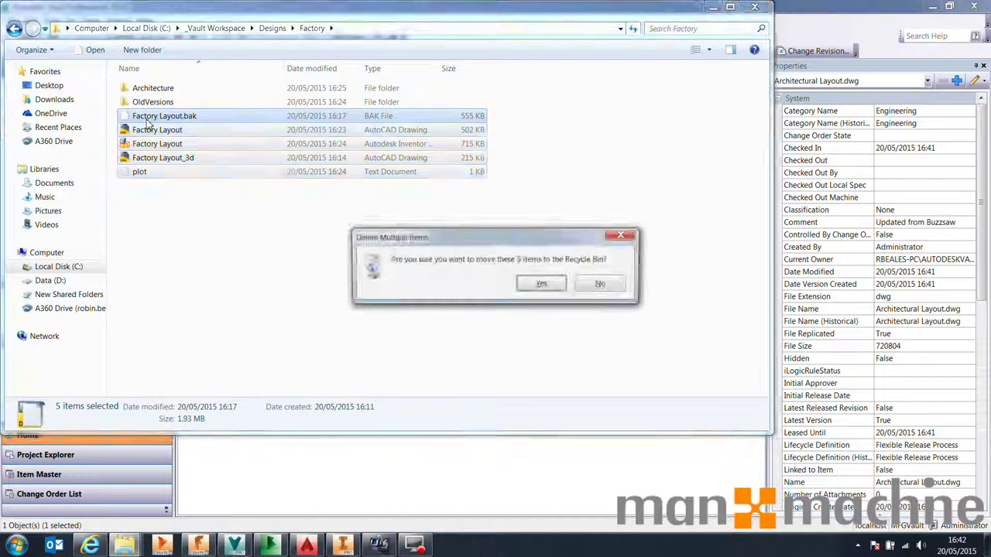
key(Return)
click(152, 103)
key(Delete)
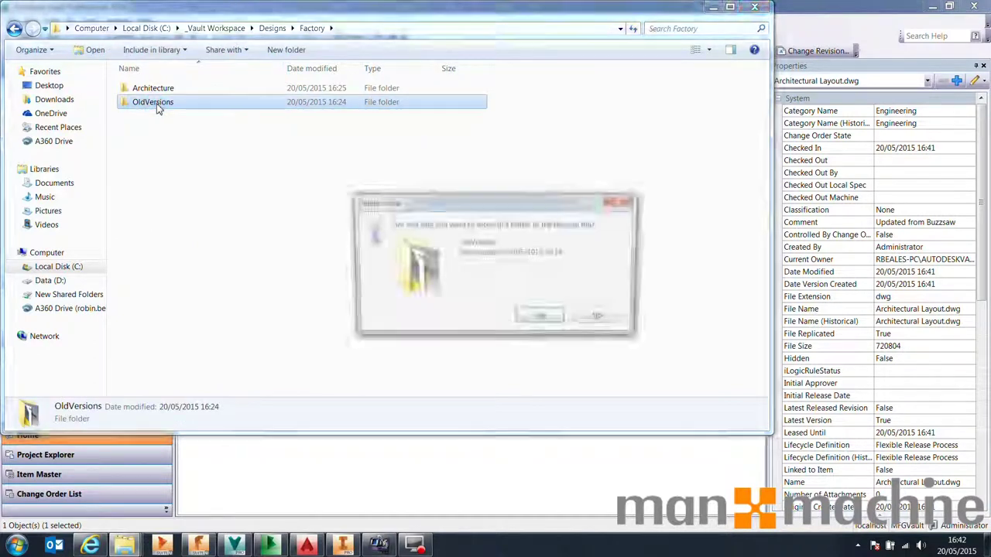
key(Return)
Clear everything except the Architectural Layout drawing from the local Architecture folder, and return to Vault
click(178, 88)
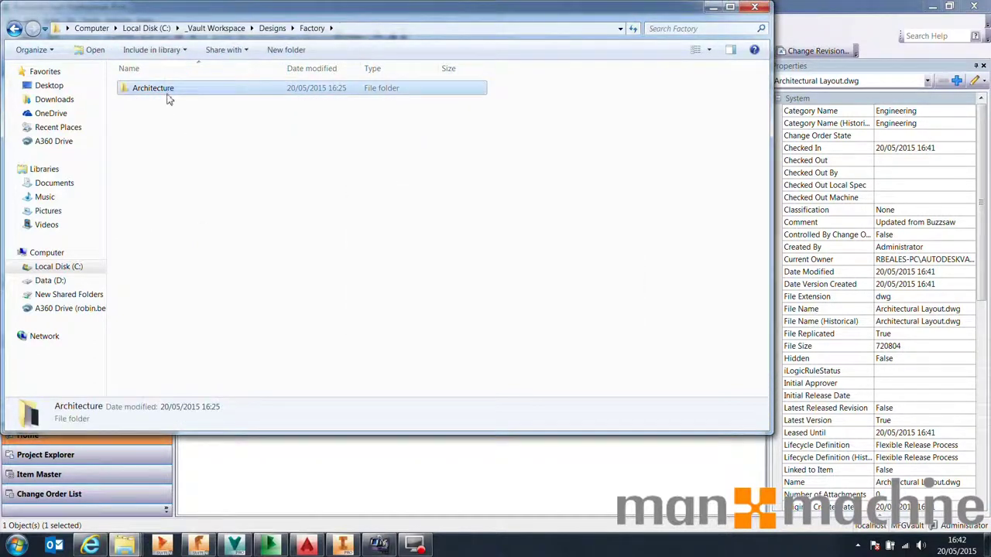
double_click(164, 87)
click(172, 116)
key(Delete)
key(Return)
click(160, 89)
key(Delete)
key(Return)
click(164, 93)
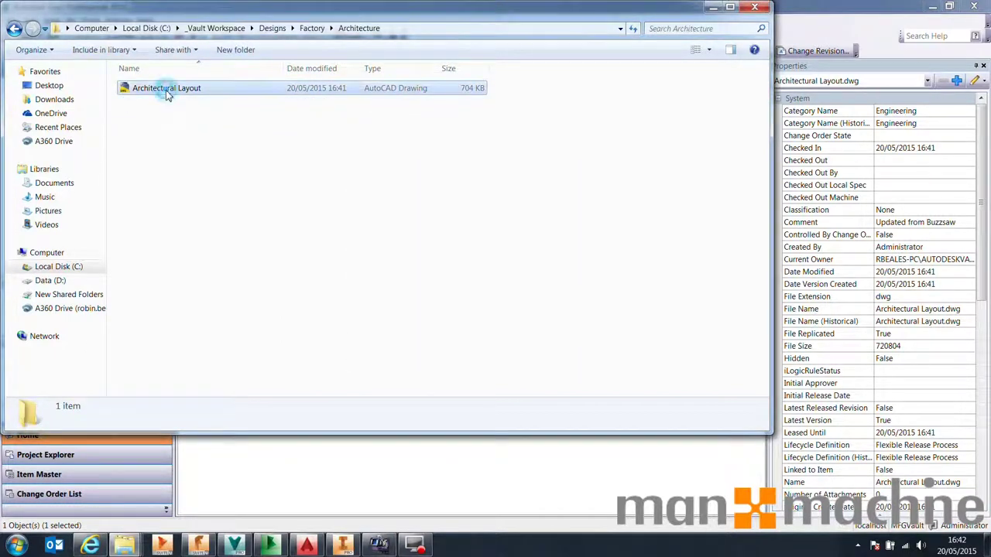
click(440, 490)
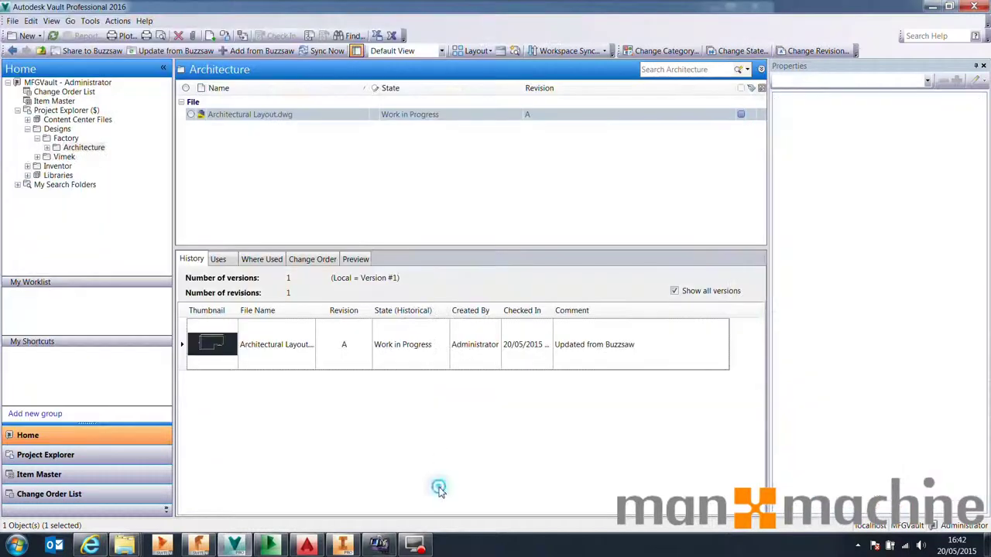
Switch to AutoCAD Architecture 2016 and start a new drawing with its external references list open
click(305, 547)
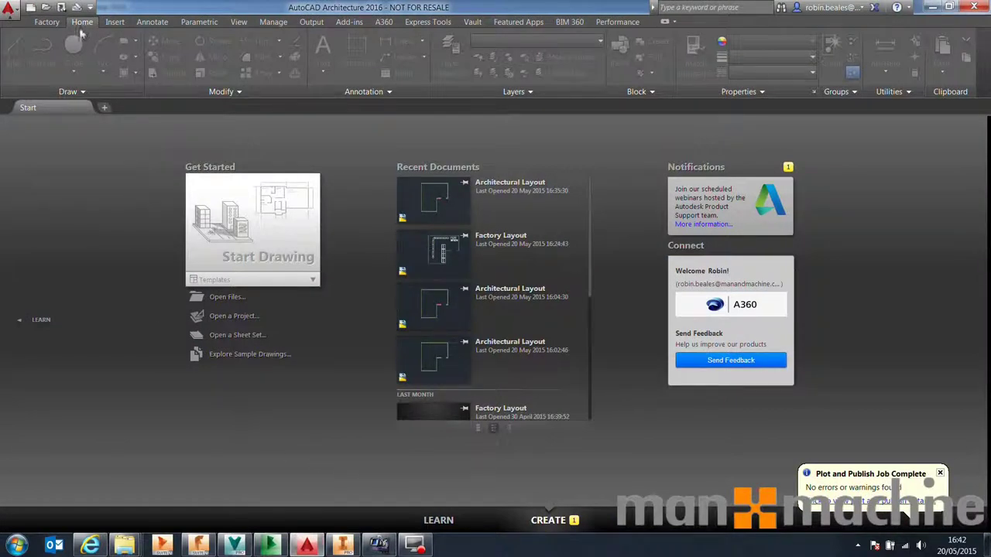
click(262, 257)
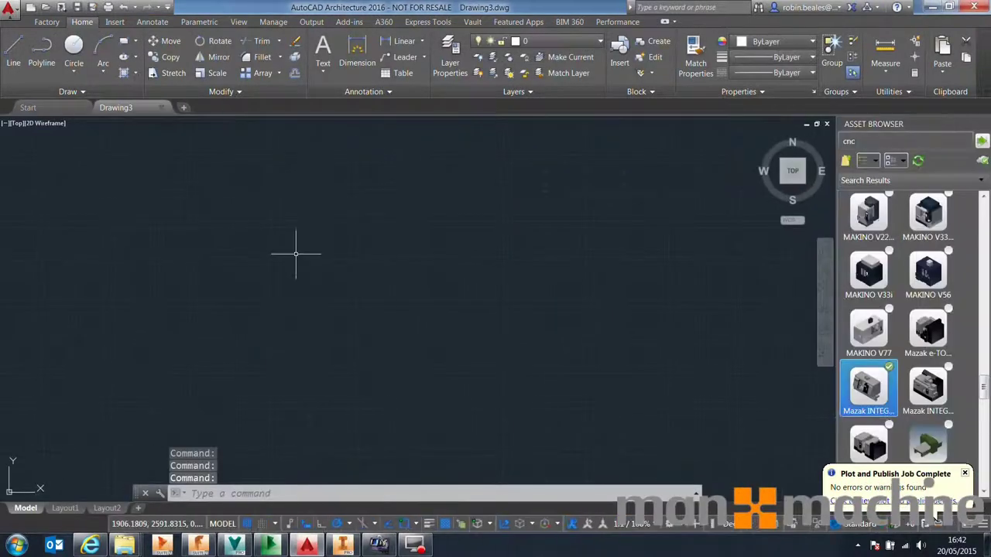
text(xref)
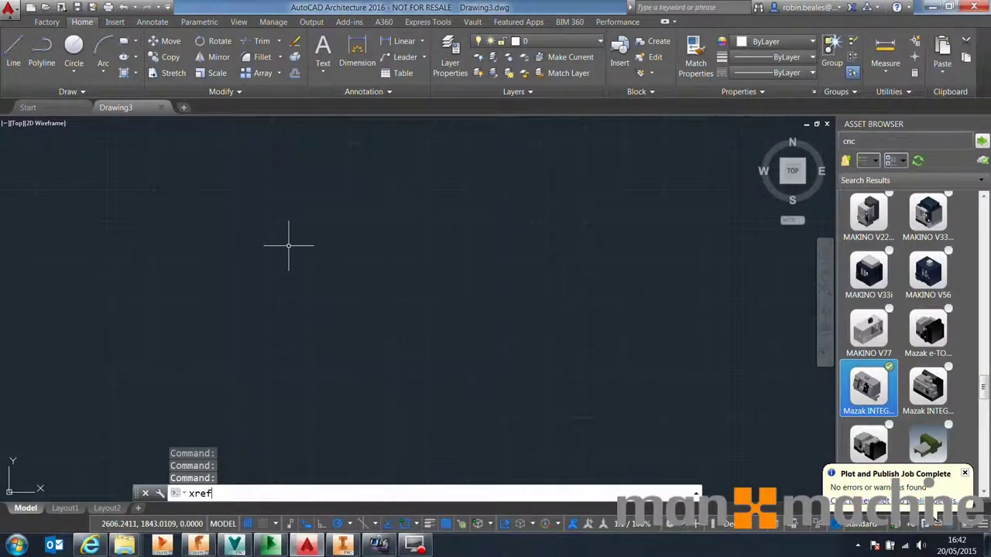
key(Return)
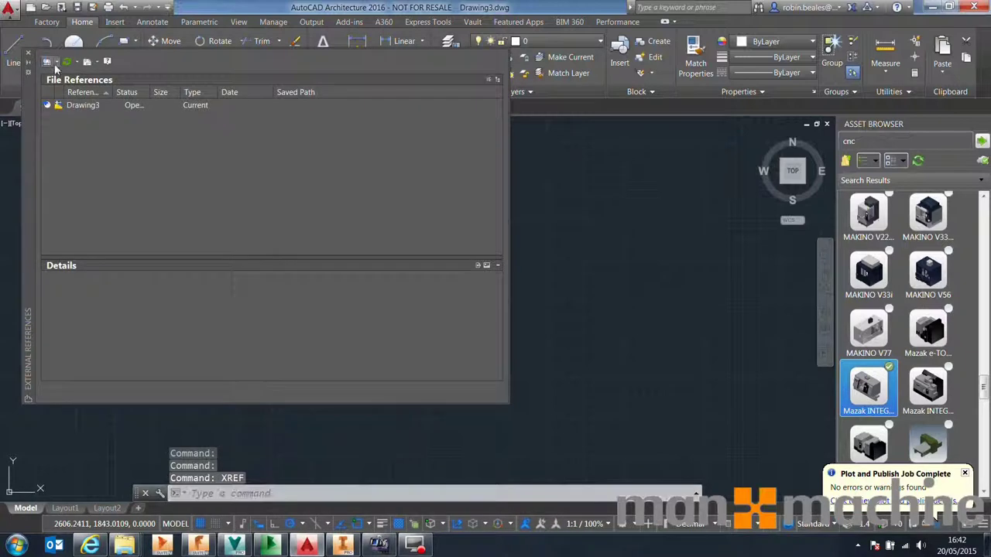
Attach Architectural Layout from the workspace's Architecture folder as a full-path external reference at 0,0, and close the references list
click(67, 62)
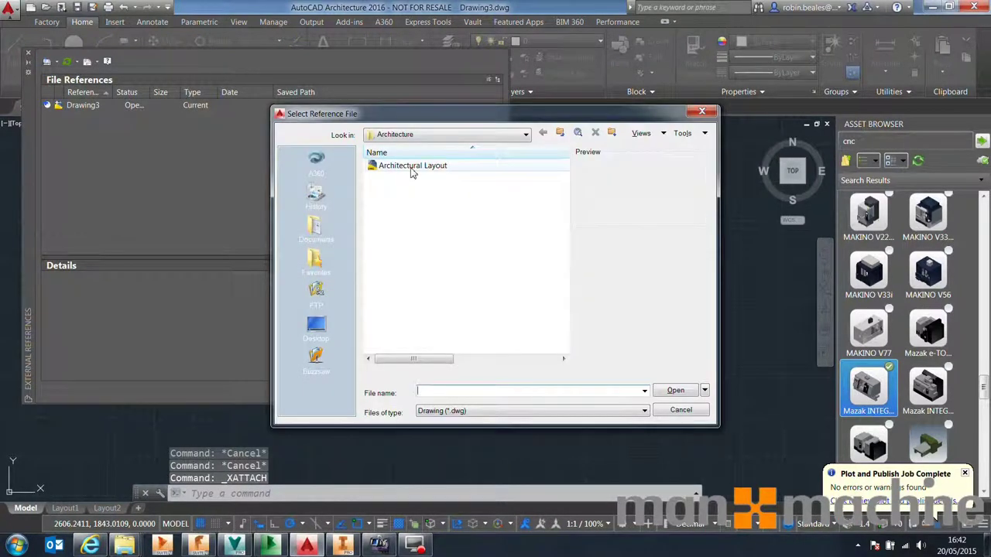
click(410, 166)
click(525, 134)
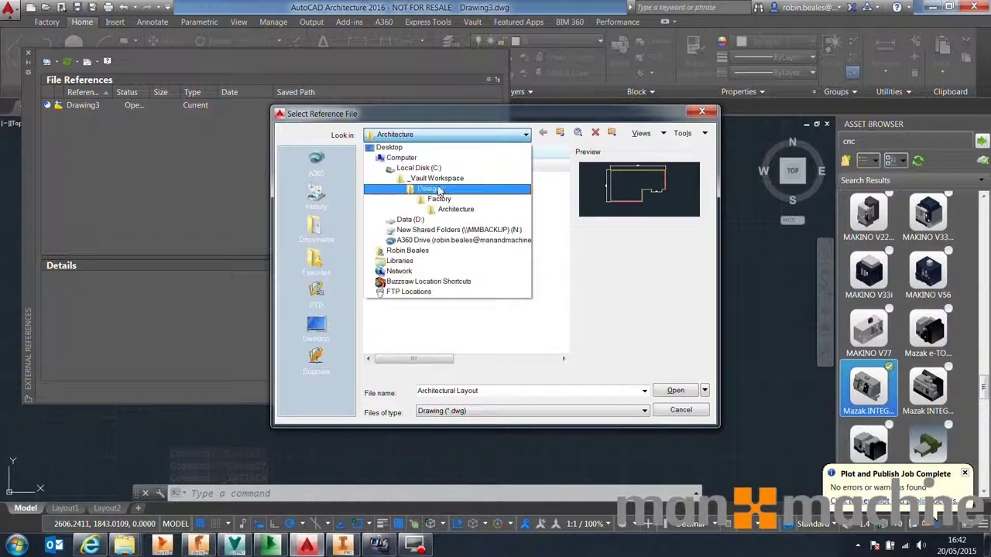
click(454, 209)
click(419, 168)
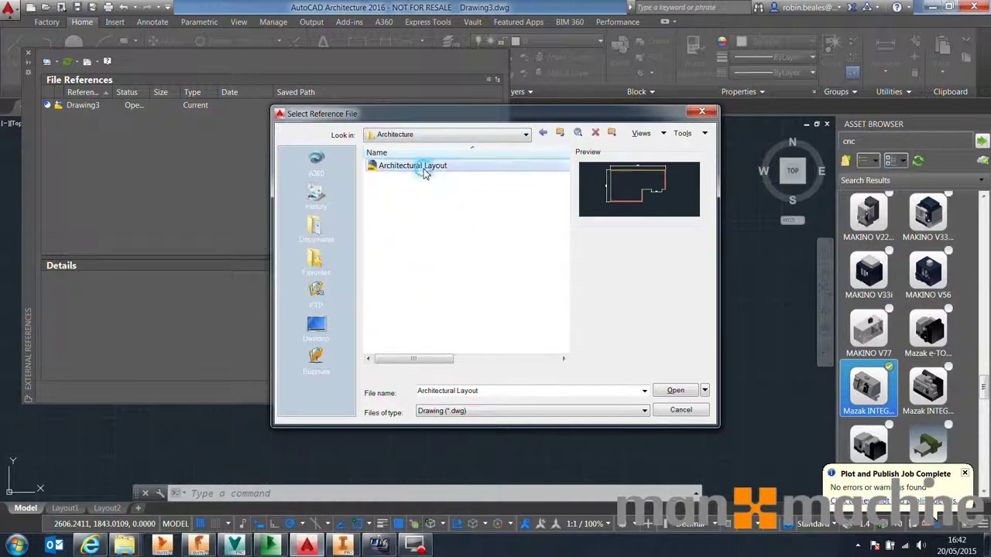
click(675, 390)
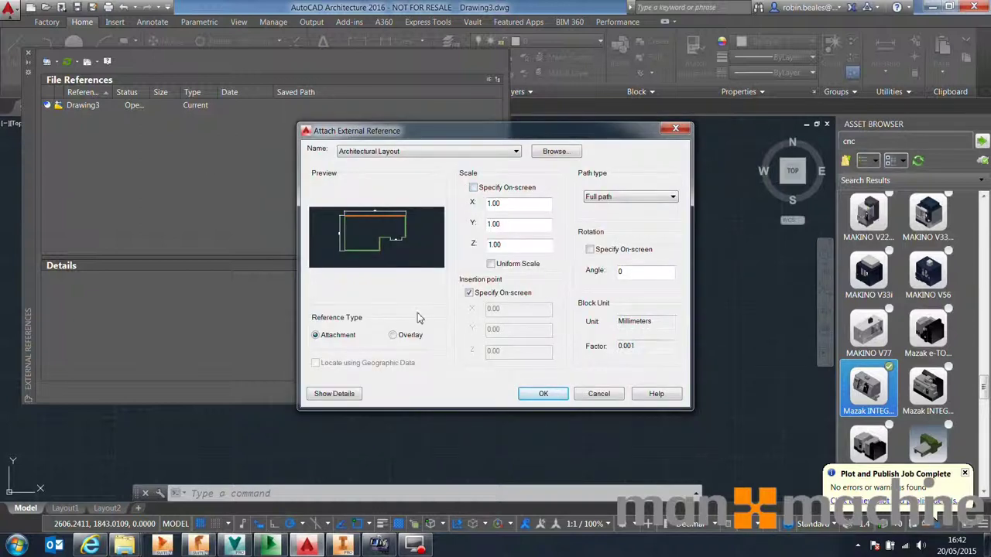
click(544, 394)
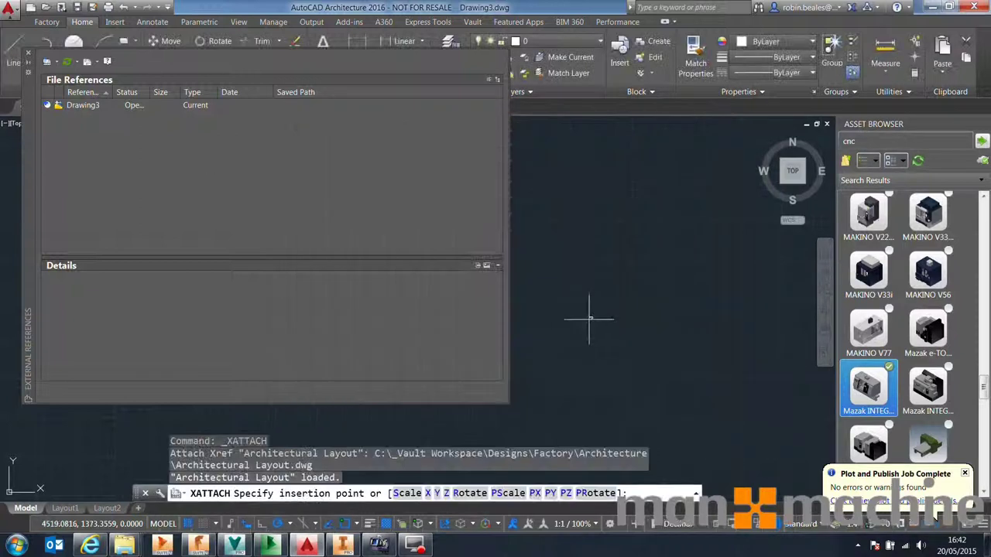
key(Return)
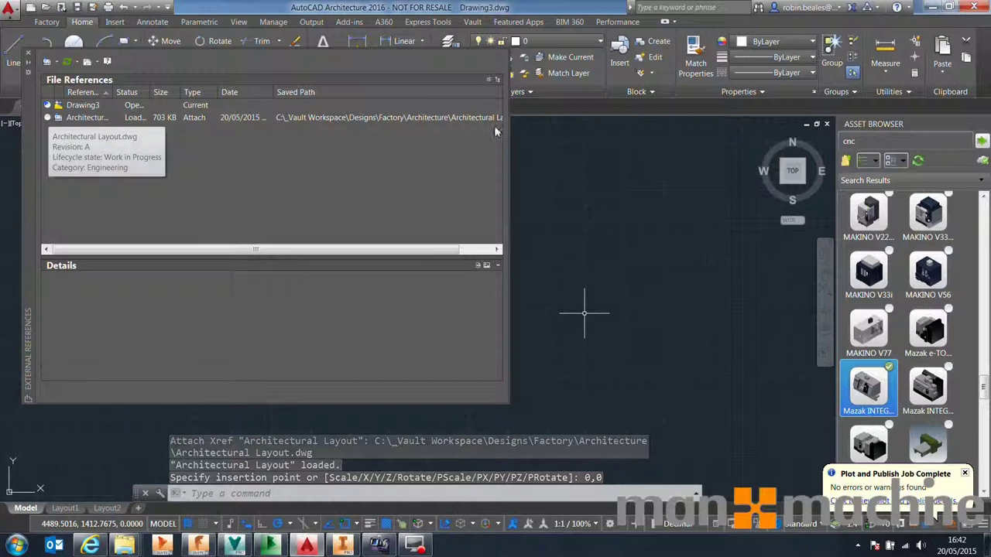
click(28, 55)
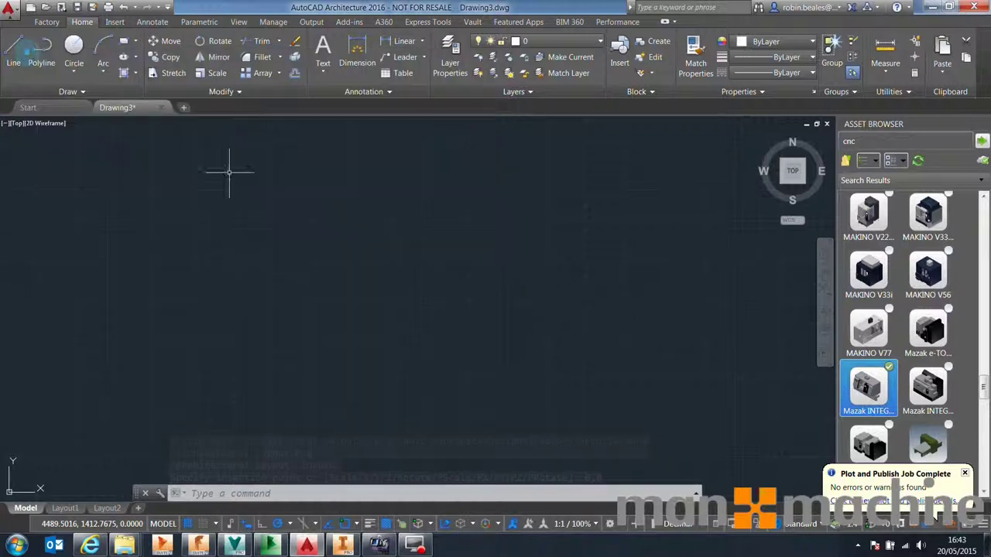
Examine the attached Architectural Layout's walls and dimensions at the drawing's full extents
text(ZOOM)
middle_click(420, 288)
middle_click(420, 287)
scroll(405, 276, down, 3)
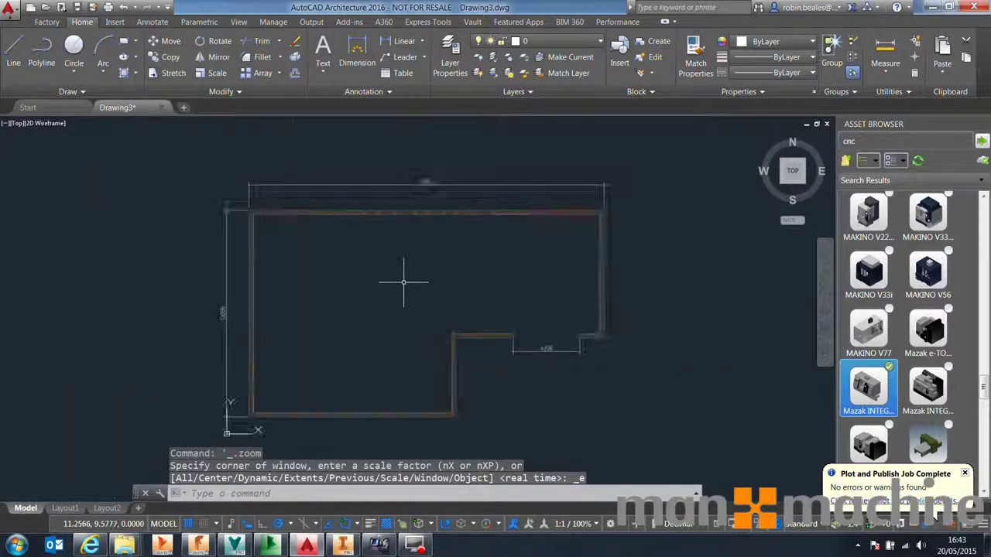
scroll(370, 327, up, 2)
scroll(403, 317, down, 1)
scroll(534, 279, up, 1)
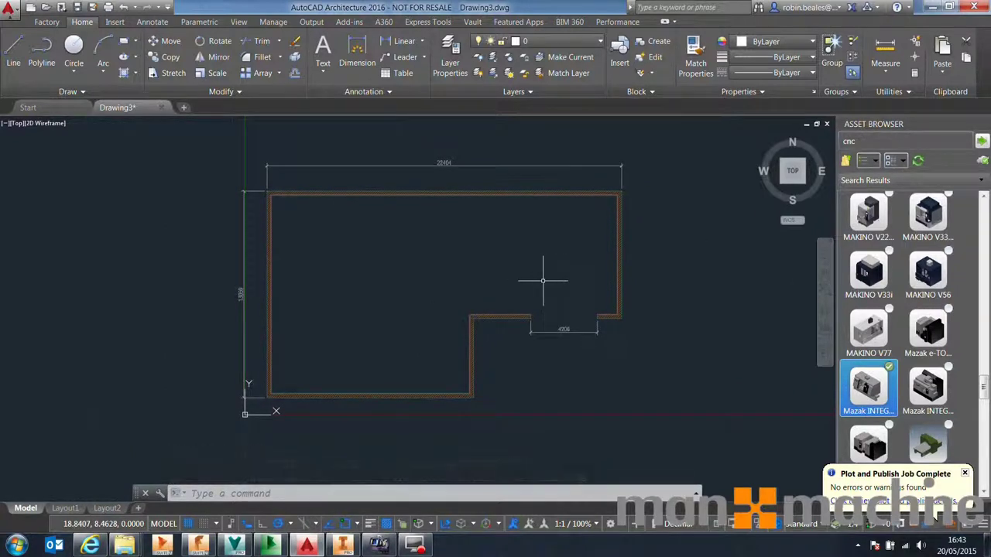
Review the available Vault commands, Factory commands and palette choices, and dismiss the plot and publish notification
click(473, 21)
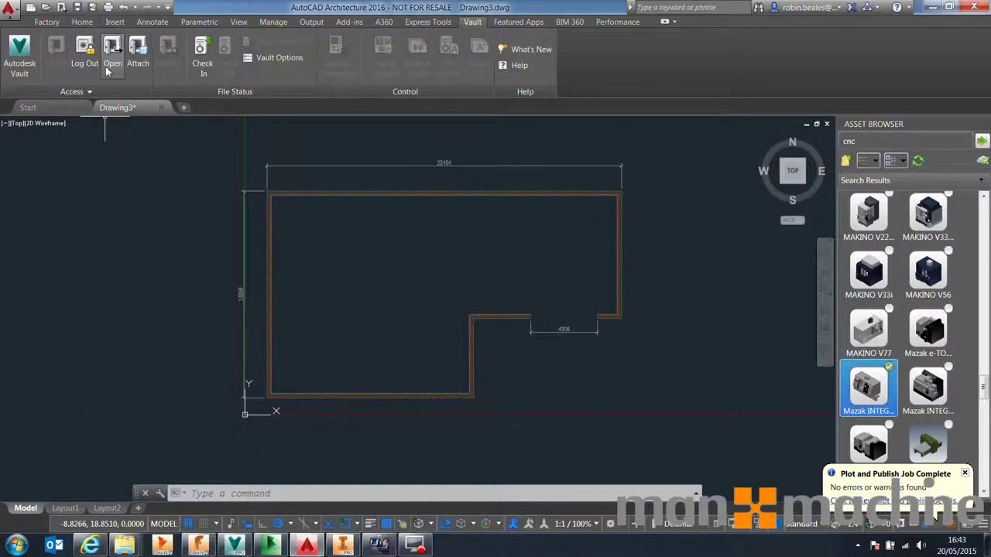
click(46, 21)
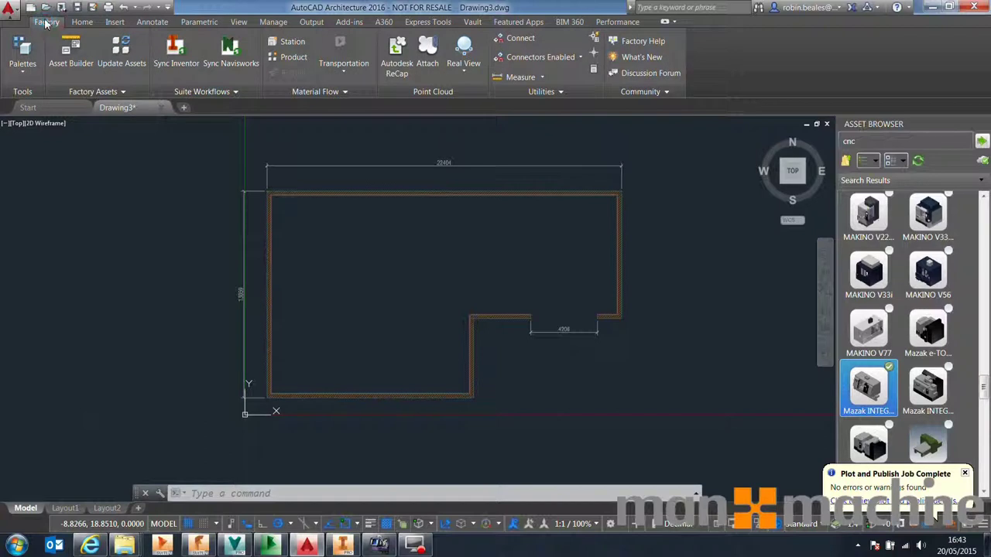
click(20, 68)
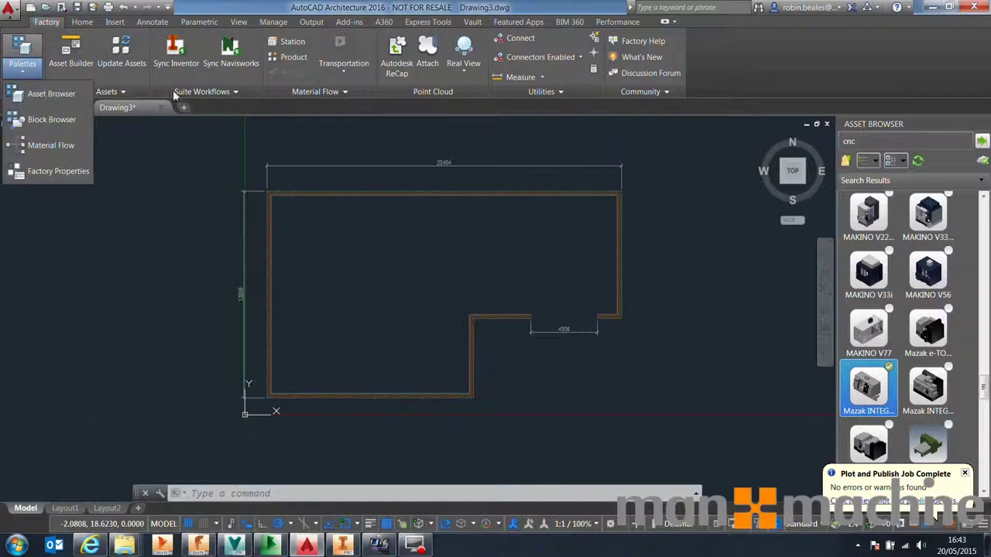
click(940, 132)
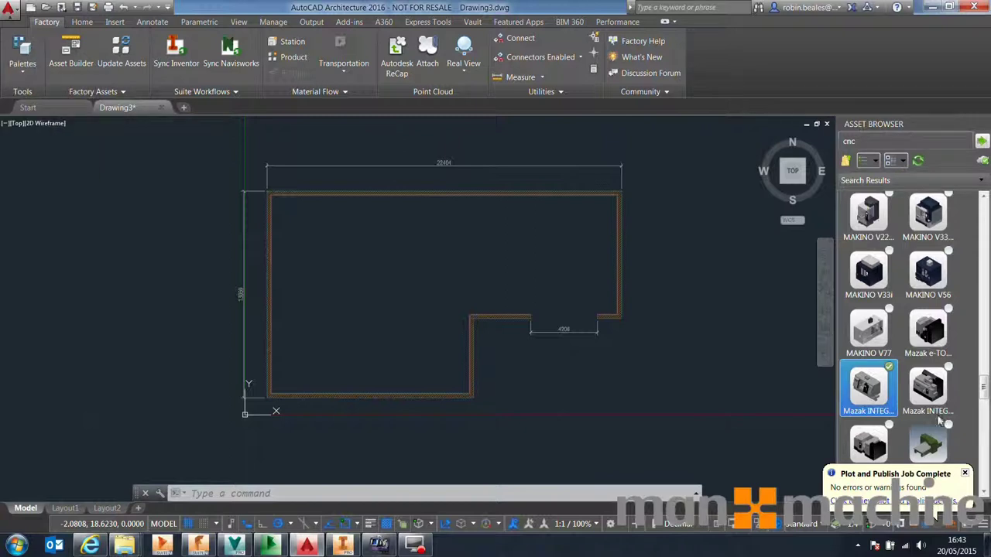
click(966, 474)
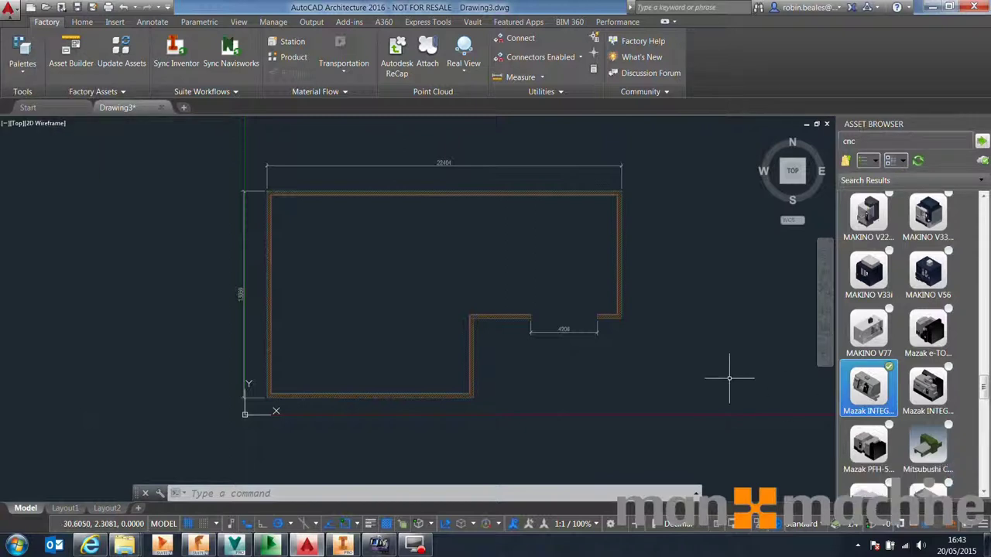
Place the selected Mazak CNC machine along the building's upper wall at the default 0 rotation and finish the insertion
drag(474, 251, 484, 232)
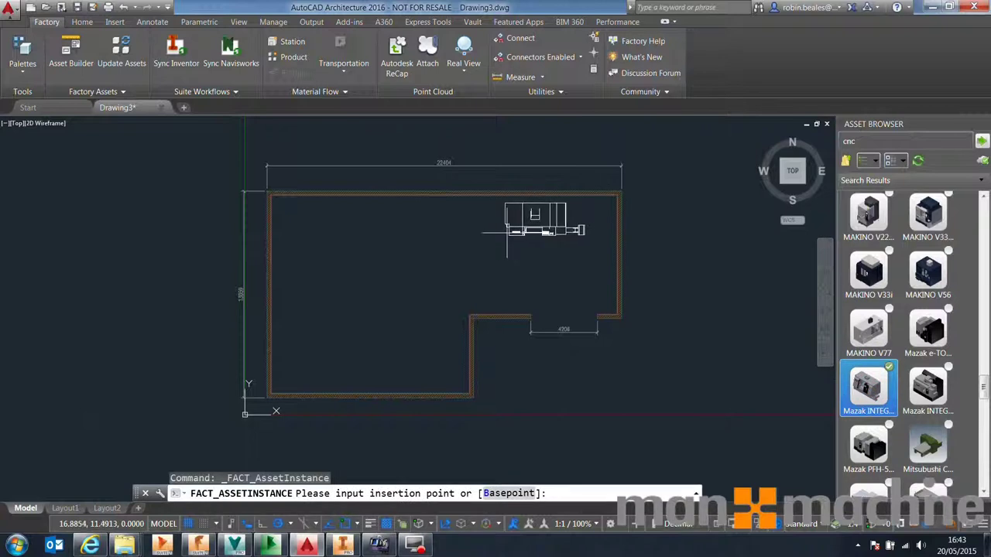
click(481, 229)
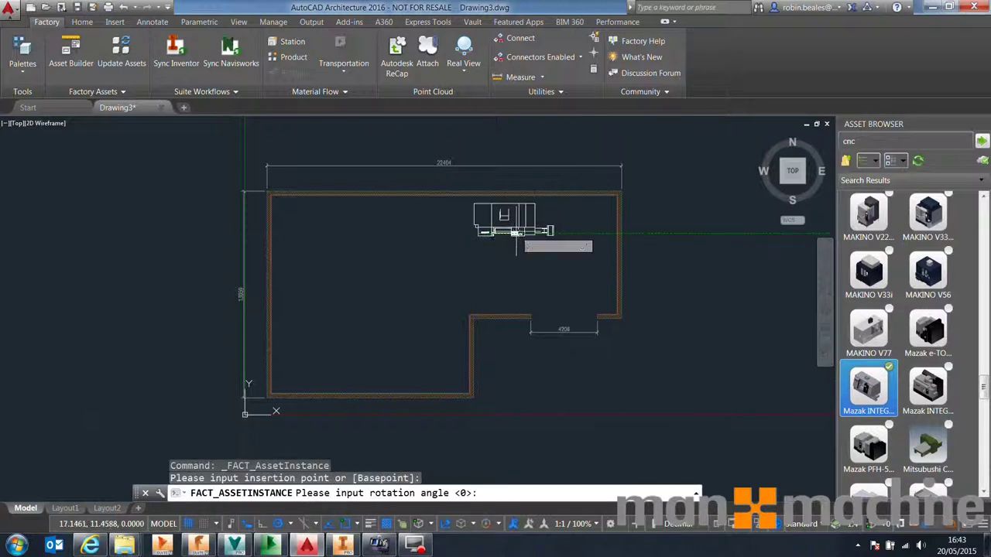
key(Return)
right_click(436, 281)
click(483, 290)
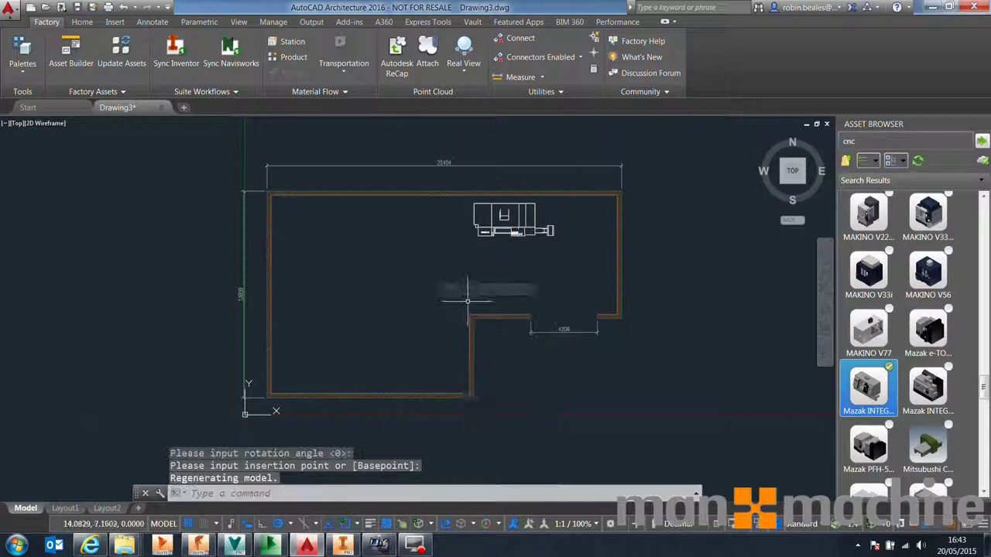
Insert a Straight Belt Conveyor from the System Assets' Conveyor Belt category just left of the Mazak machine, unrotated
click(847, 161)
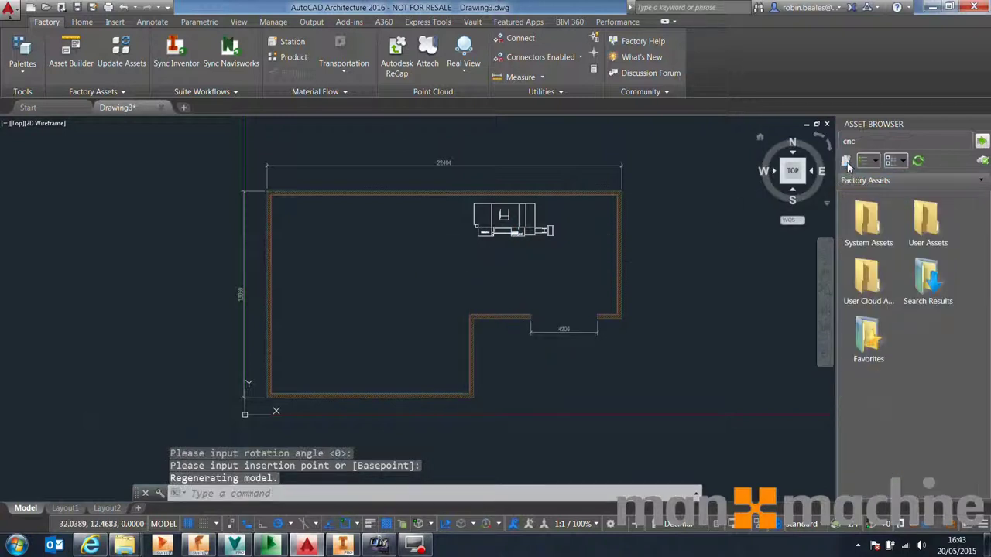
double_click(869, 226)
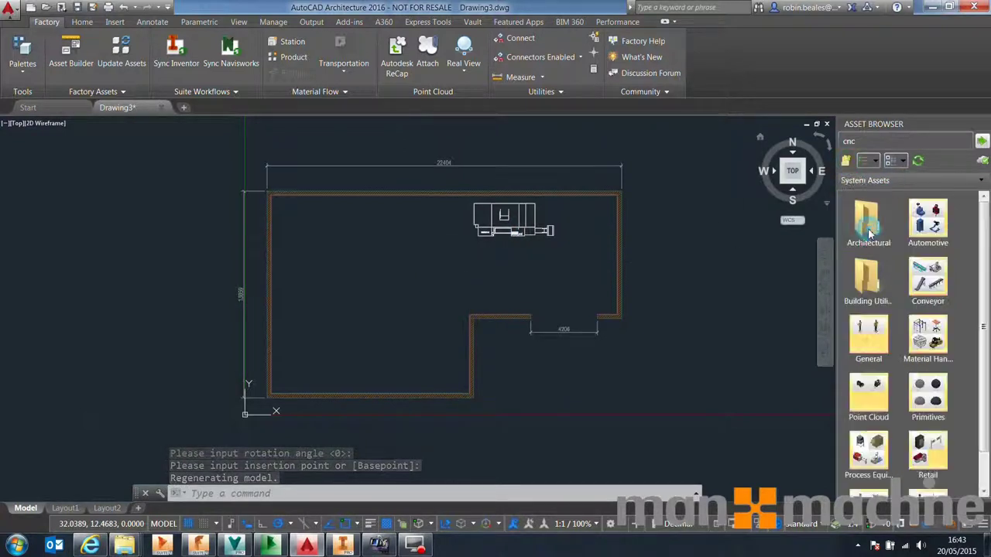
double_click(928, 279)
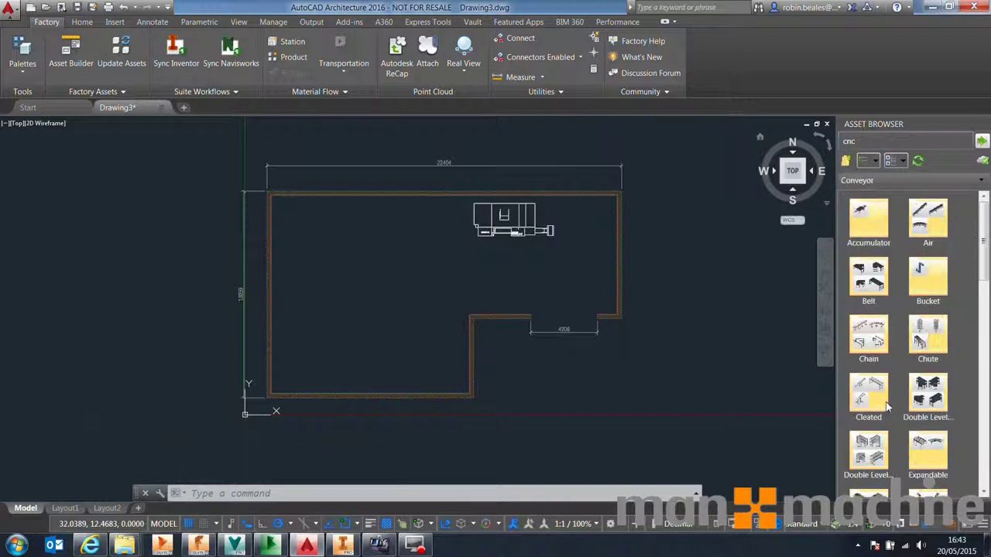
double_click(880, 284)
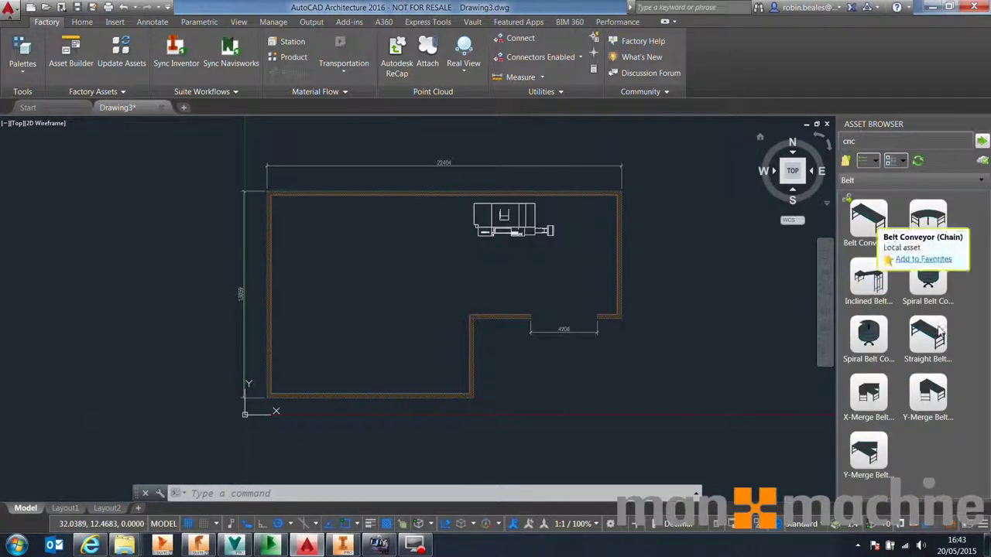
click(927, 333)
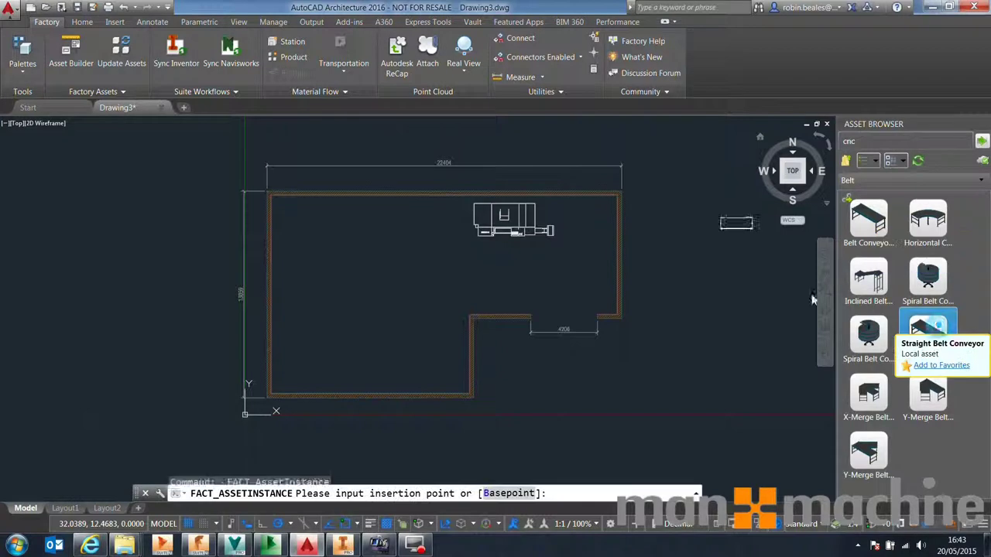
click(467, 214)
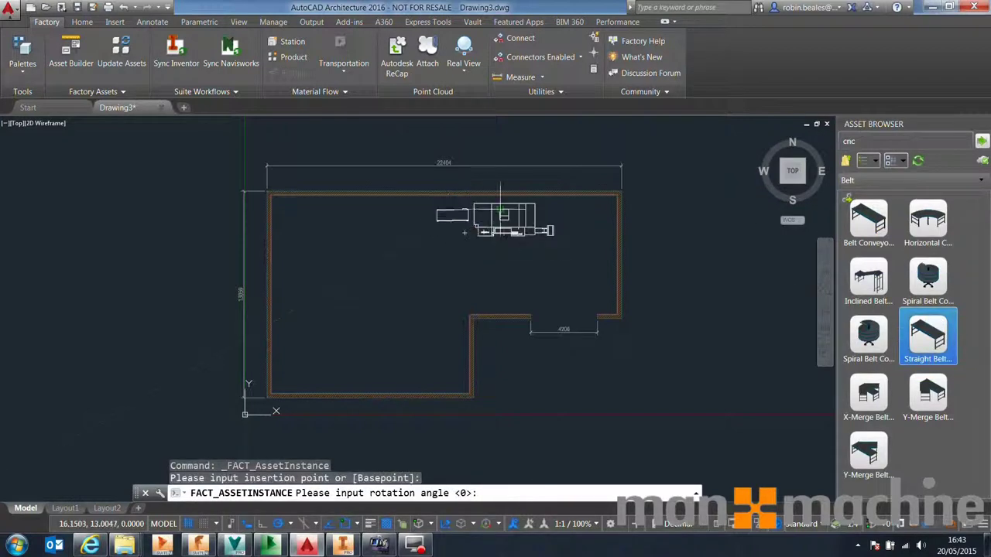
click(587, 215)
Chain three more straight belt conveyors end to end onto the left end of the first one
scroll(391, 213, up, 4)
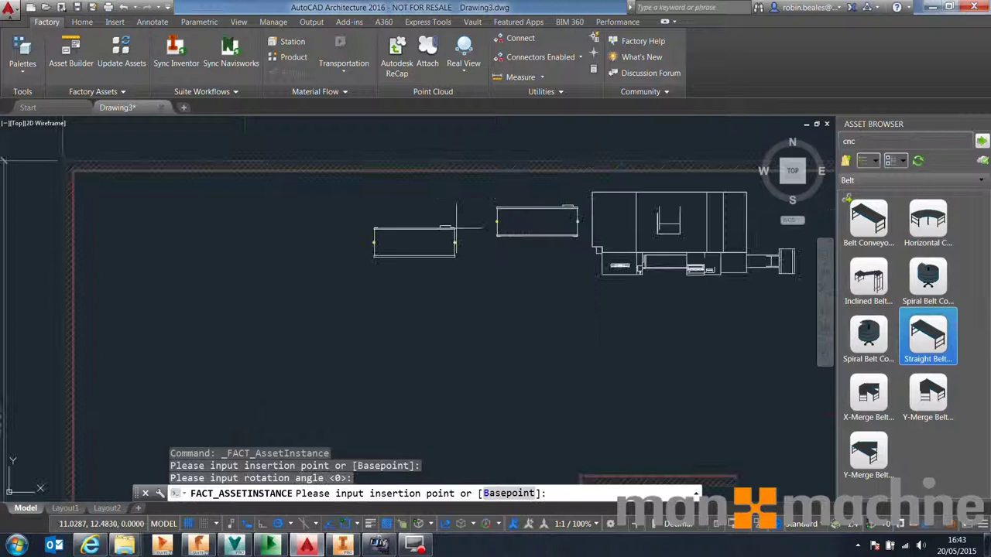
click(496, 222)
click(412, 204)
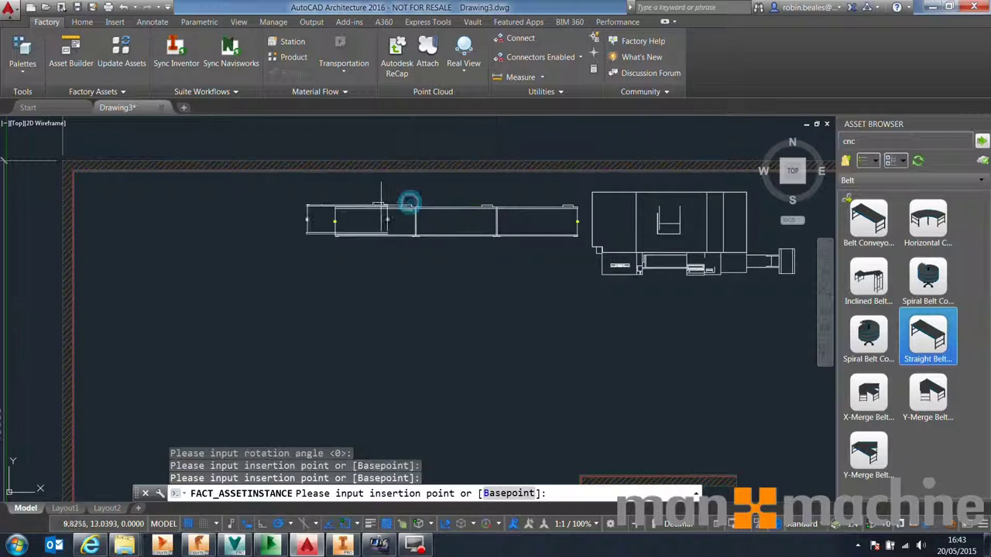
click(334, 208)
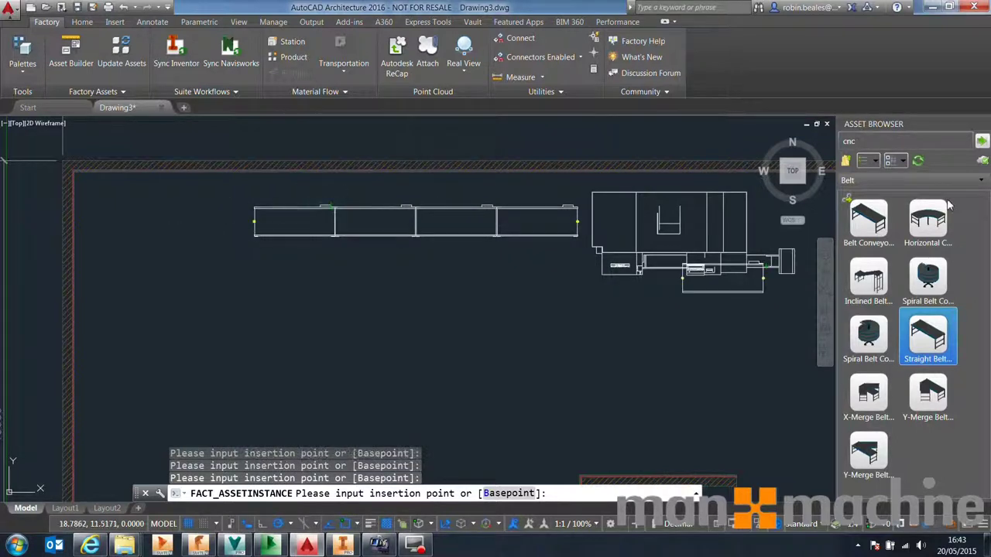
Finish the straight conveyor run and attach a horizontal curved belt conveyor to its left end, turning downward
click(928, 221)
click(579, 279)
right_click(437, 305)
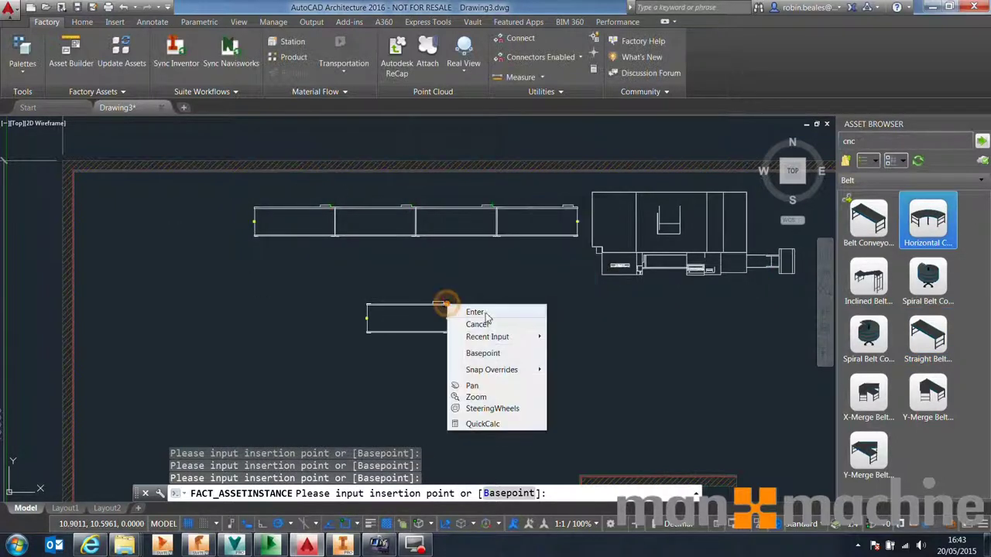
click(464, 312)
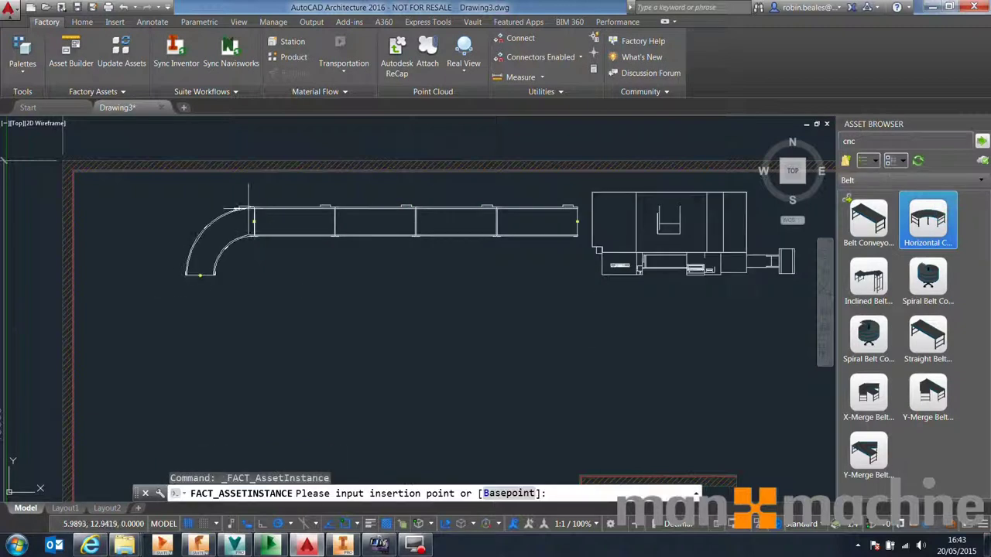
click(253, 274)
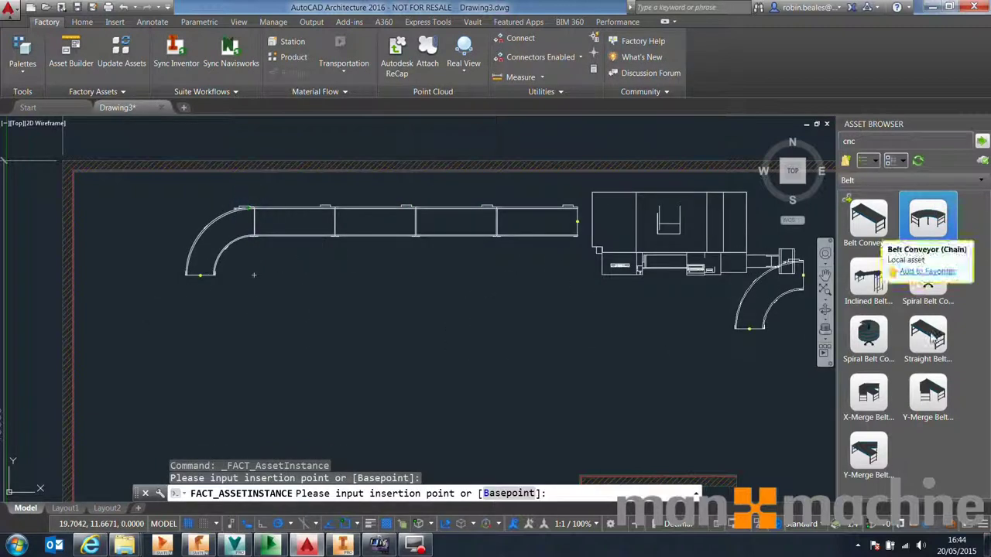
End the curve placement and attach a Straight Belt Conveyor to the curve's lower end
click(928, 334)
click(579, 279)
right_click(415, 303)
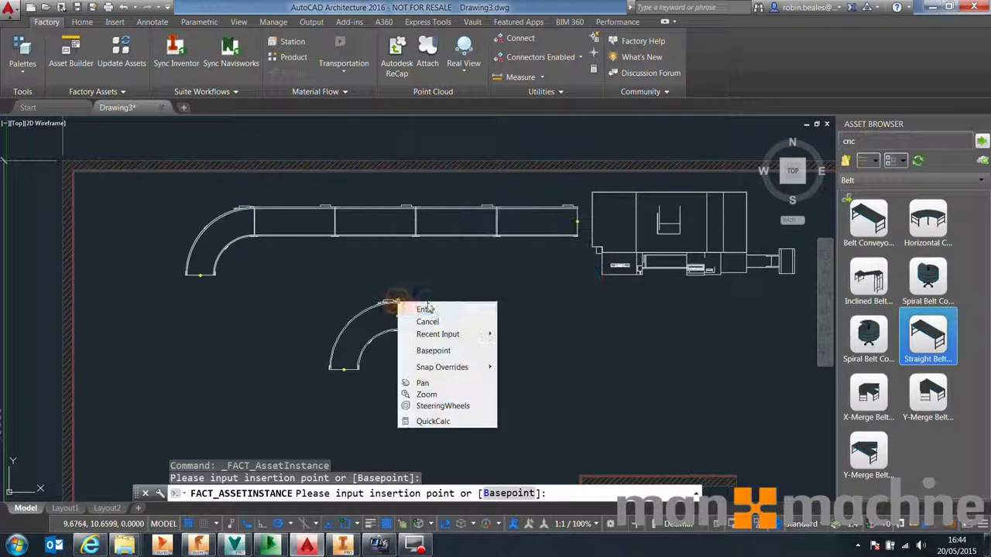
click(432, 309)
click(939, 350)
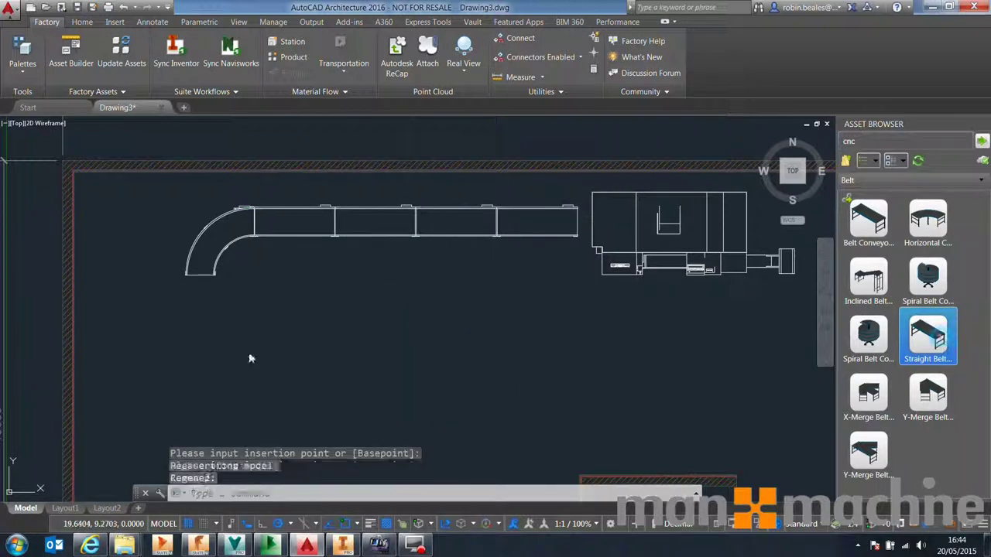
click(199, 271)
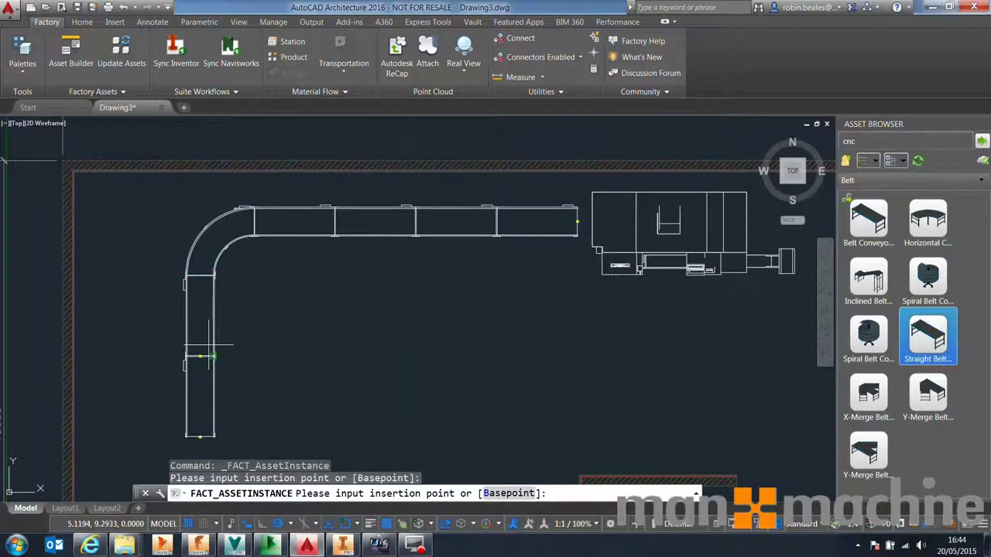
click(214, 350)
scroll(215, 350, up, 2)
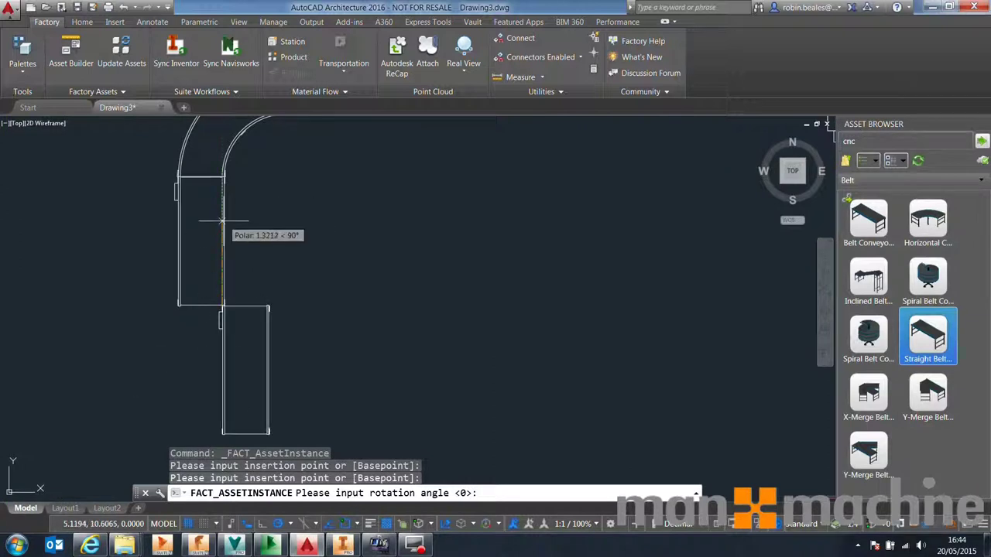
key(Escape)
Extend the vertical conveyor run downward with two more straight belt conveyors and end the placement
click(939, 350)
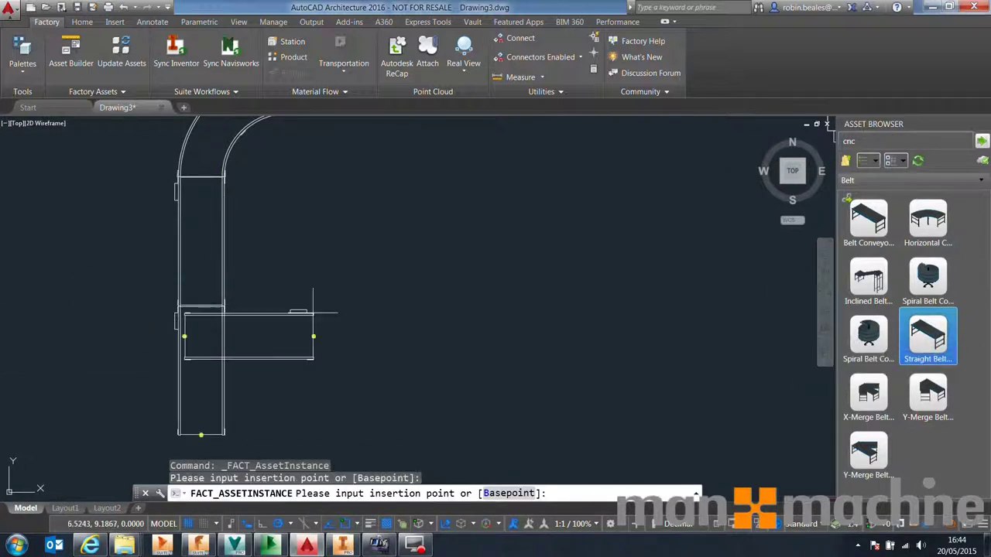
middle_drag(314, 341, 383, 195)
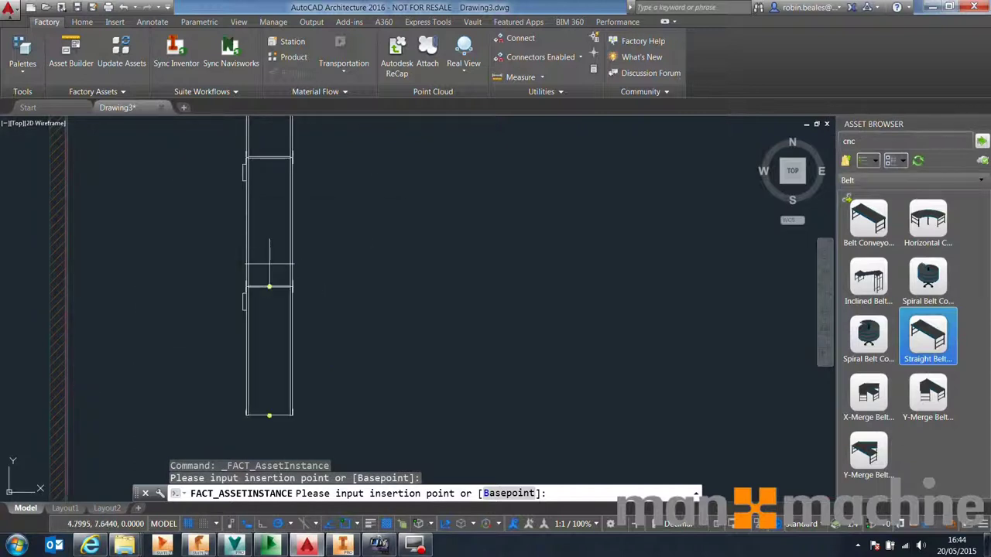
scroll(267, 294, down, 5)
scroll(312, 380, up, 5)
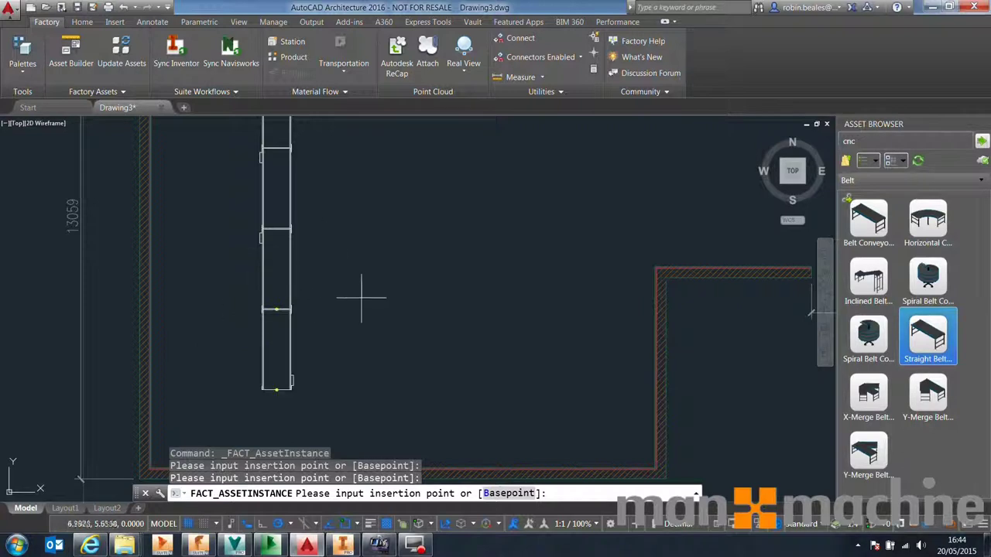
right_click(343, 254)
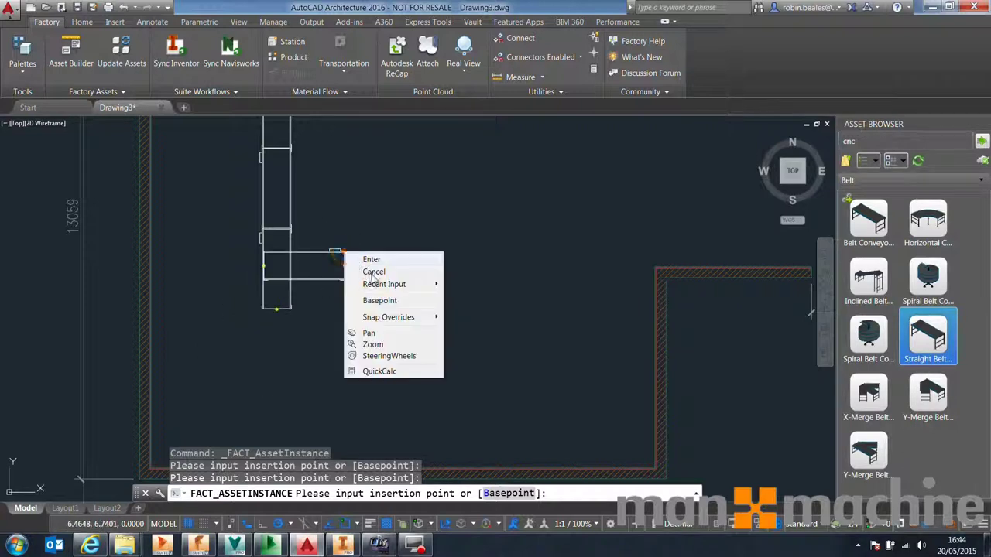
click(374, 272)
scroll(336, 250, up, 2)
scroll(336, 250, down, 4)
middle_drag(336, 250, 322, 310)
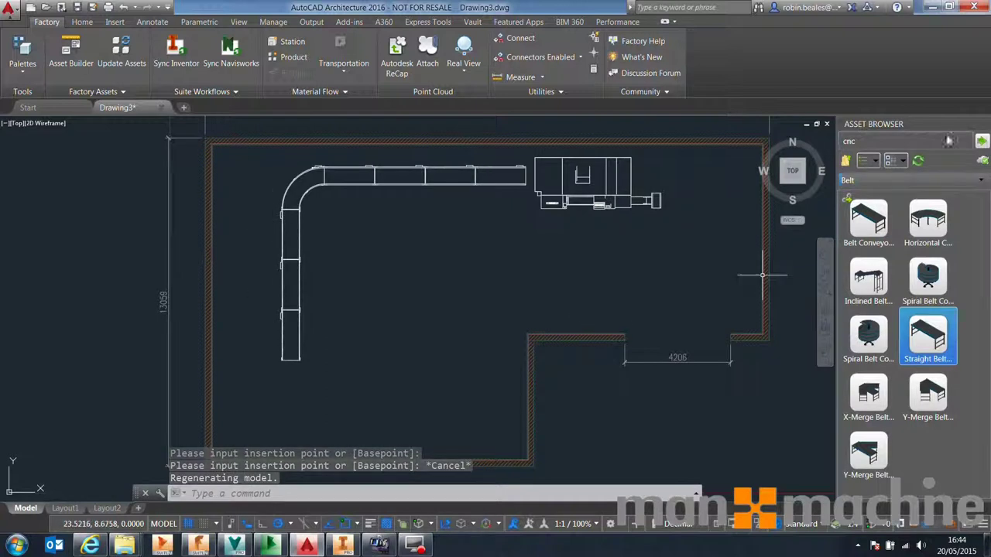
Place a mesh container from the Material Handling assets at the lower end of the conveyor run with 0 rotation
click(846, 161)
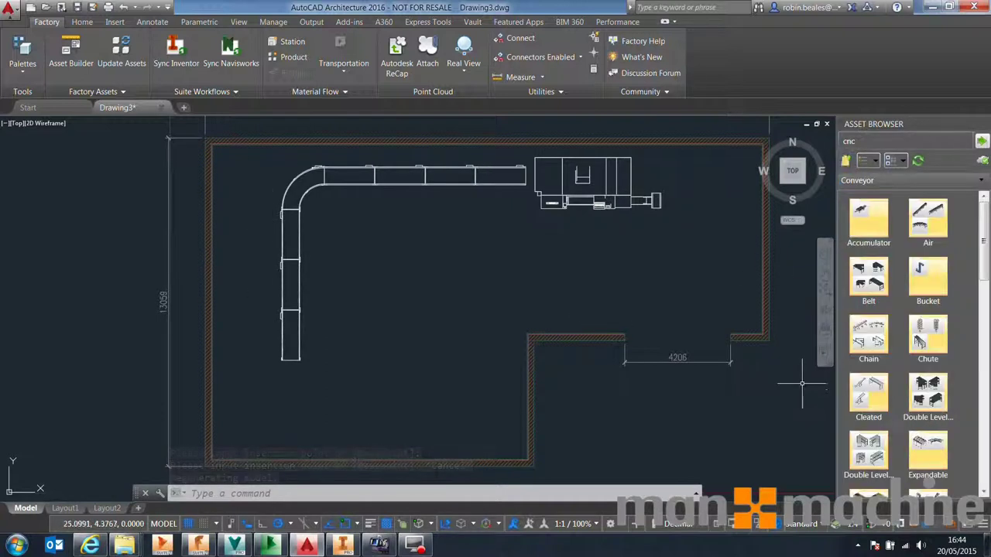
scroll(986, 283, down, 5)
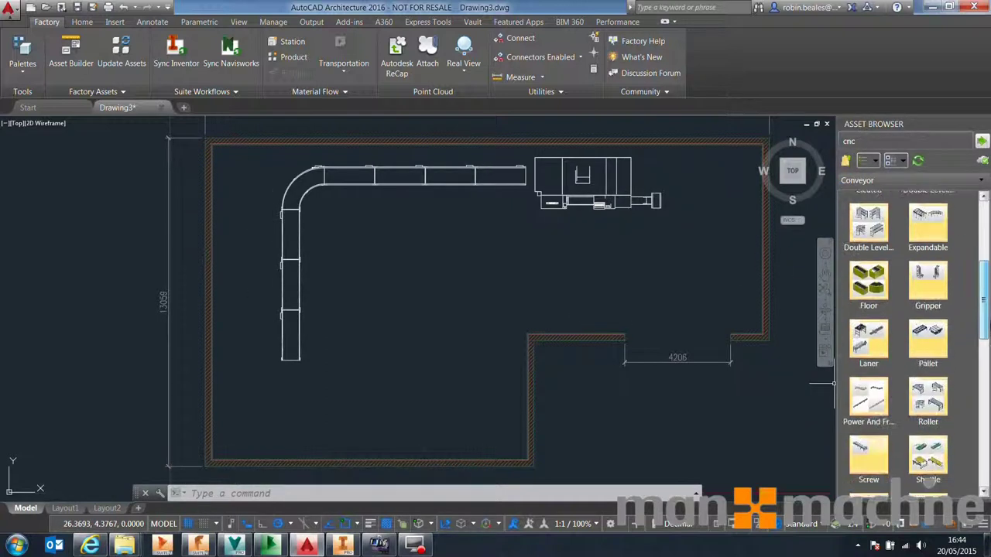
scroll(868, 271, up, 5)
click(843, 160)
scroll(933, 306, down, 1)
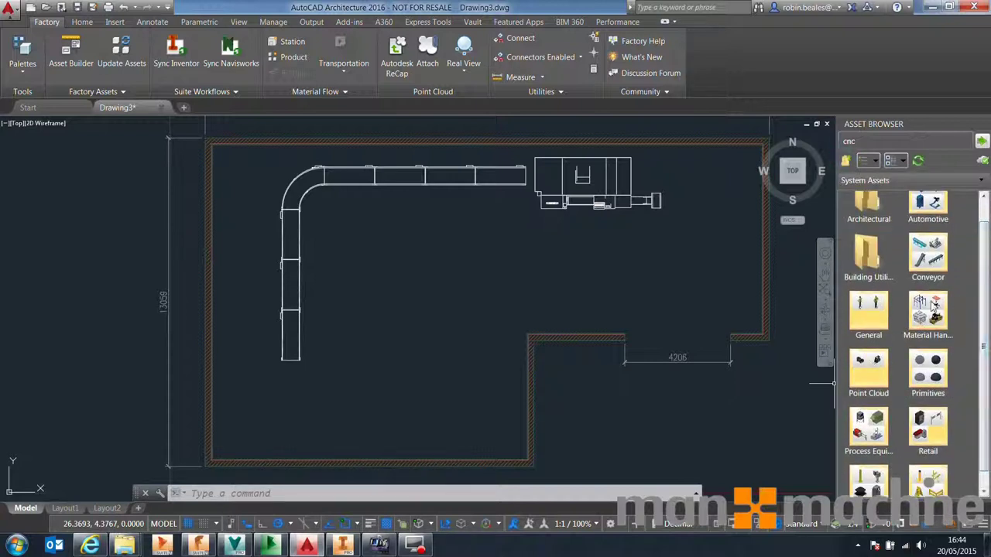
double_click(933, 306)
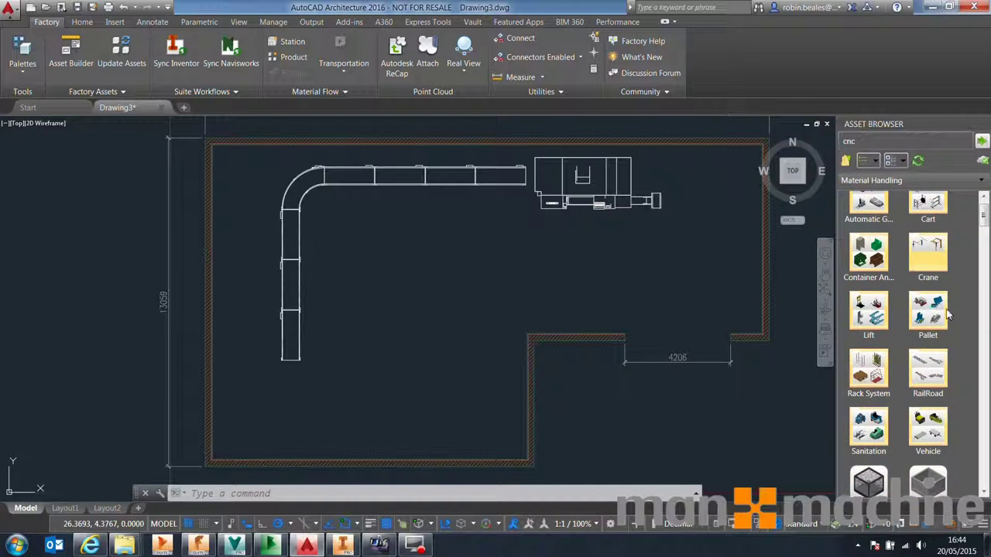
click(869, 477)
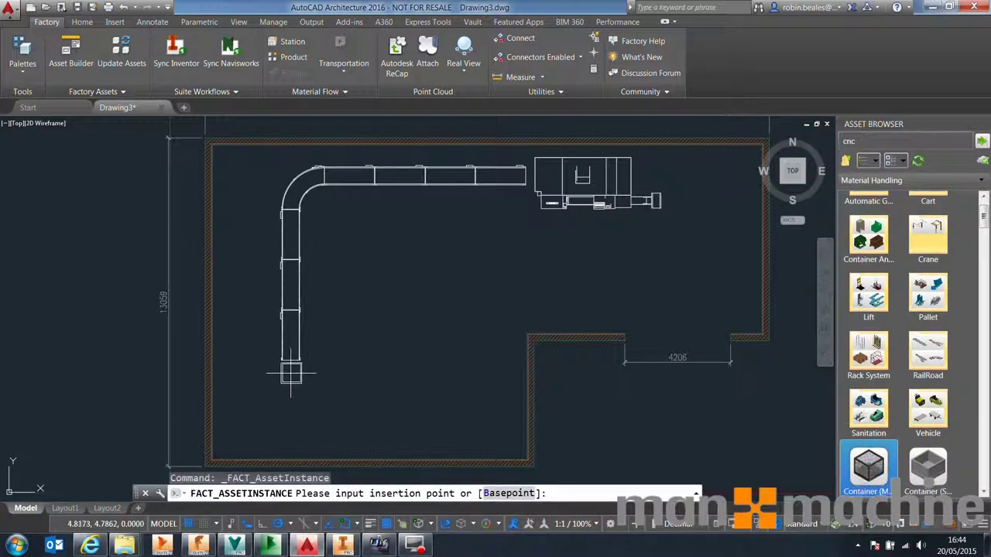
click(292, 374)
key(Return)
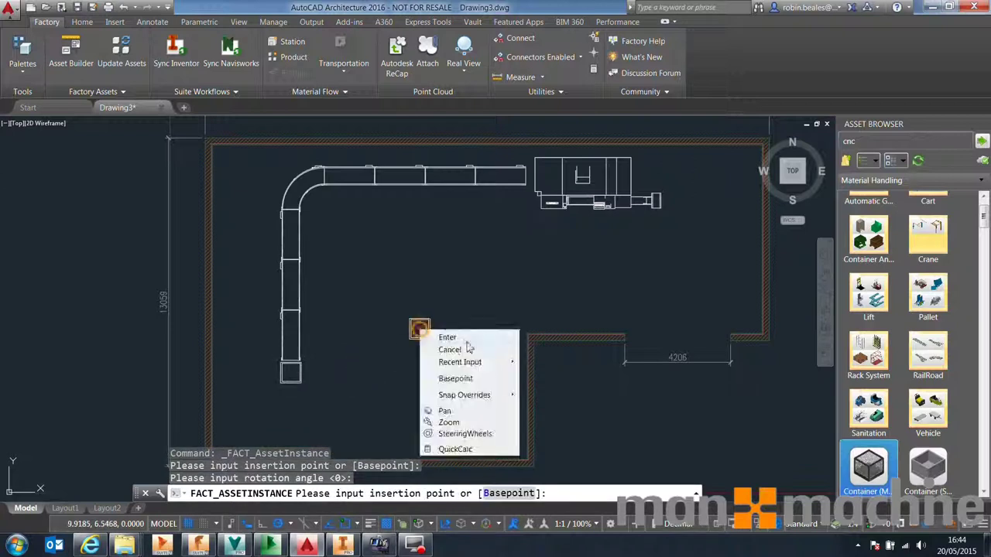
key(Escape)
Place the Rack asset from Material Handling beside the building's right-hand wall at 0 rotation and finish the insertion
mouse_move(984, 221)
mouse_down()
mouse_move(985, 292)
mouse_move(985, 203)
mouse_move(984, 231)
mouse_up()
click(869, 442)
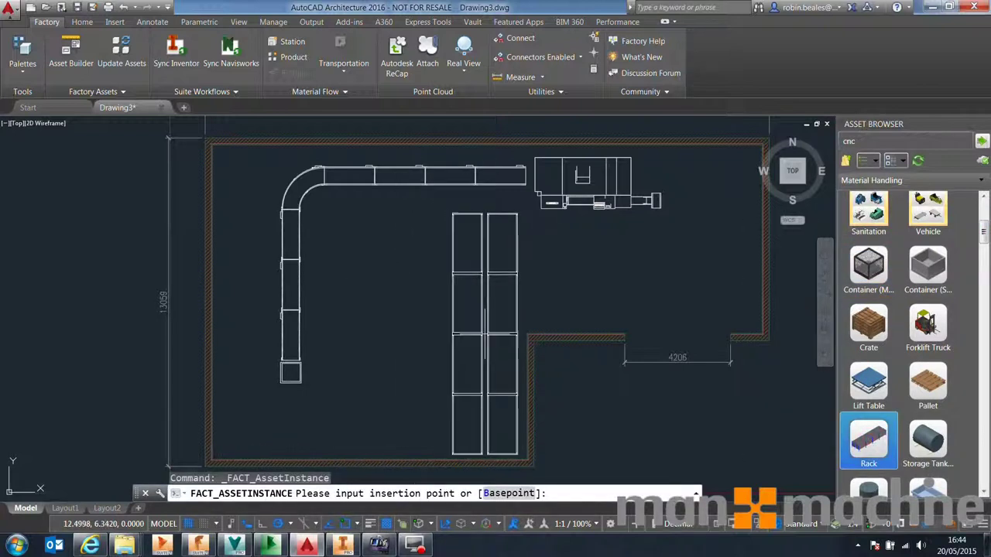
middle_drag(732, 209, 577, 275)
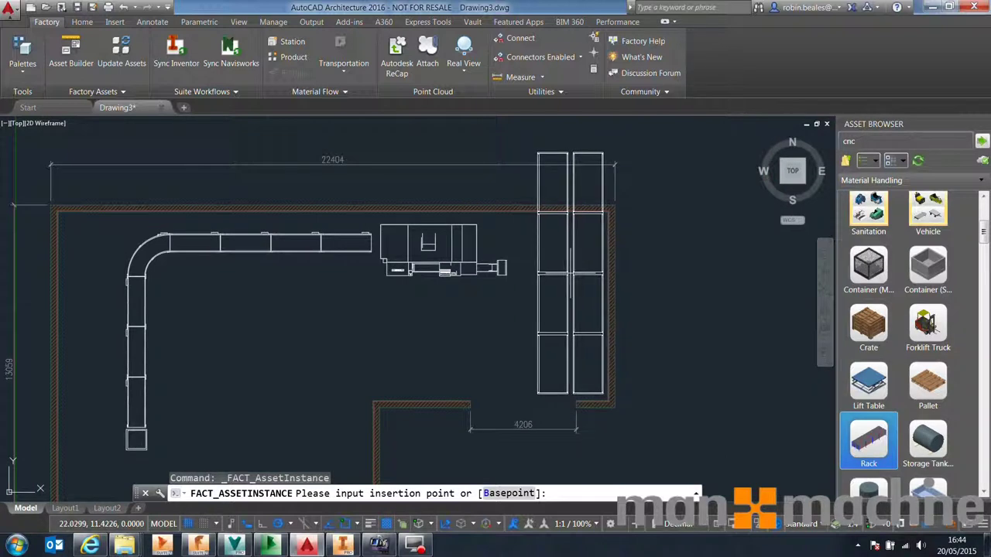
click(605, 248)
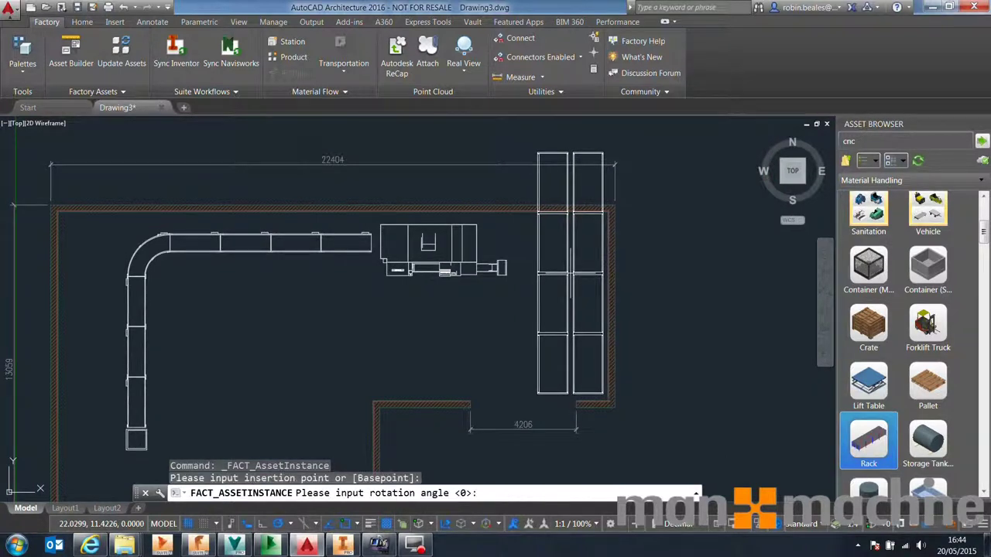
key(Return)
right_click(697, 251)
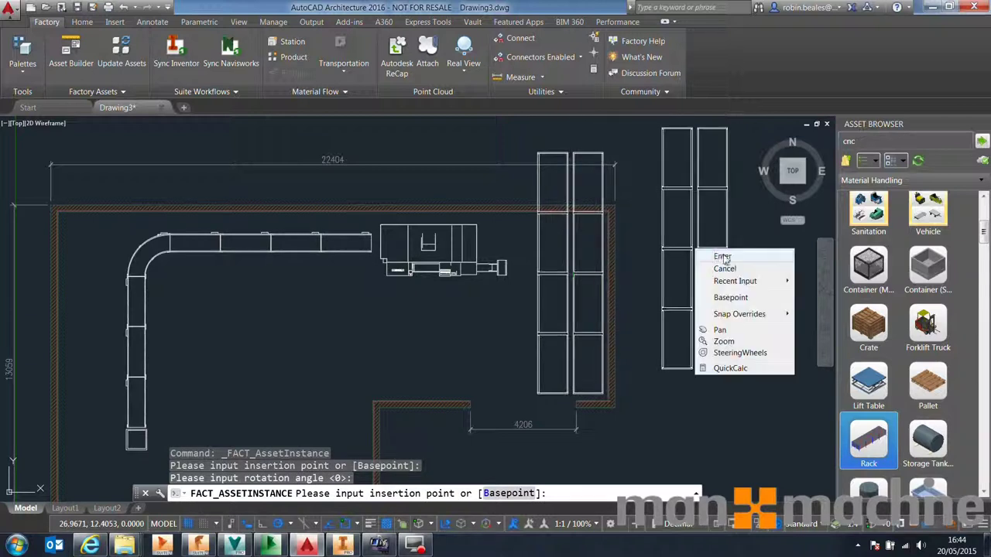
click(717, 256)
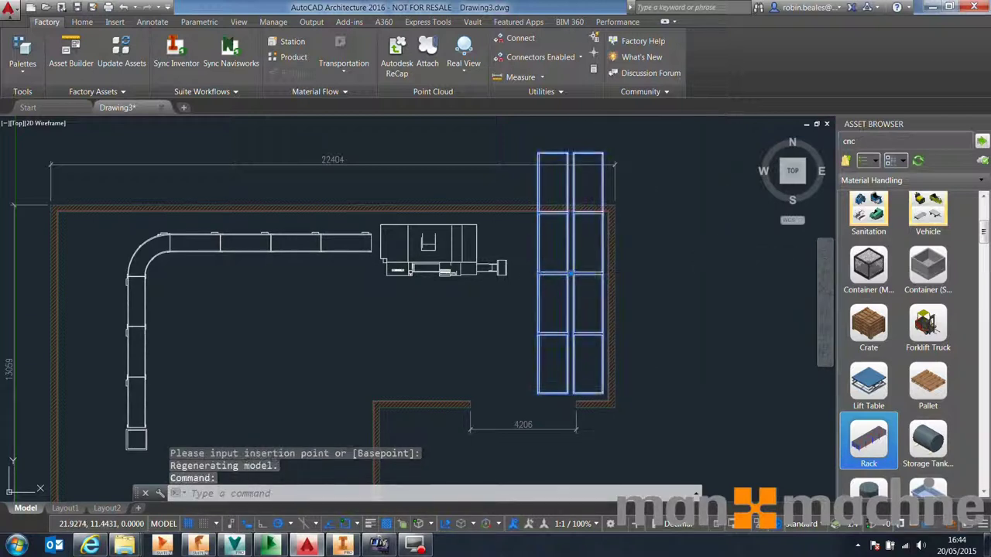
Move the rack to just outside the building's right-hand wall and try to undo that move
click(569, 274)
click(648, 284)
click(706, 327)
key(ctrl+z)
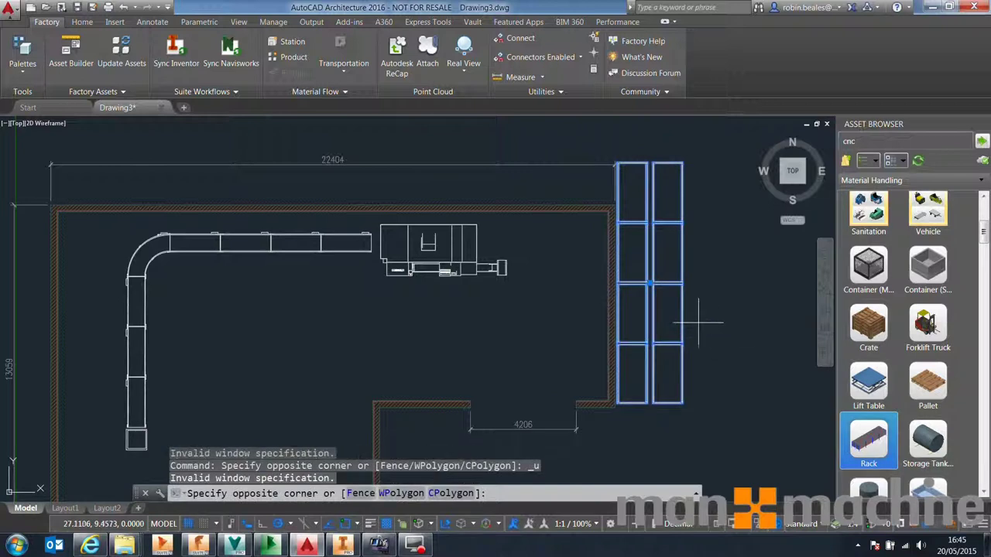
key(Escape)
key(Escape)
Move the rack back inside the building, alongside the right-hand wall, and deselect it
click(649, 284)
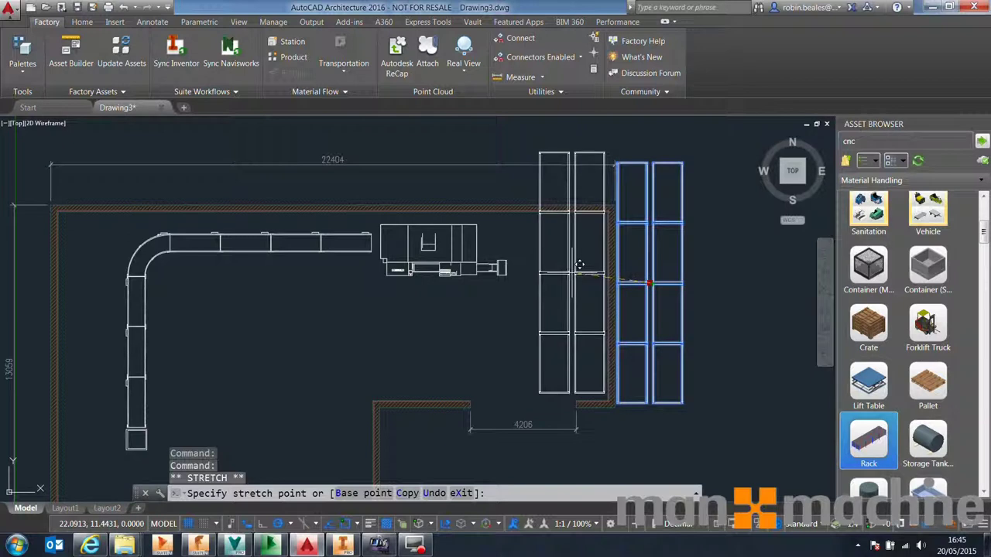
click(571, 275)
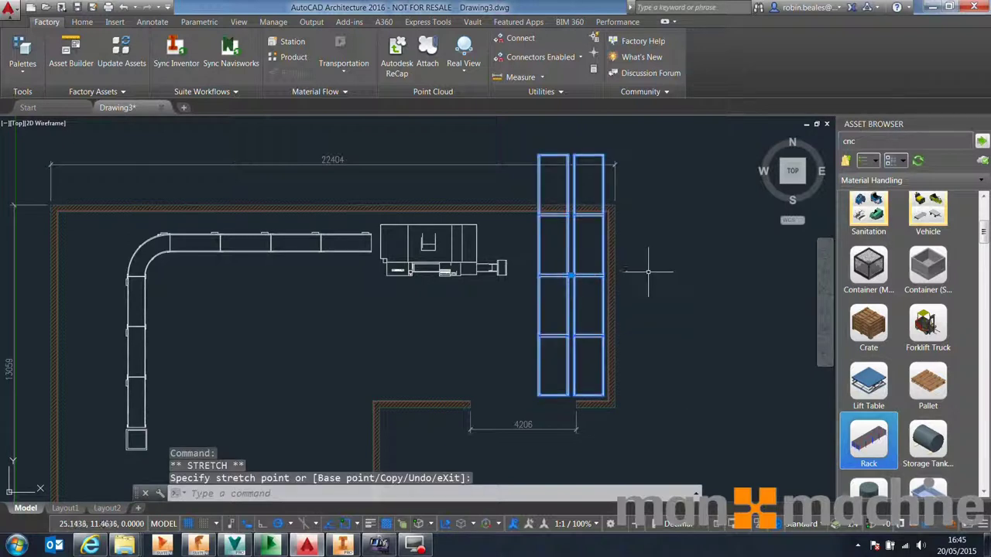
key(Escape)
key(Escape)
Save the drawing as Factory Layout.dwg in the Factory folder under C:\_Vault Workspace\Designs
scroll(543, 305, down, 2)
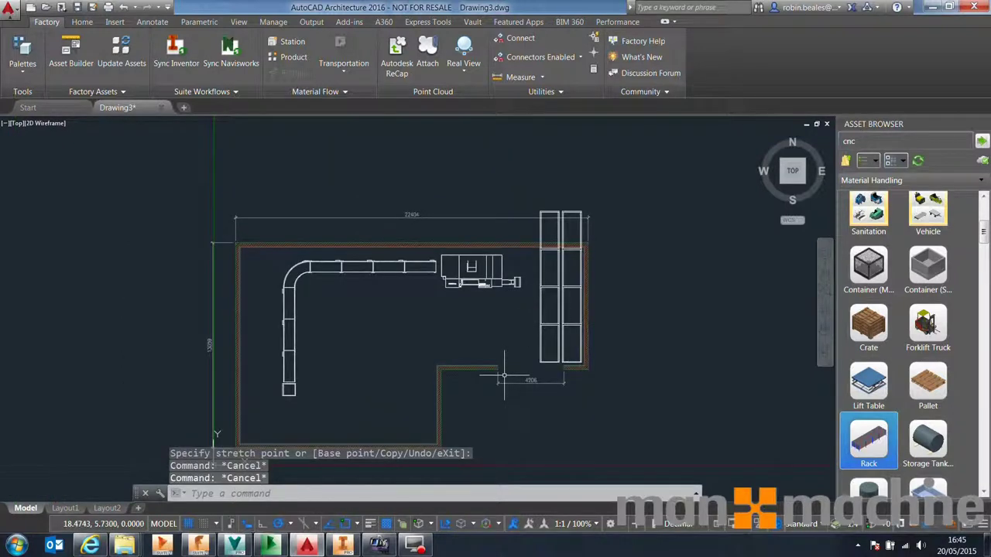
middle_drag(411, 360, 405, 325)
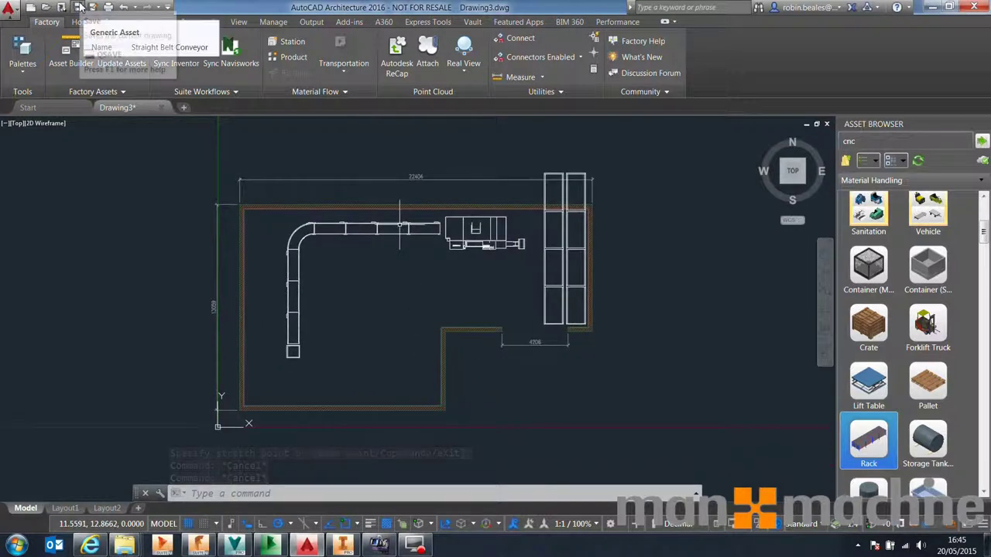
click(79, 7)
click(401, 135)
click(406, 169)
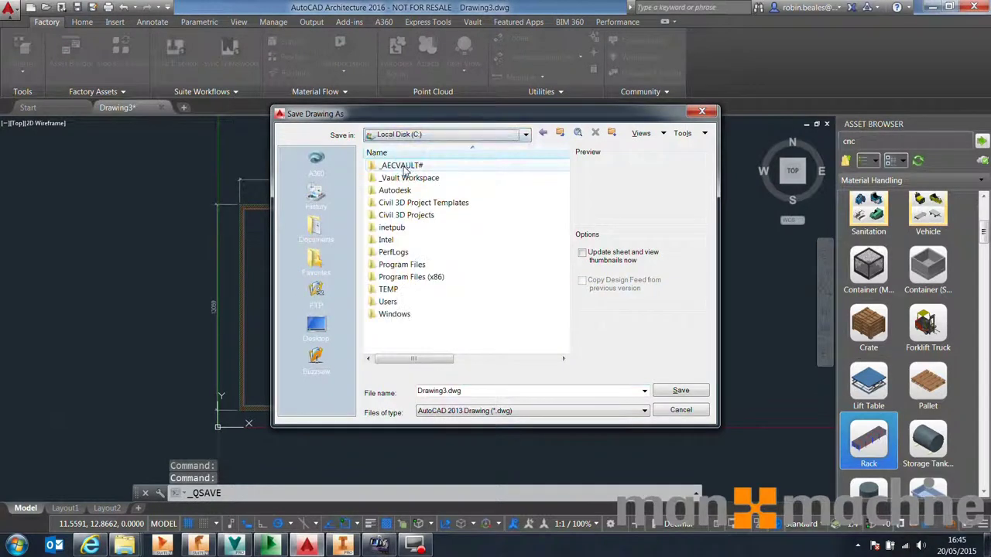
double_click(407, 176)
double_click(408, 176)
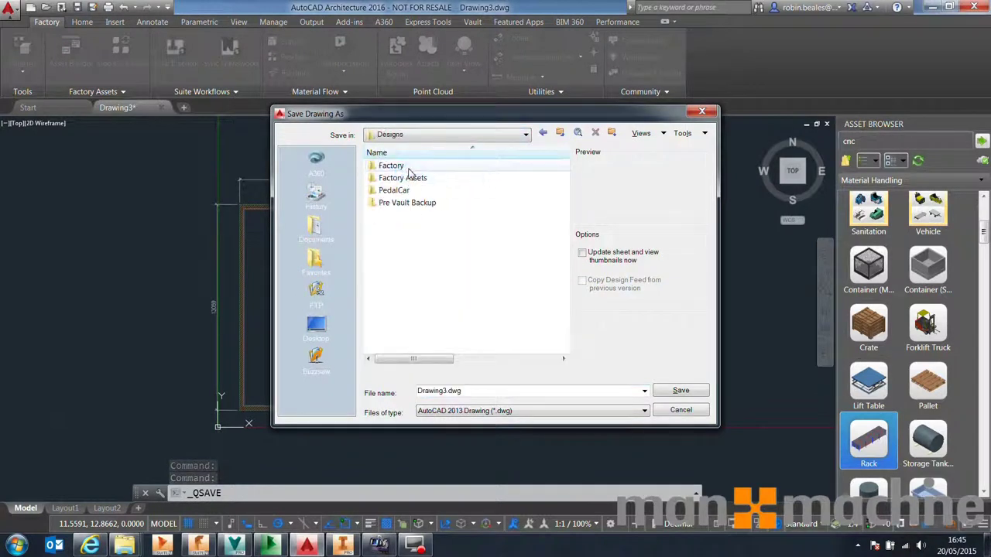
double_click(401, 167)
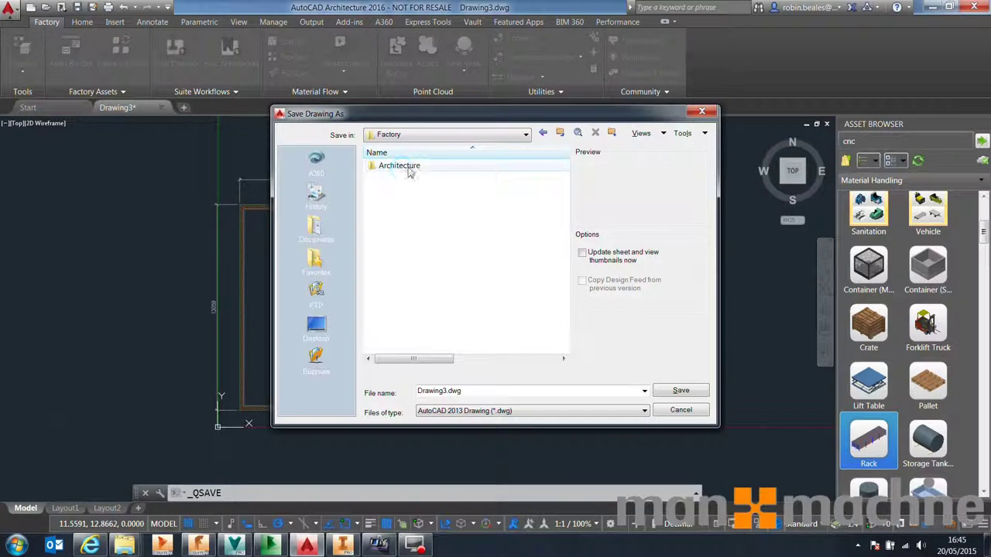
click(476, 394)
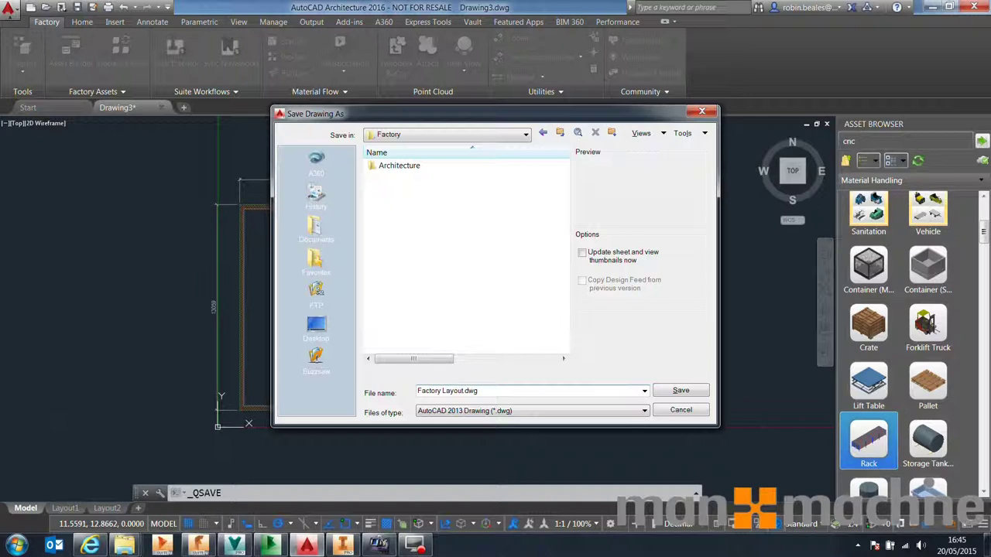
click(685, 394)
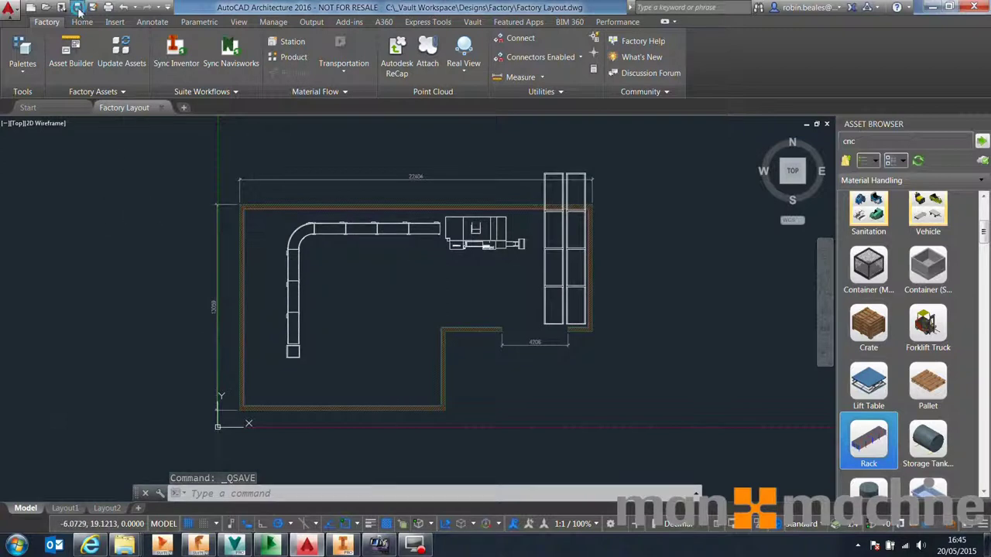
Sync the factory layout to Inventor, agreeing to close the current drawing and check out all related files
click(178, 58)
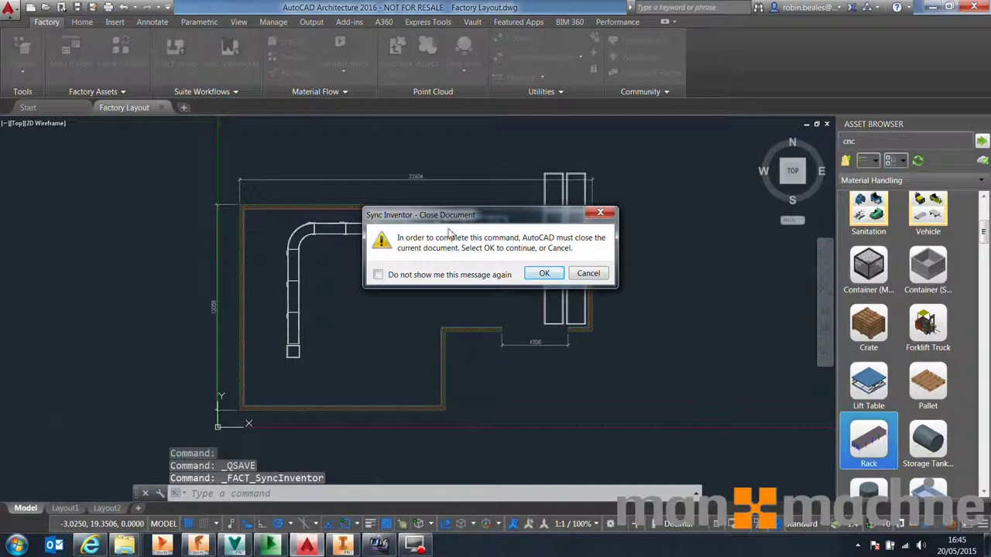
click(544, 275)
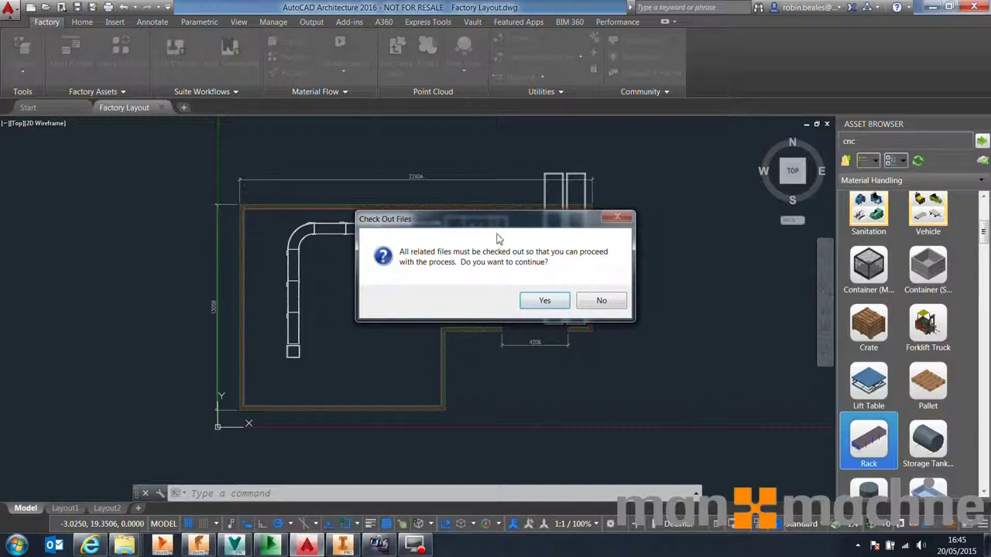
click(543, 300)
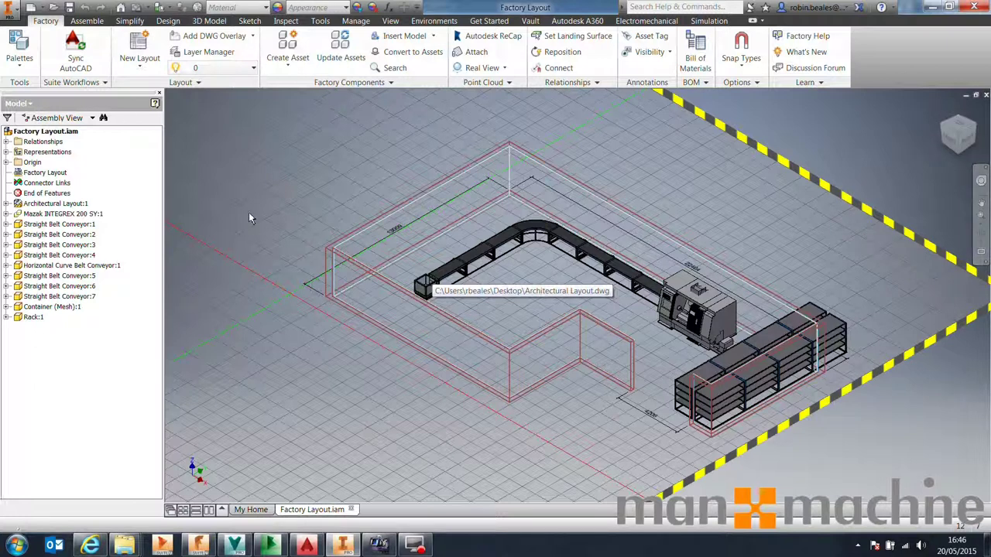
Place a Safety Fence from the Safety Equipment assets on the floor inside the conveyor run and finish positioning it
click(19, 55)
click(54, 84)
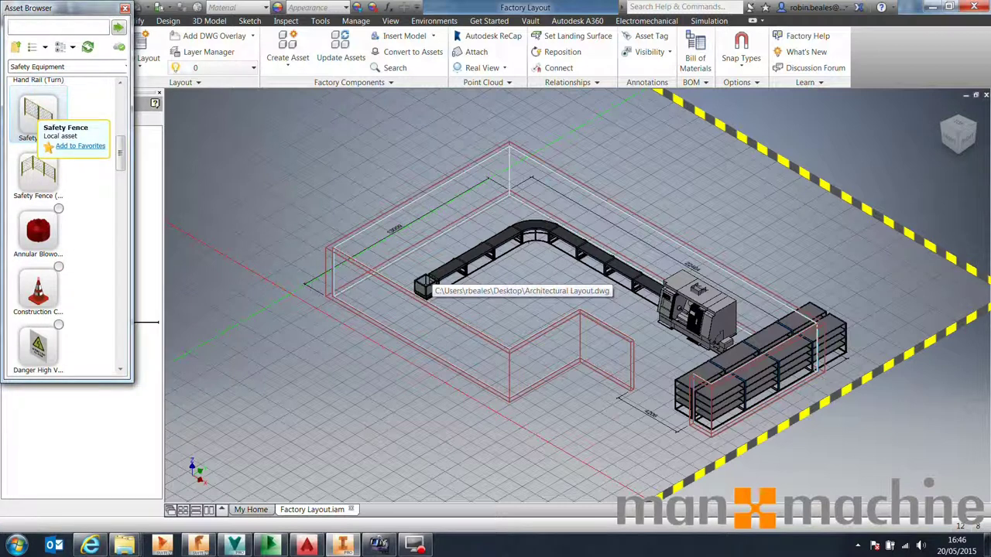
drag(40, 117, 599, 309)
click(612, 314)
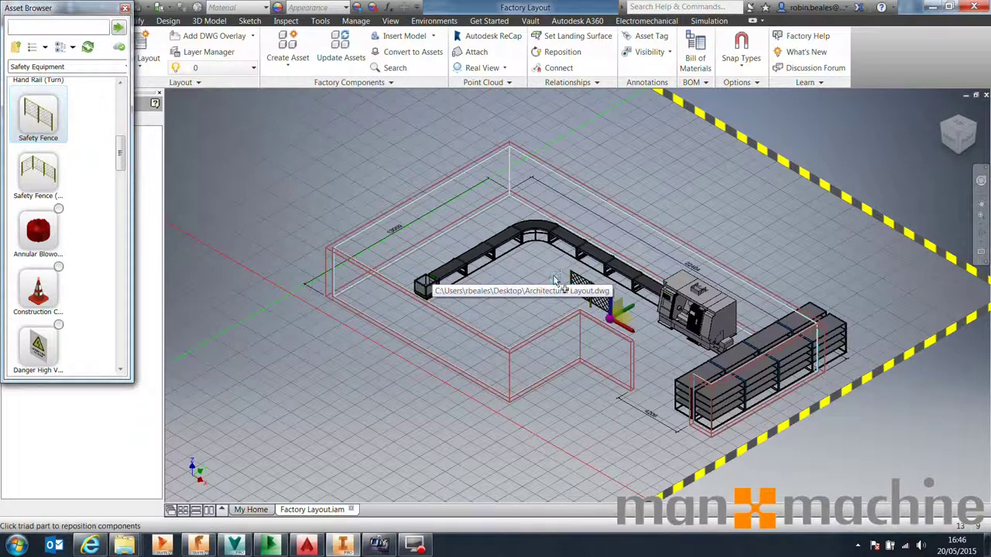
middle_drag(556, 279, 530, 249)
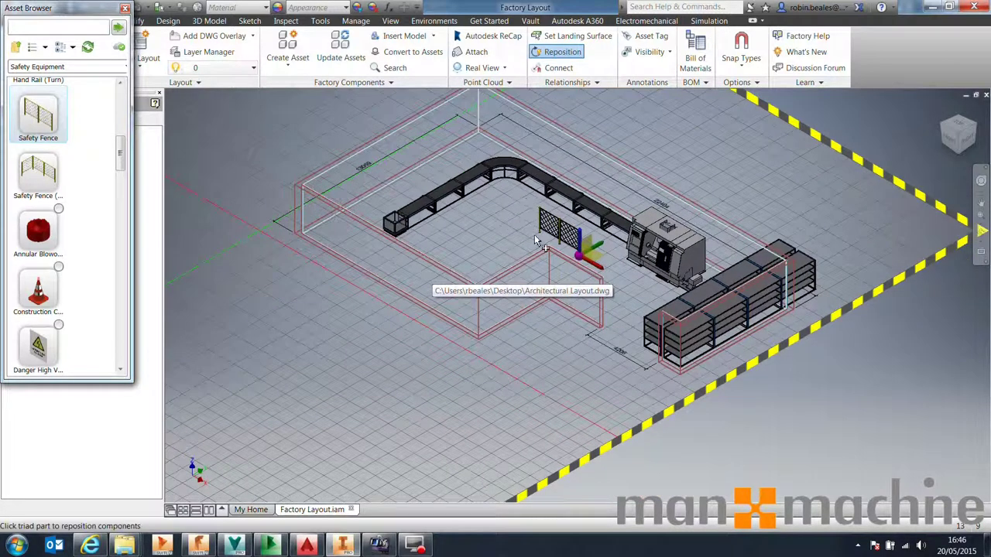
right_click(478, 223)
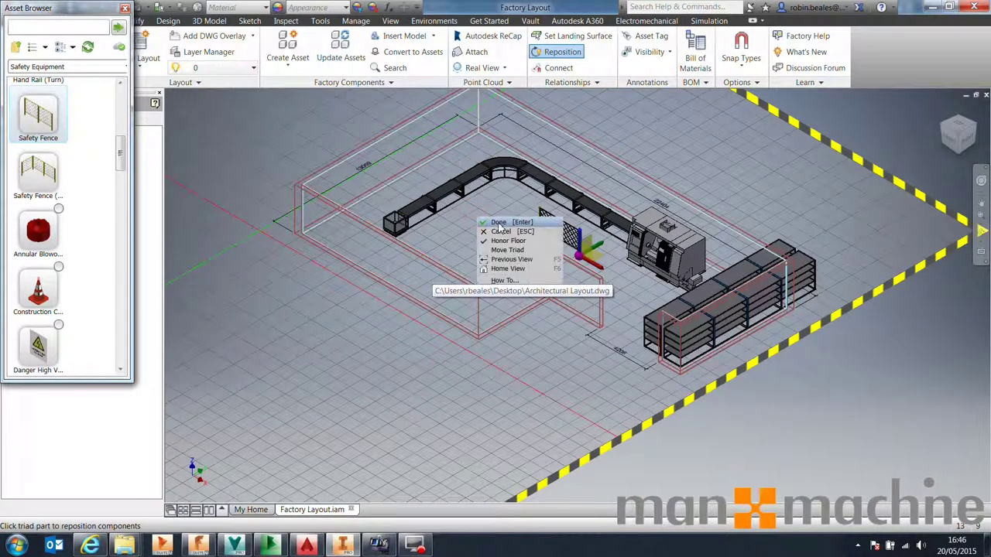
click(527, 225)
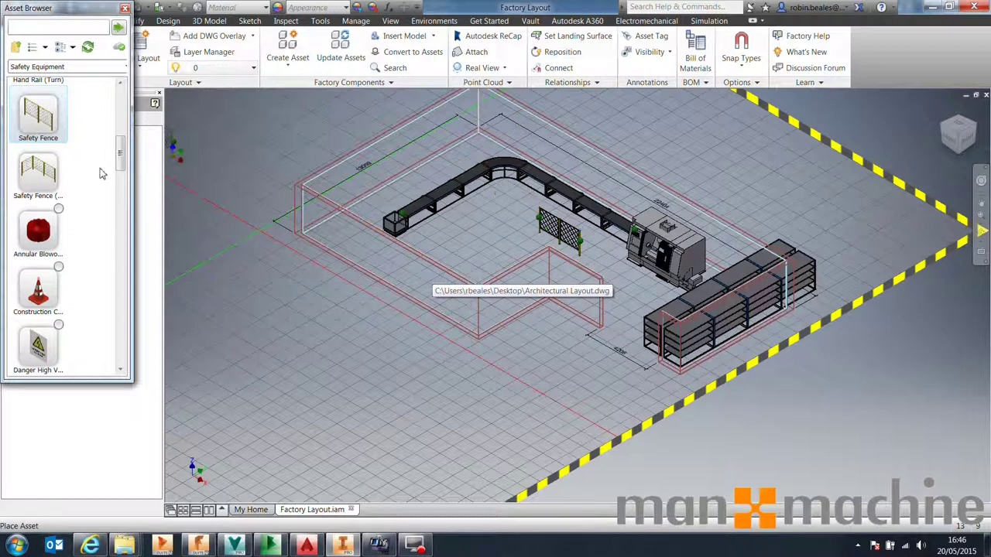
Extend the fence with a Safety Fence (Turn) corner and another straight Safety Fence, then close the asset browser
click(38, 171)
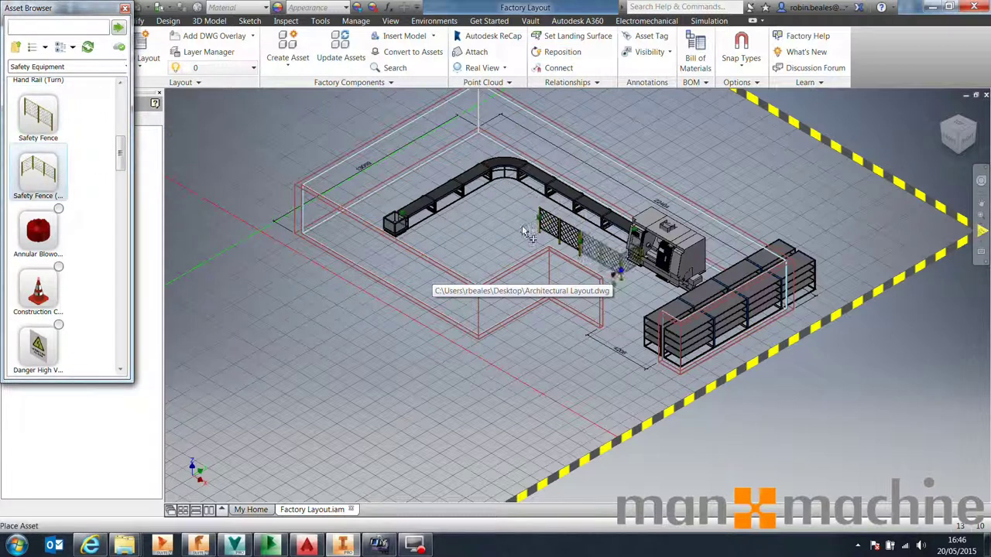
click(495, 209)
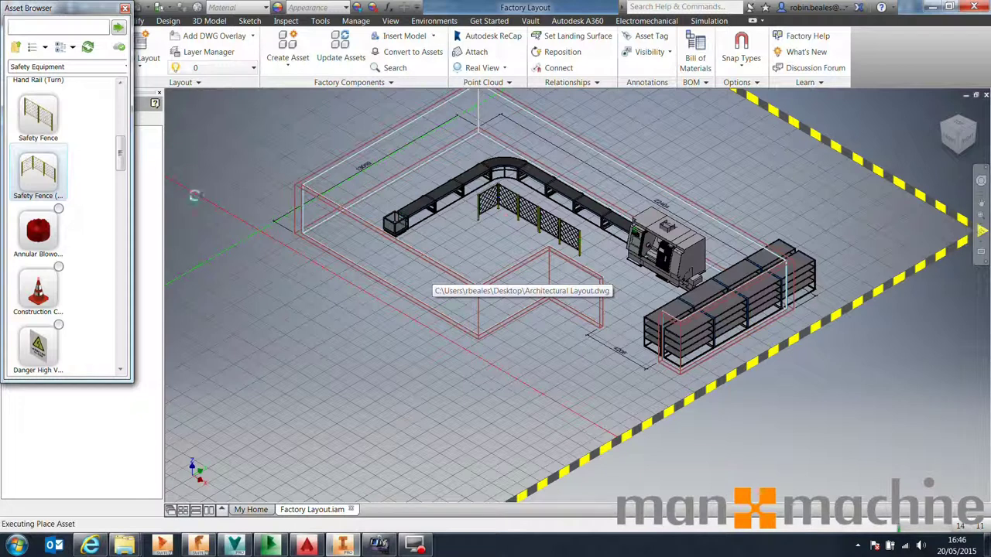
click(45, 124)
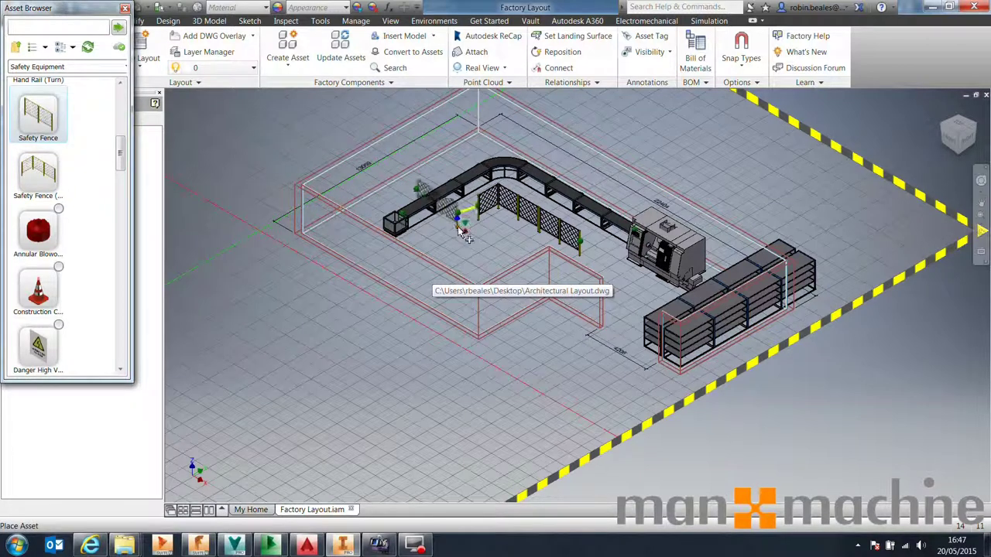
click(476, 217)
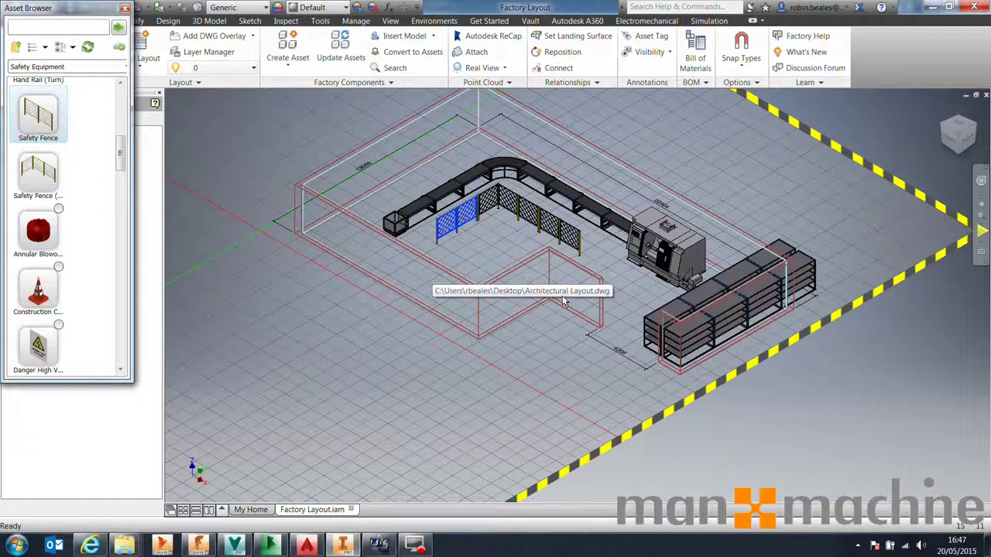
click(125, 7)
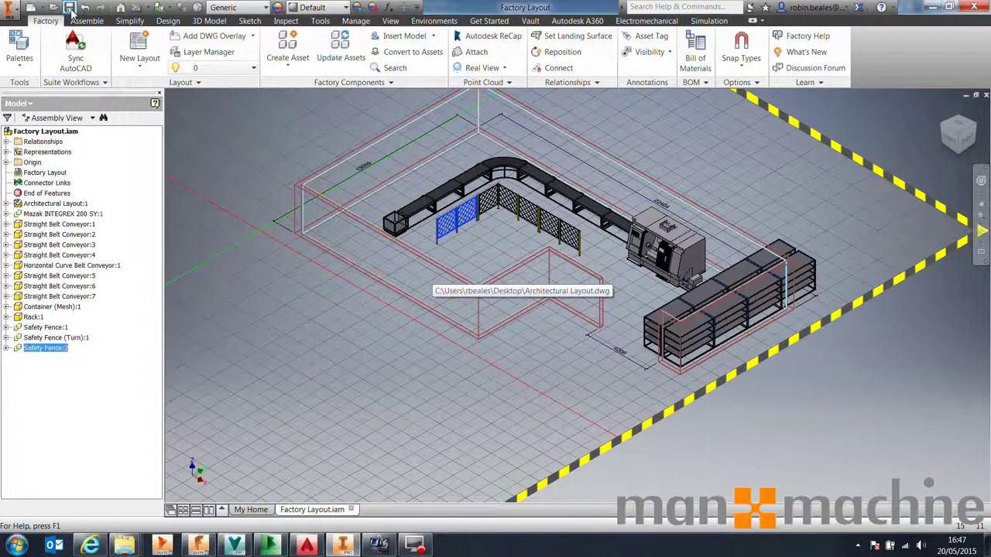
Sync the fenced layout back to AutoCAD and open Factory Layout.dwg there, dismissing the error and repeating the sync
click(75, 54)
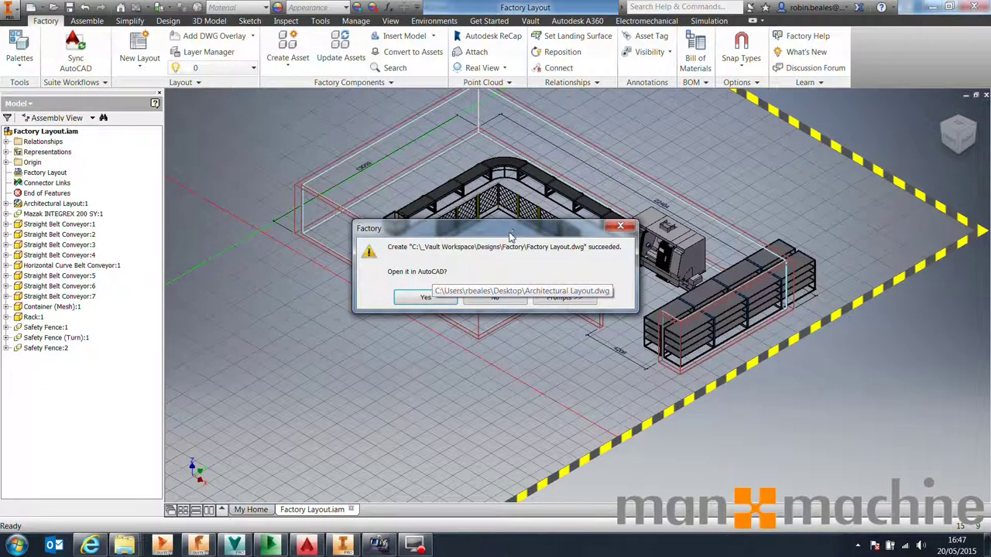
click(426, 401)
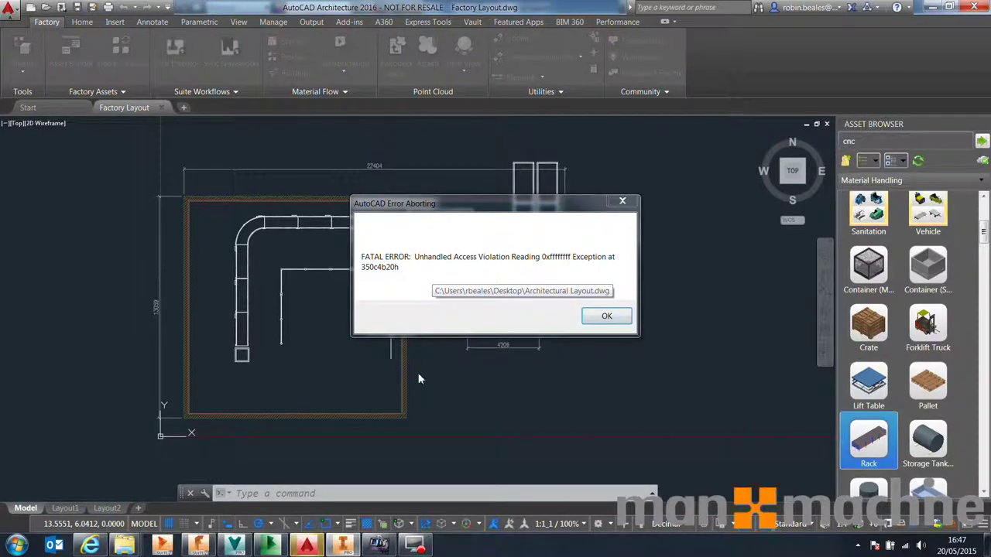
click(607, 316)
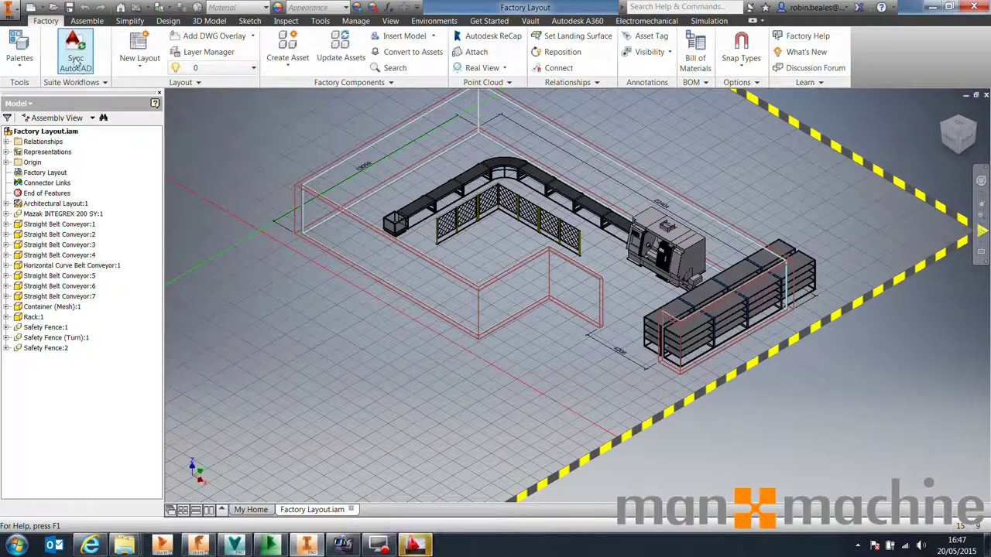
click(75, 54)
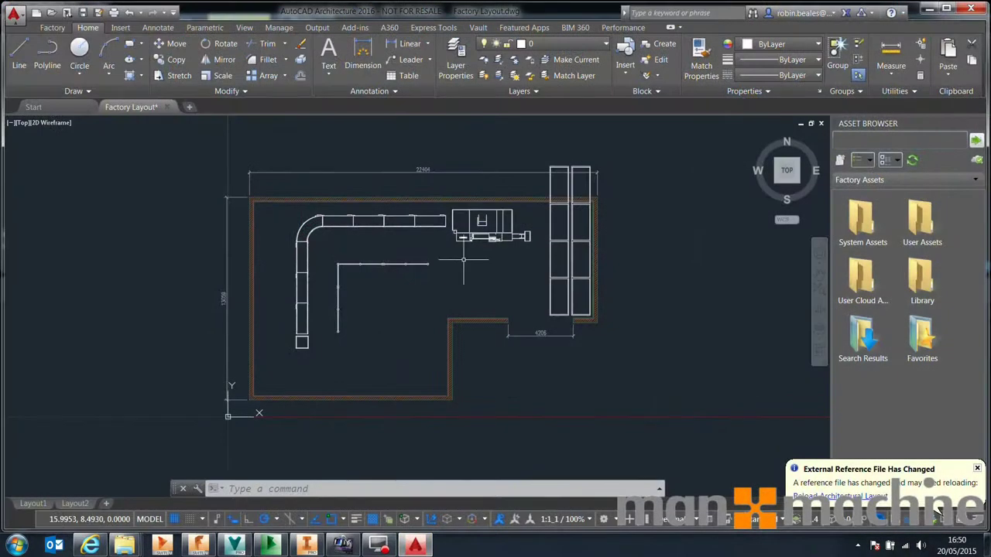
Log in to the MFGVault vault on localhost as Administrator using Vault Account authentication
click(483, 28)
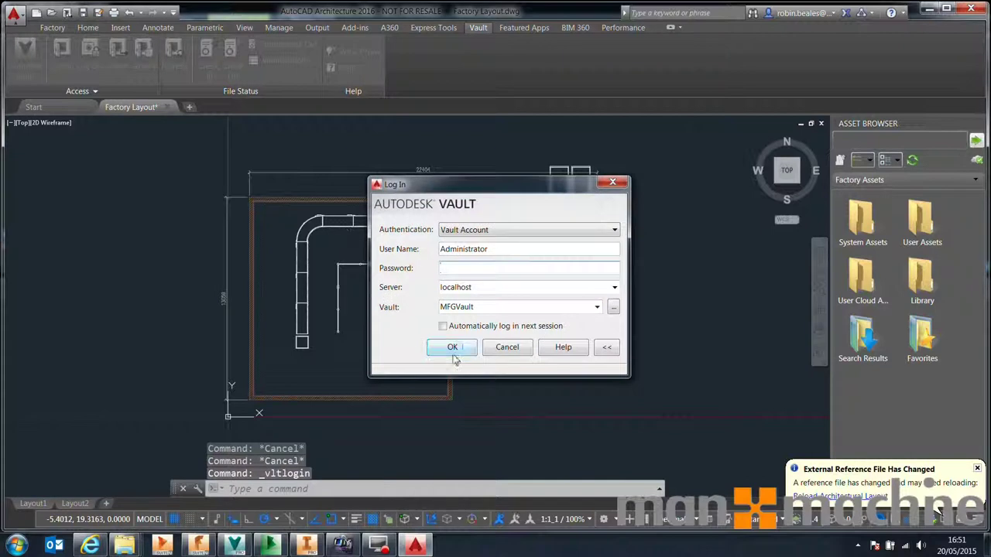
click(454, 347)
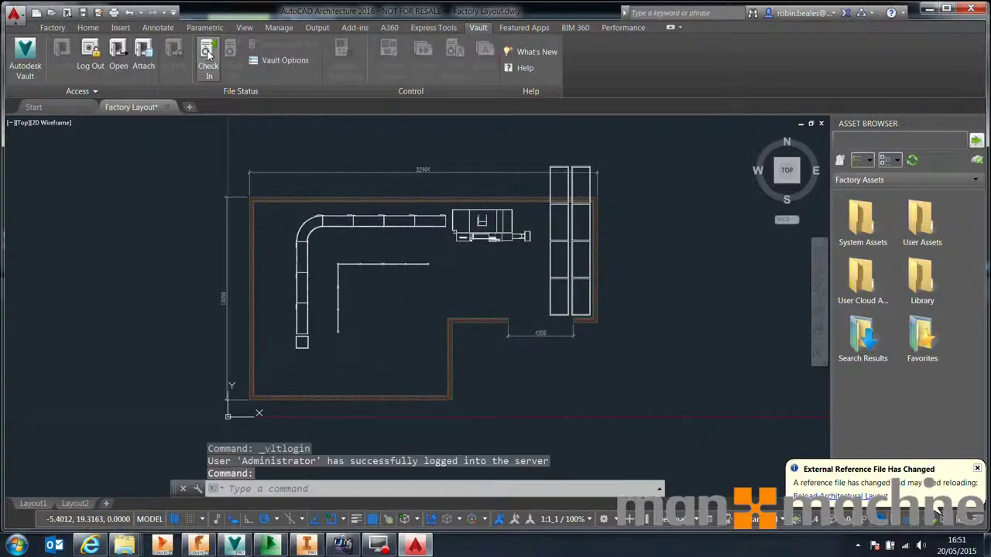
Start a Vault check-in of Factory Layout.dwg and its related drawings with the comment "Initial Check In."
click(208, 50)
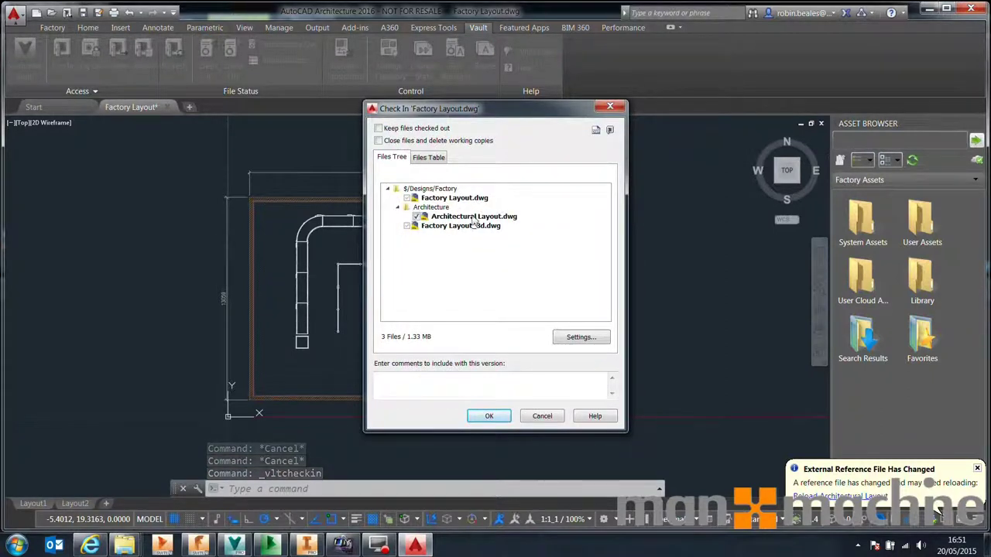
click(443, 379)
text(Initial Check I)
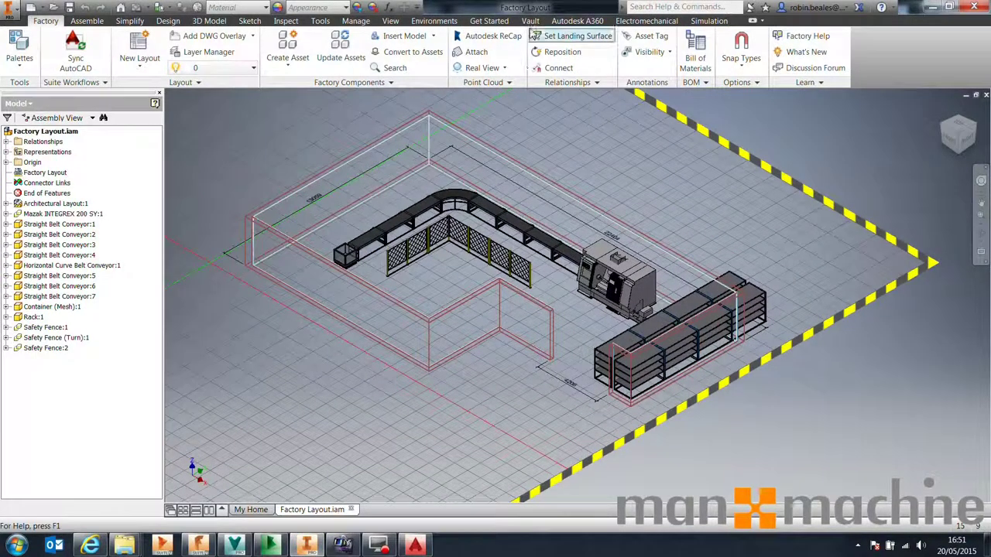
In Inventor, check Factory Layout.iam into Vault with the comment "Initial Check In." and agree to open the linked file for check-in
click(530, 21)
click(213, 50)
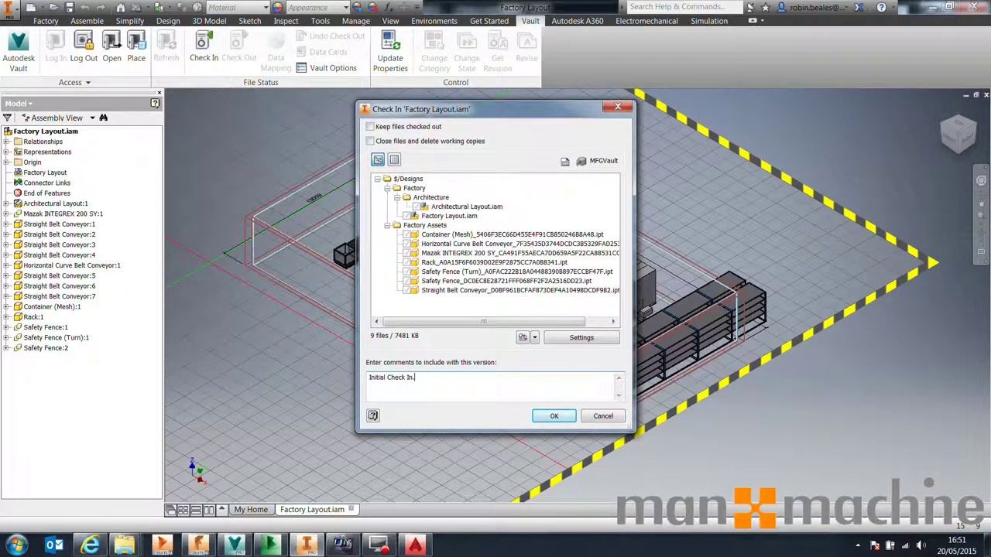
click(554, 417)
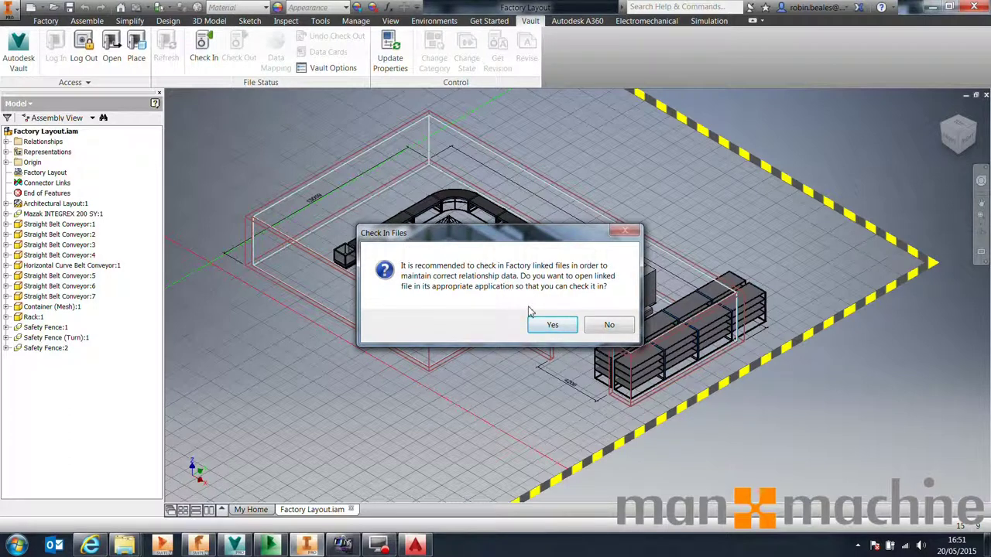
click(552, 325)
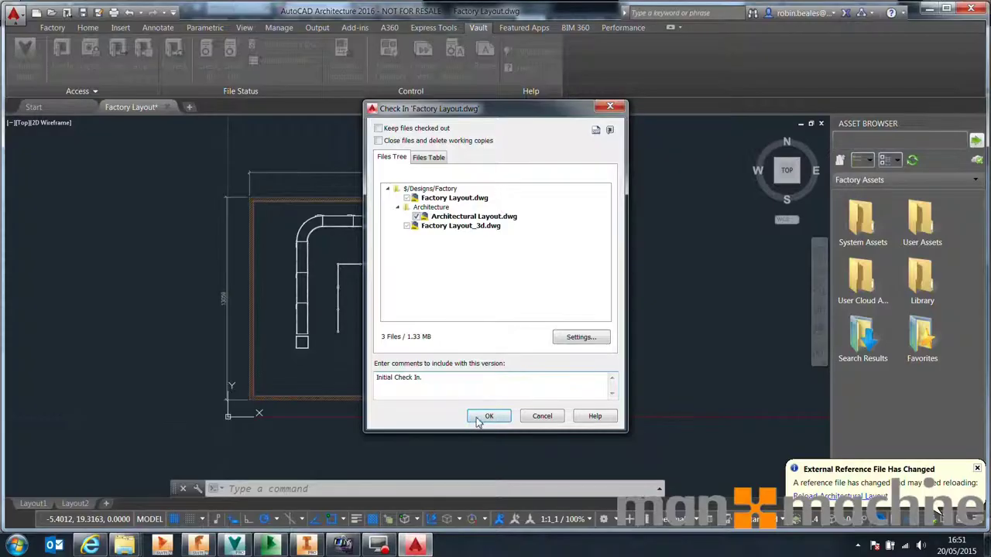
Complete the check-in of Factory Layout.dwg in AutoCAD Architecture, saving the drawing first, and close its drawing
click(471, 417)
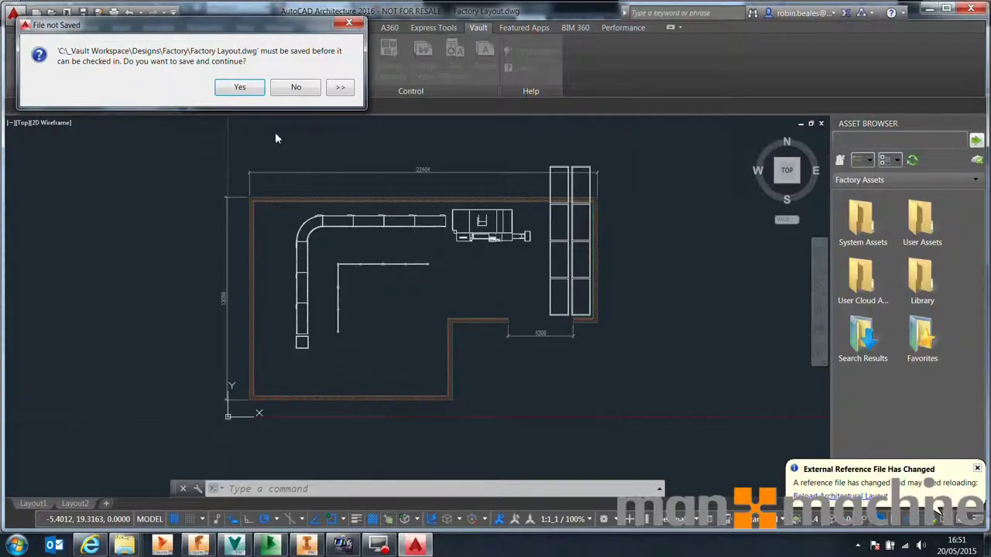
click(240, 87)
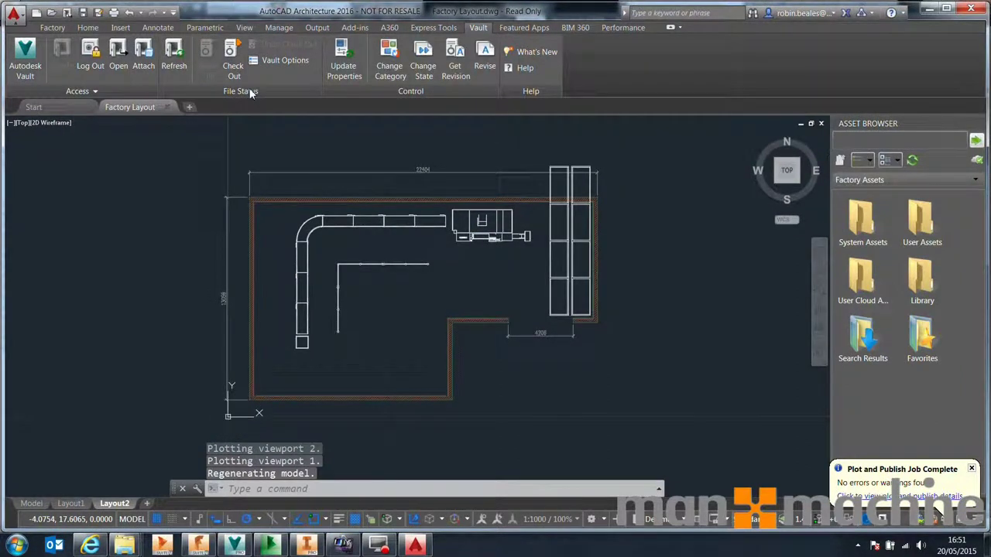
click(167, 107)
Switch to Autodesk Vault, refresh the Architecture folder and preview Architectural Layout.iam from a rotated view
click(234, 546)
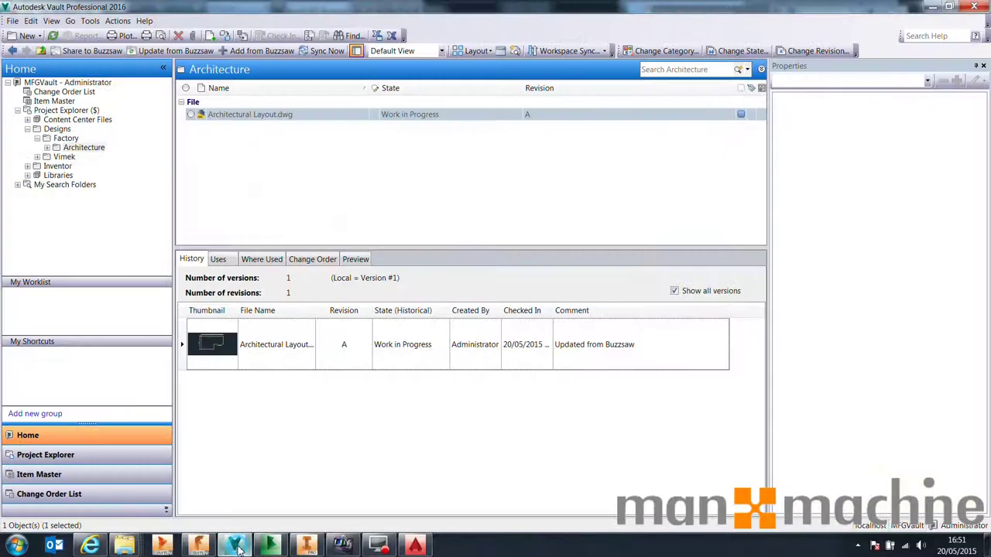
click(53, 36)
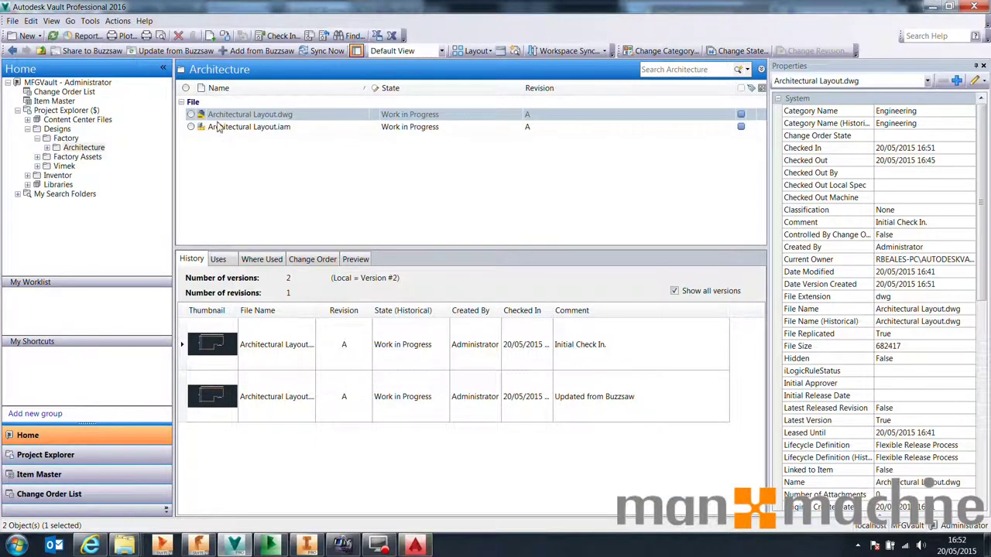
click(243, 129)
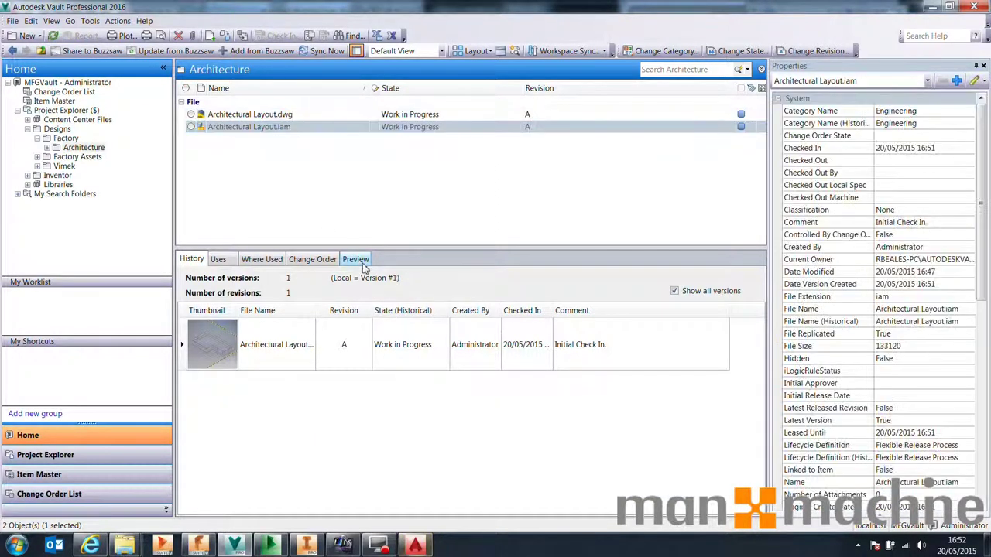
click(358, 260)
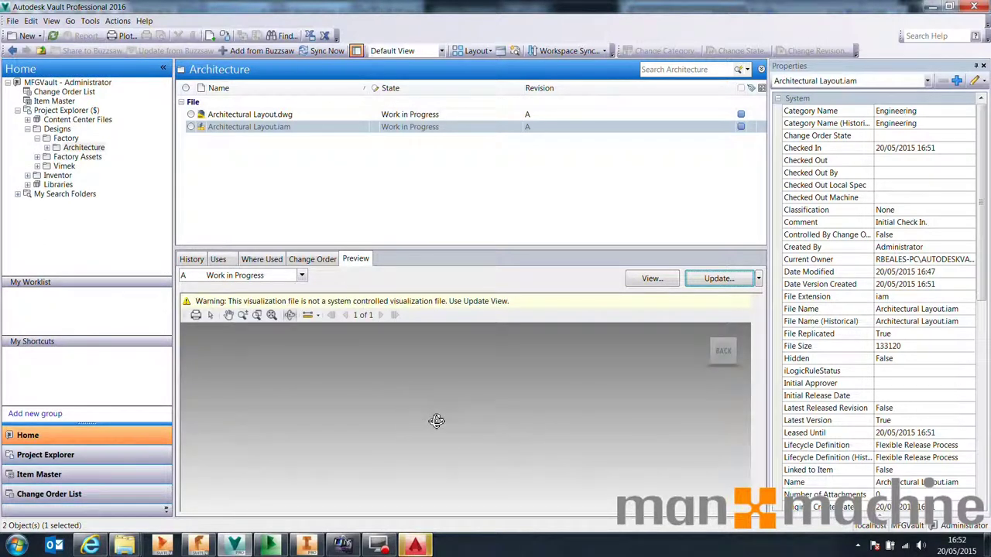
click(711, 361)
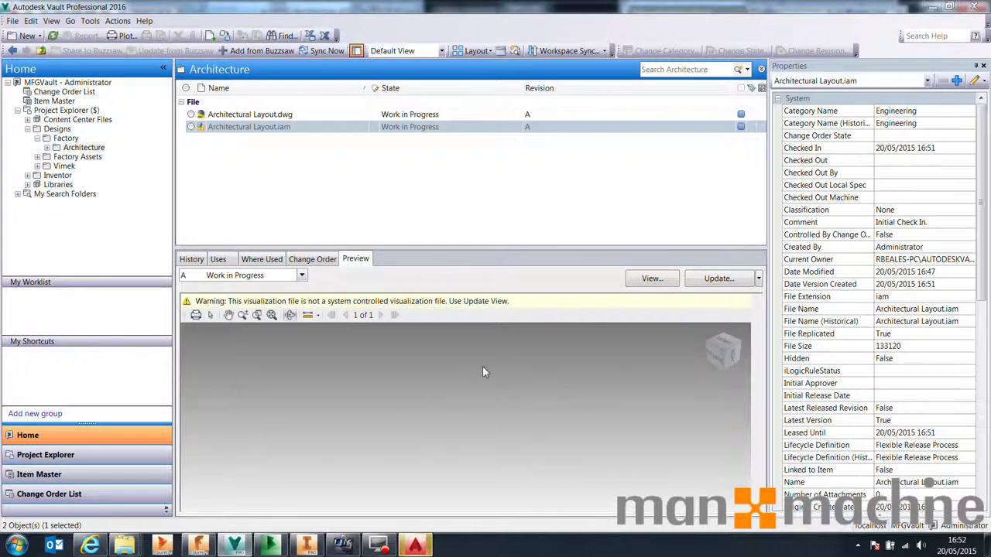
mouse_move(347, 365)
mouse_down()
mouse_move(352, 393)
mouse_move(319, 404)
mouse_move(348, 393)
mouse_move(251, 394)
mouse_up()
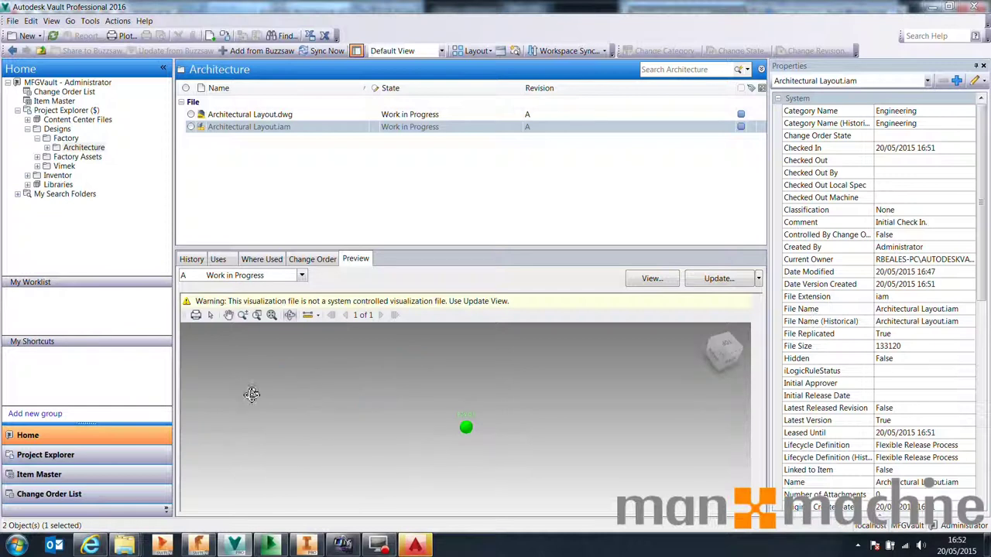
Preview Factory Layout.dwg and Factory Layout.iam in the Factory folder, orbiting the assembly to inspect it
click(62, 147)
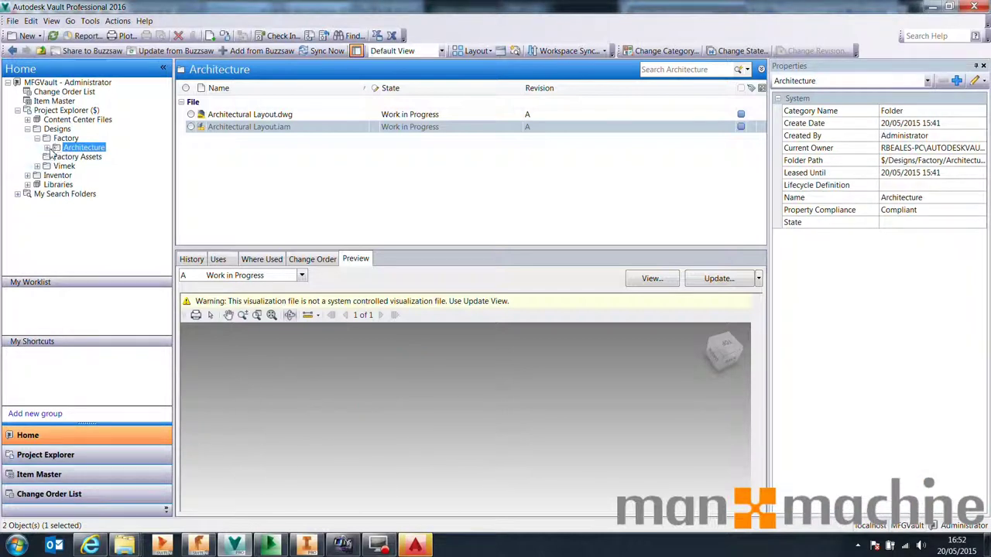
click(66, 138)
click(244, 140)
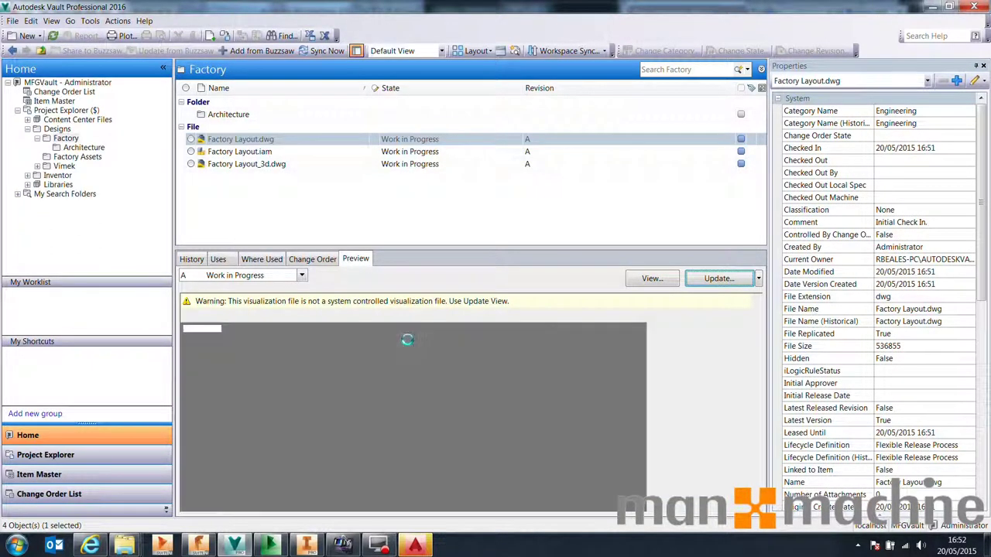
click(249, 153)
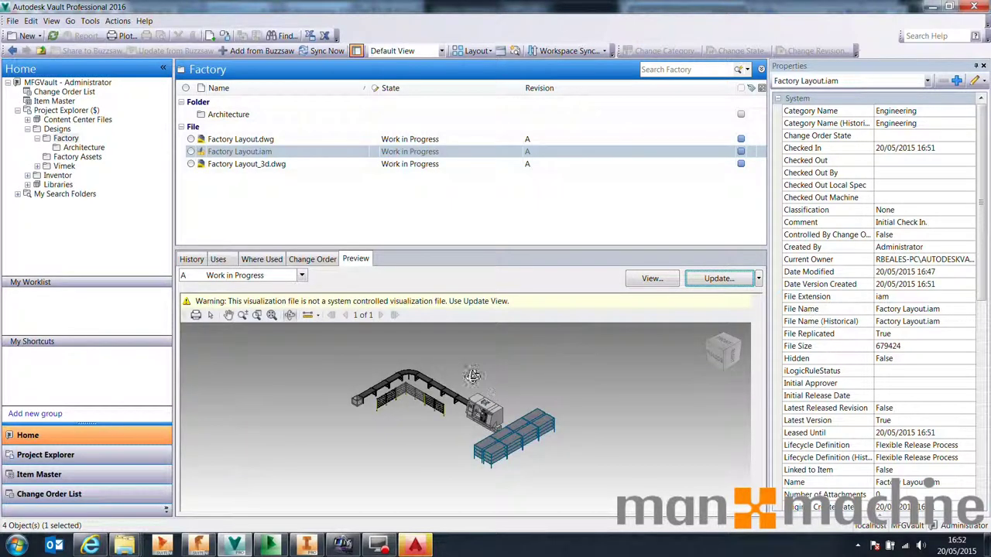
drag(531, 413, 572, 391)
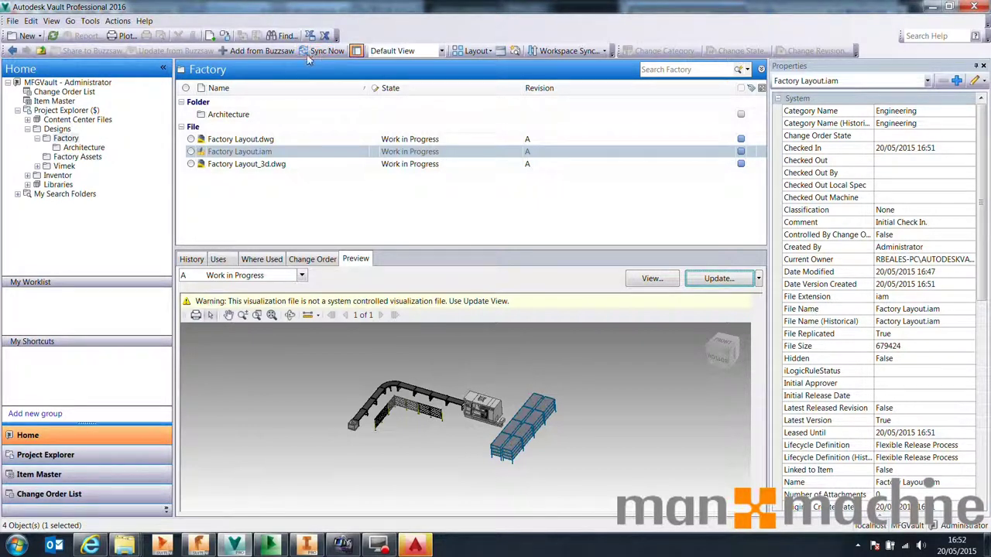
Run Autodesk Job Processor 2016 for Vault Professional to process the Vault-to-Buzzsaw synchronization job, and exit it when idle
key(super)
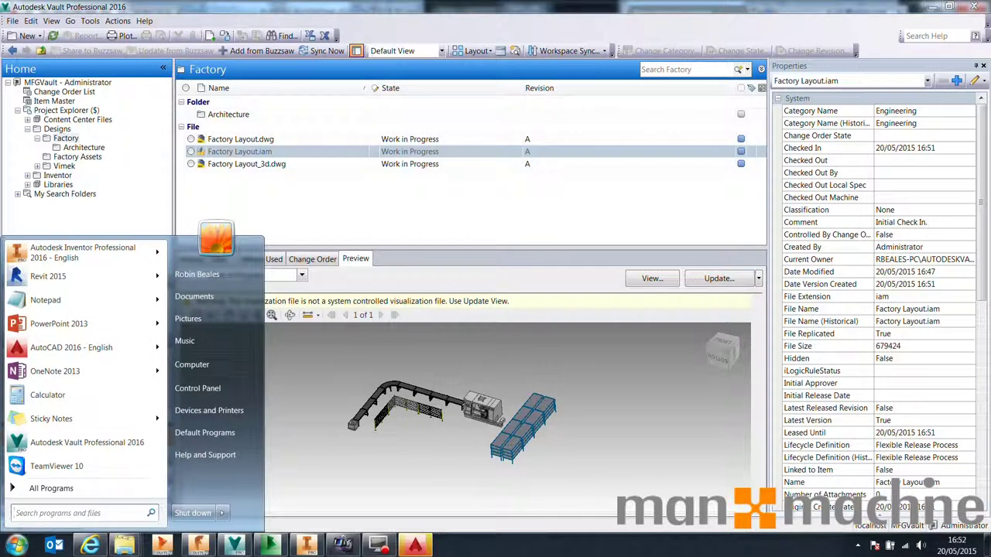
text(vault)
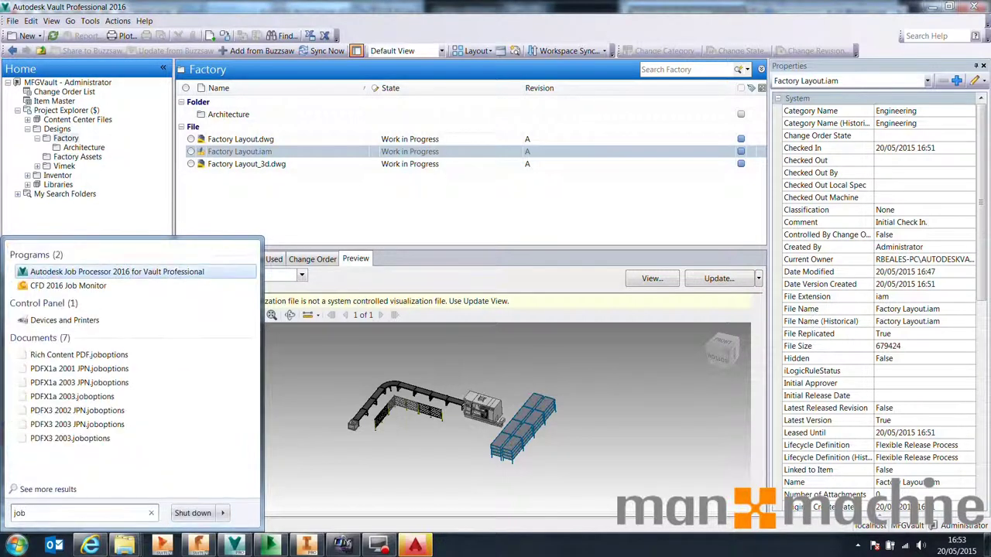
key(Return)
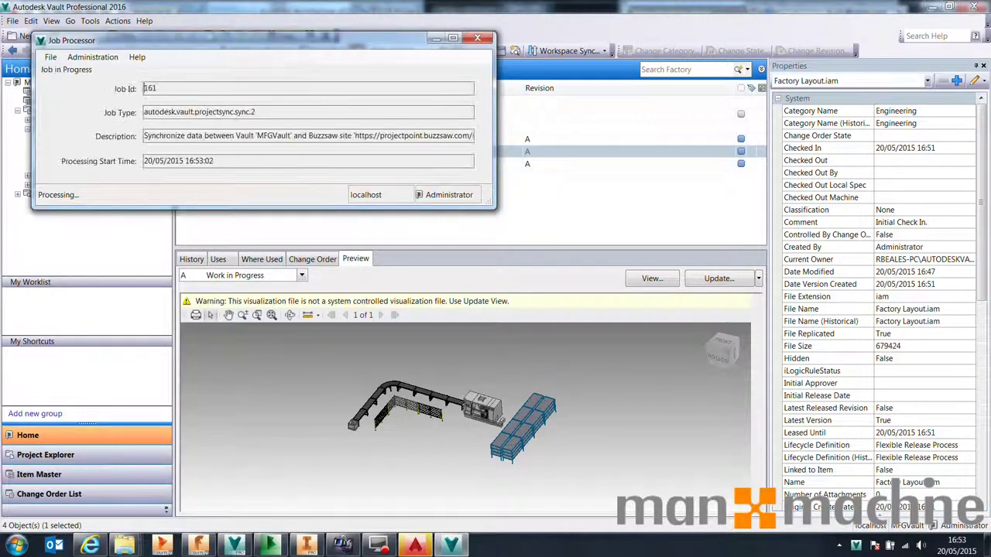
drag(156, 42, 323, 142)
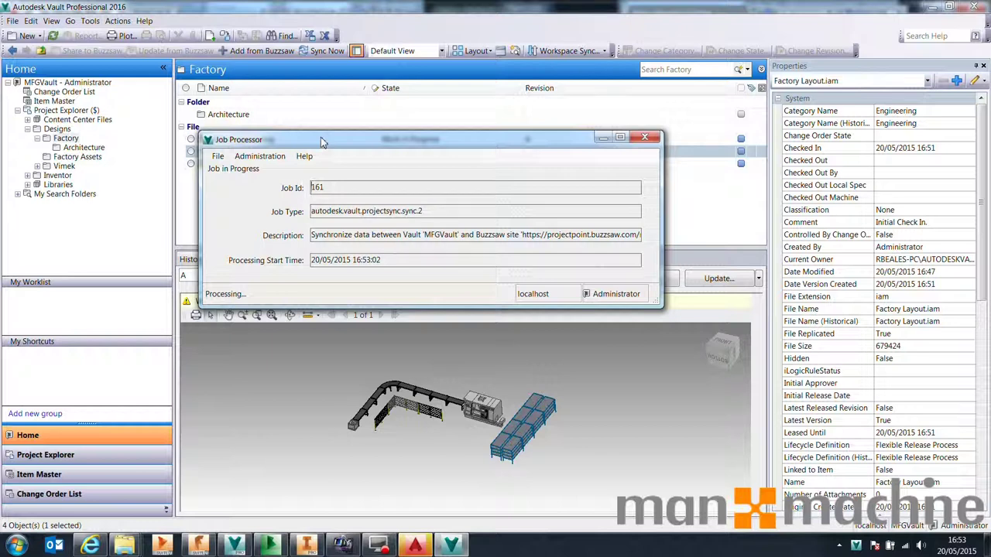
click(218, 156)
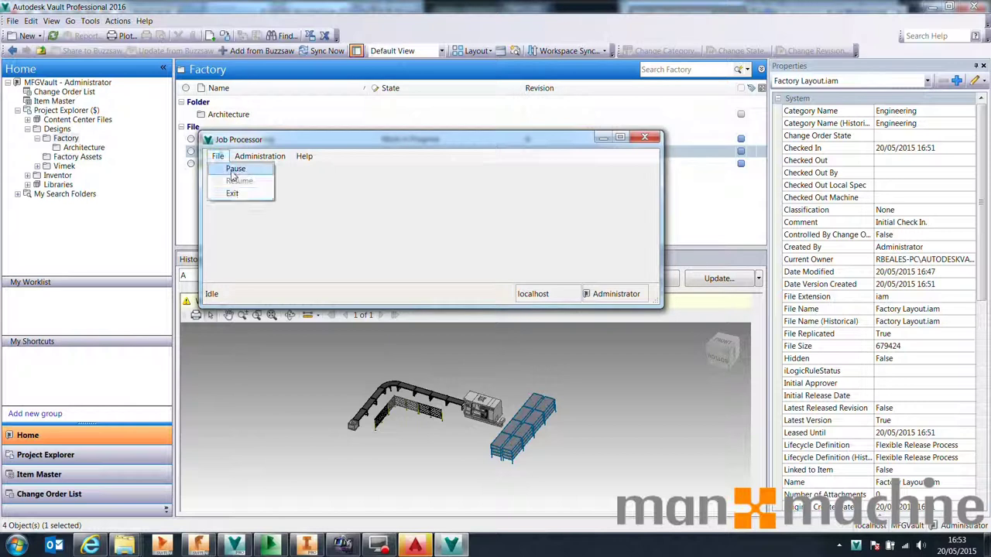
click(233, 195)
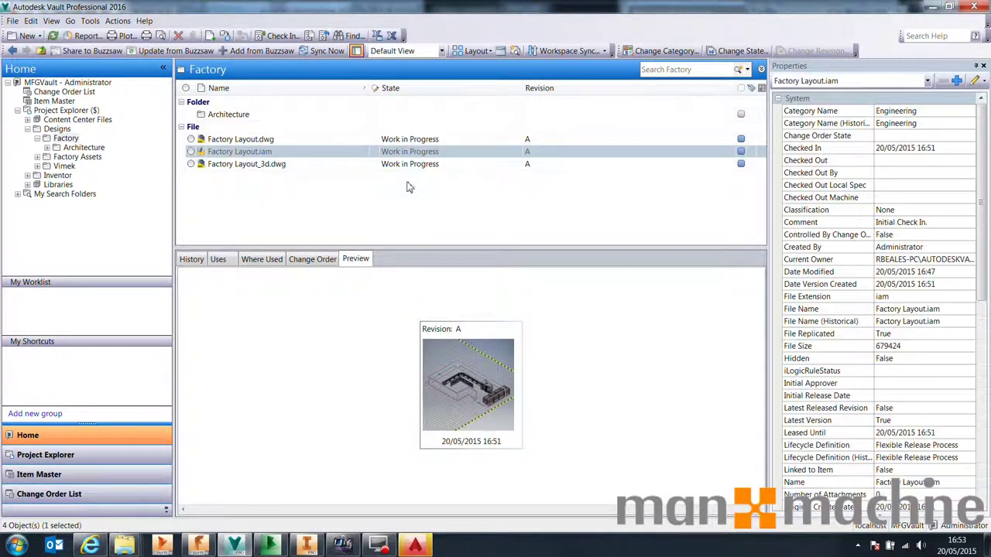
Close the read-only Factory Layout drawing in AutoCAD Architecture and minimize the program
click(273, 546)
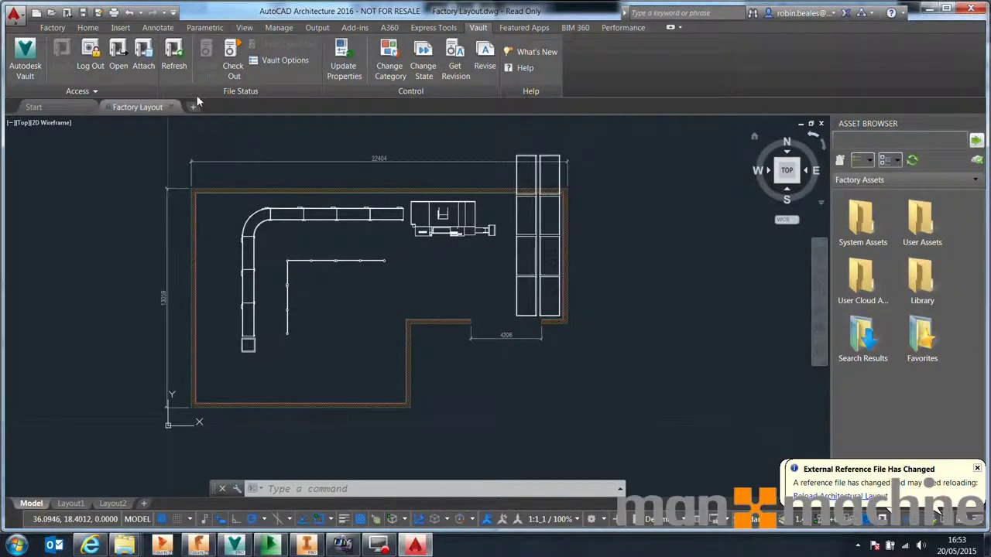
click(171, 107)
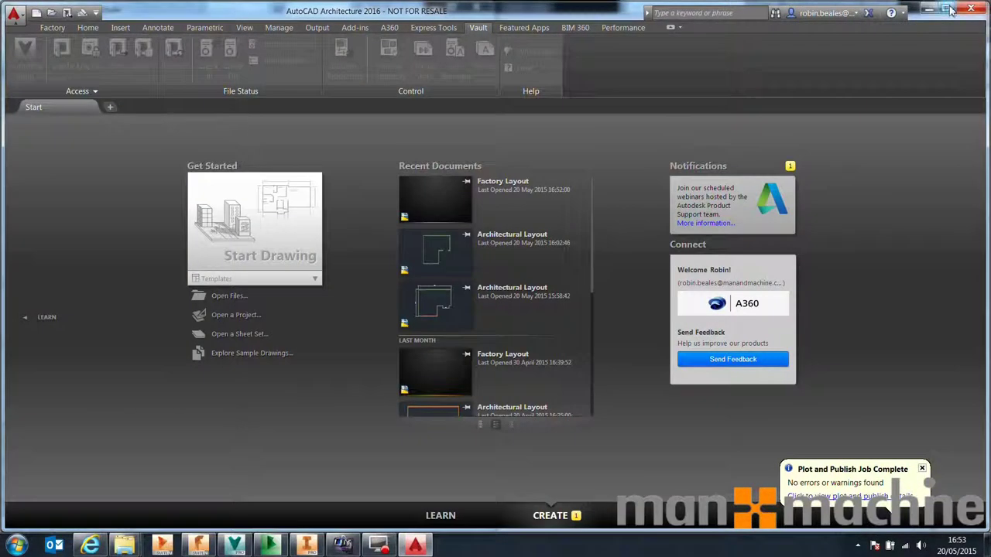
click(933, 8)
In Buzzsaw, refresh the Architectural Drawing folder and download Architectural Layout.dwg to the desktop, replacing the existing copy
drag(434, 8, 562, 6)
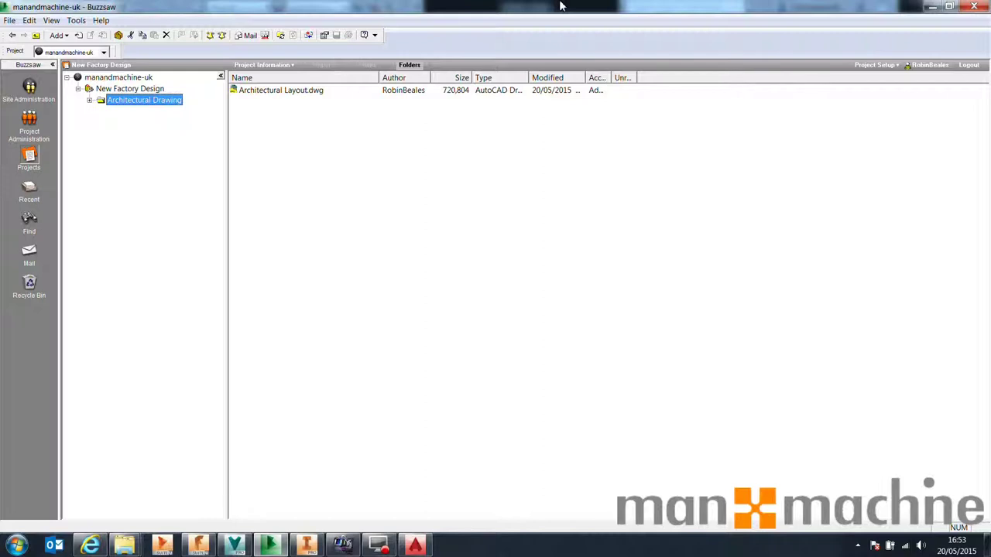
click(281, 35)
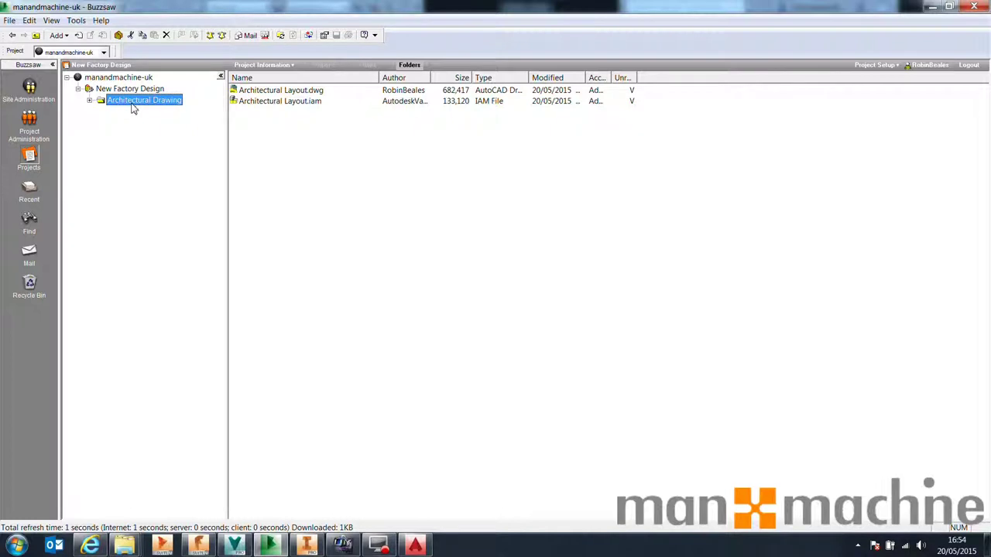
click(258, 90)
right_click(257, 90)
click(297, 134)
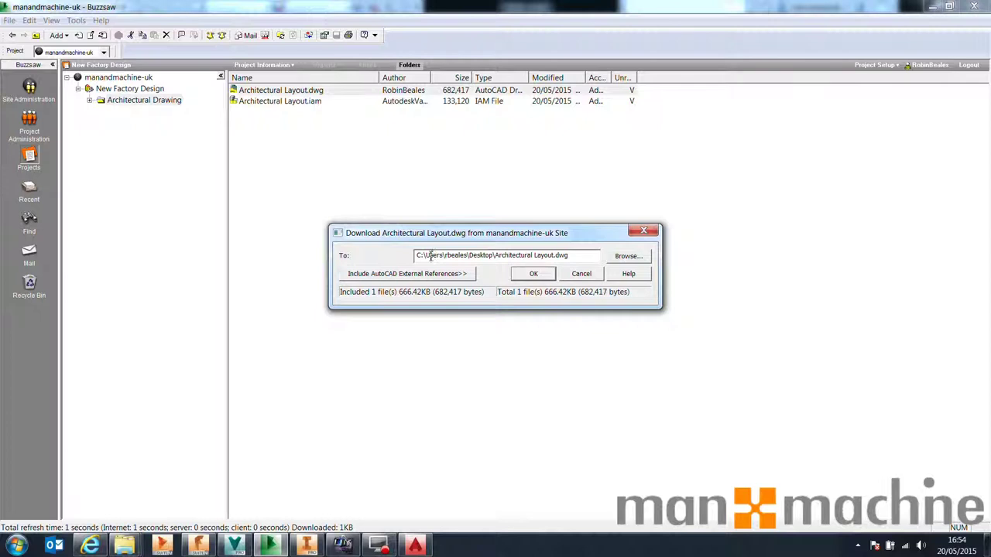
click(534, 274)
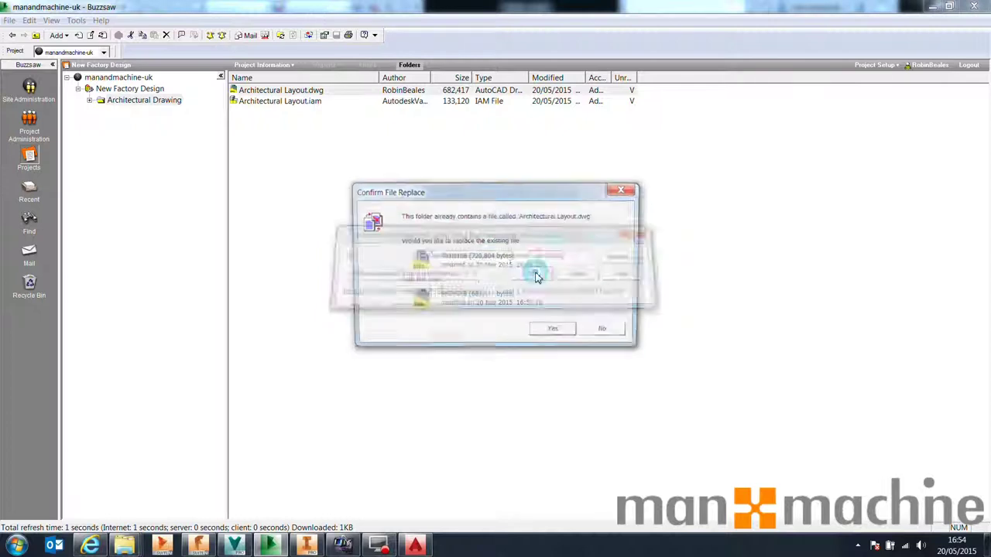
click(554, 333)
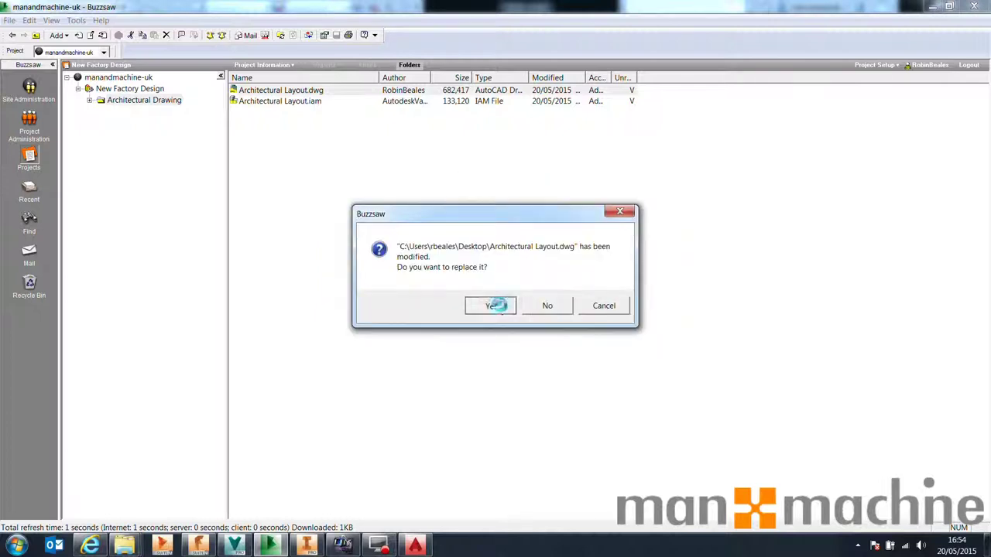
click(500, 308)
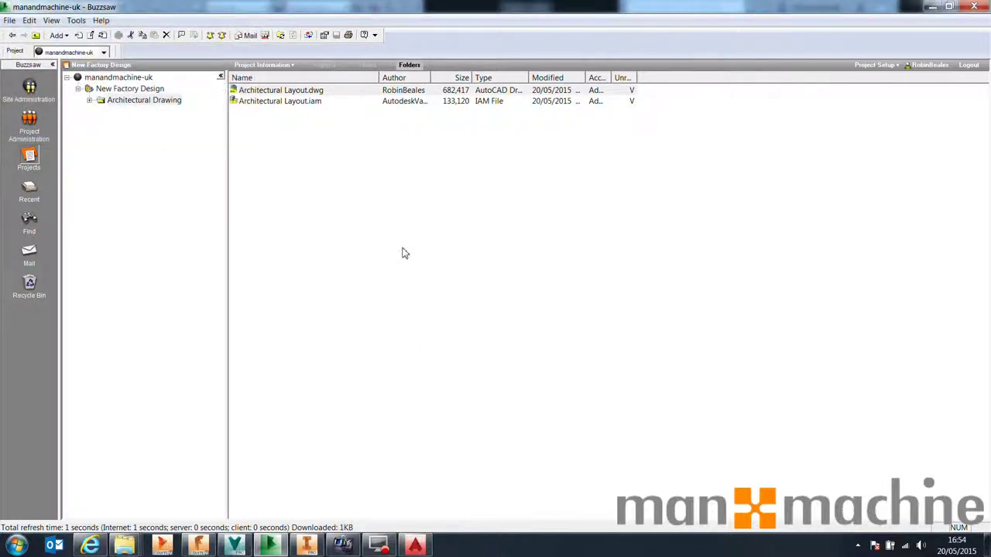
Switch to AutoCAD Architecture and open the Architectural Layout drawing from the desktop
click(415, 546)
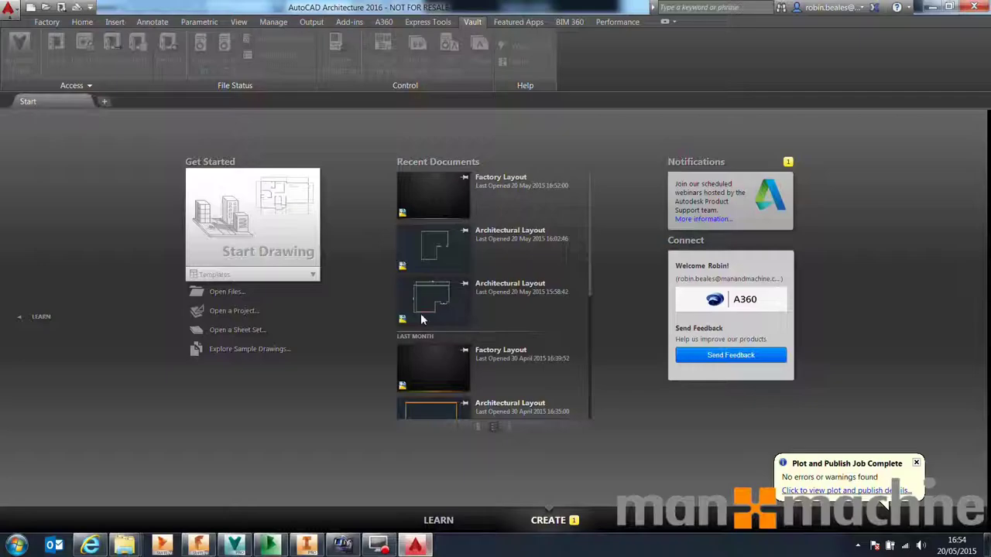
click(45, 8)
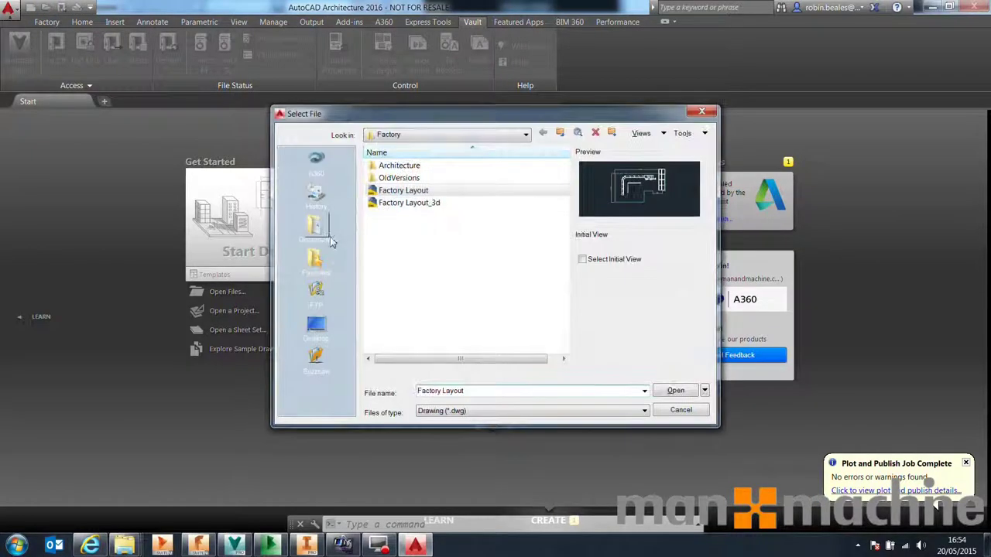
click(316, 325)
click(373, 216)
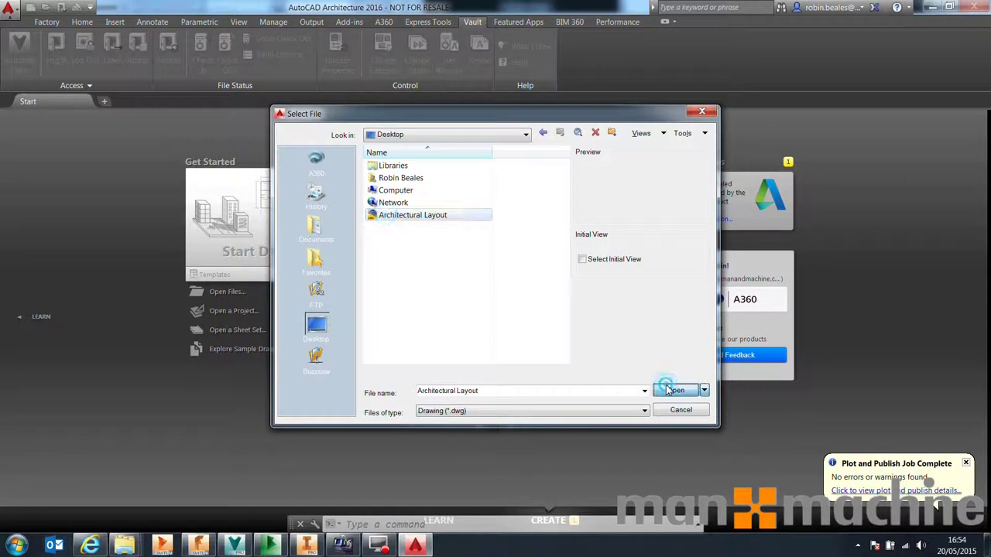
click(675, 390)
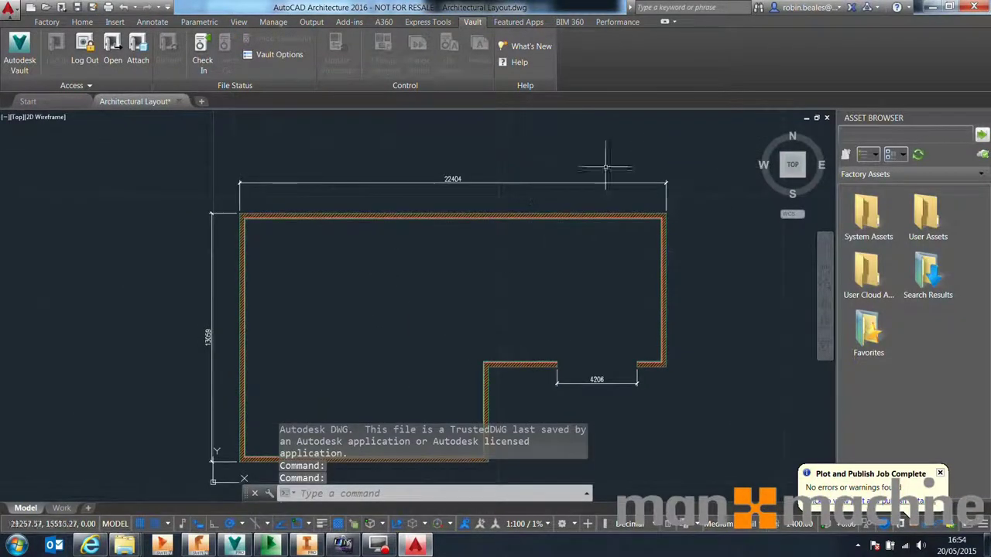
Stretch the building's top wall, with its side walls and dimensions, upward to an overall height of about 19503
click(82, 21)
click(743, 295)
click(574, 206)
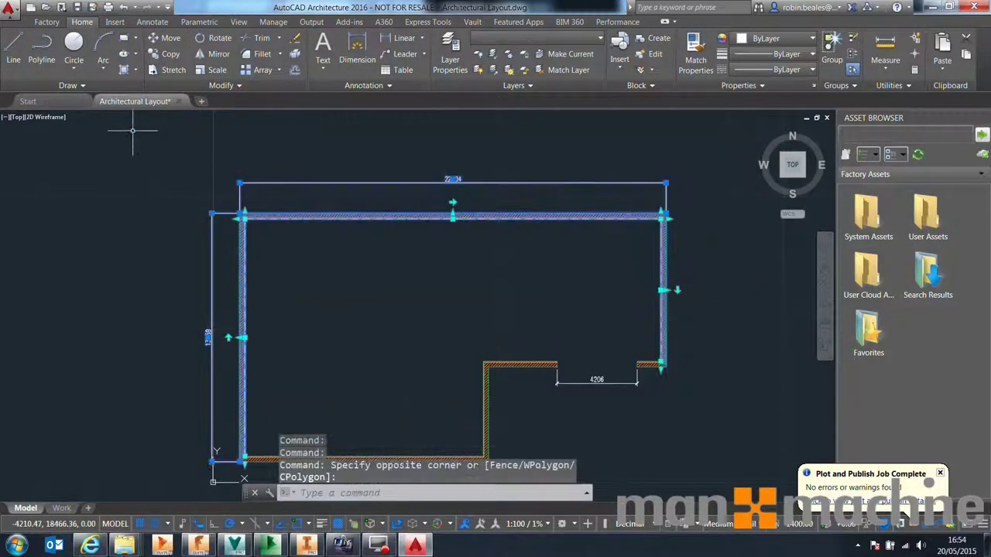
text(stretch)
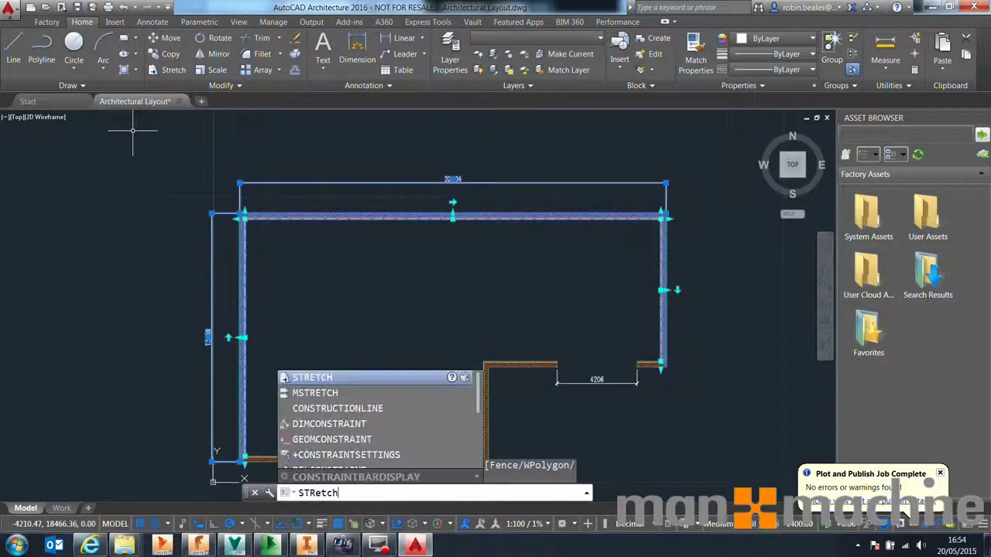
key(Return)
click(433, 389)
click(434, 269)
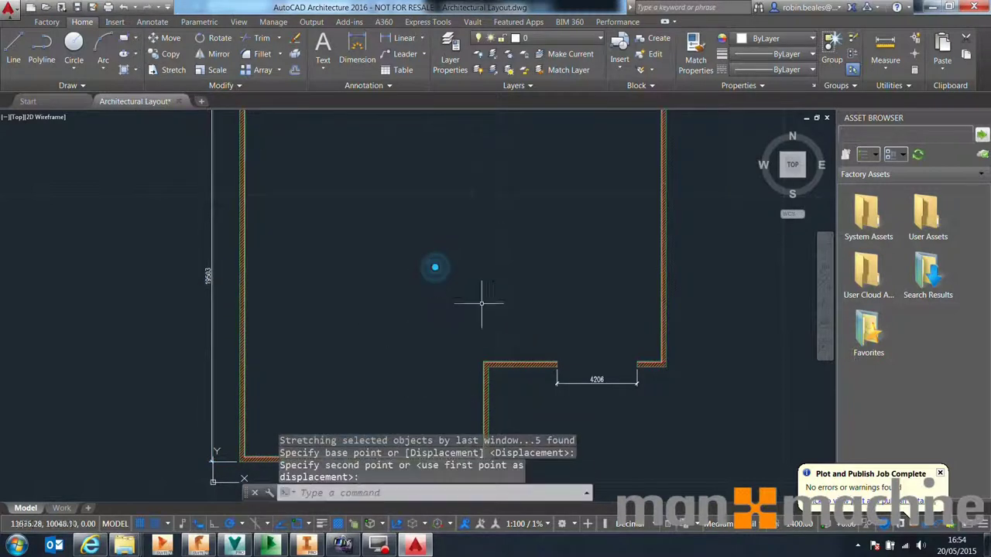
scroll(455, 276, down, 4)
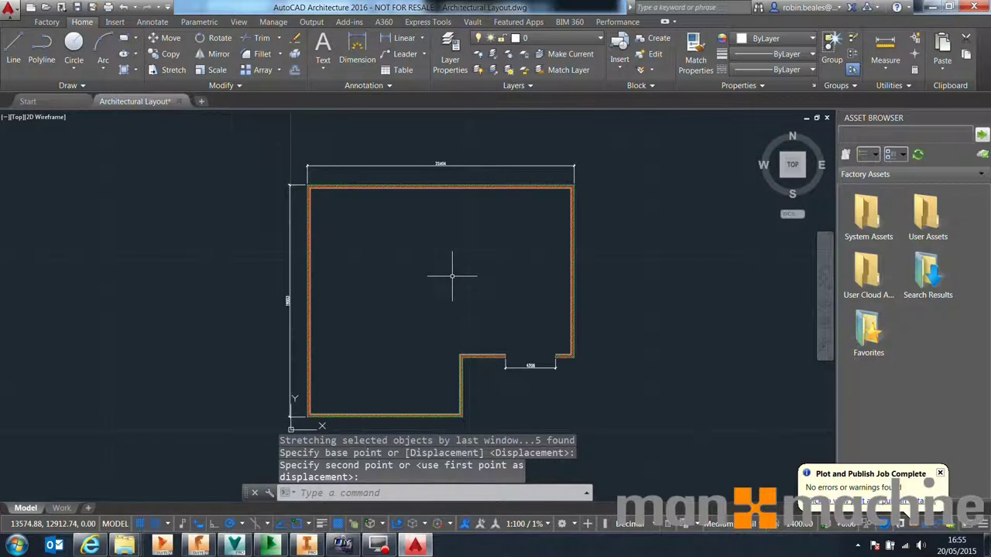
Stretch the building's left wall inward with its connected walls and dimensions to an overall width of about 19200
middle_drag(451, 276, 472, 254)
click(405, 122)
click(215, 426)
text(stee)
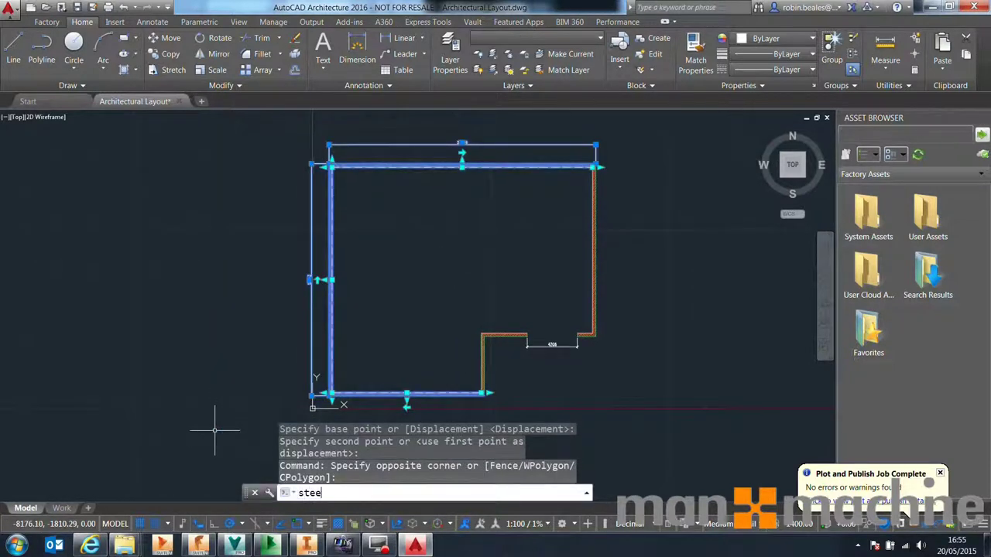
key(BackSpace)
key(BackSpace)
text(ret)
key(Return)
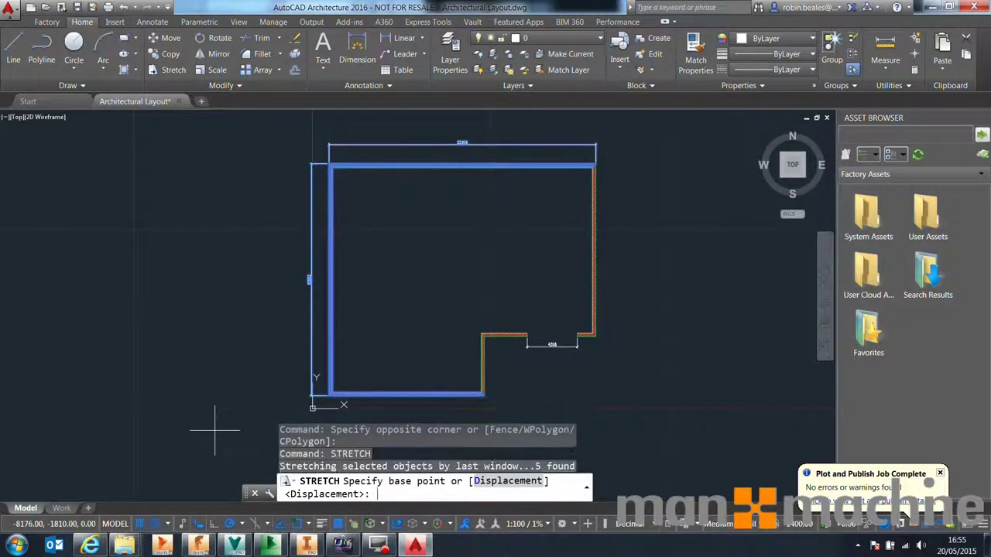
click(139, 247)
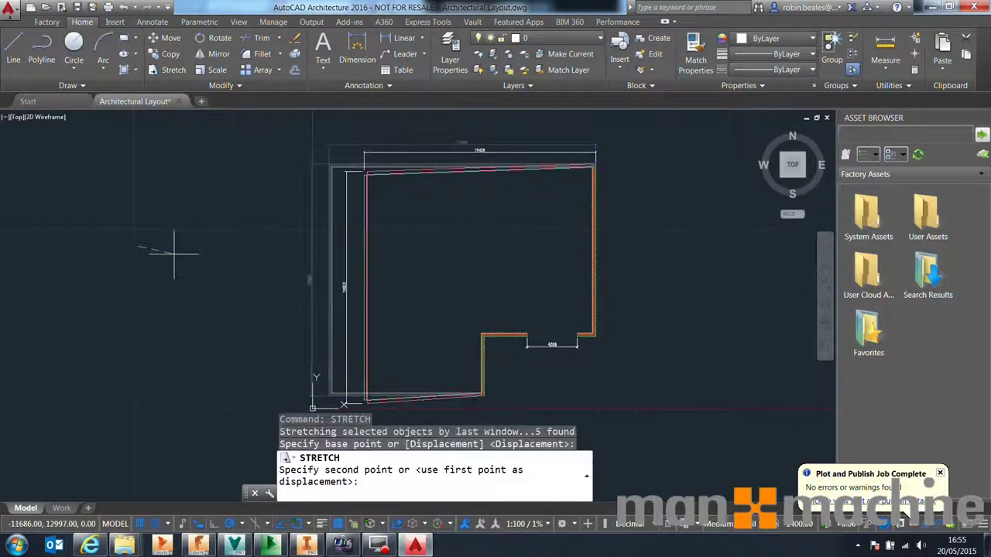
click(170, 245)
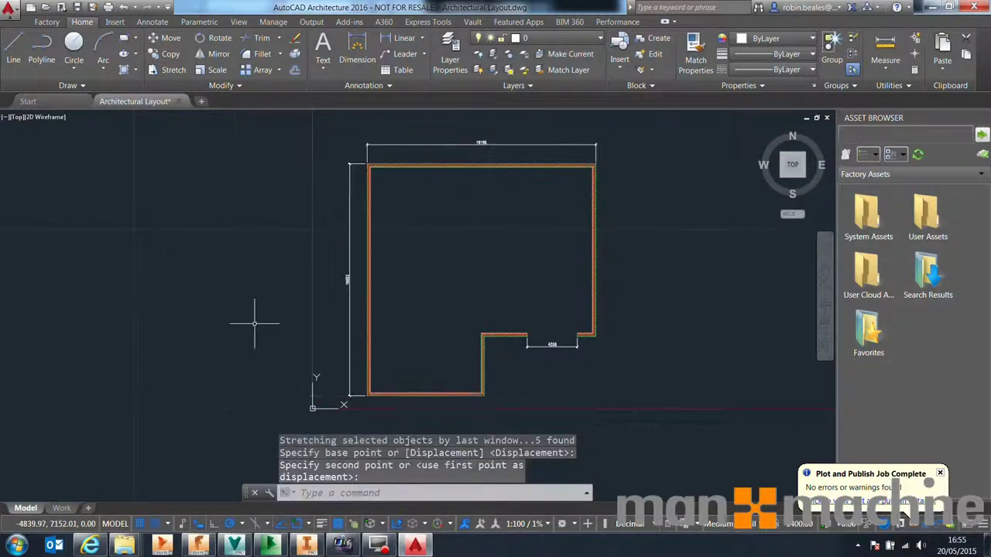
key(Escape)
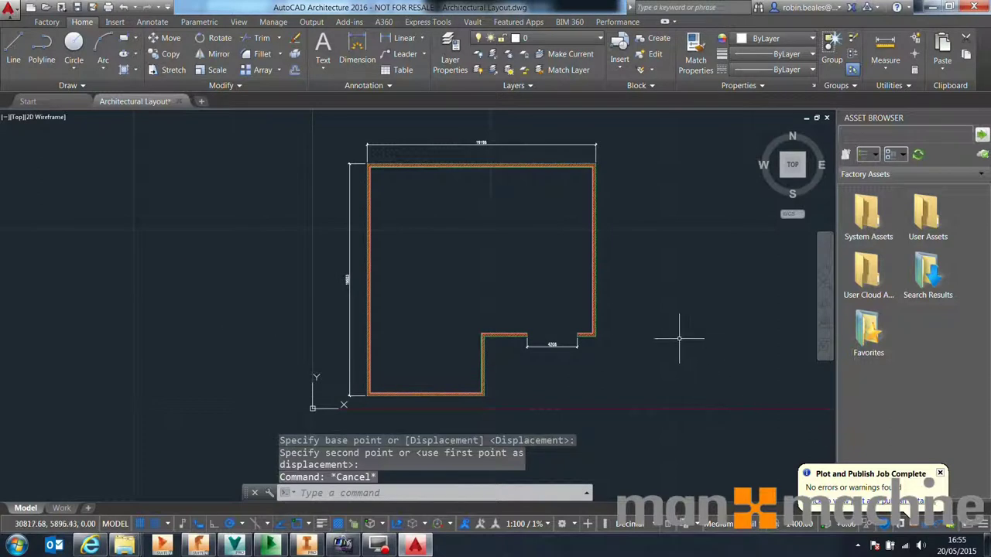
Stretch the building's right wall outward from its lower corner, lengthening the top wall and the short wall beside the doorway
text(stretch)
key(Return)
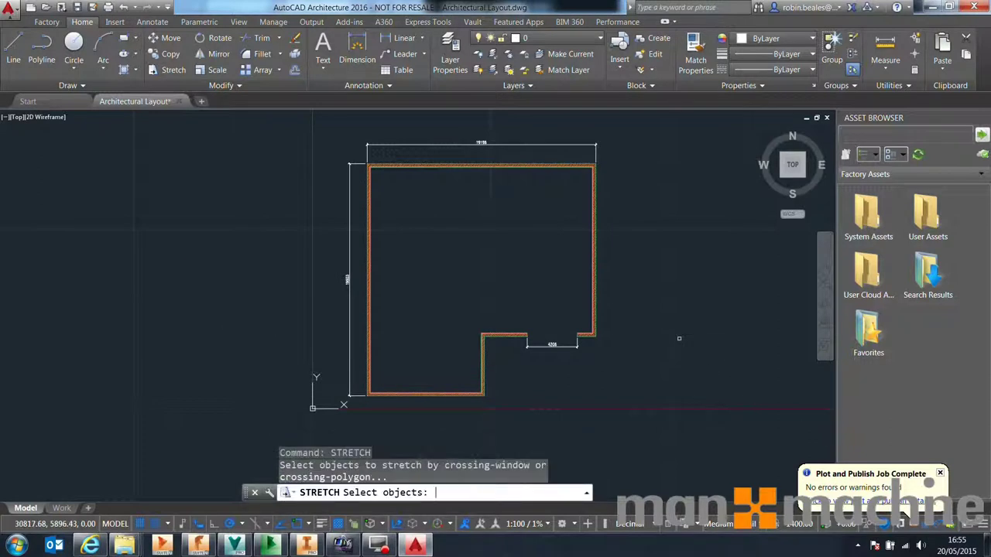
click(613, 353)
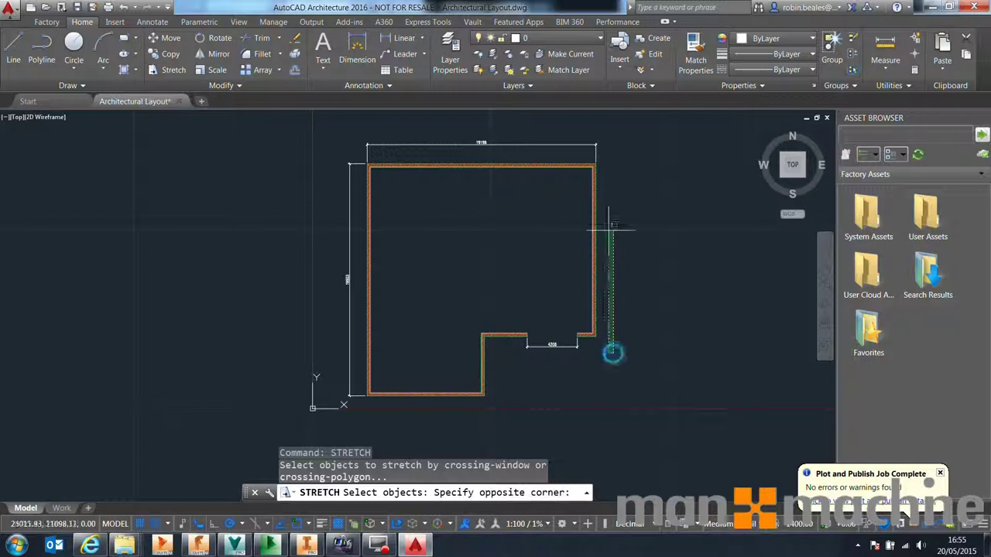
click(592, 122)
key(Return)
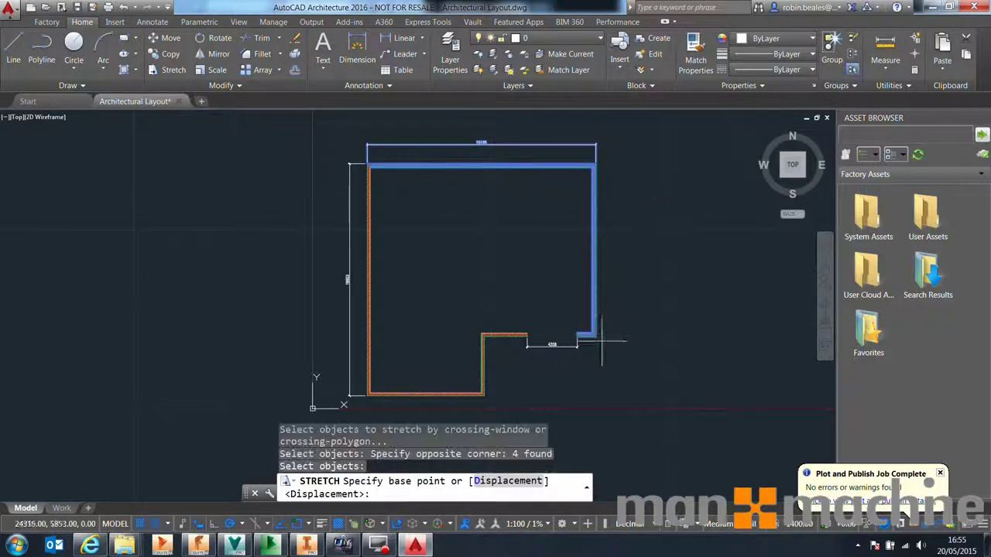
click(594, 336)
click(647, 338)
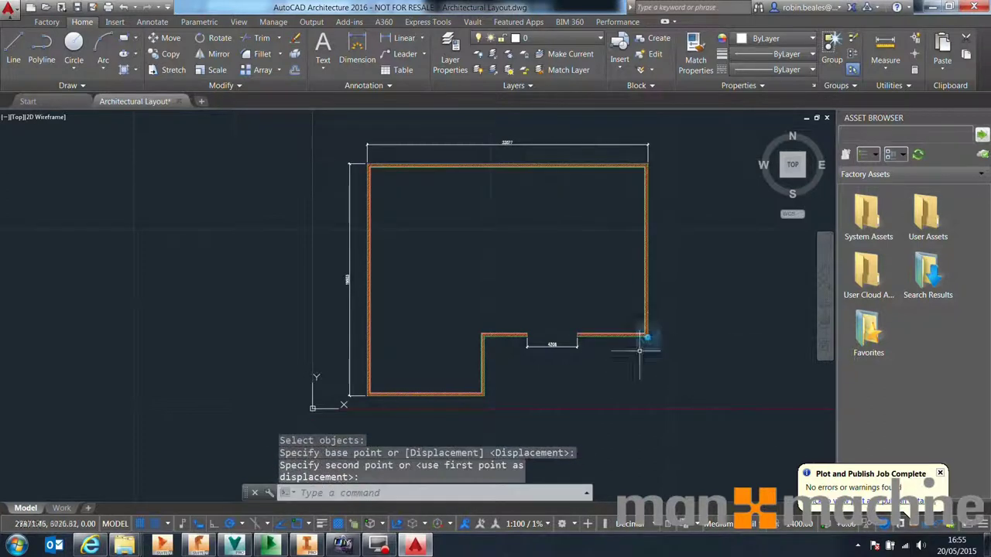
key(Escape)
key(Escape)
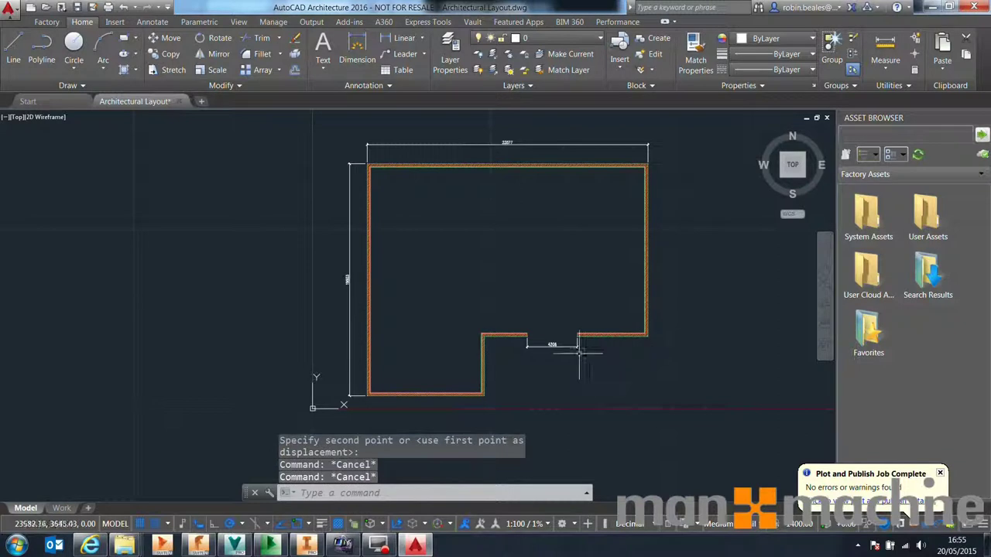
Save and close the Architectural Layout drawing, and minimize the remaining open windows to show the desktop
click(77, 8)
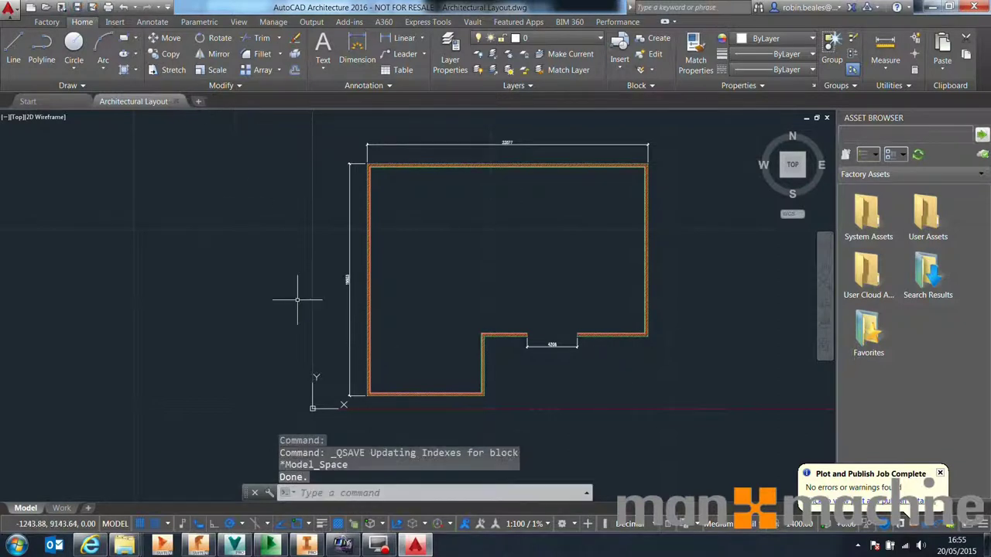
click(176, 104)
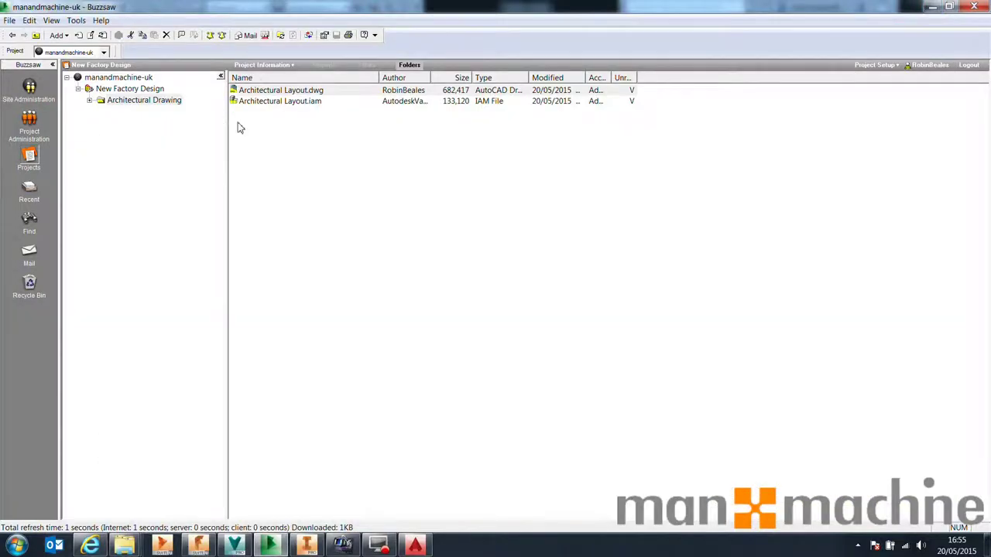
click(932, 6)
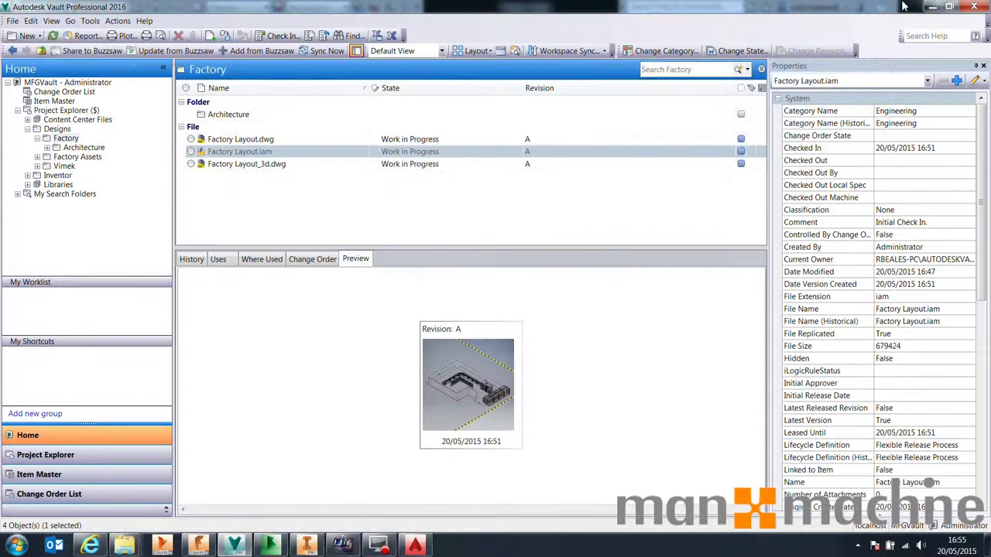
click(929, 8)
click(931, 7)
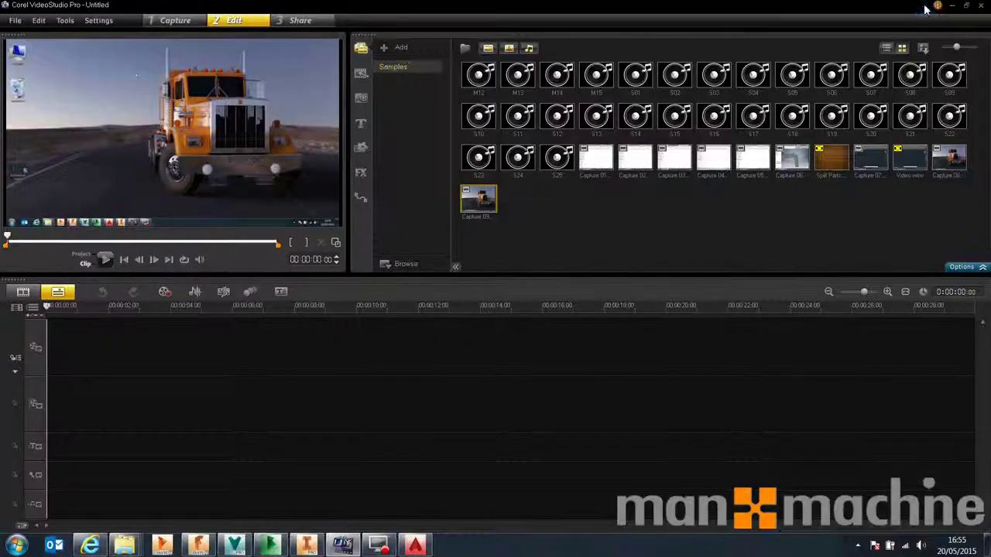
click(952, 6)
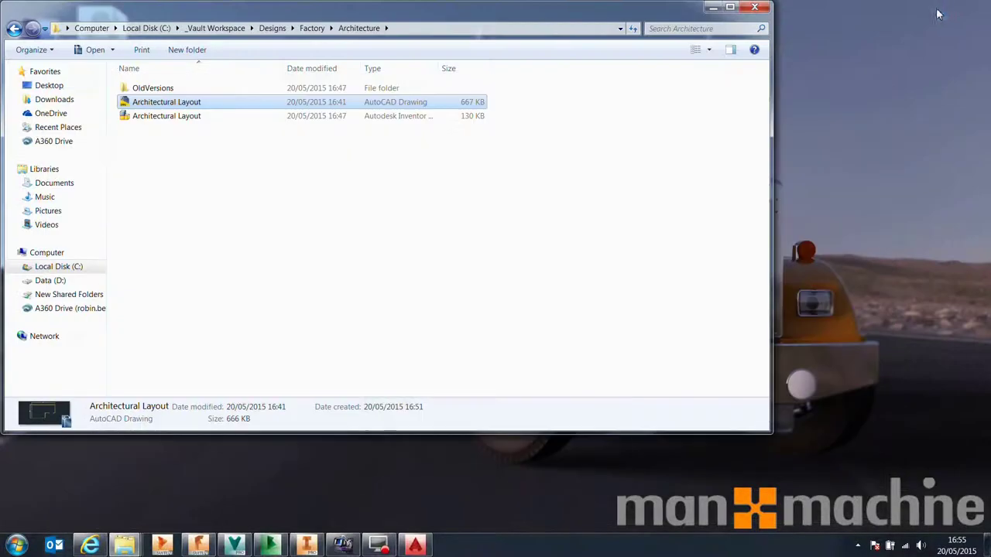
click(732, 8)
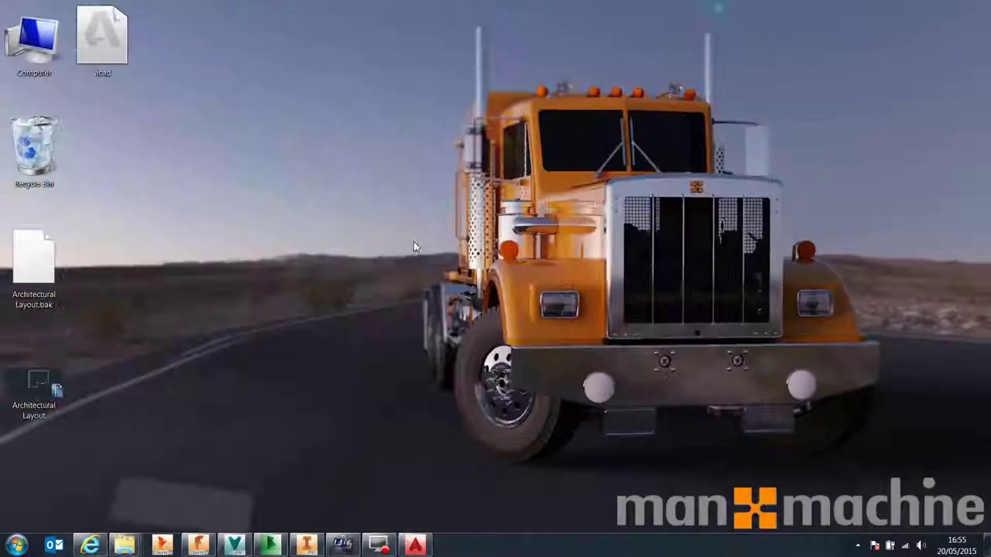
Switch to the Buzzsaw site in Internet Explorer, reload it, and open the version list of Architectural Layout.dwg in the Architectural Drawing folder
click(90, 546)
click(310, 25)
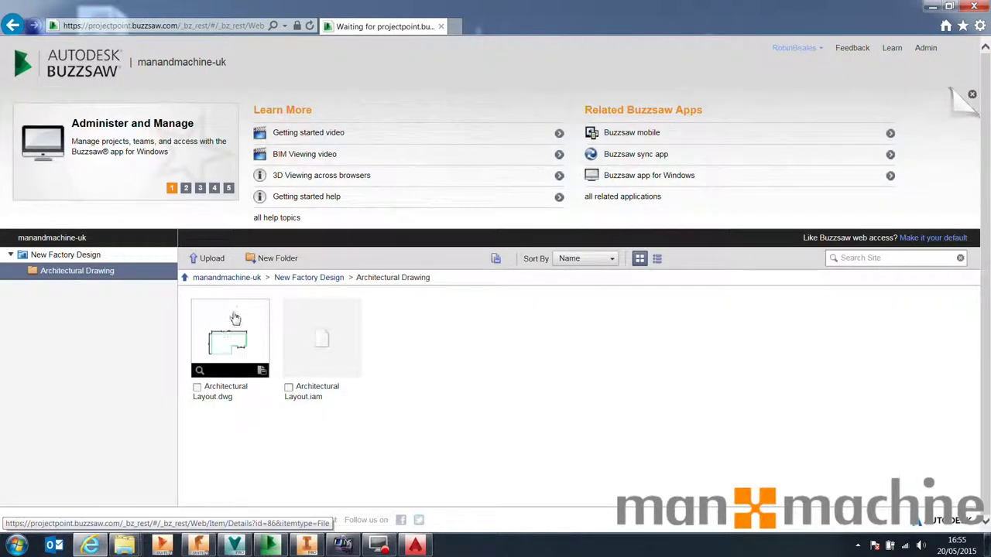
click(219, 338)
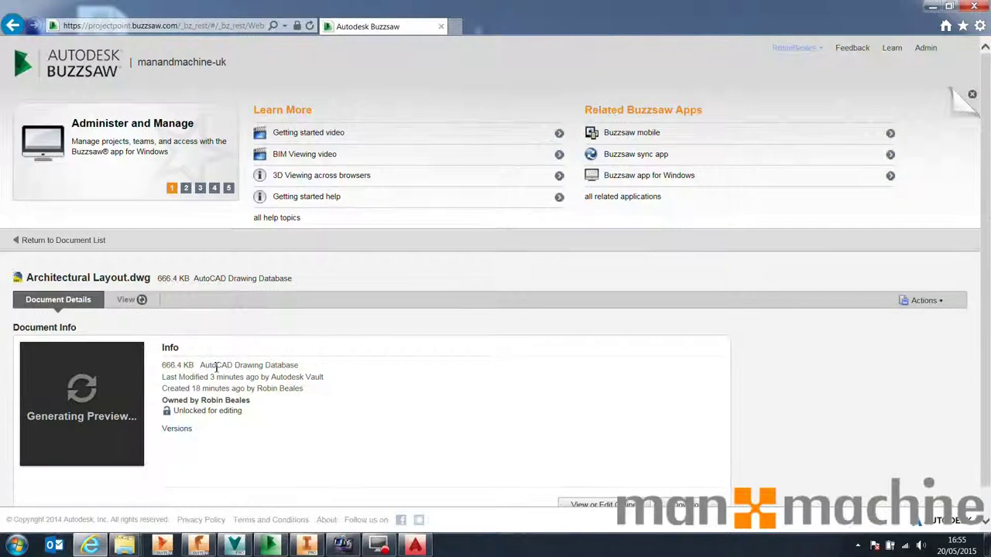
scroll(215, 370, down, 1)
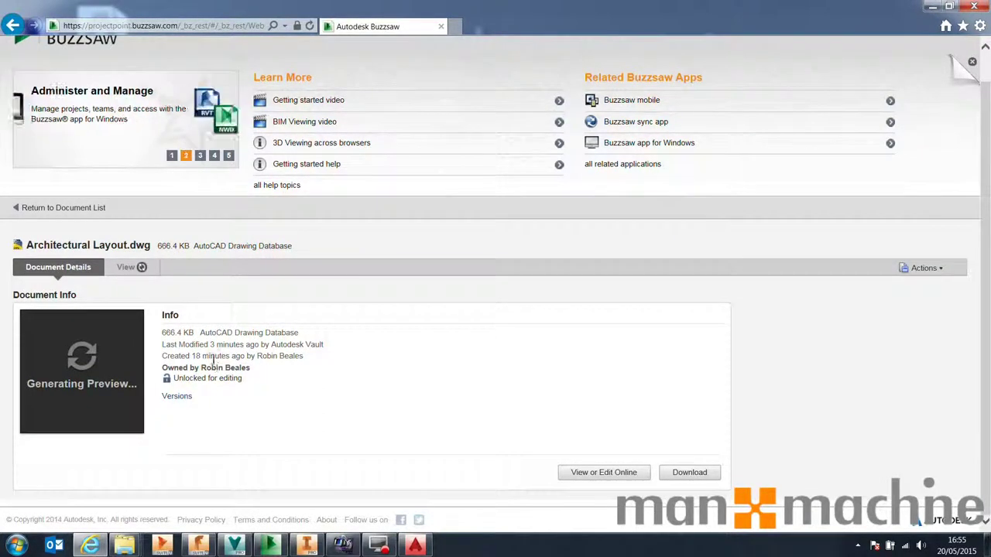
click(181, 397)
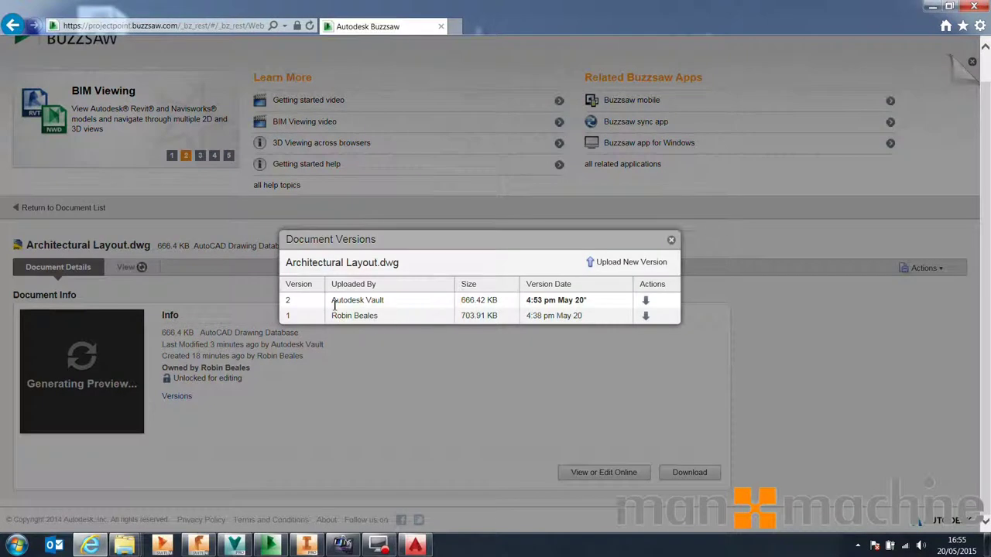
Upload the Architectural Layout drawing from the desktop as a new version of Architectural Layout.dwg, without sending a notification
click(605, 263)
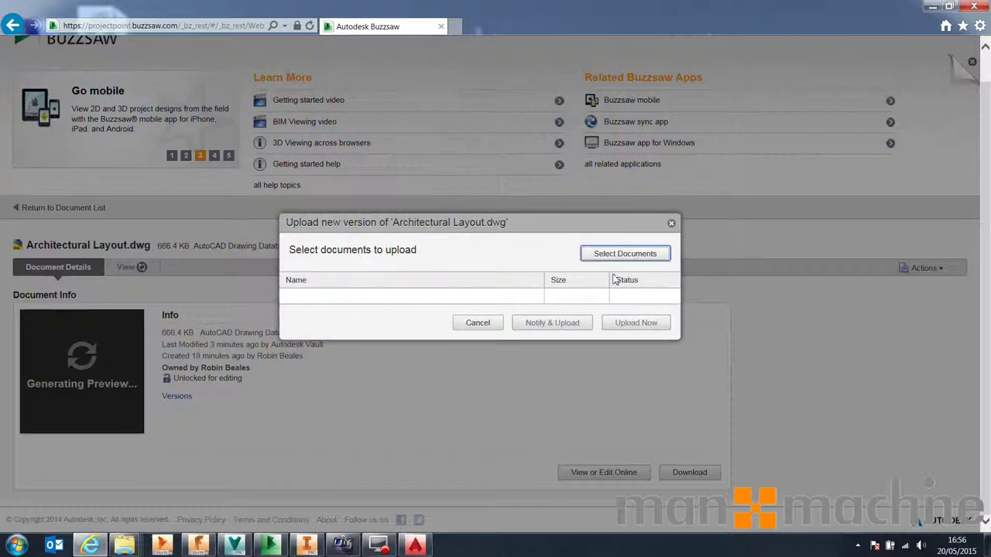
click(613, 261)
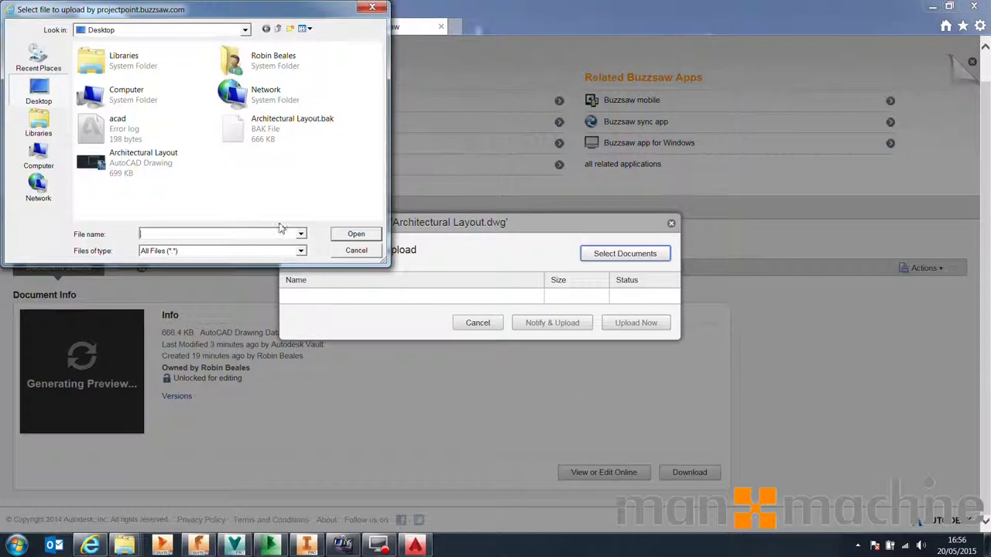
click(116, 172)
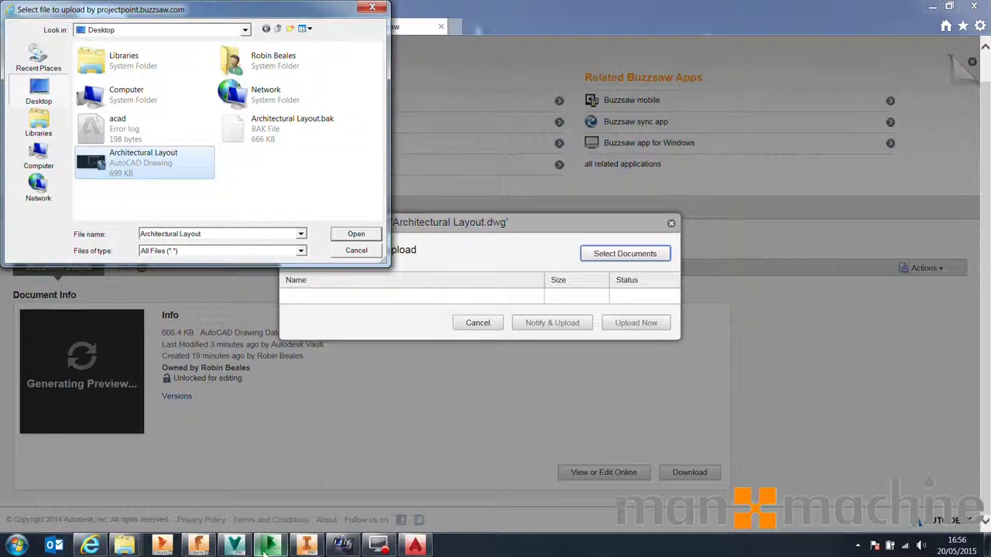
click(350, 234)
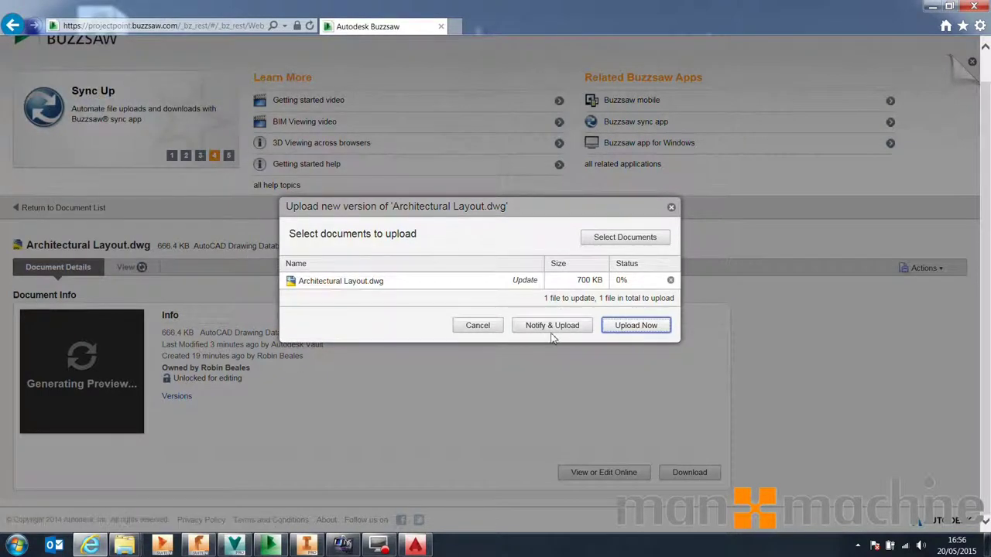
click(633, 327)
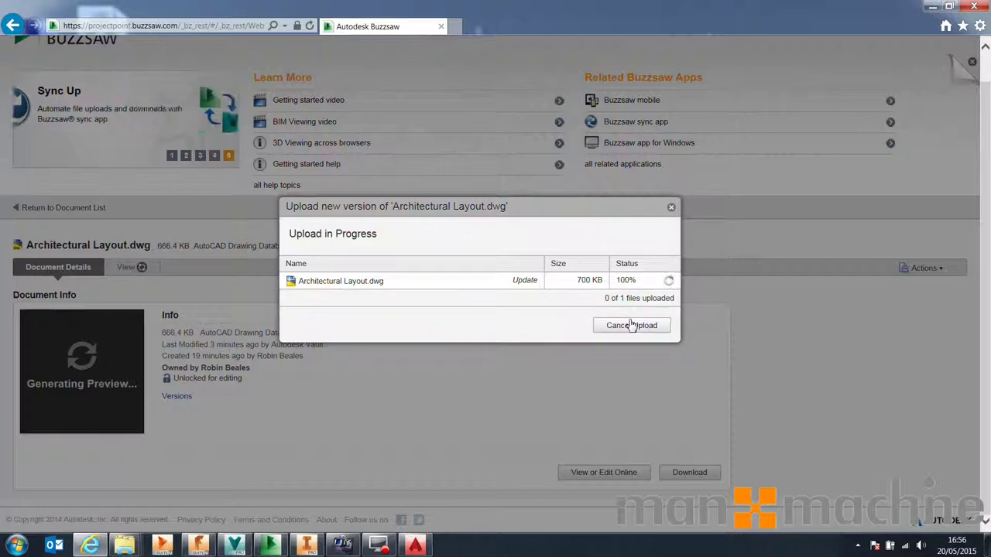
click(632, 325)
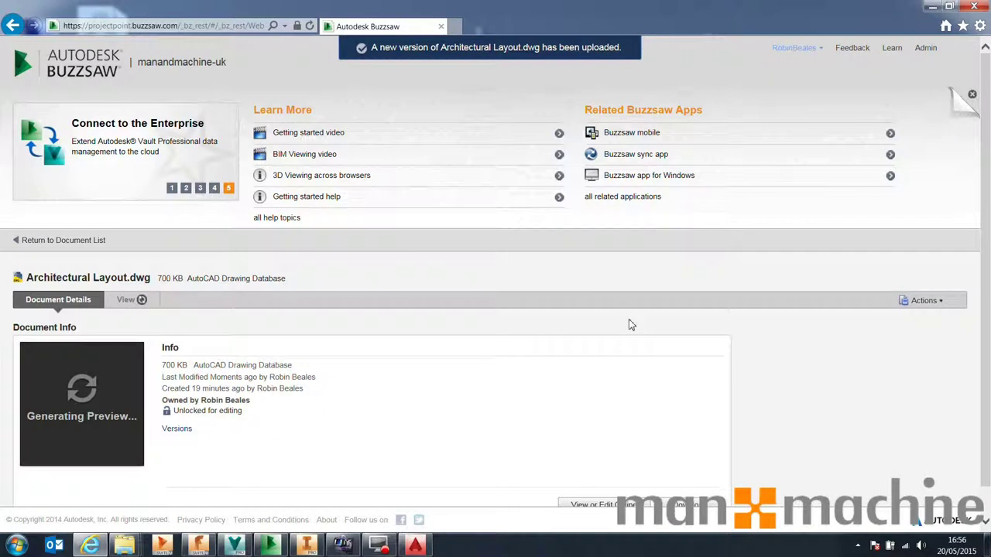
Review the document versions of Architectural Layout.dwg and close the list
click(175, 430)
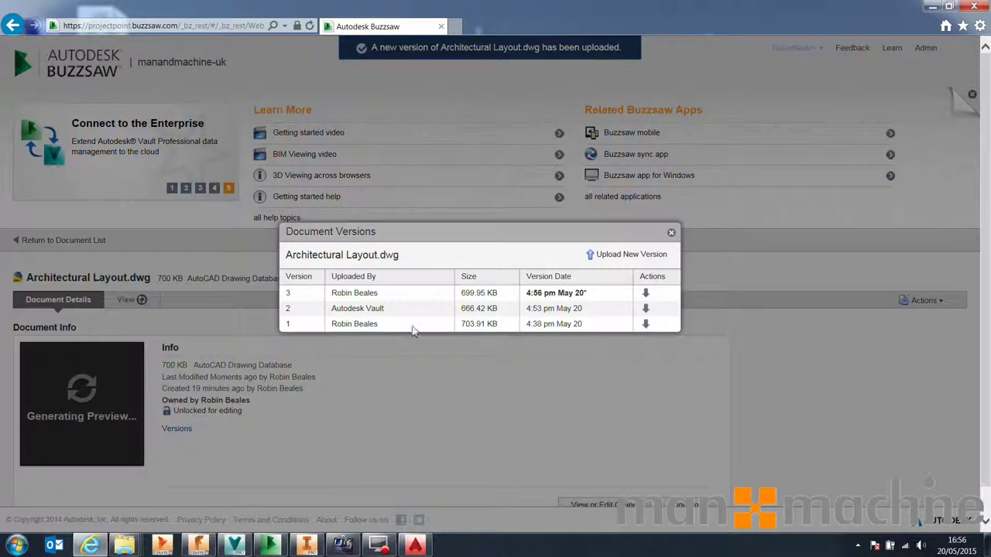
click(670, 233)
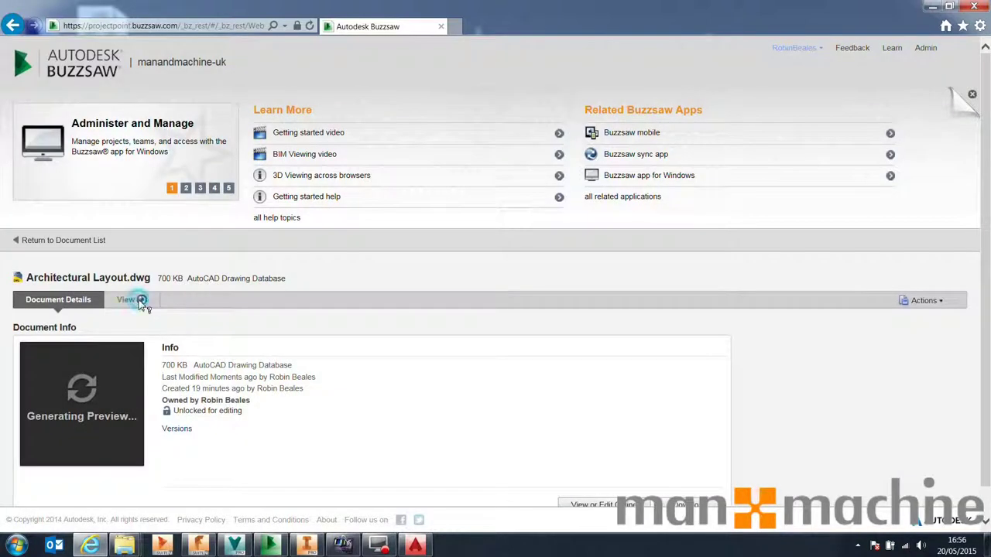
scroll(615, 461, down, 1)
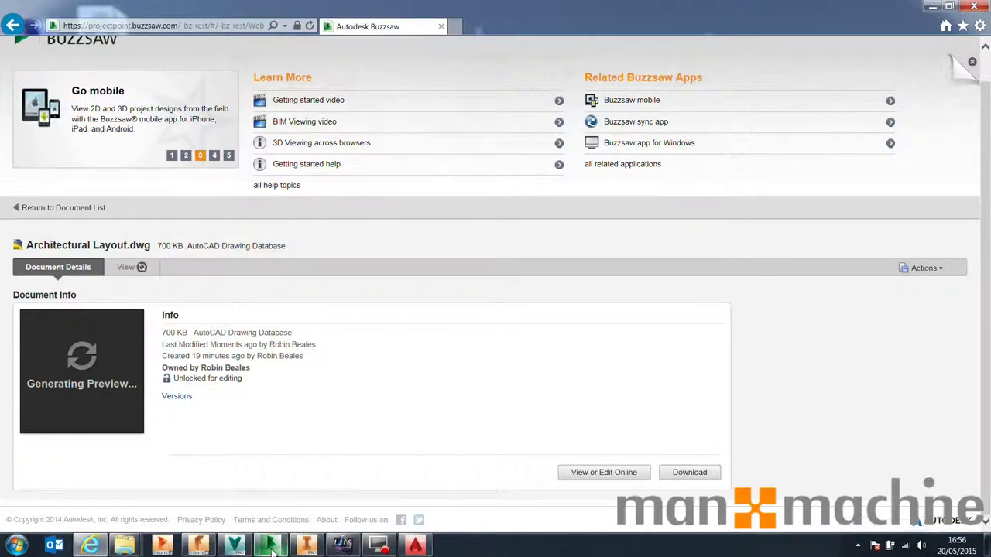
Switch to Vault, refresh it, run Autodesk Job Processor 2016 for Vault Professional for the queued synchronization, and exit the Job Processor
click(235, 547)
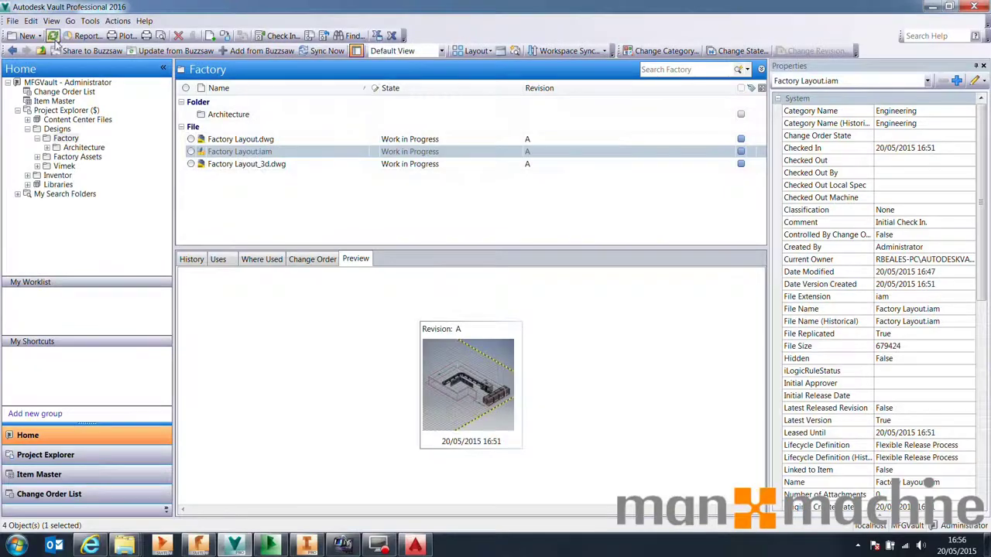
click(54, 37)
key(super)
text(job)
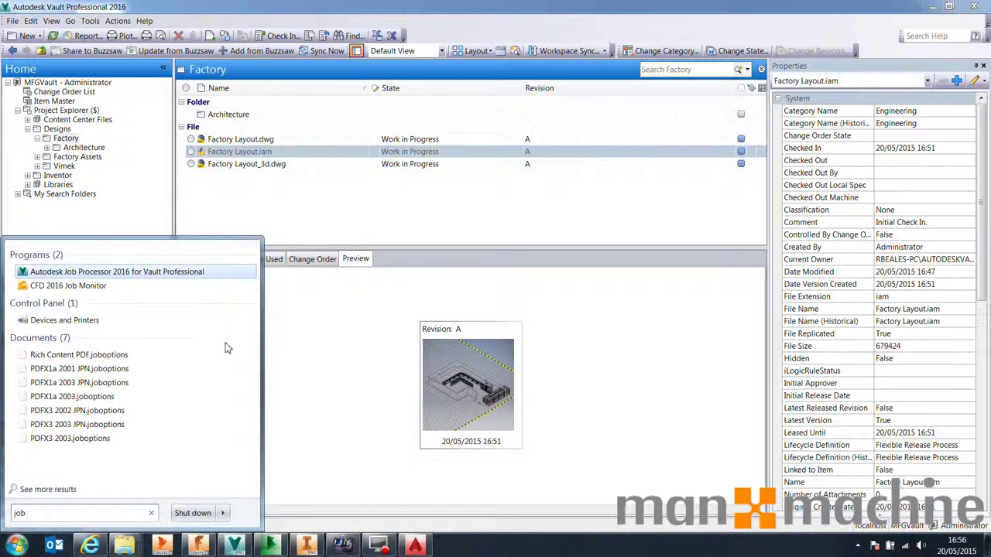
key(Return)
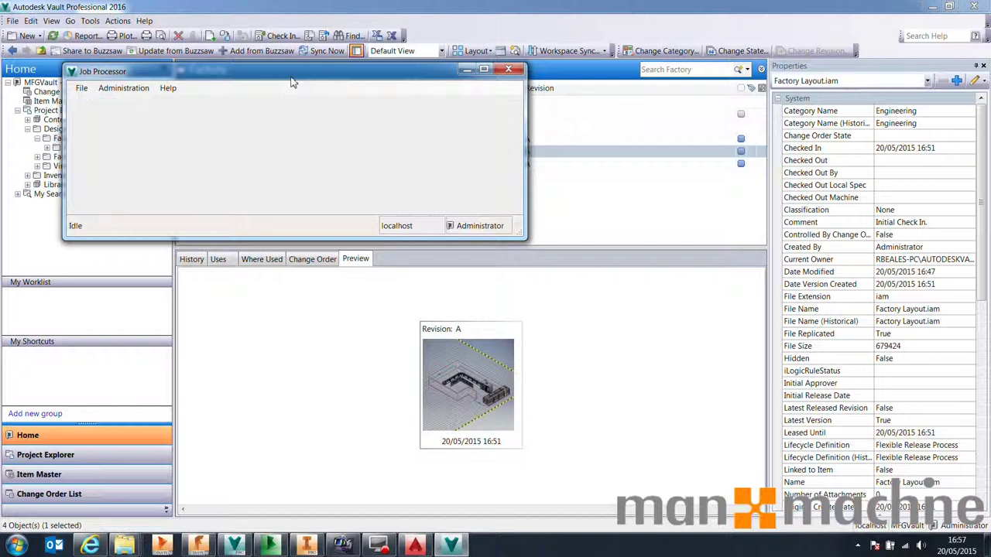
click(81, 87)
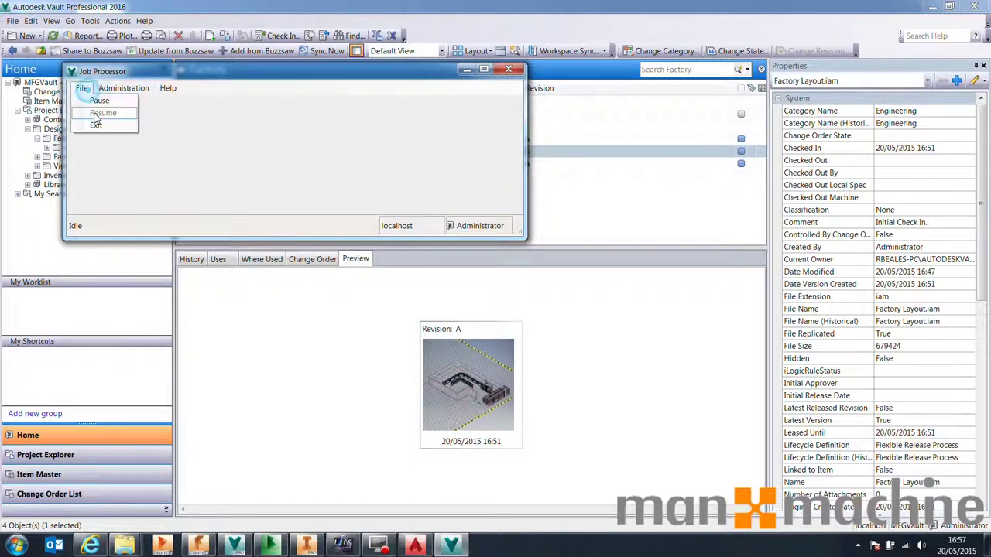
click(94, 123)
Refresh the Factory folder, open its Architecture subfolder, and get the latest version of Architectural Layout.dwg without checking it out
click(53, 36)
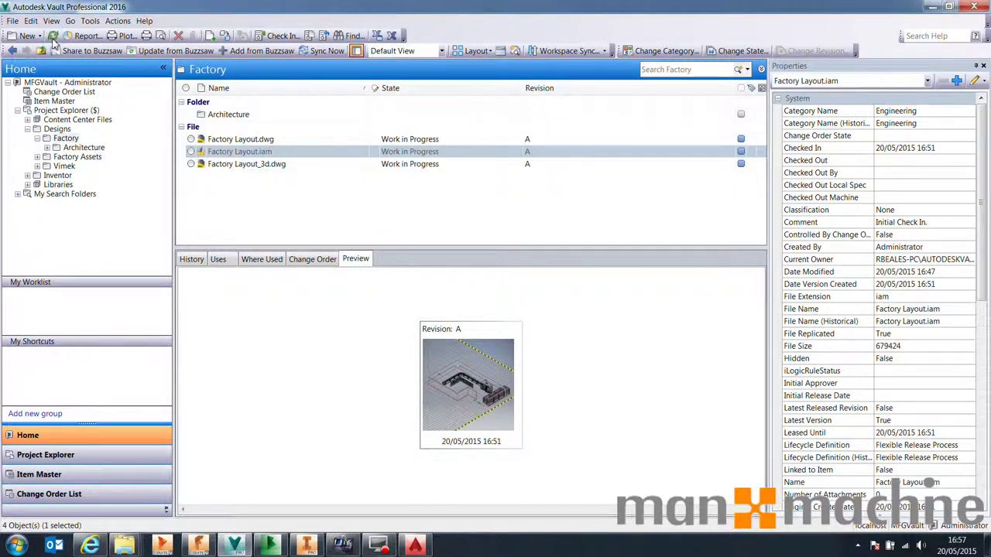
double_click(236, 114)
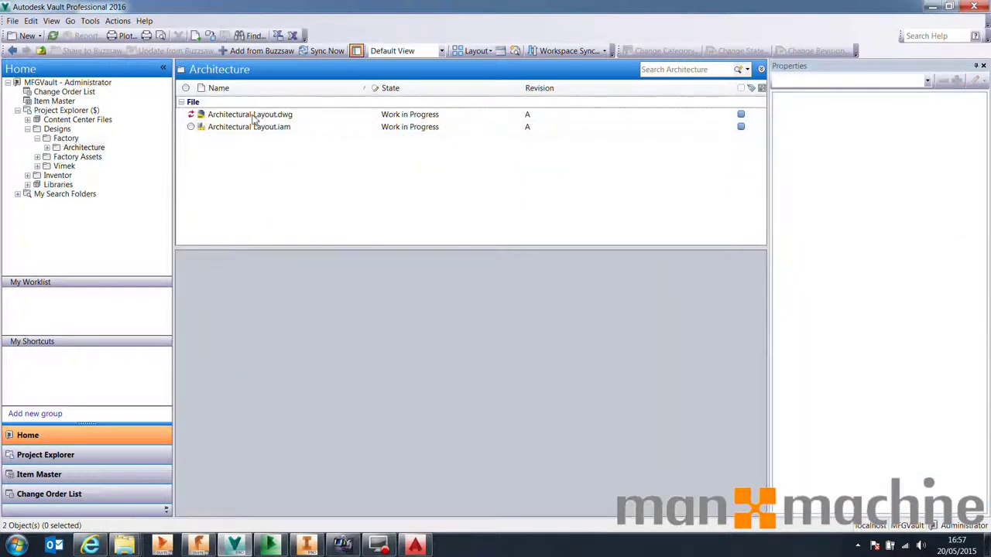
mouse_move(197, 124)
click(195, 116)
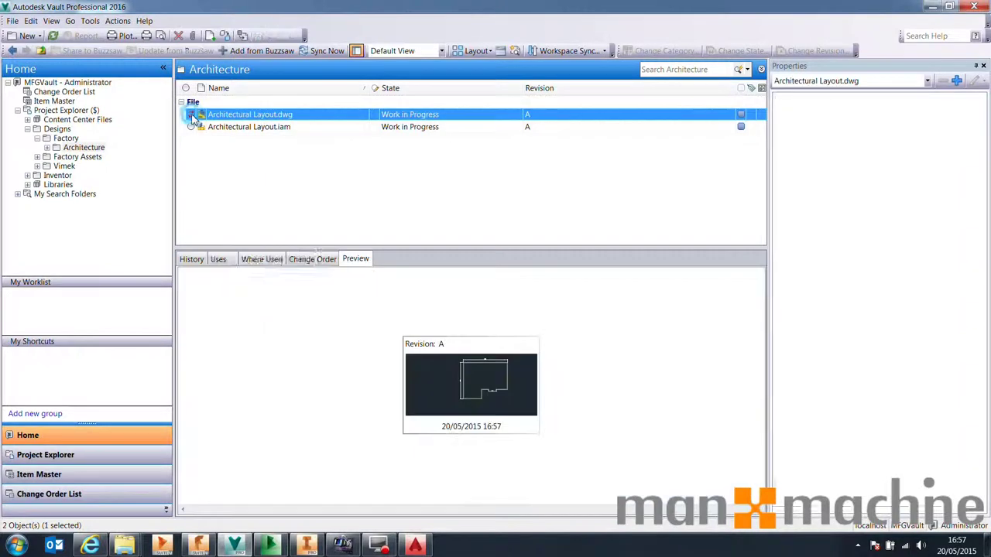
right_click(259, 115)
click(280, 210)
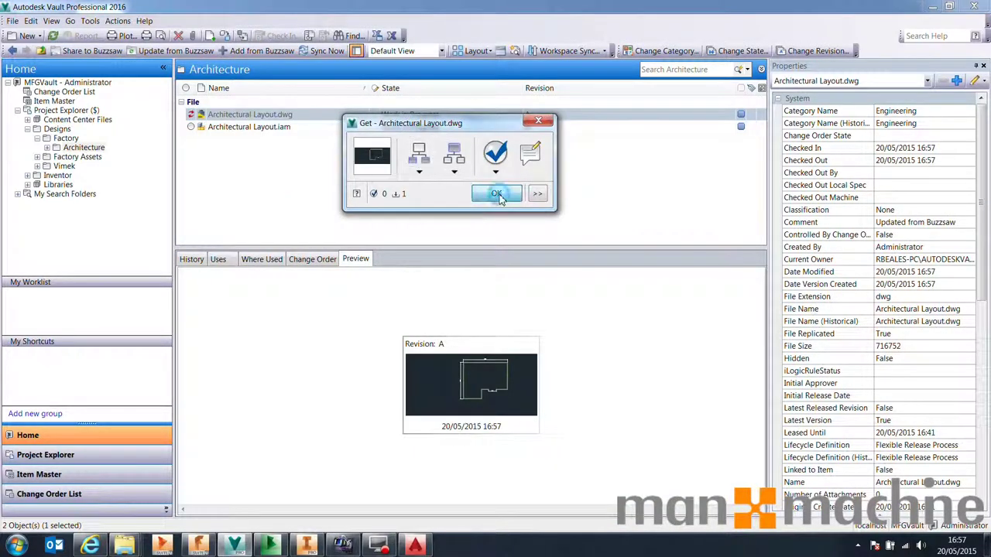
click(498, 195)
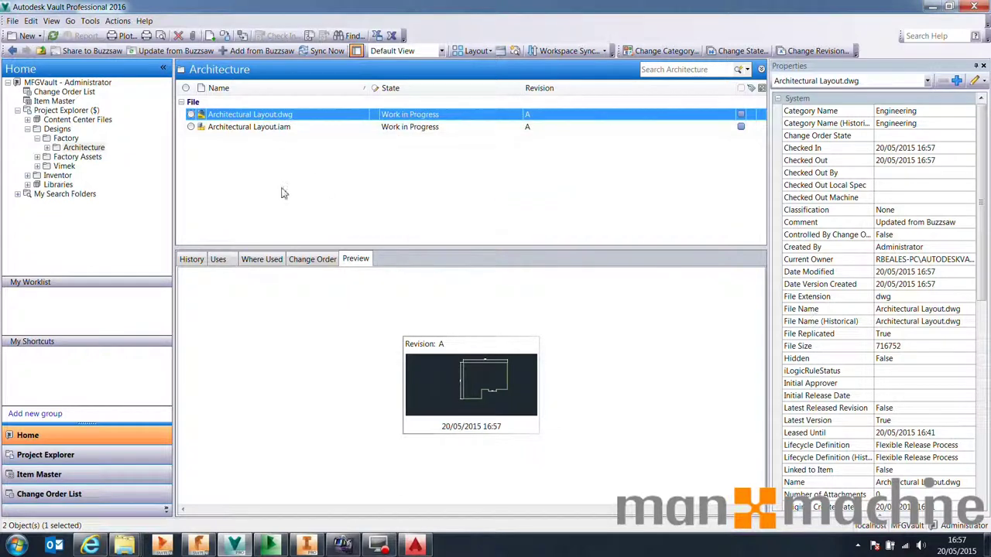
Open Factory Layout.dwg from the Factory folder in AutoCAD Architecture, checking it out of Vault
click(68, 138)
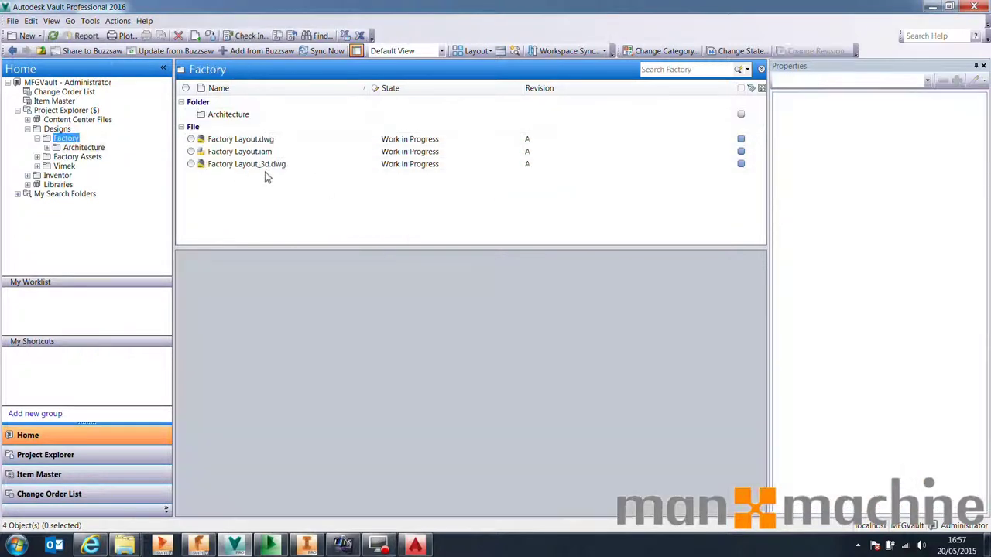
click(248, 141)
right_click(248, 141)
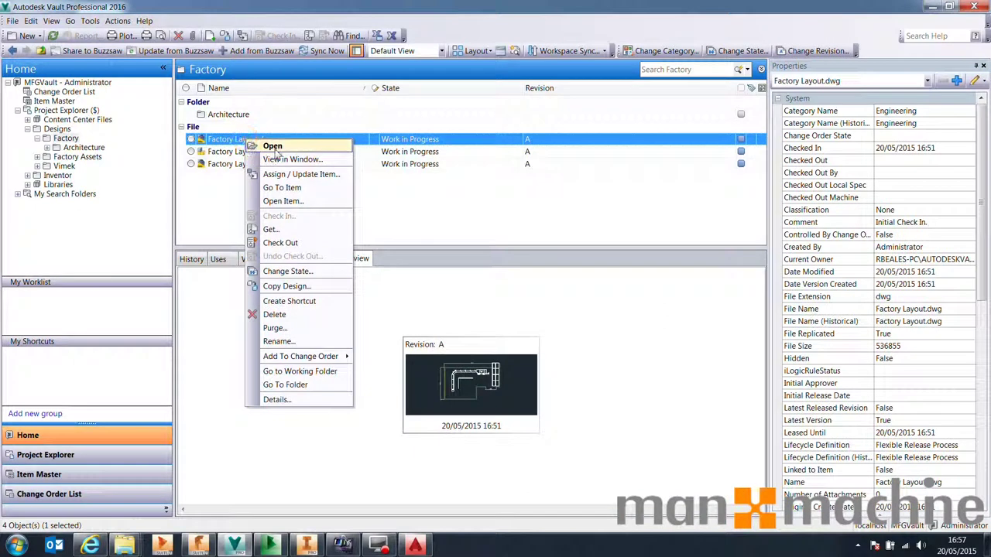
click(275, 149)
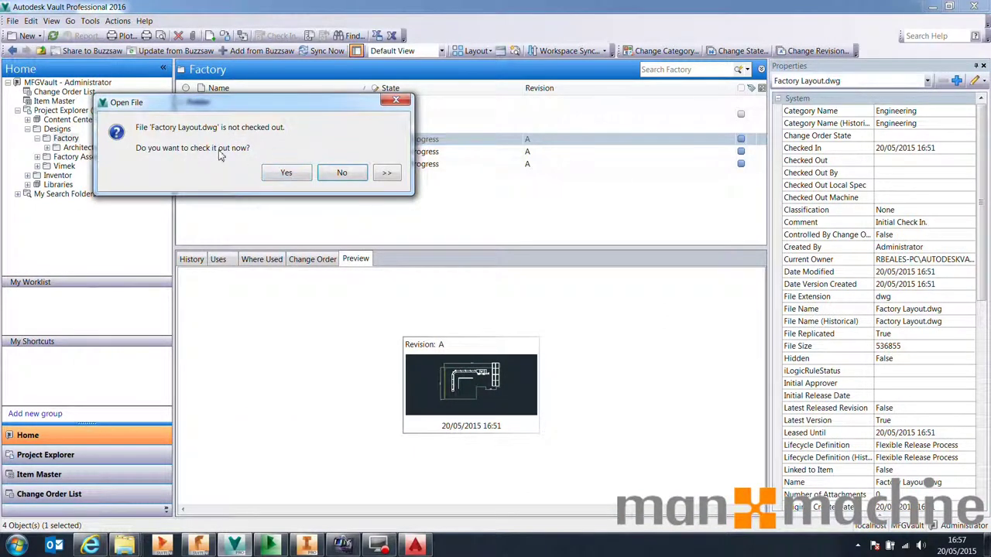
click(298, 177)
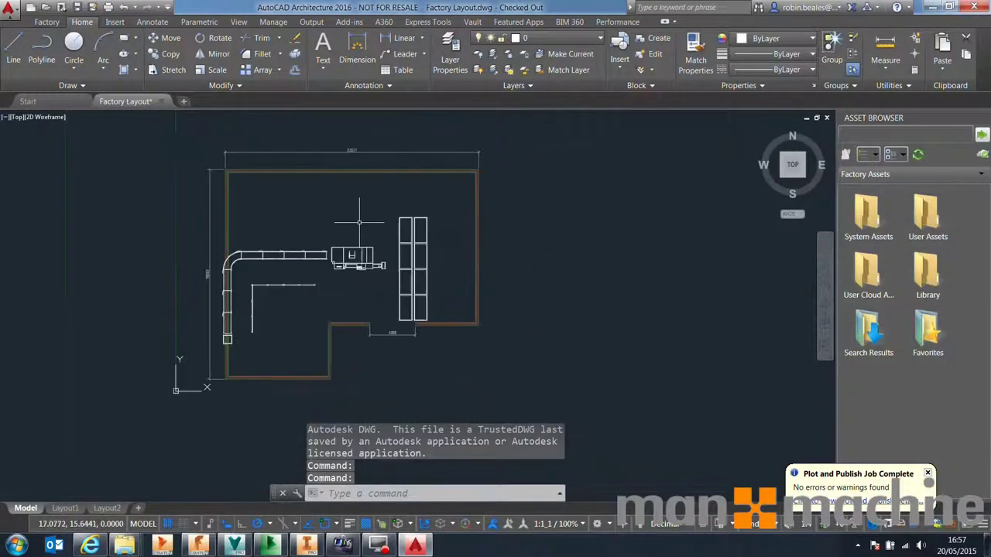
middle_drag(364, 216, 344, 229)
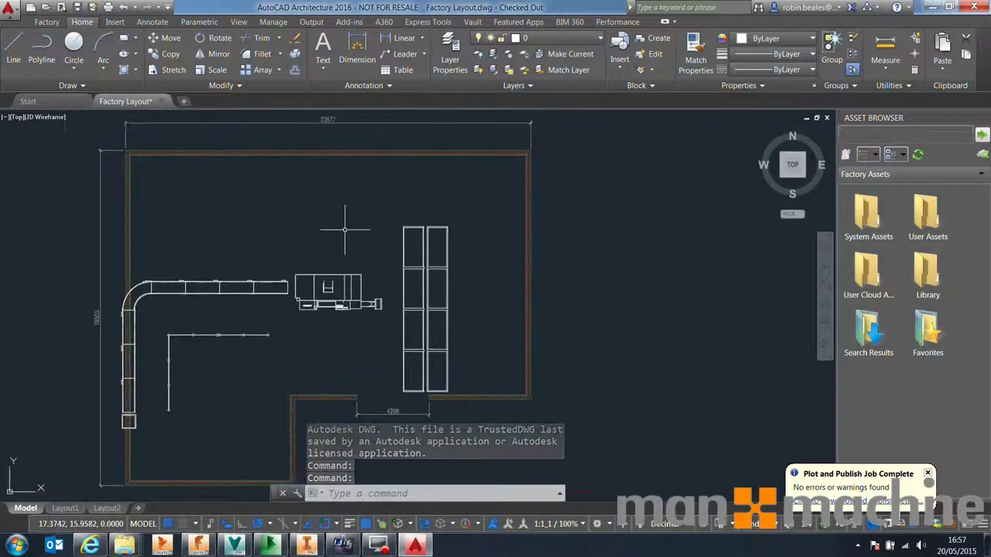
Switch to Inventor and delete the Architectural Layout:1 component from Factory Layout.iam, checking out all the files needed
click(306, 546)
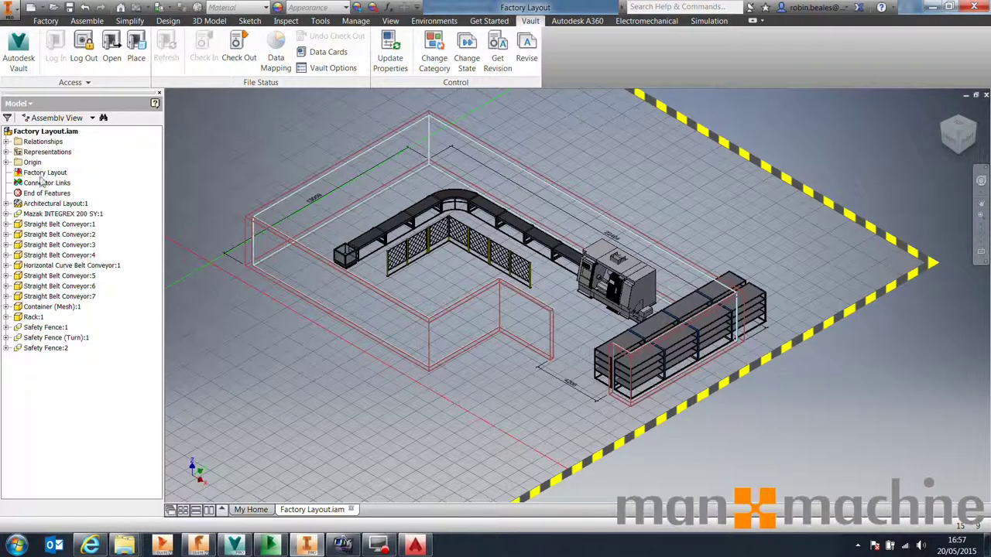
right_click(51, 203)
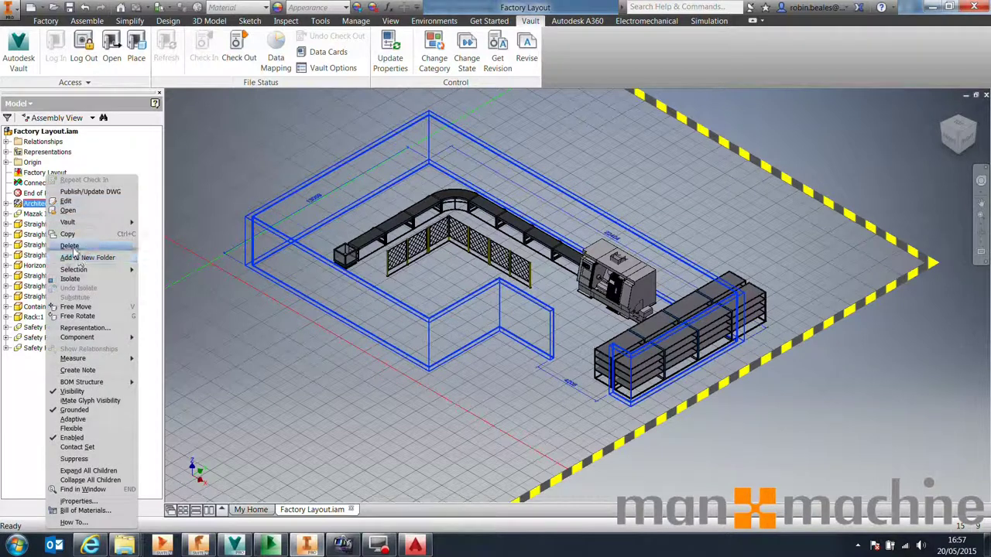
click(150, 252)
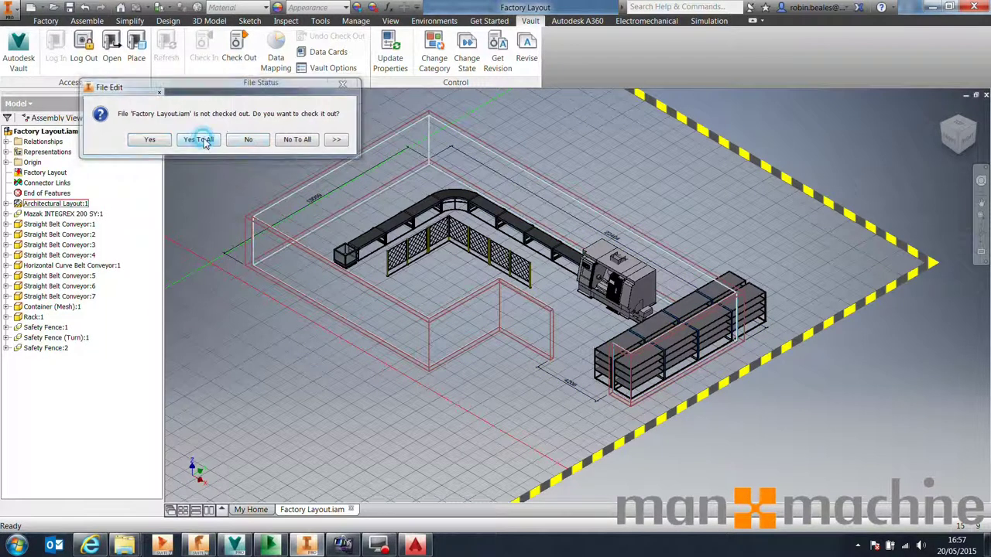
click(199, 140)
click(605, 320)
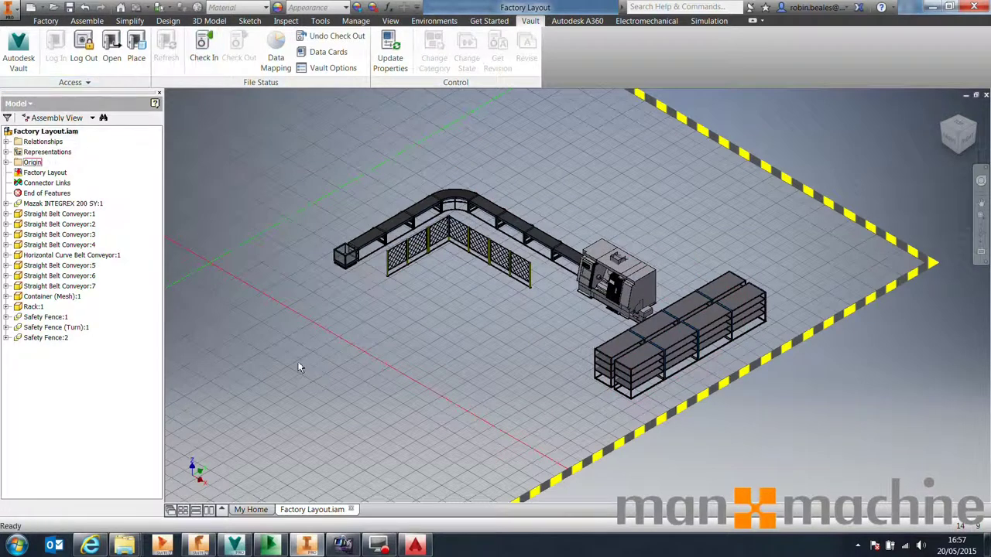
Switch back to AutoCAD Architecture and move the double rack block about 4.17 units horizontally towards the building's right wall
key(alt+Tab)
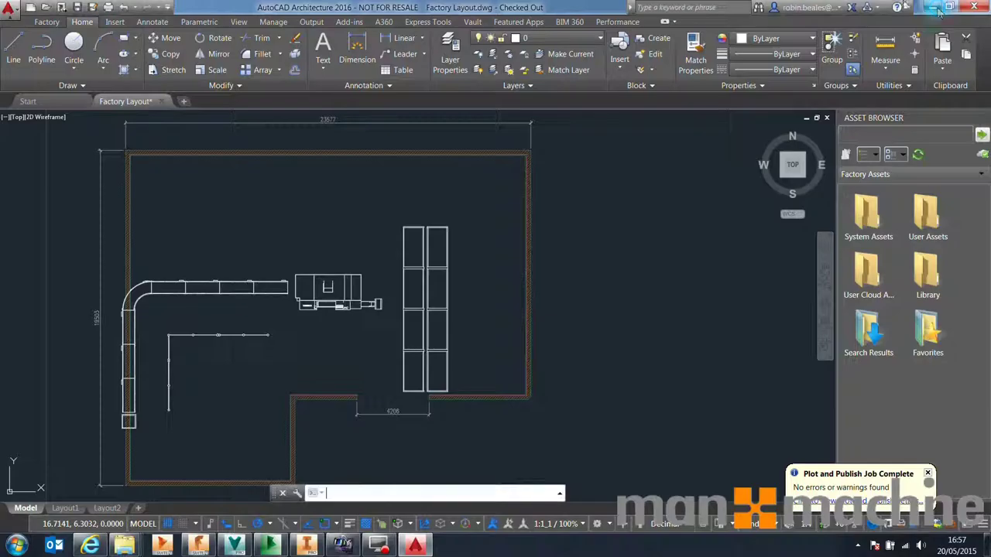
middle_drag(208, 347, 234, 333)
click(496, 375)
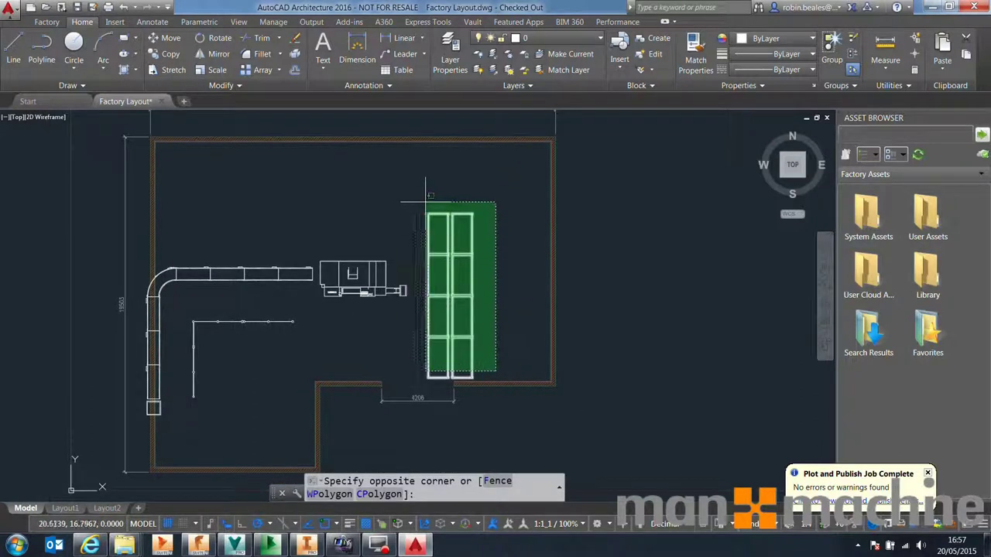
click(399, 178)
text(M)
key(Return)
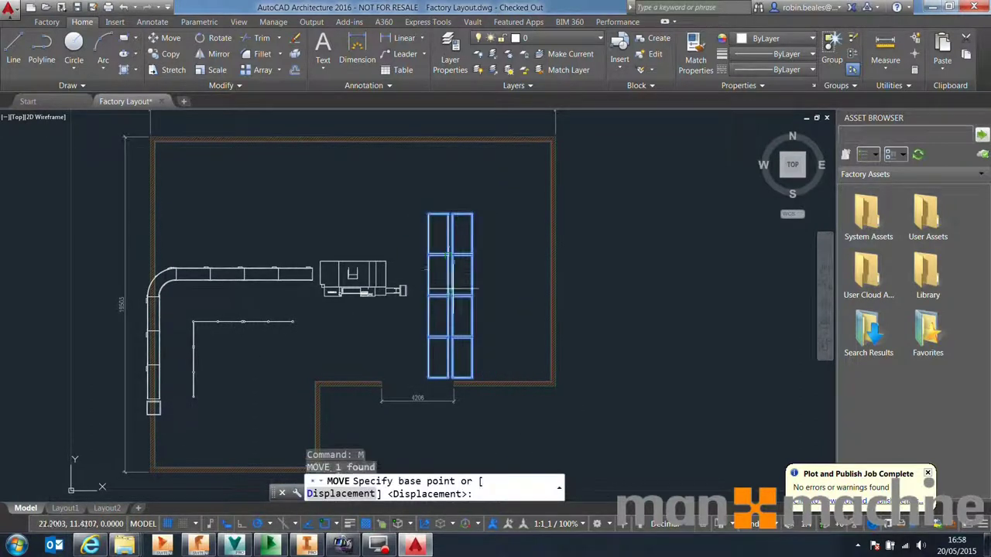
click(452, 296)
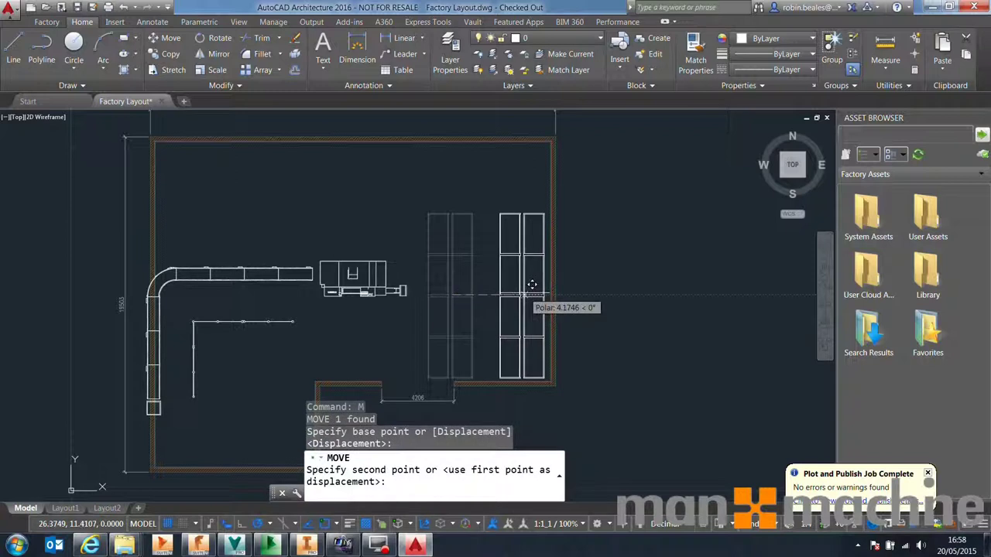
click(532, 285)
Move the machine, all its conveyors and the container up to the building's upper wall, towards the upper-right corner
click(453, 314)
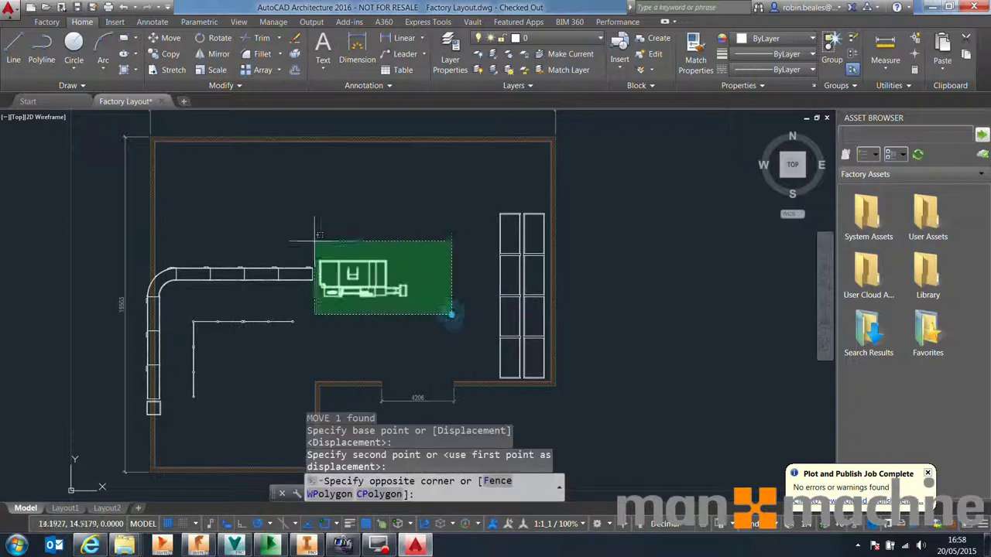
click(148, 186)
click(179, 320)
middle_drag(164, 347, 190, 308)
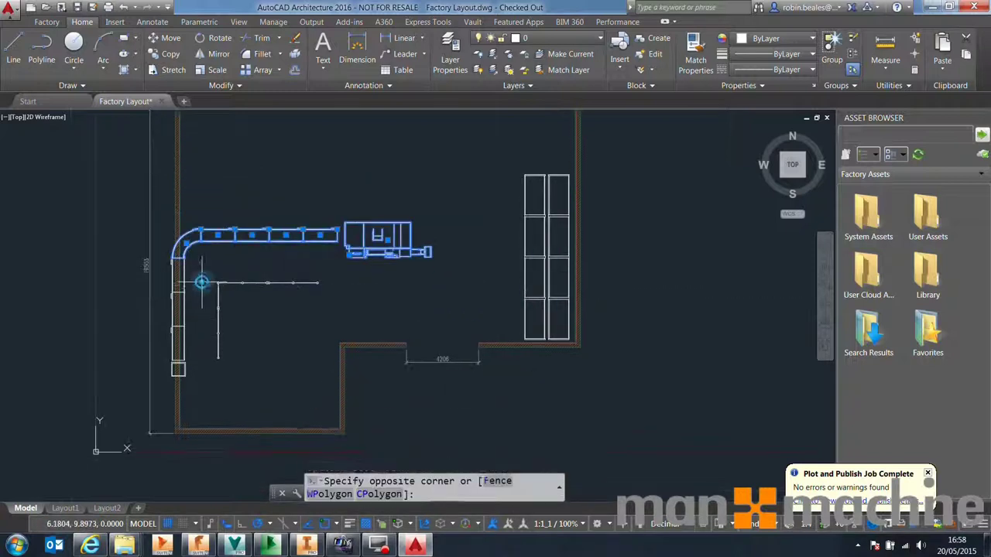
click(184, 375)
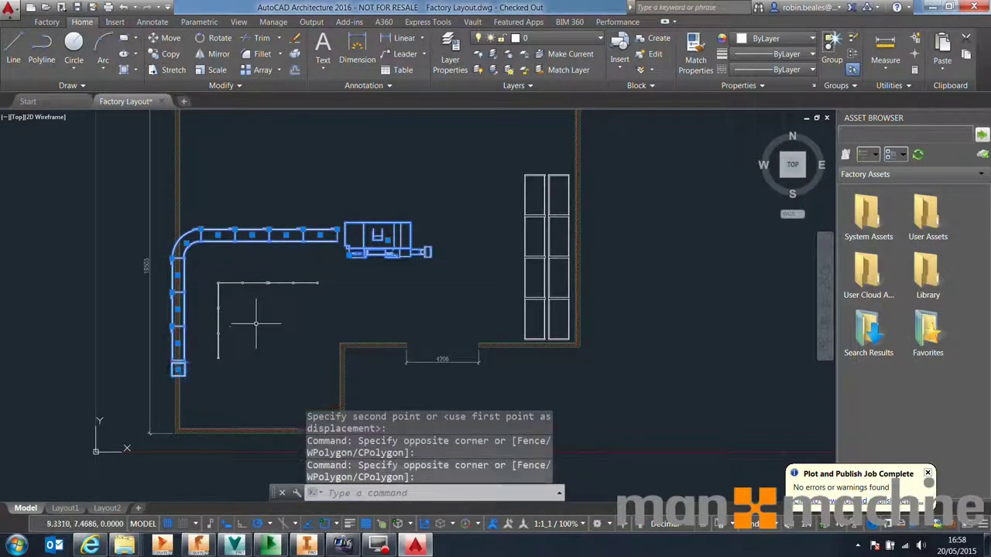
text(m)
key(Return)
click(403, 212)
middle_drag(439, 122, 444, 195)
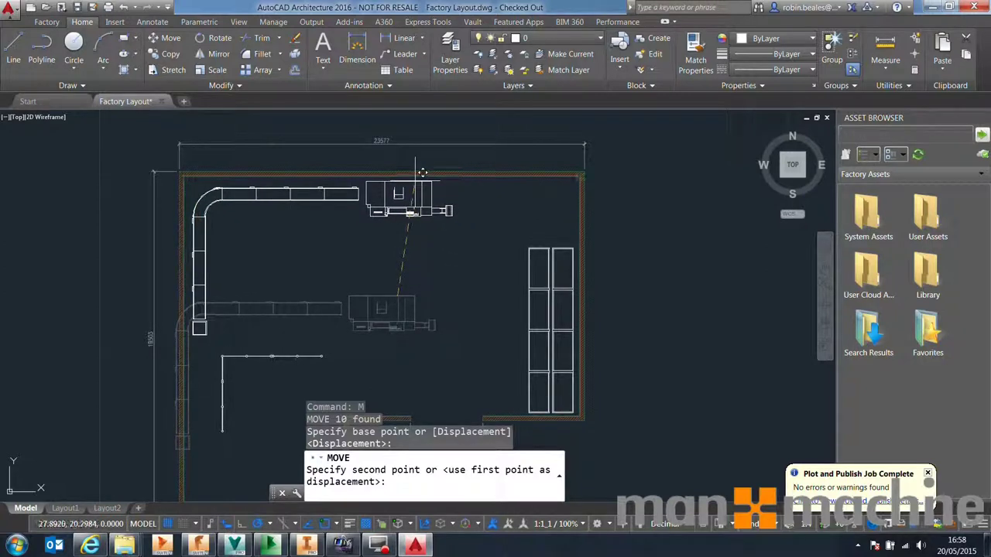
click(585, 172)
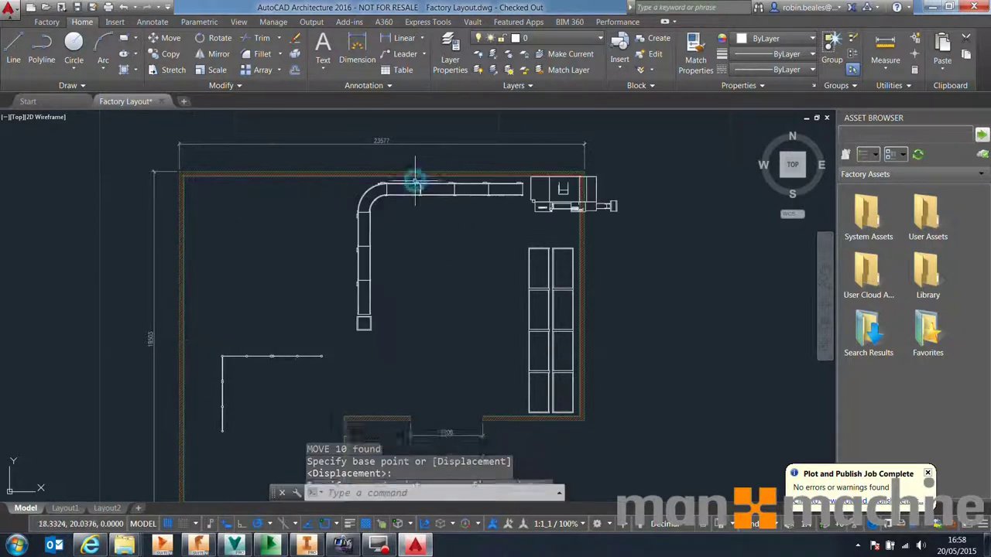
Move the machine, conveyors and container back to the left so they sit in the building's upper-left corner
click(551, 225)
click(398, 194)
click(402, 246)
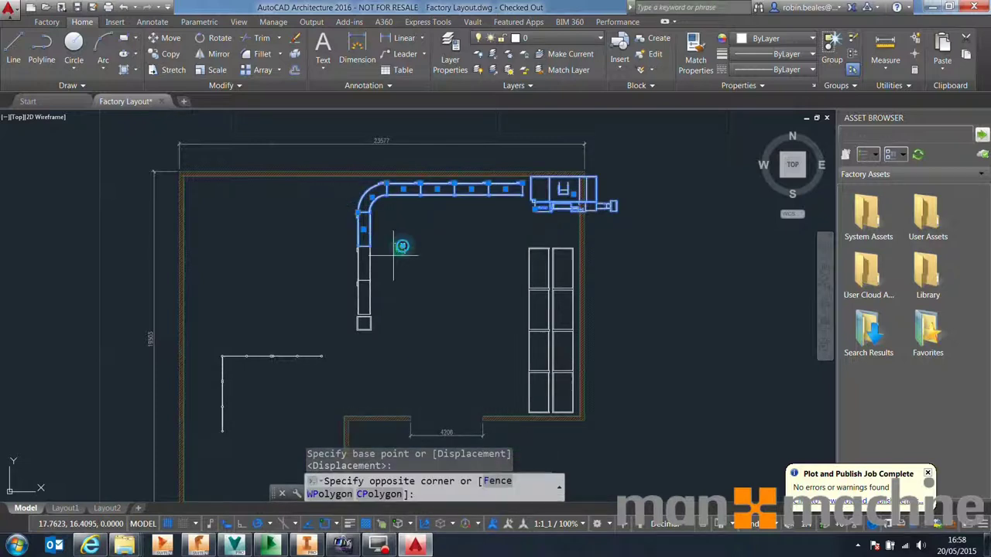
click(343, 339)
text(m)
key(Return)
click(470, 220)
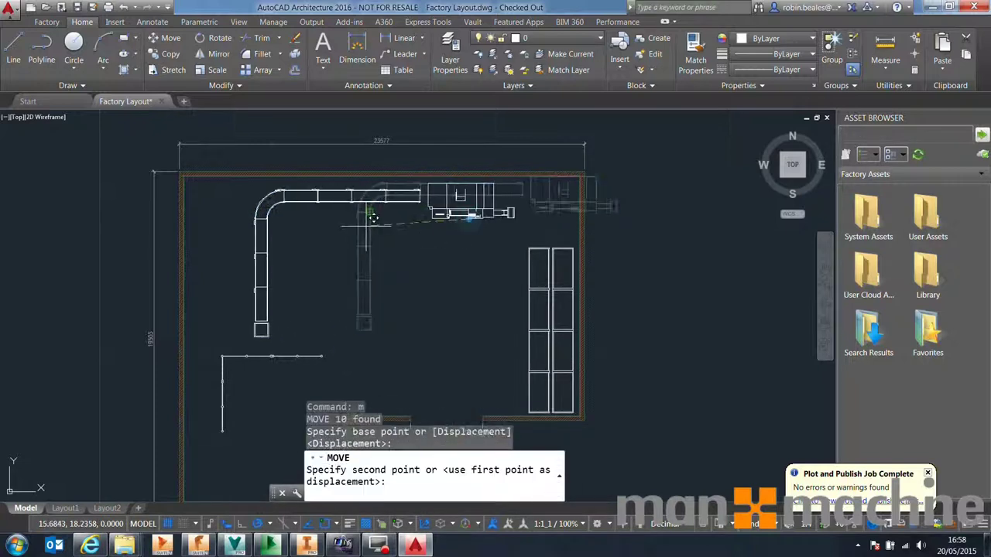
click(310, 221)
Move the three safety fence pieces up inside the conveyor bend, with their right end below the upper conveyor run's right end
middle_drag(350, 370, 393, 322)
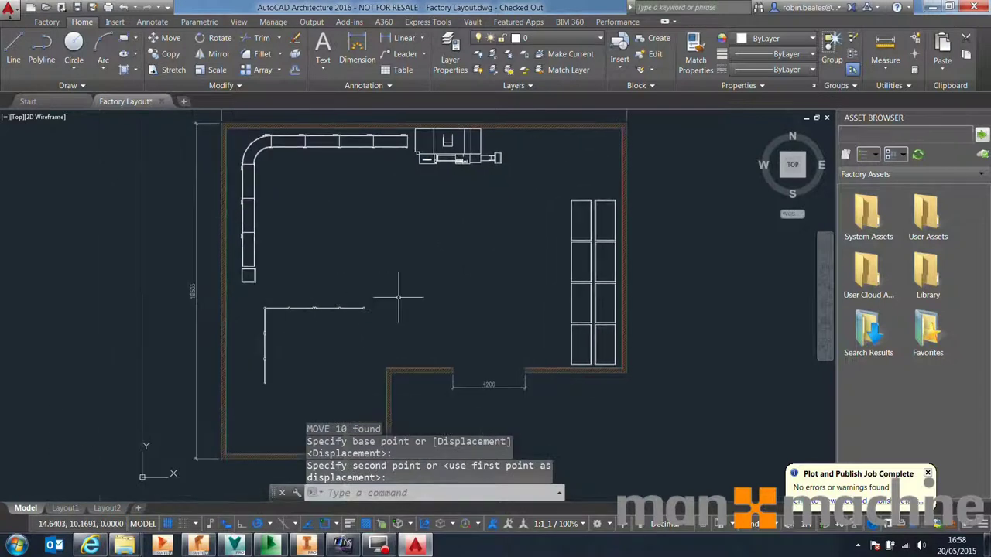
click(403, 291)
click(260, 361)
text(m)
key(Return)
click(364, 308)
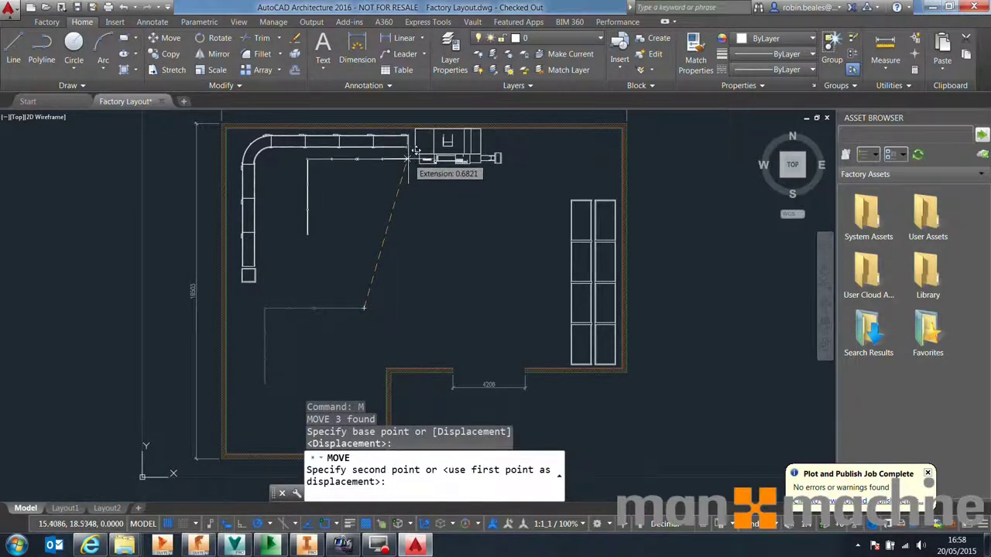
click(408, 161)
scroll(306, 172, up, 6)
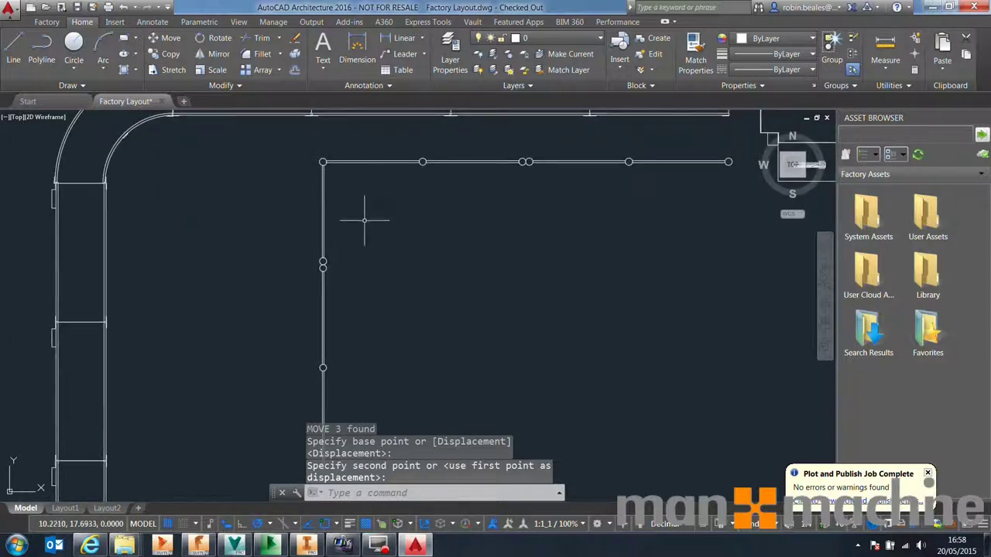
scroll(360, 215, down, 4)
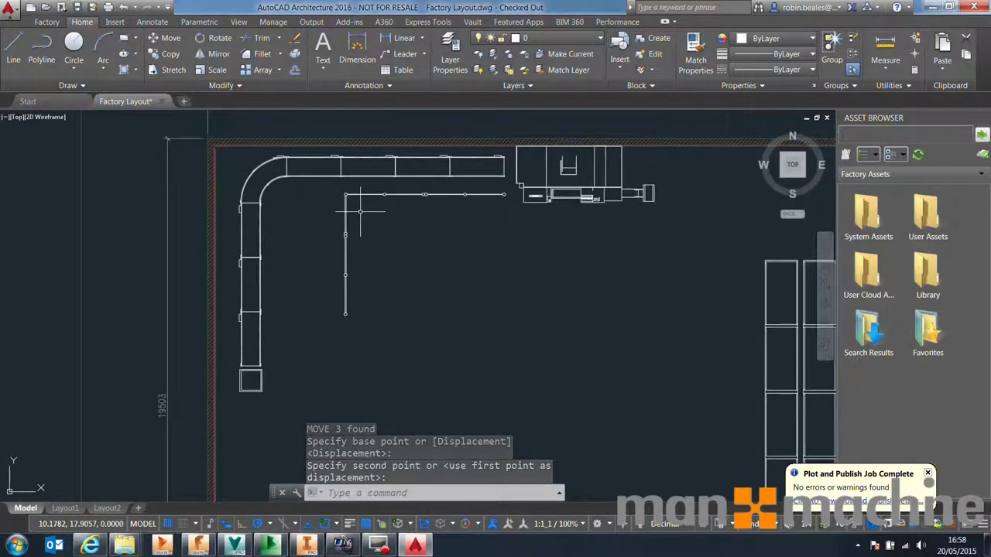
click(361, 298)
click(304, 334)
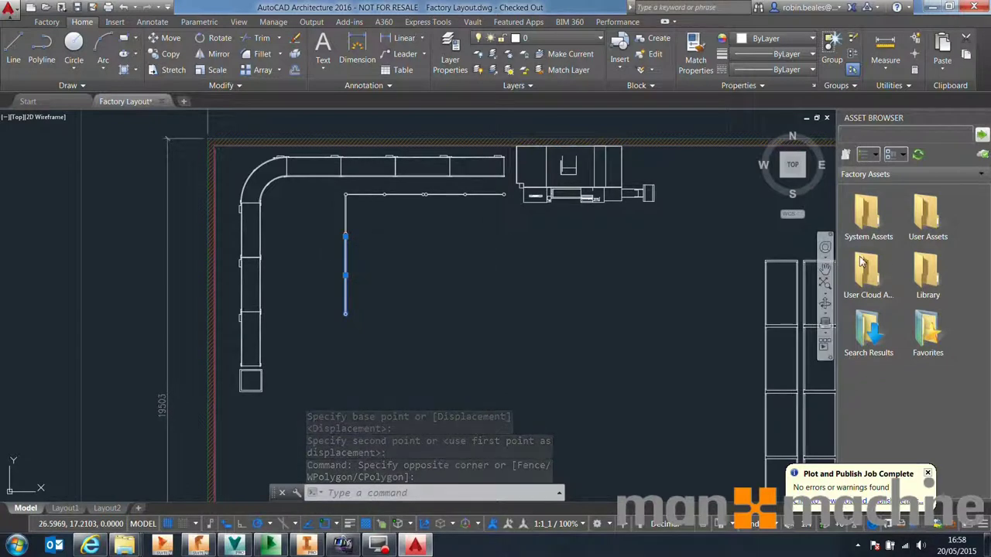
double_click(886, 236)
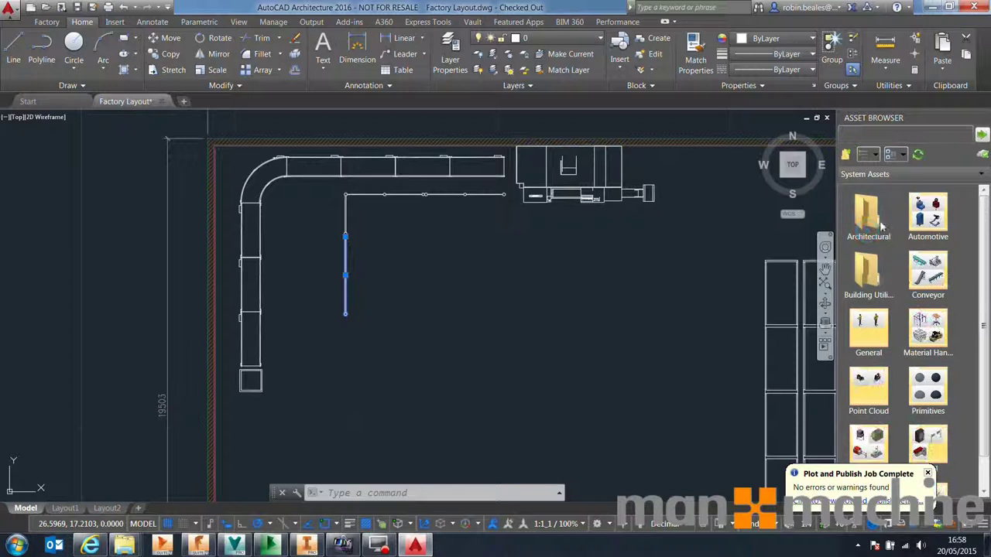
scroll(986, 246, down, 1)
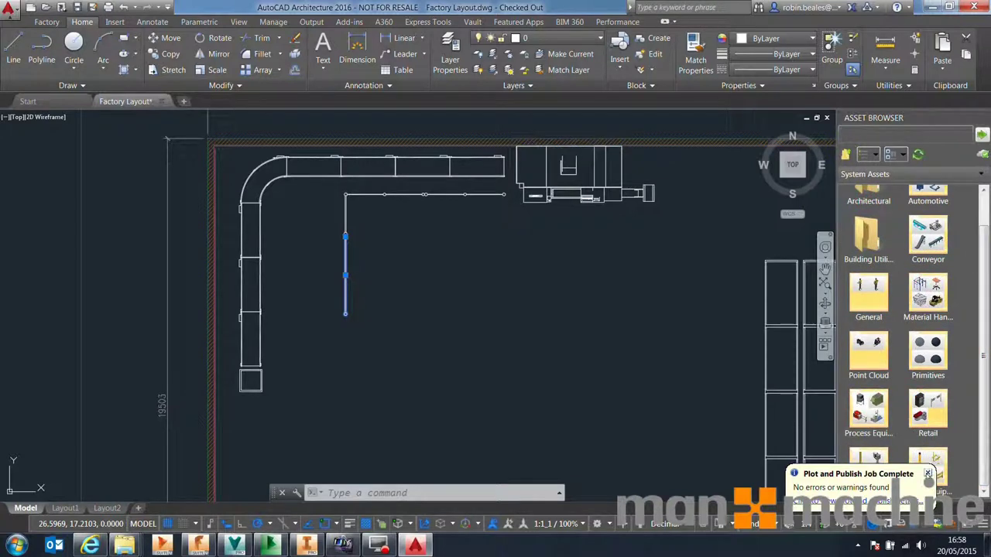
Copy the lowest safety fence piece with its upper end as base point and paste it onto its lower end, extending the fence
click(388, 276)
click(312, 339)
key(ctrl+shift+c)
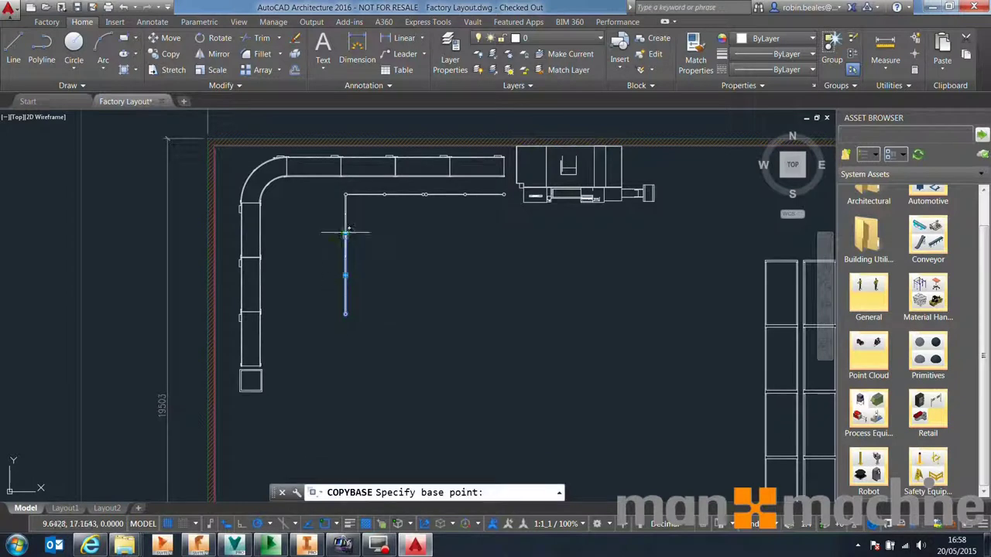
click(345, 237)
key(ctrl+v)
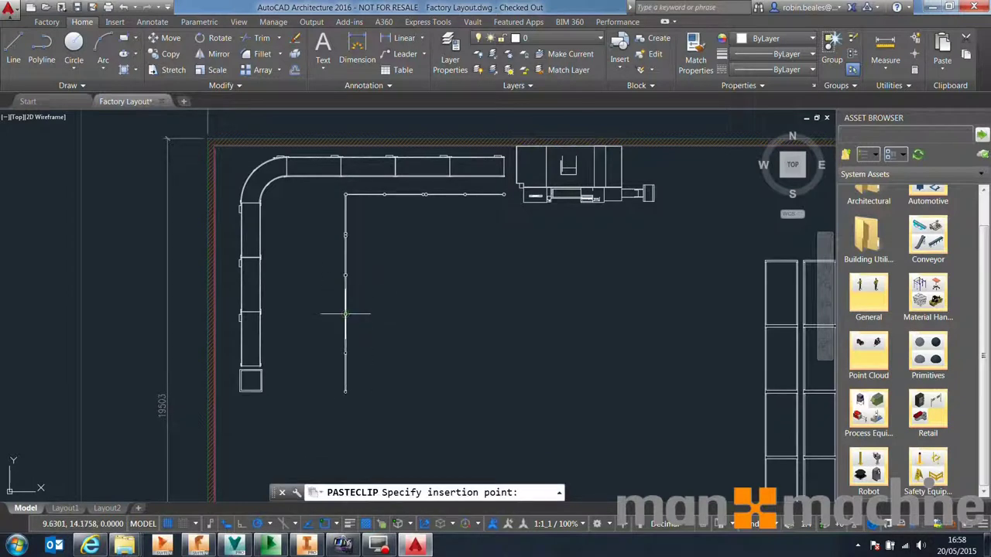
click(345, 314)
click(341, 349)
click(376, 343)
click(327, 372)
click(367, 368)
key(Escape)
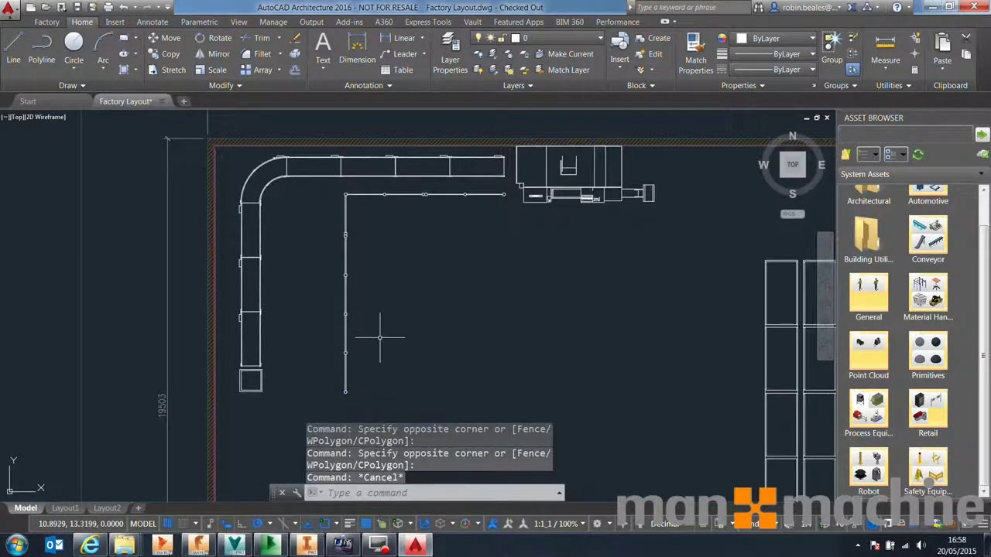
Save the drawing and sync it to Inventor, checking out all related files and declining to check in Factory Layout.dwg
click(77, 7)
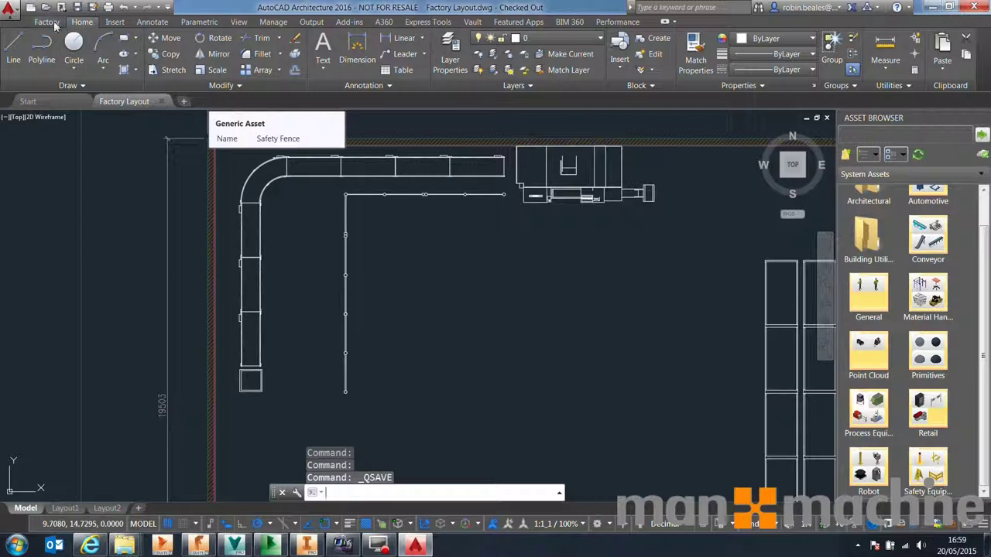
click(46, 22)
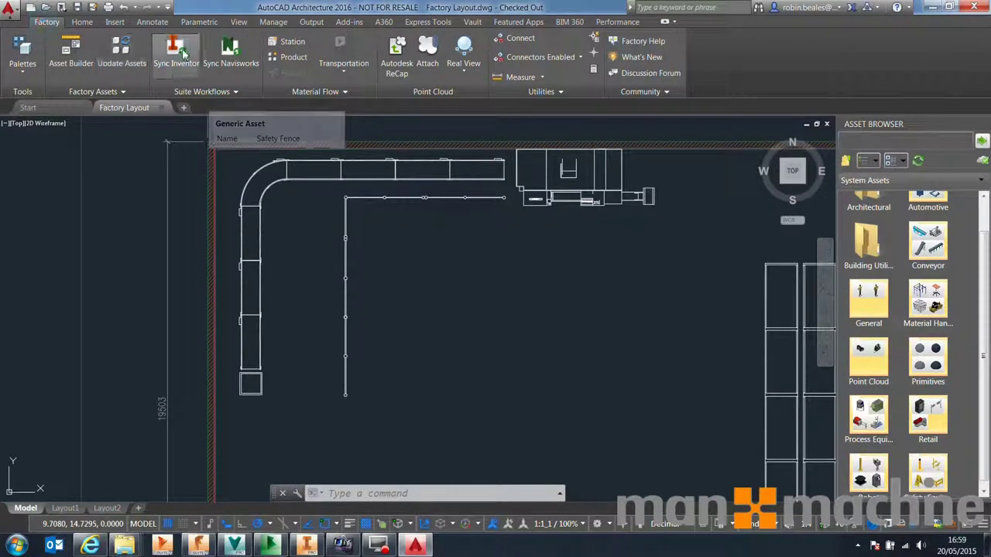
click(178, 48)
click(544, 273)
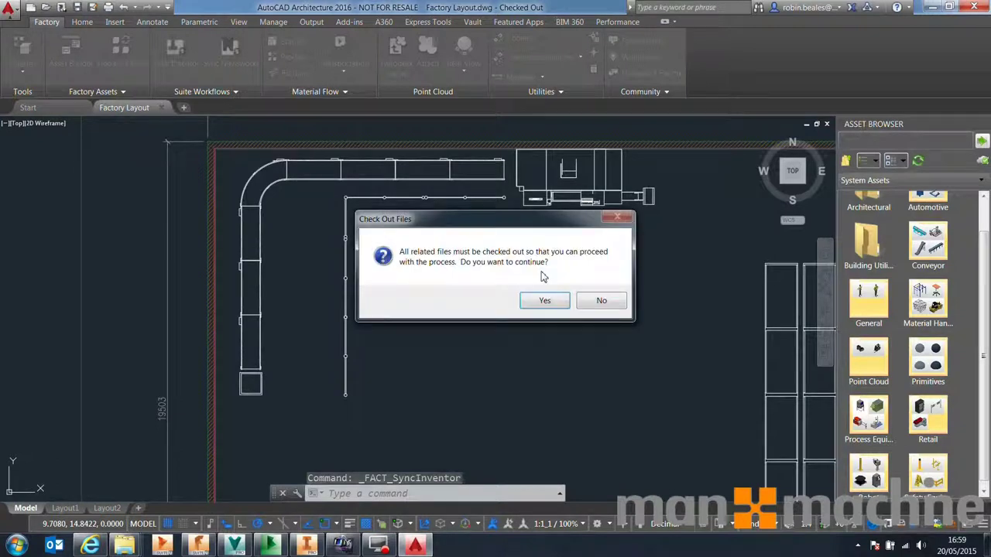
key(Return)
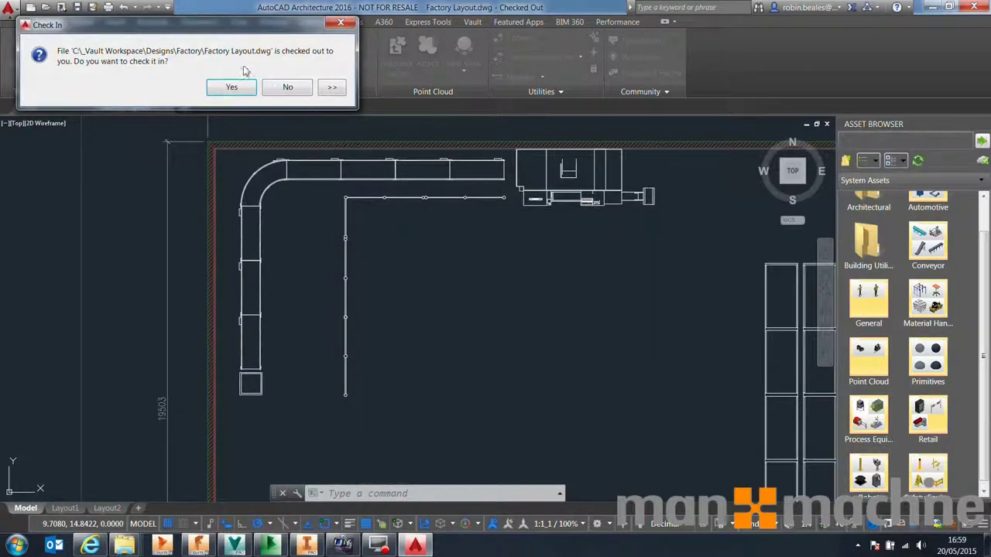
click(287, 87)
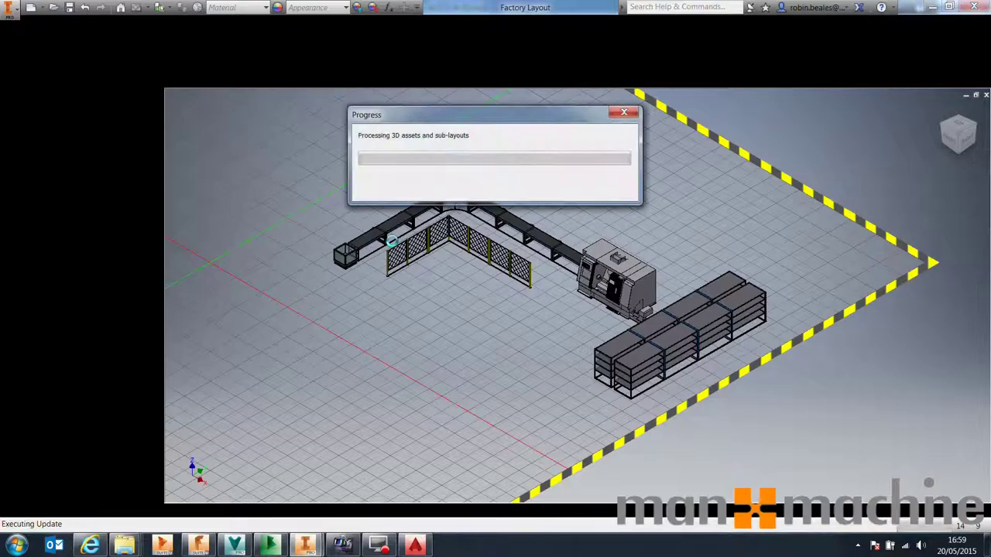
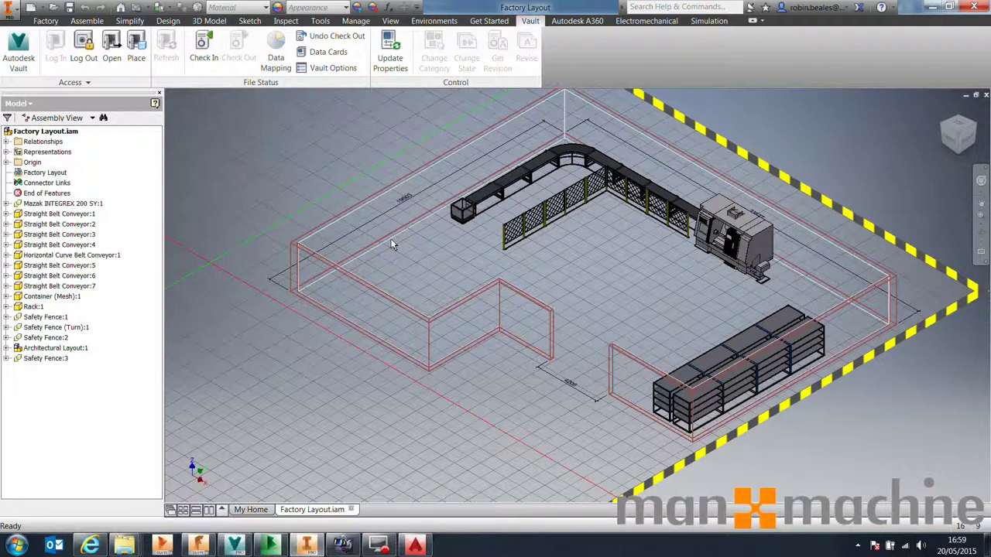
View the synced Inventor layout from the top and open the Asset Browser as a floating palette beside the building
shift+middle_drag(496, 218, 472, 230)
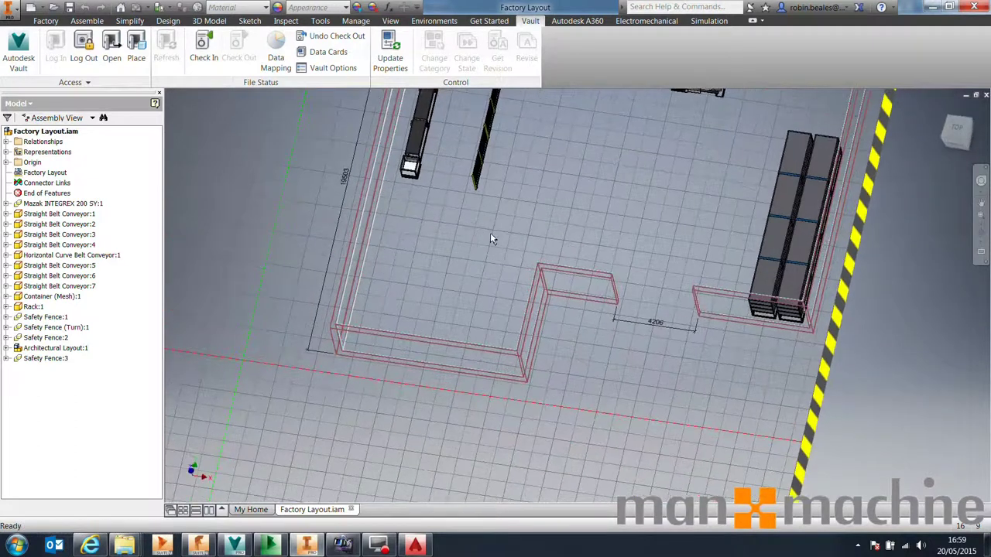
scroll(471, 230, up, 3)
click(958, 133)
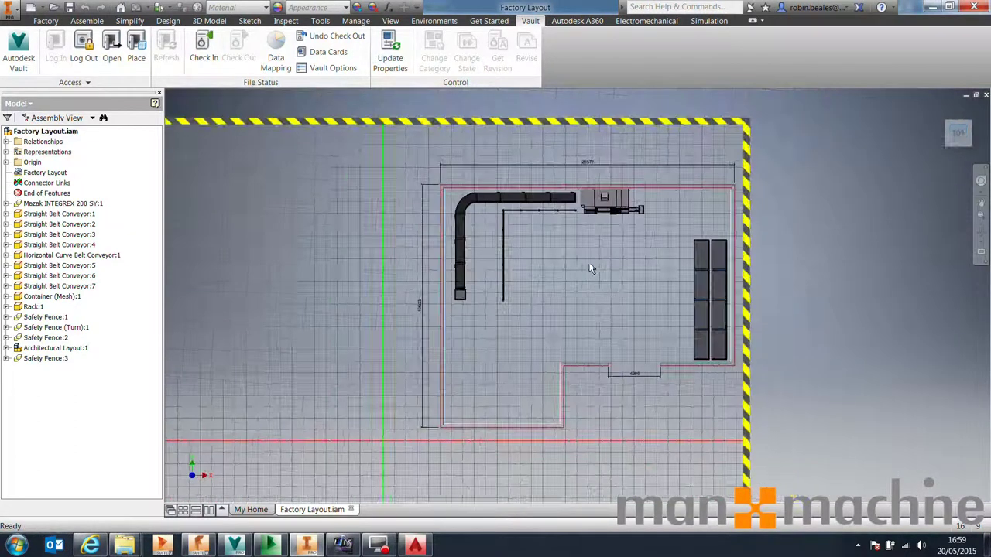
click(45, 21)
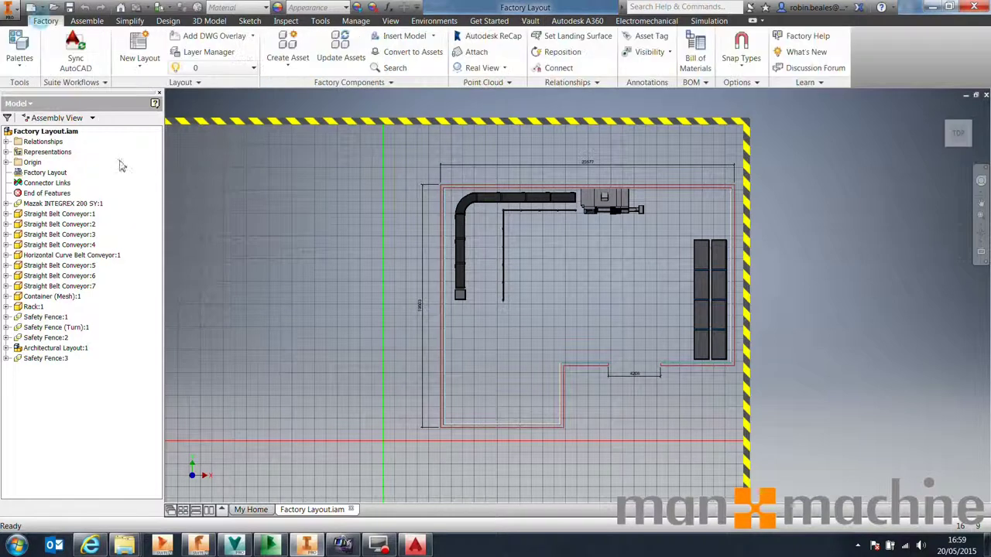
click(20, 51)
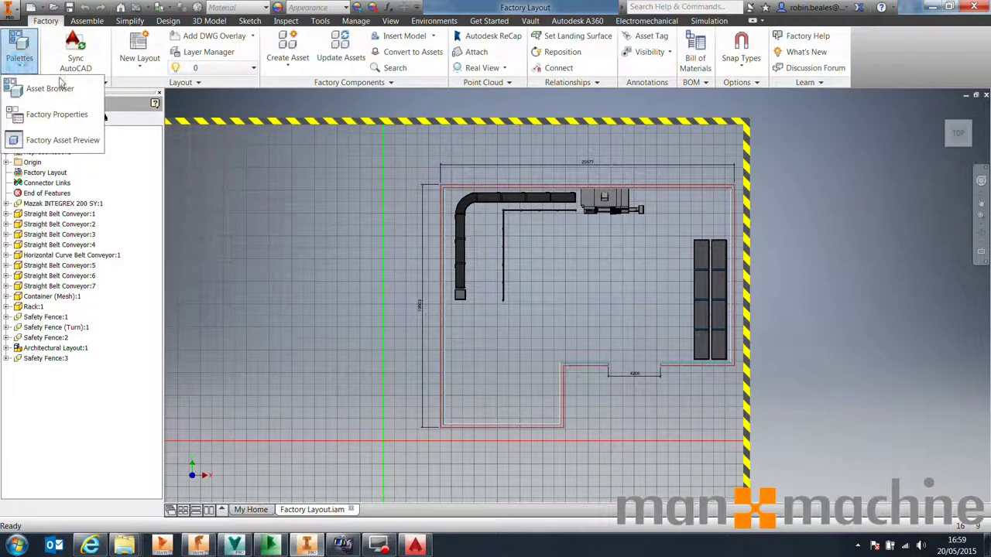
click(23, 65)
click(49, 89)
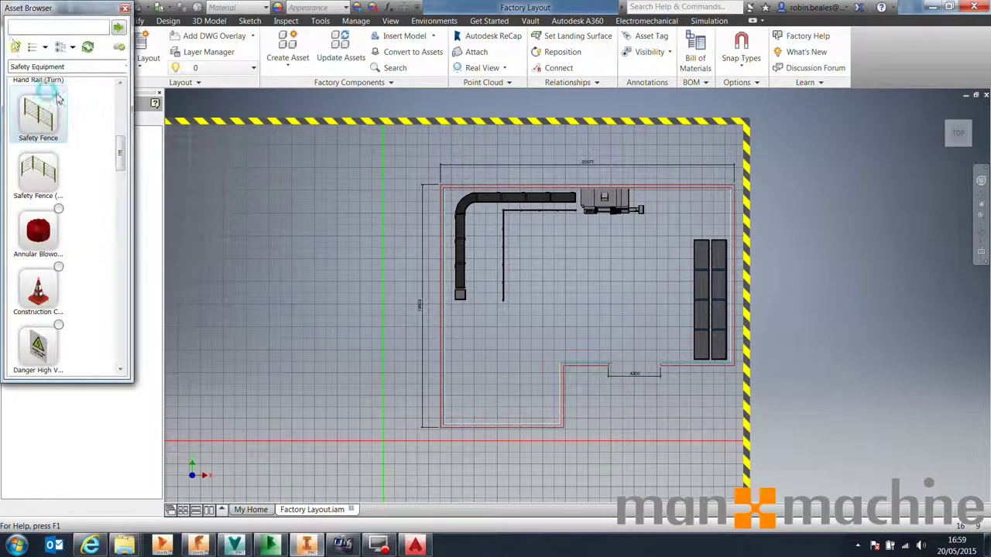
drag(30, 14, 200, 119)
Try to reposition the machine, conveyors, container and safety fences together, moving them straight away from the building's upper wall
click(587, 201)
key(End)
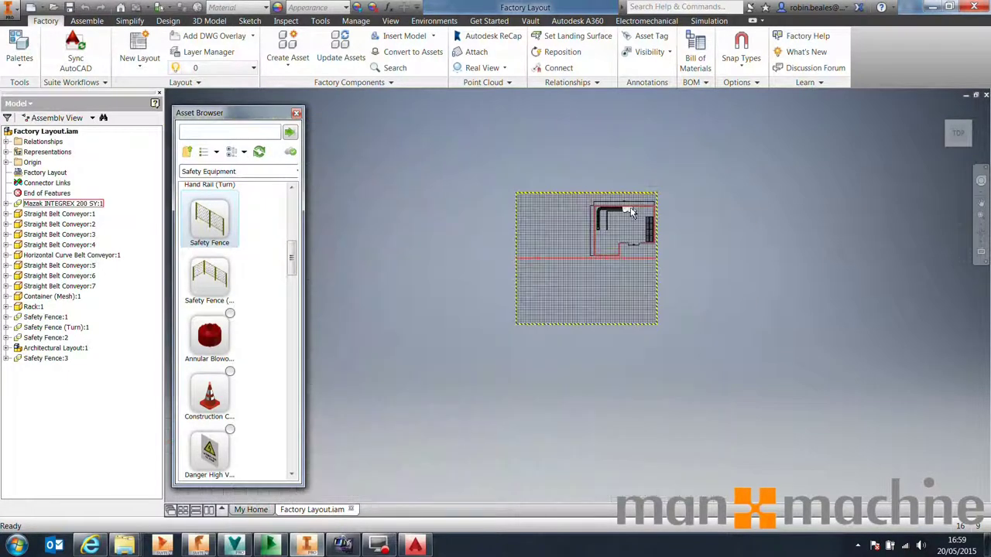
scroll(573, 200, down, 8)
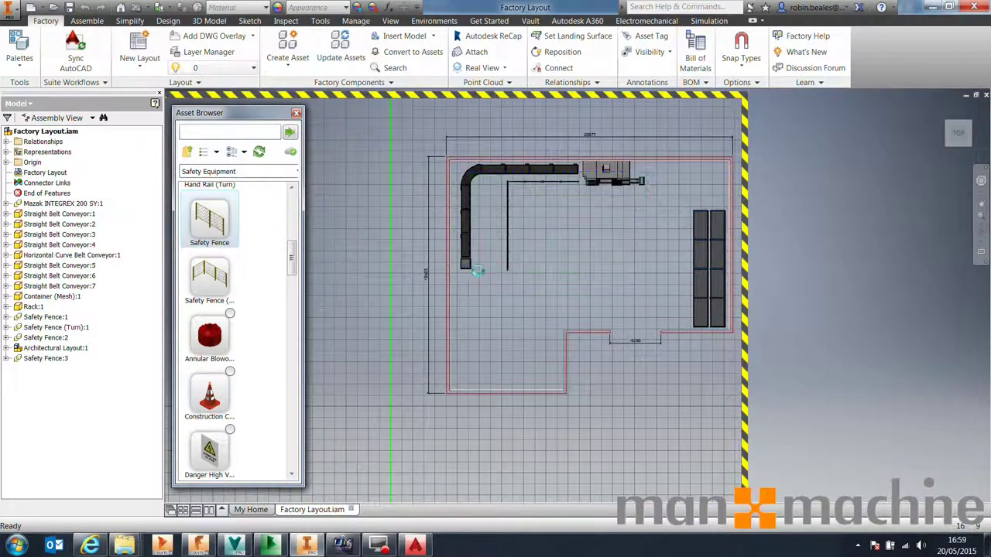
click(618, 182)
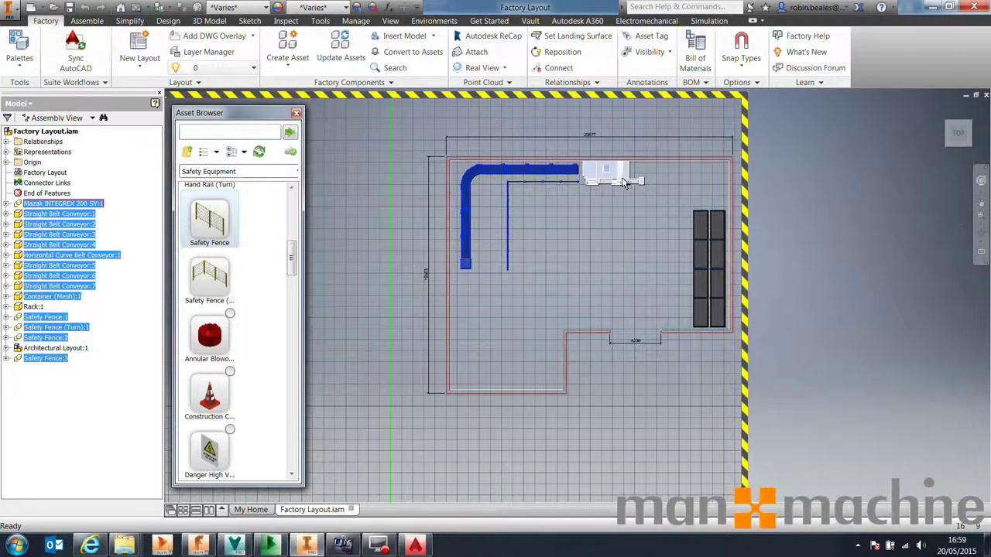
click(619, 172)
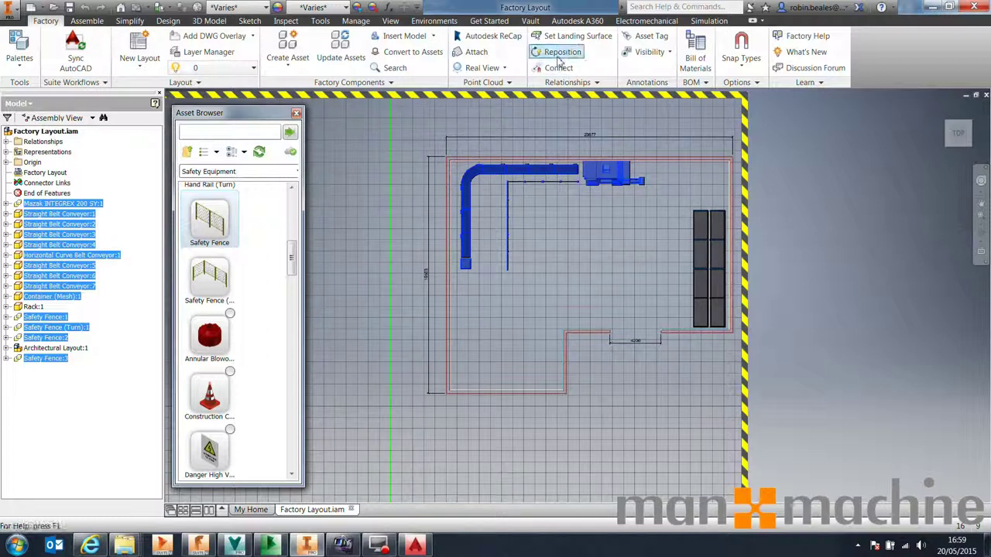
click(559, 54)
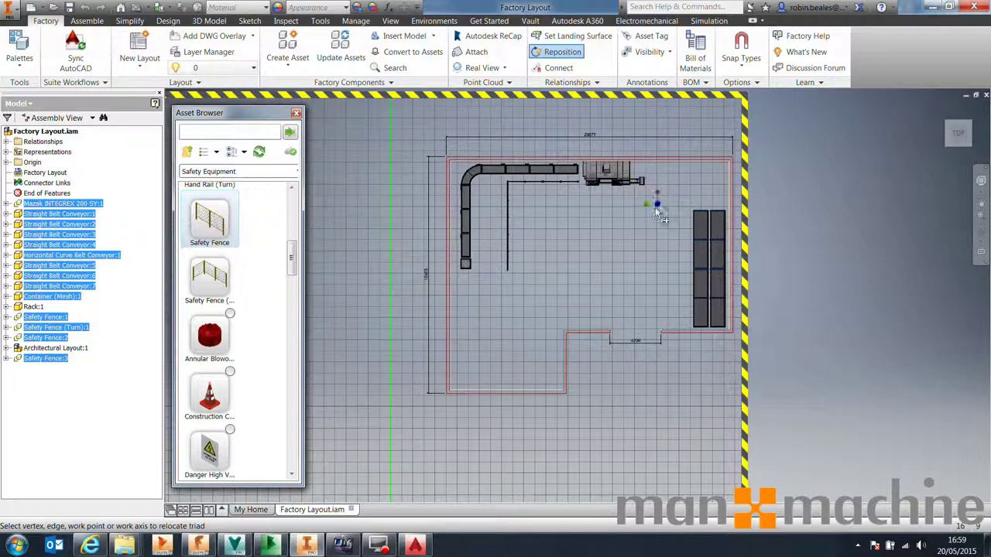
scroll(629, 169, down, 1)
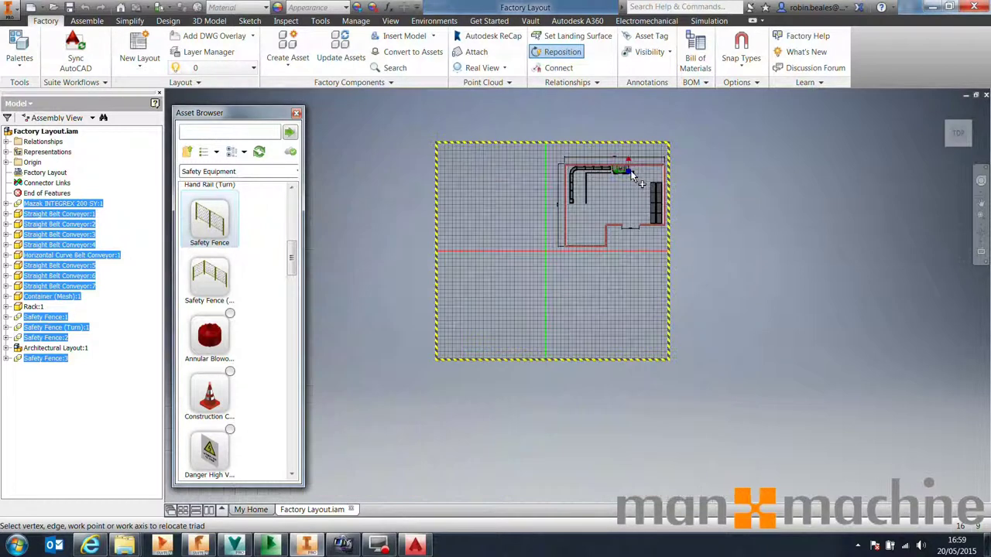
scroll(628, 168, up, 4)
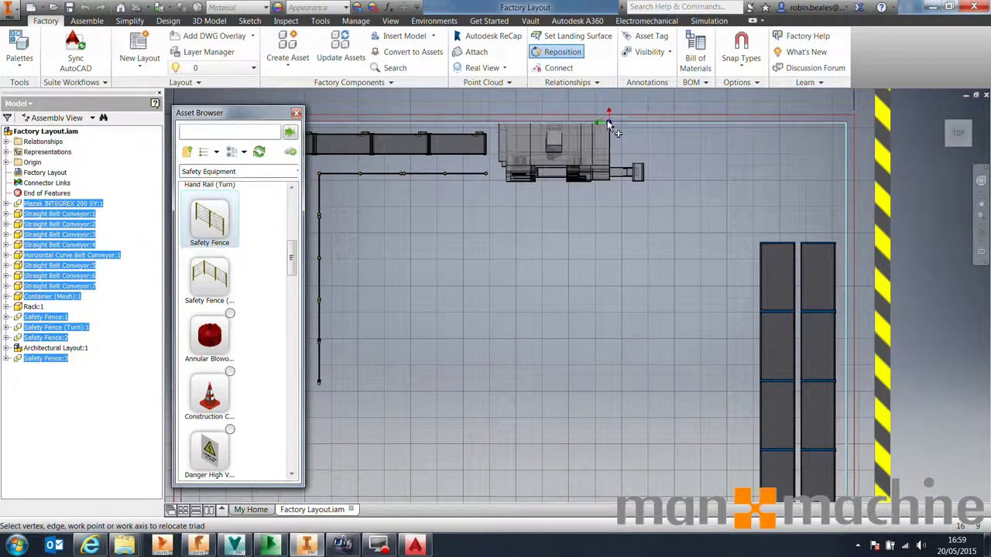
click(633, 186)
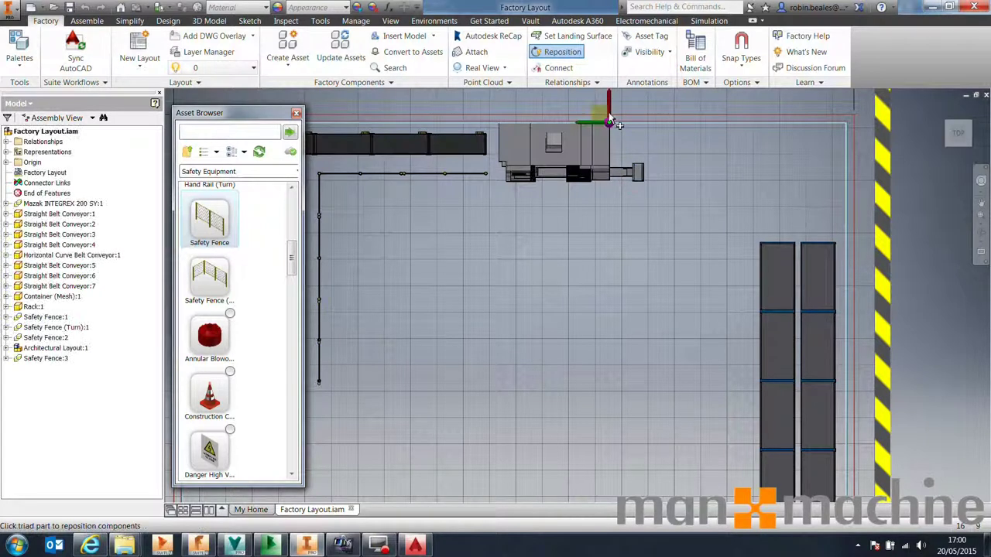
middle_drag(611, 108, 648, 162)
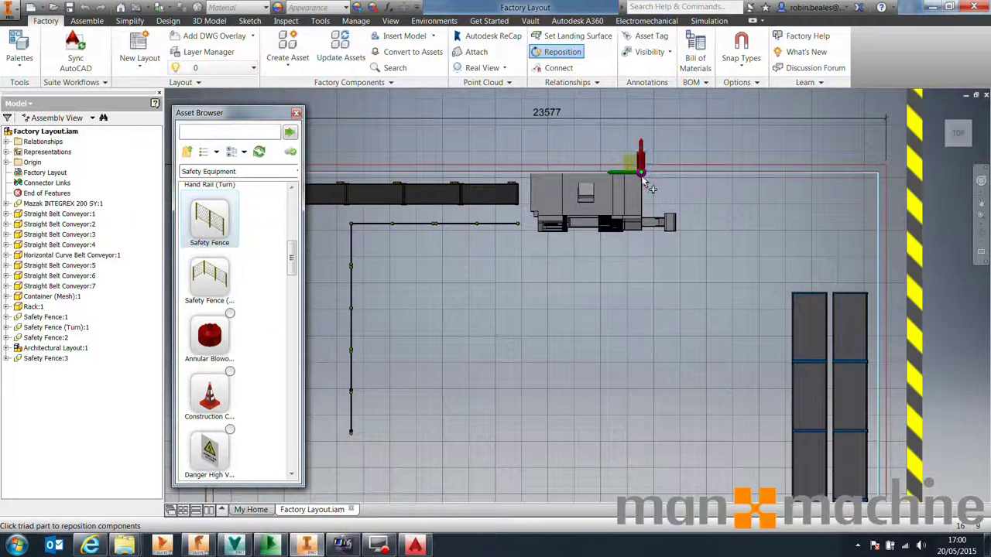
drag(642, 159, 642, 190)
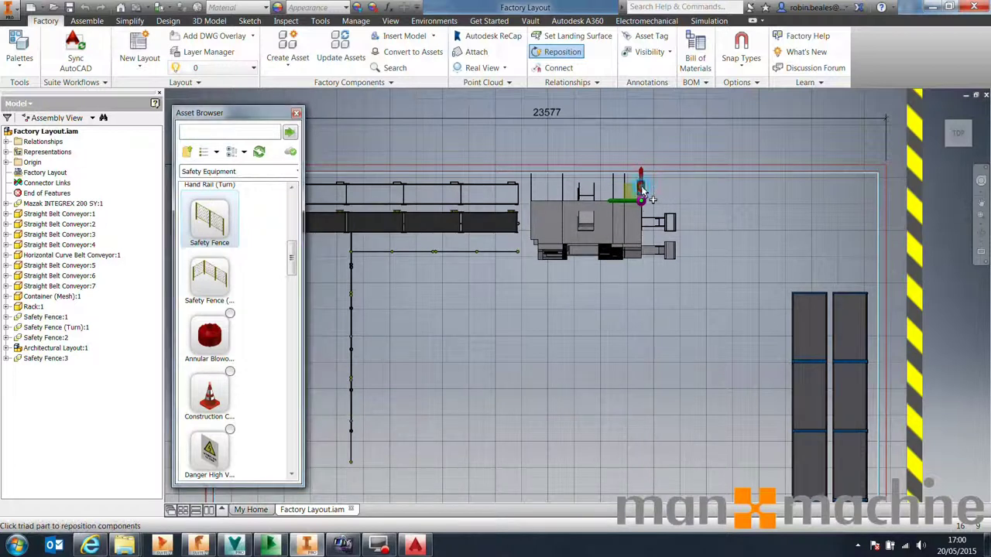
Place a Man asset from the General system assets just below the right end of the machine
middle_drag(534, 297, 703, 297)
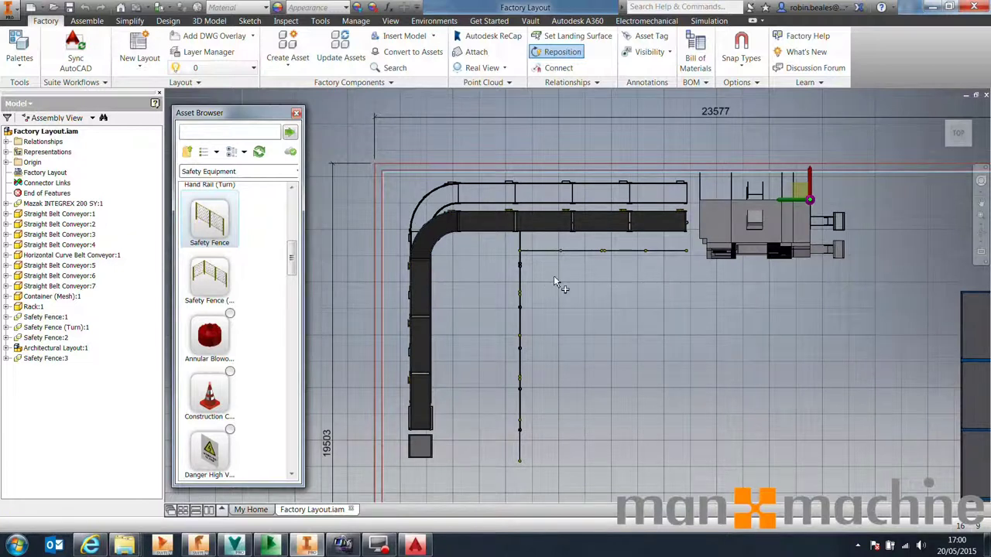
middle_drag(649, 306, 581, 210)
drag(292, 257, 298, 434)
click(186, 154)
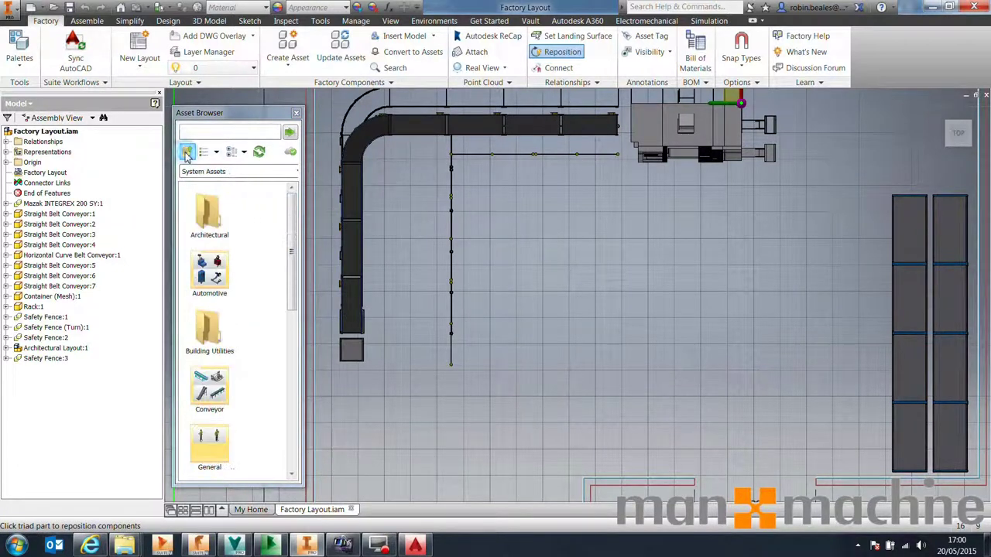
drag(300, 272, 294, 352)
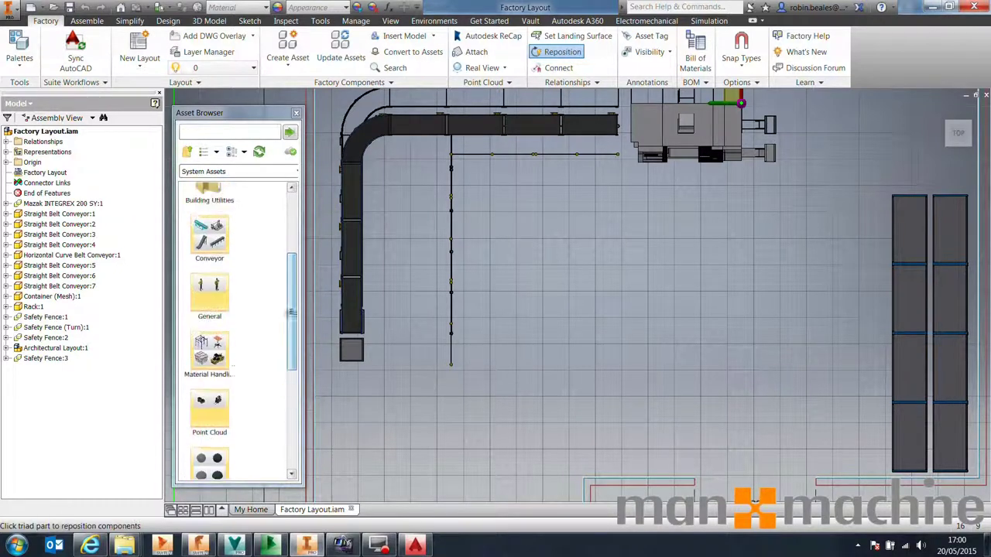
click(206, 300)
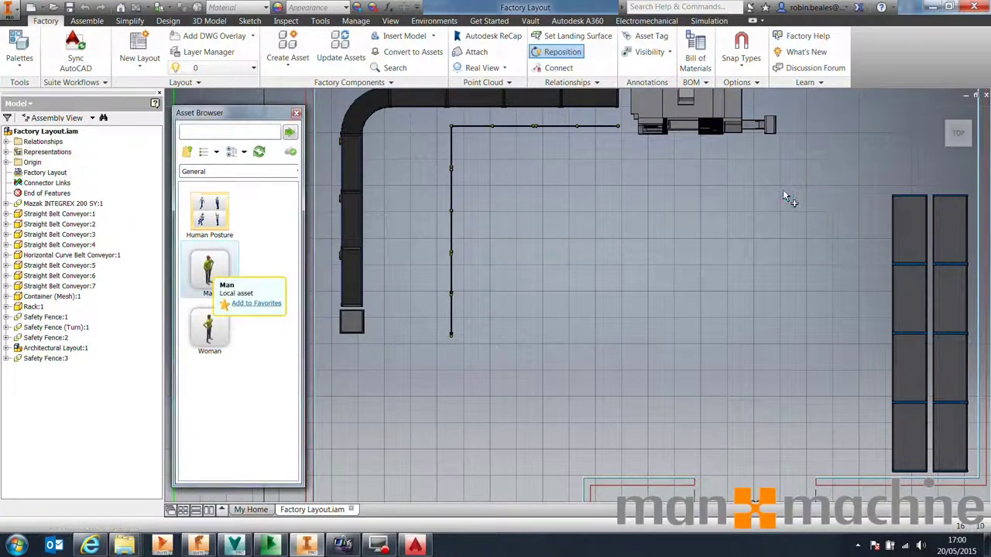
click(741, 161)
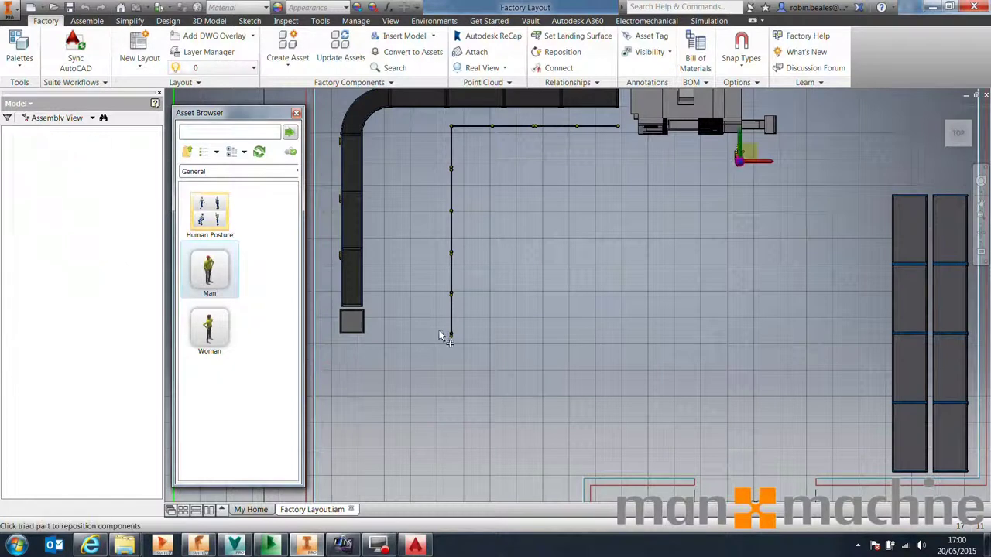
Place a Woman asset beside the container at the lower end of the conveyor line
middle_drag(449, 336, 550, 326)
click(209, 329)
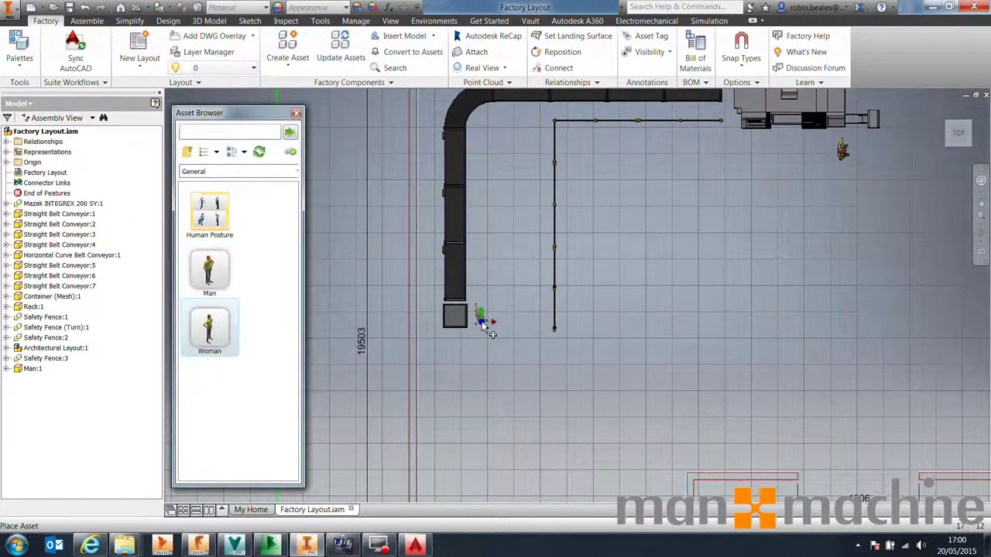
click(483, 325)
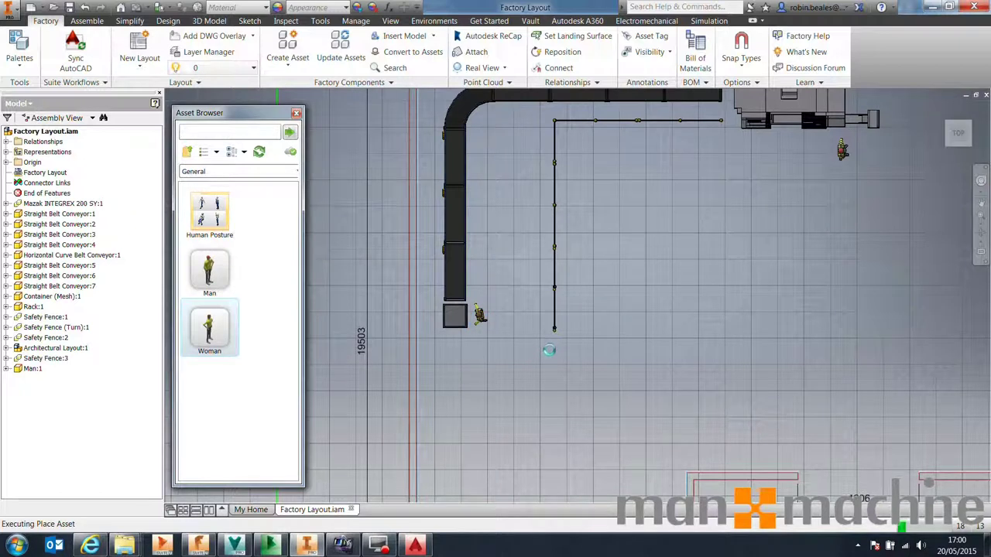
right_click(498, 264)
click(517, 268)
scroll(697, 325, up, 1)
scroll(695, 325, down, 2)
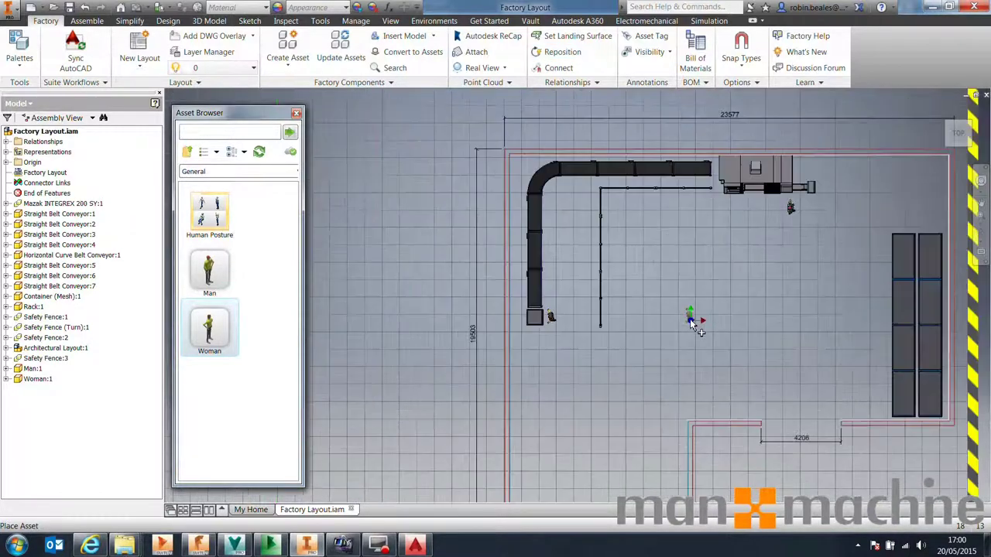
Finish placing the Woman asset and save Factory Layout.iam together with its dependent files
right_click(702, 318)
click(736, 324)
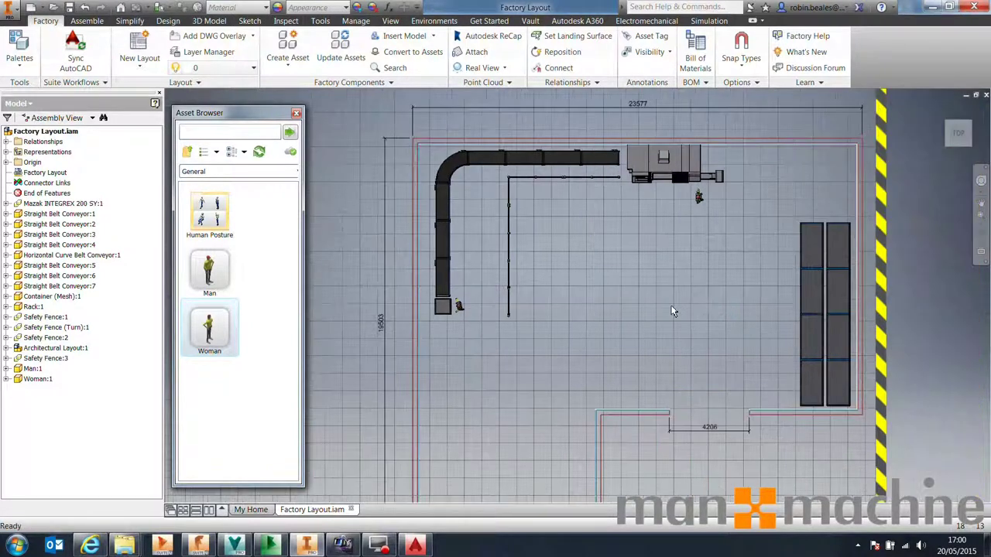
click(68, 7)
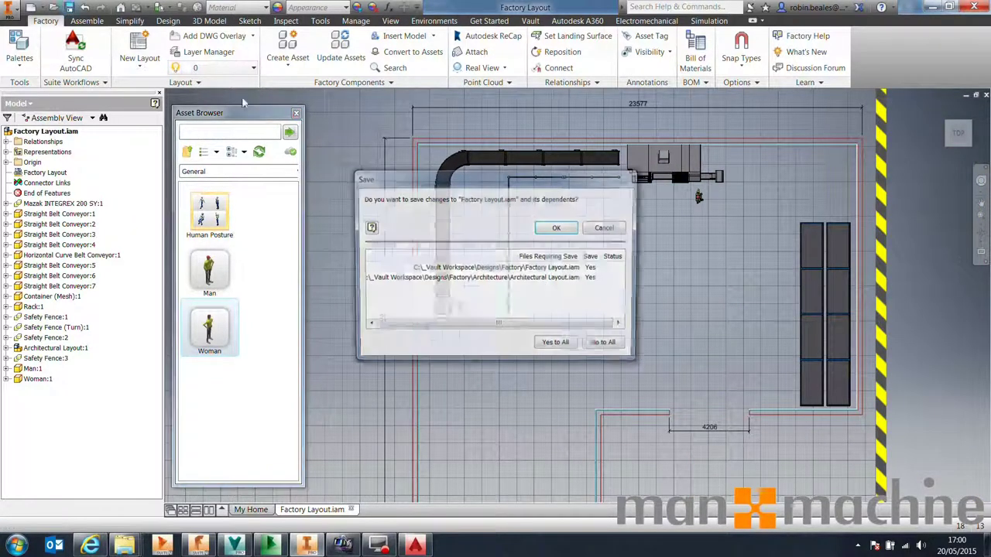
click(557, 228)
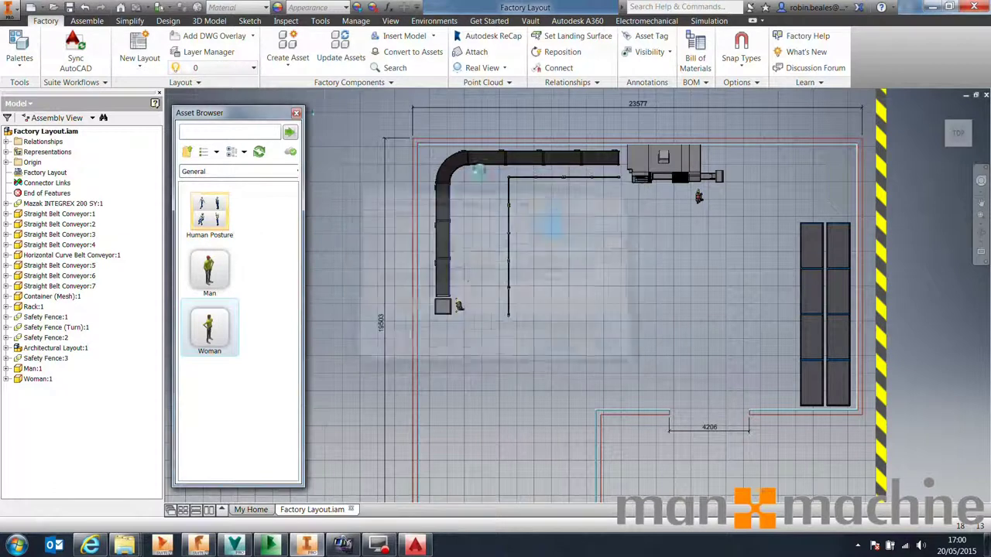
Close the Asset Browser, sync the saved layout to AutoCAD and open the resulting Factory Layout.dwg there
click(296, 113)
click(84, 66)
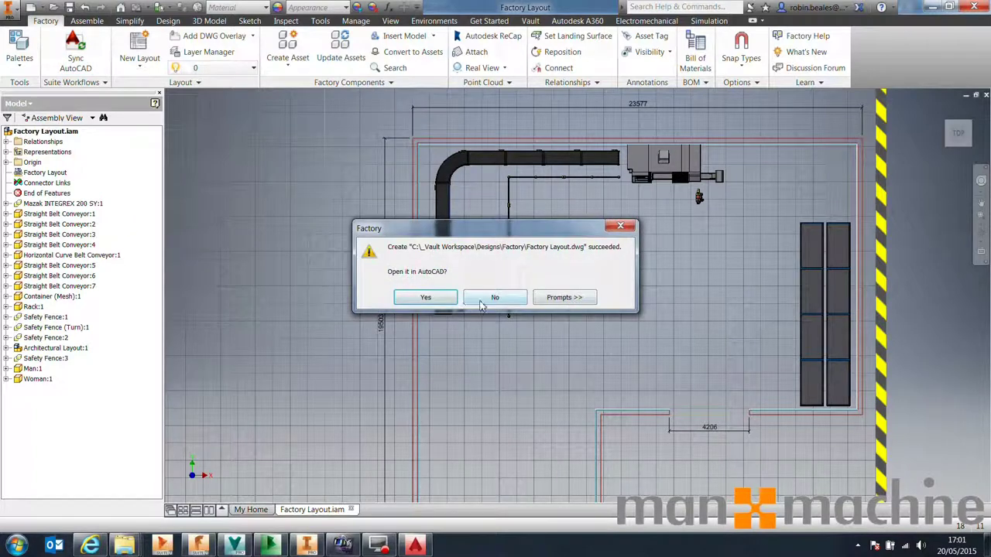
click(438, 297)
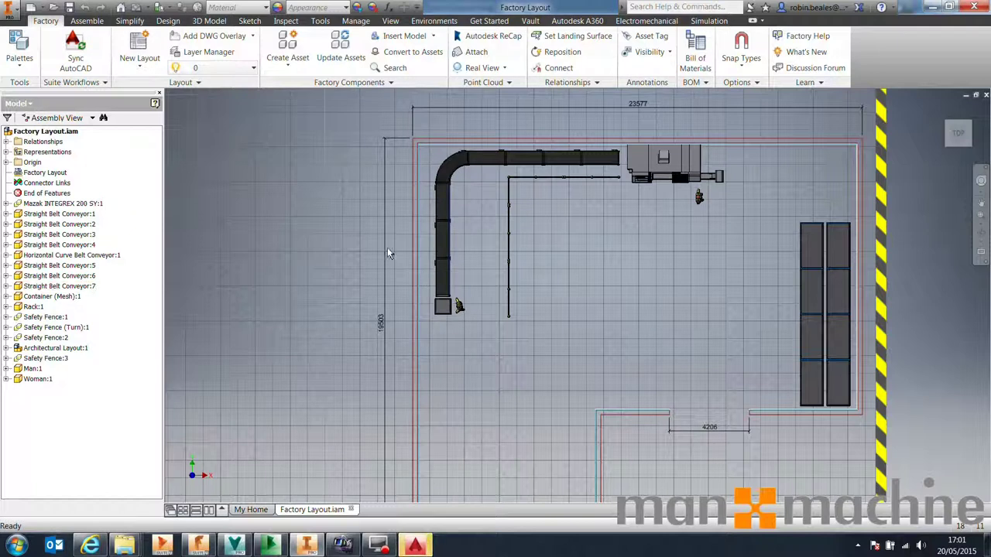
Check Factory Layout.iam and its related files in to Vault with the comment "Update layout based on new arch model."
click(530, 21)
click(203, 48)
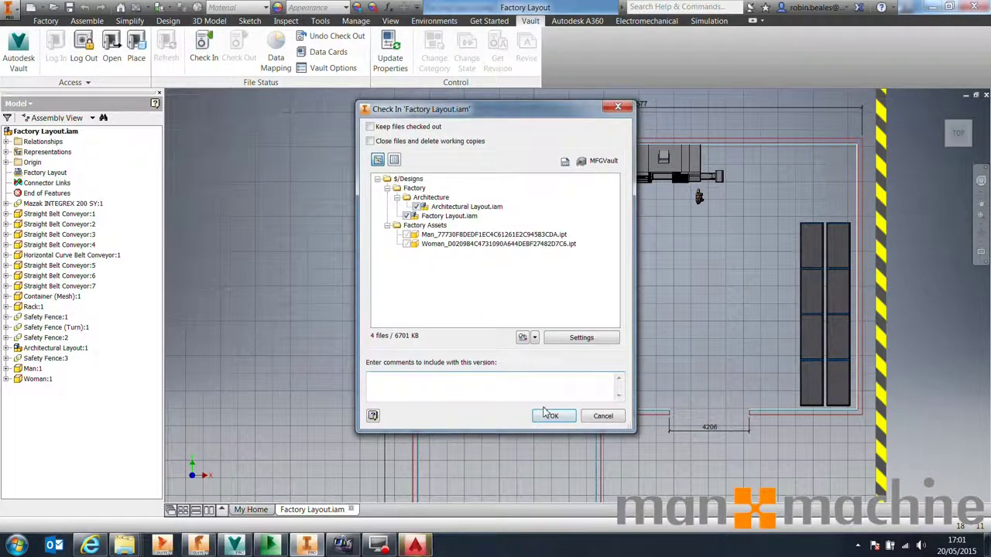
text(ut based on new arch model.)
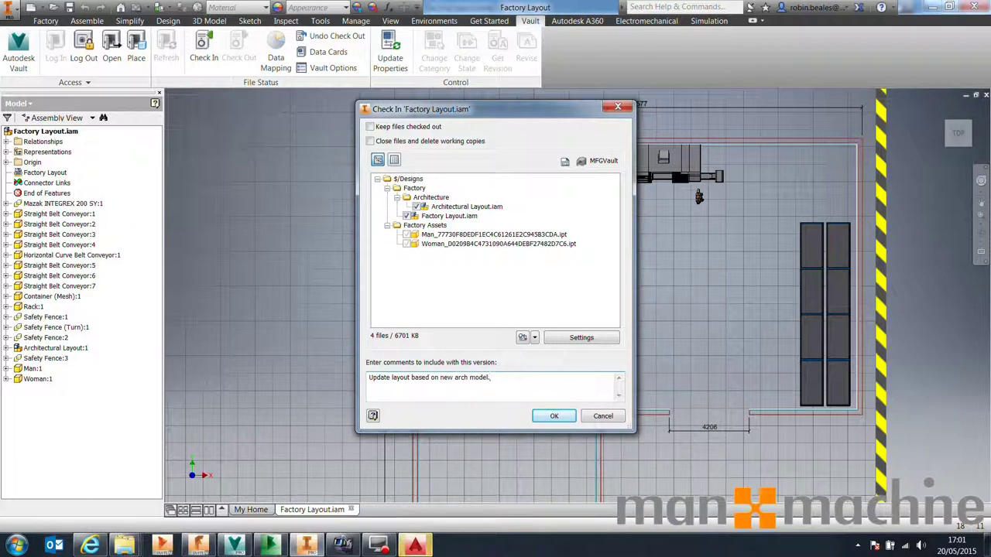
click(555, 416)
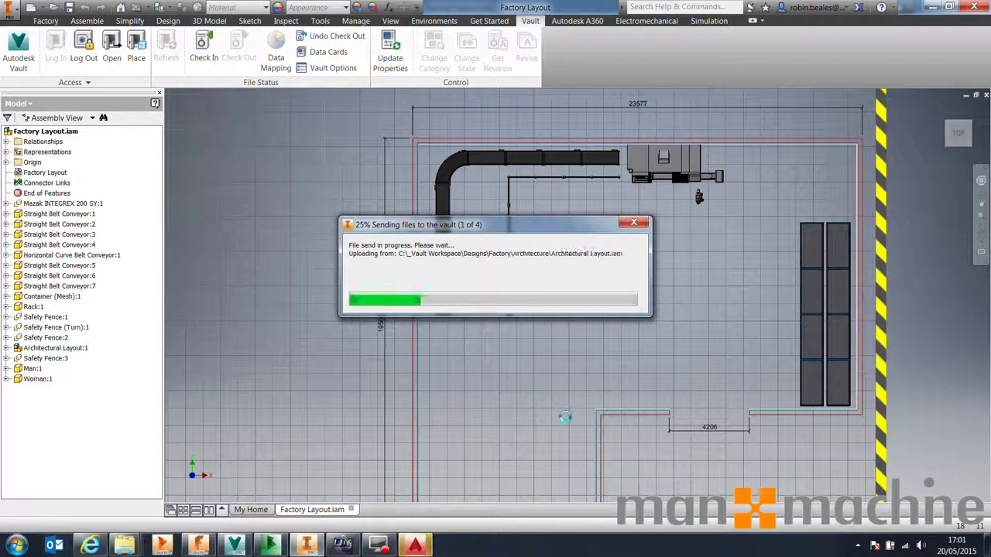
click(564, 325)
Switch to AutoCAD, examine the synced layout with its operators, and close the read-only Factory Layout.dwg without saving
mouse_move(415, 546)
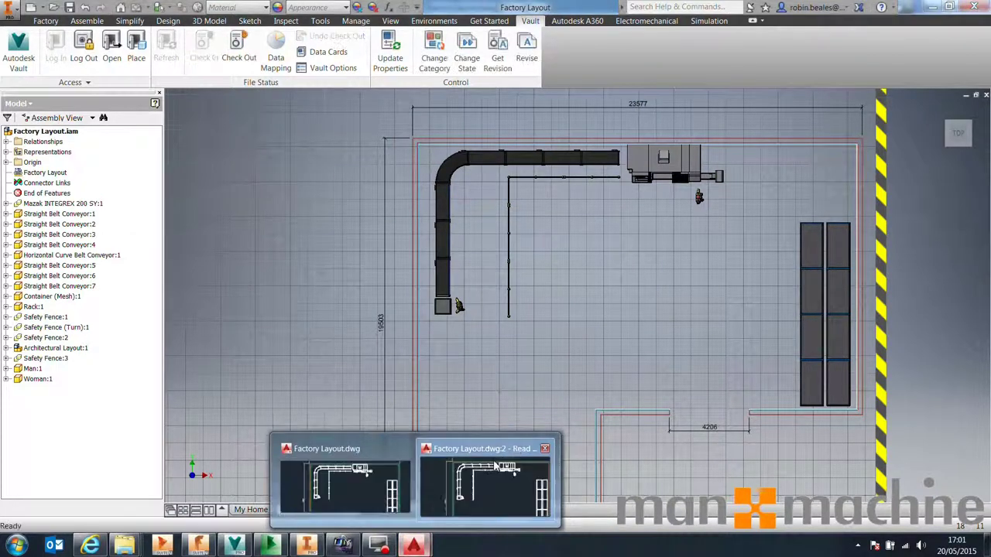
click(511, 480)
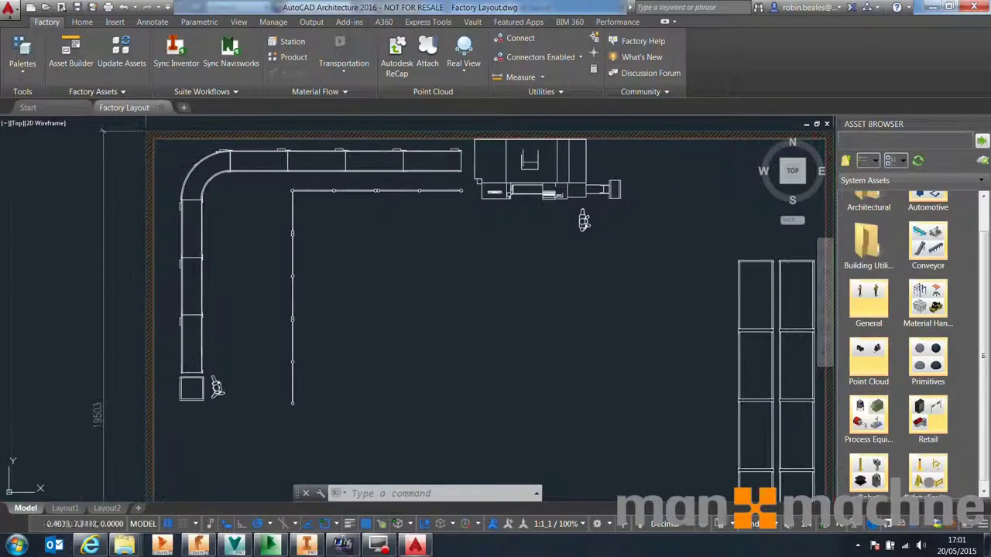
mouse_move(376, 271)
middle_down()
mouse_move(275, 173)
mouse_move(324, 226)
middle_up()
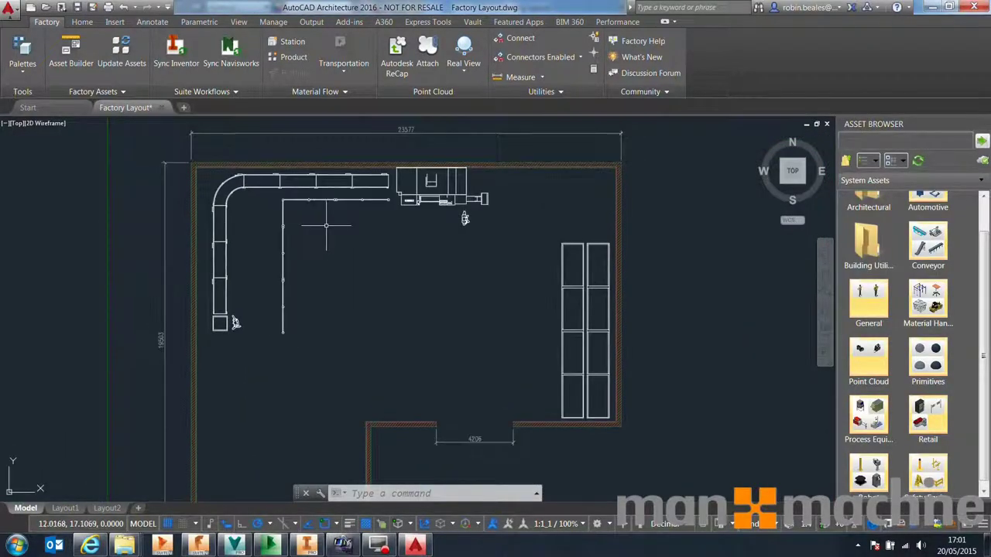
click(826, 124)
click(547, 301)
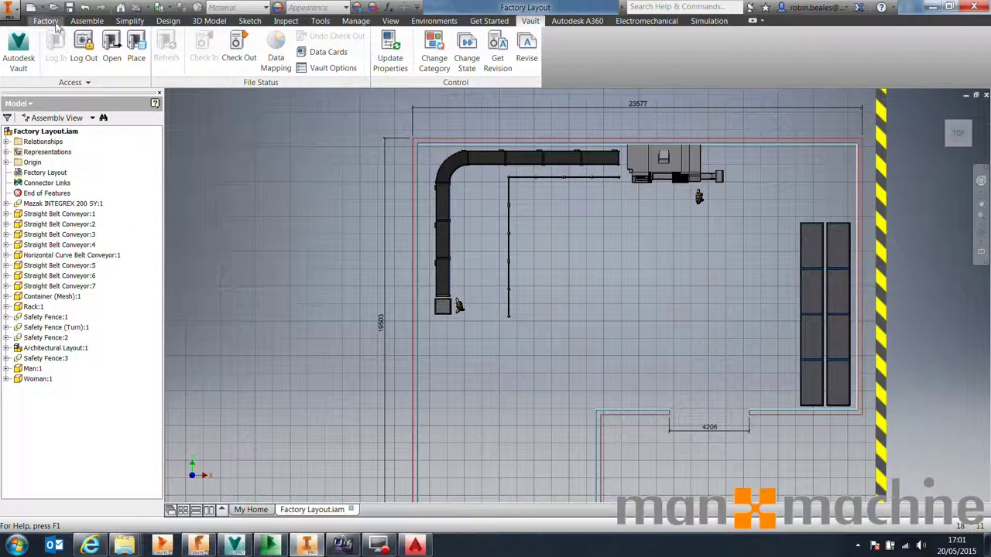
From Inventor, sync the layout to AutoCAD again, checking out all related files, and view the opened Factory Layout.dwg
click(87, 21)
click(45, 20)
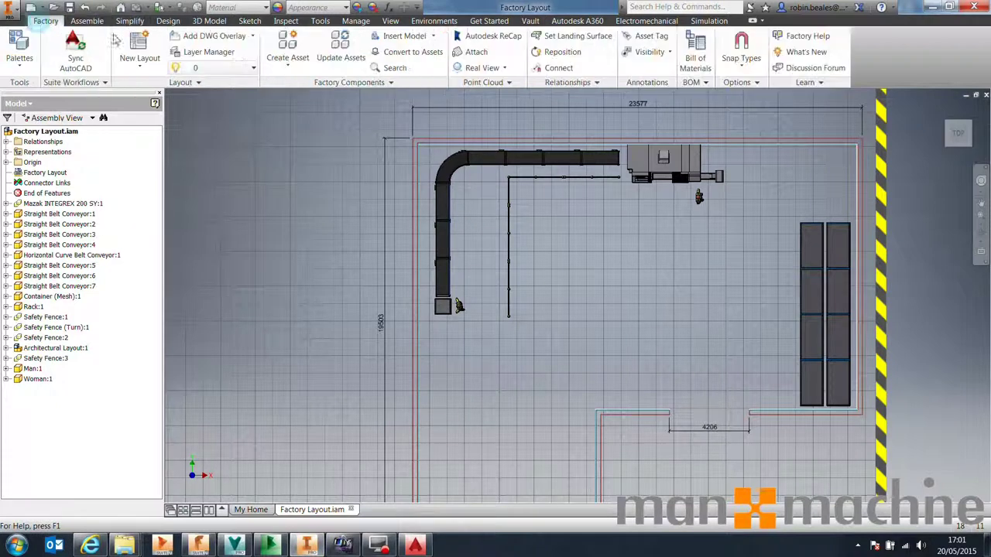
click(75, 54)
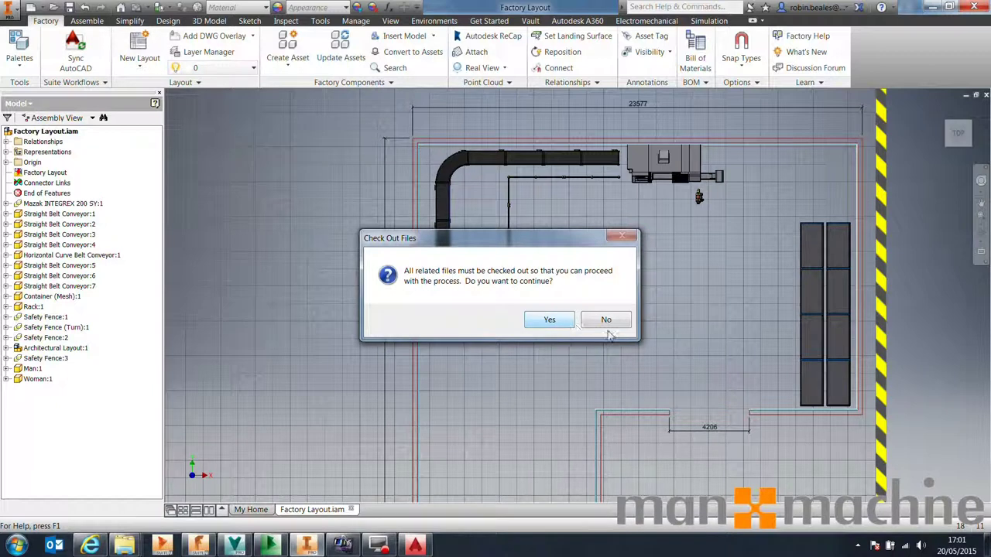
click(549, 319)
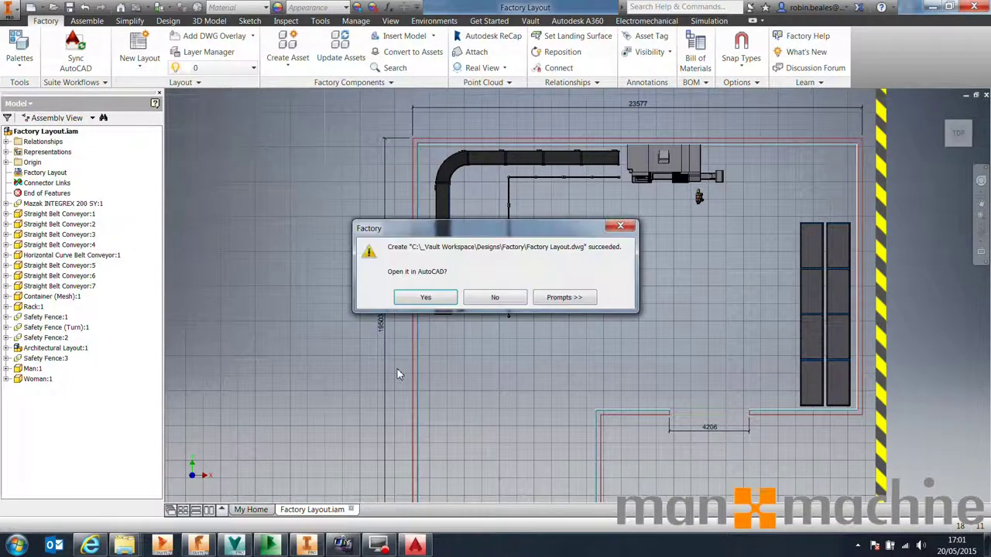
click(432, 298)
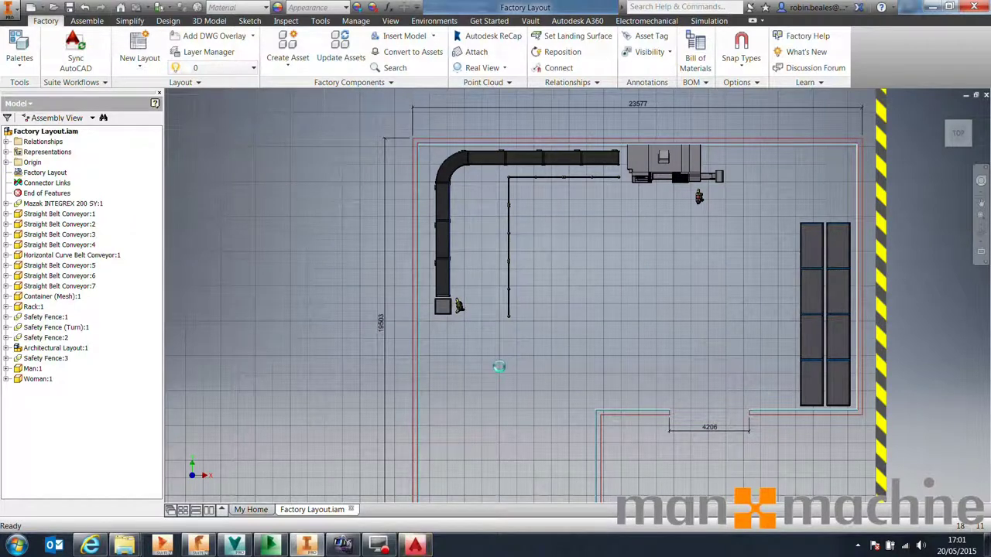
click(422, 546)
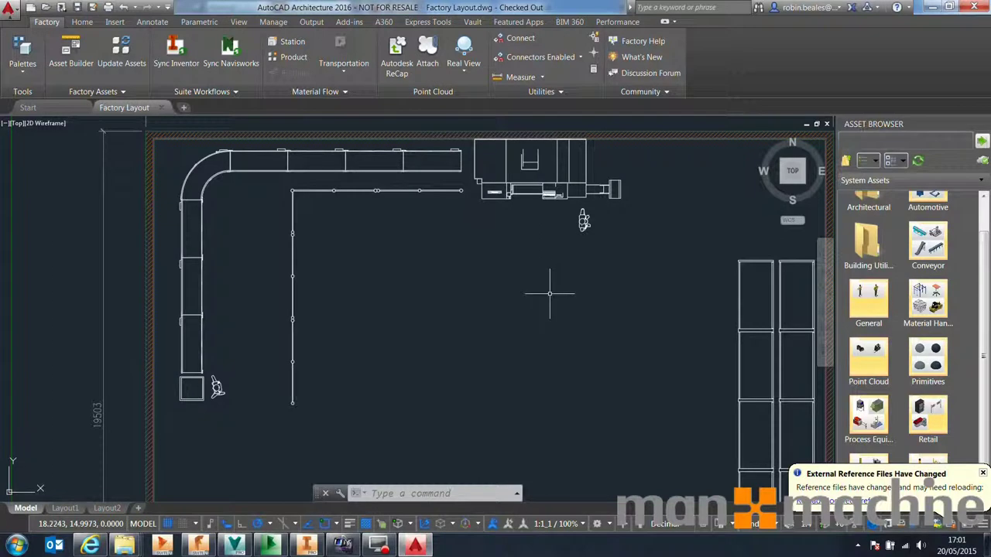
scroll(538, 283, down, 3)
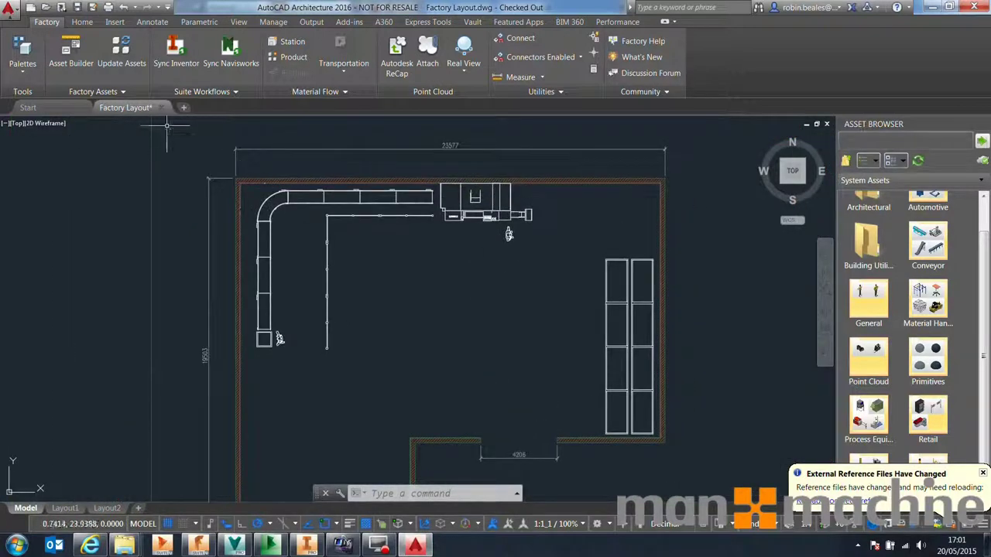
In Inventor, reposition the machine, conveyors, container, safety fences and both operators together, straight away from the building's upper wall
click(306, 546)
scroll(673, 167, down, 2)
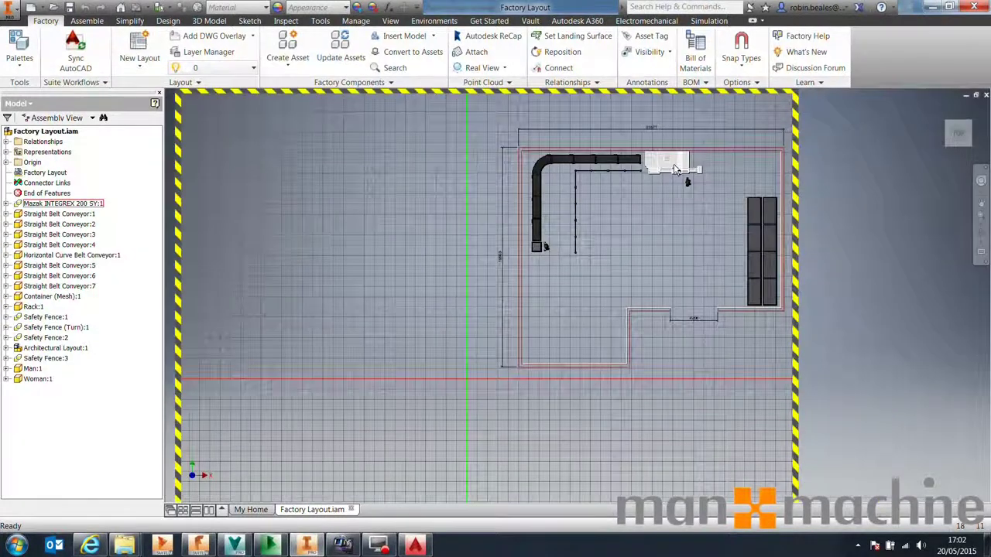
scroll(675, 168, up, 3)
scroll(761, 177, down, 1)
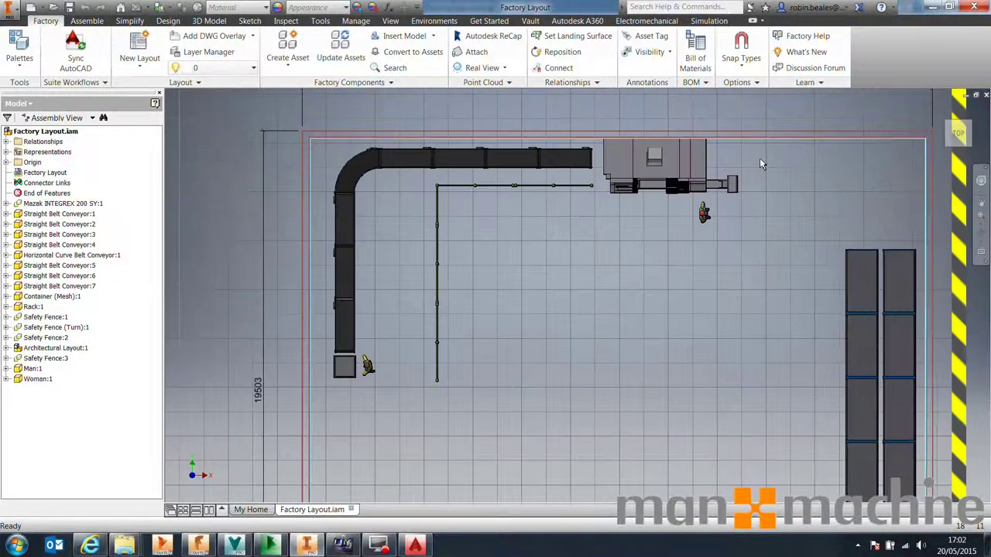
key(ctrl+a)
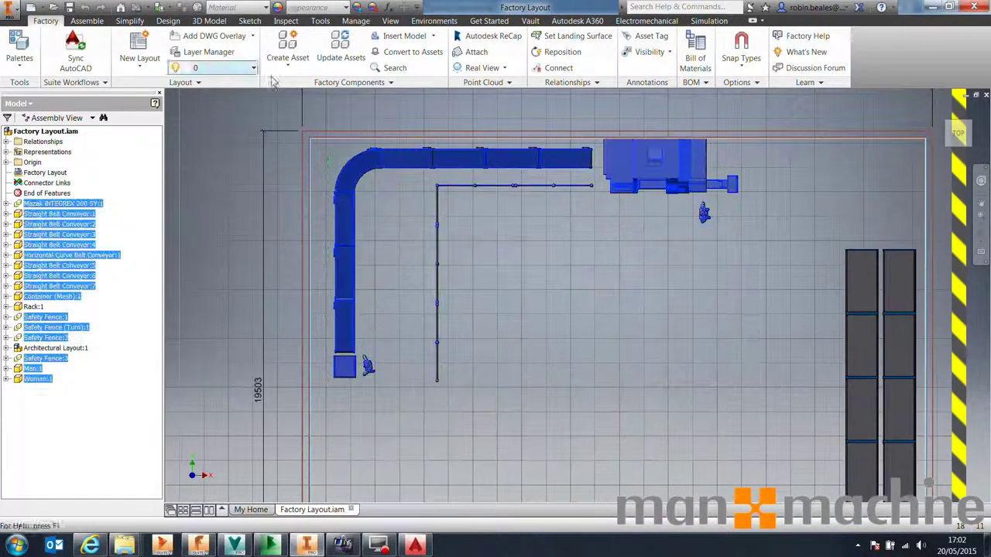
click(562, 52)
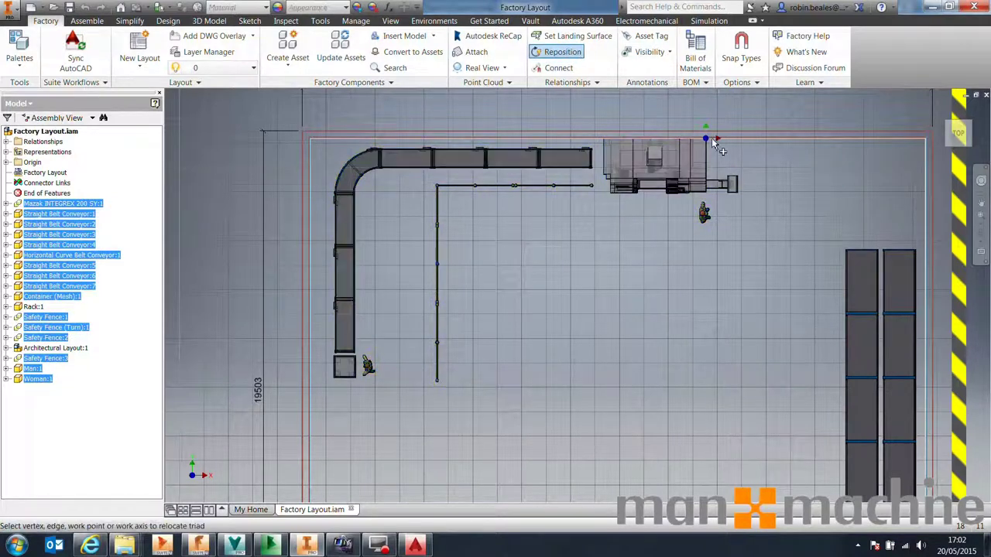
click(705, 139)
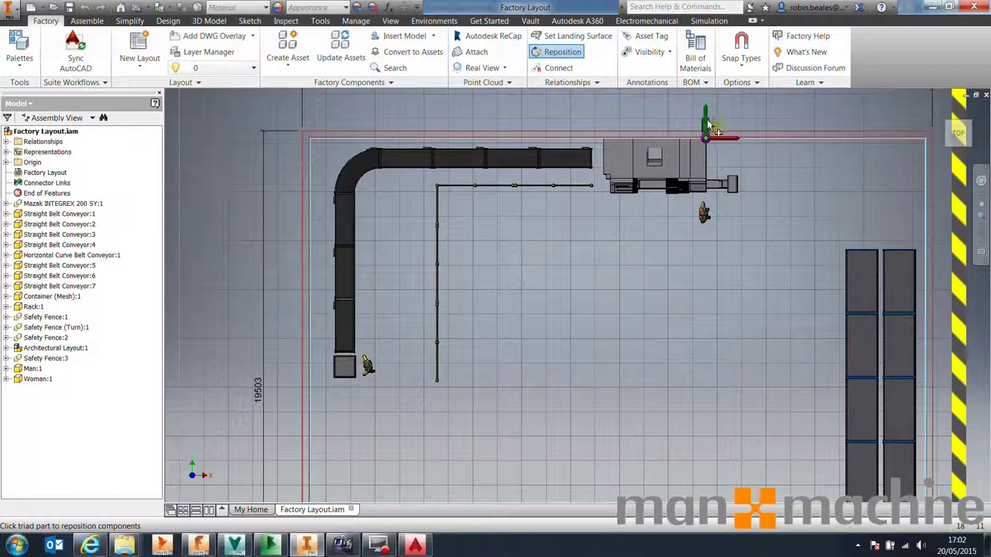
drag(707, 124, 708, 152)
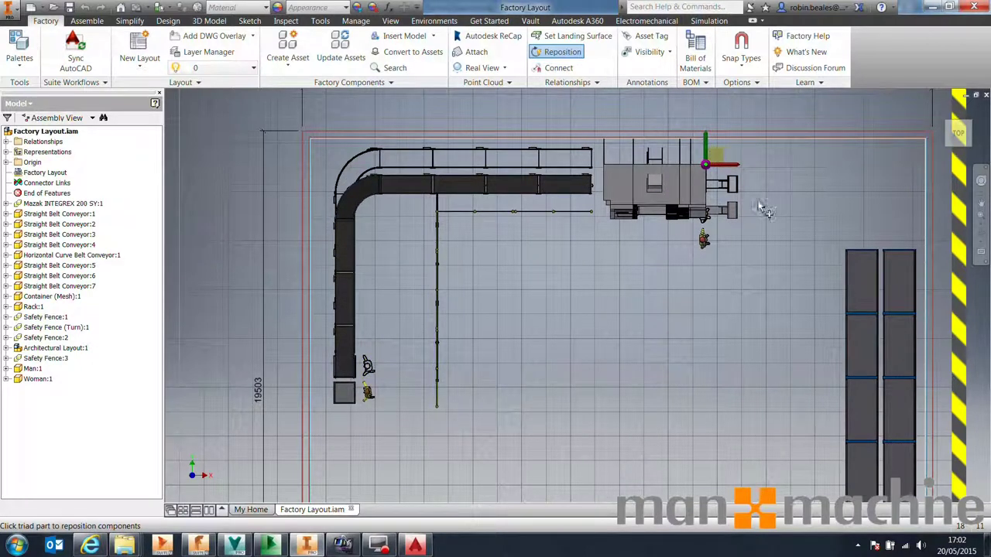
right_click(589, 266)
click(628, 270)
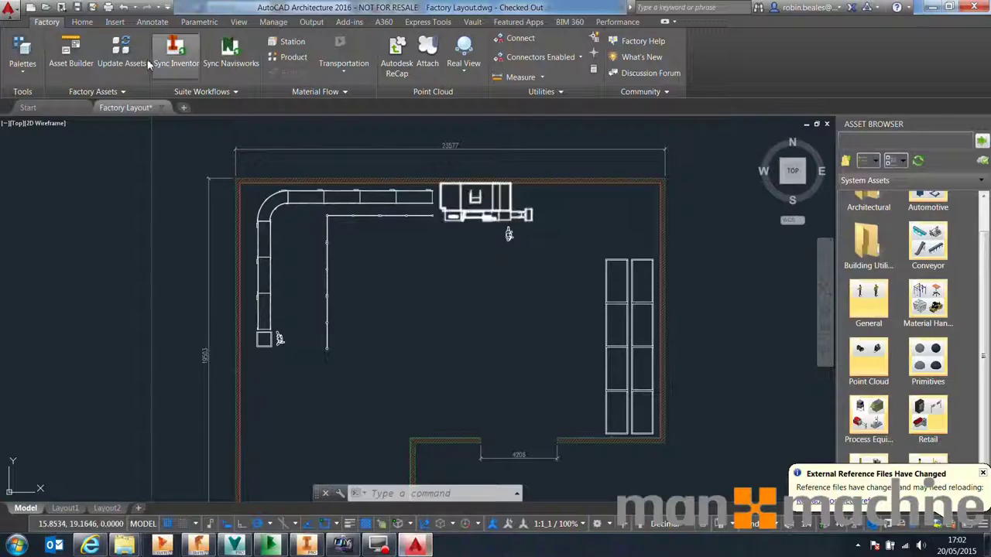
Close Factory Layout.dwg in AutoCAD without saving, and re-sync the repositioned layout from Inventor, opening the drawing in AutoCAD
click(160, 107)
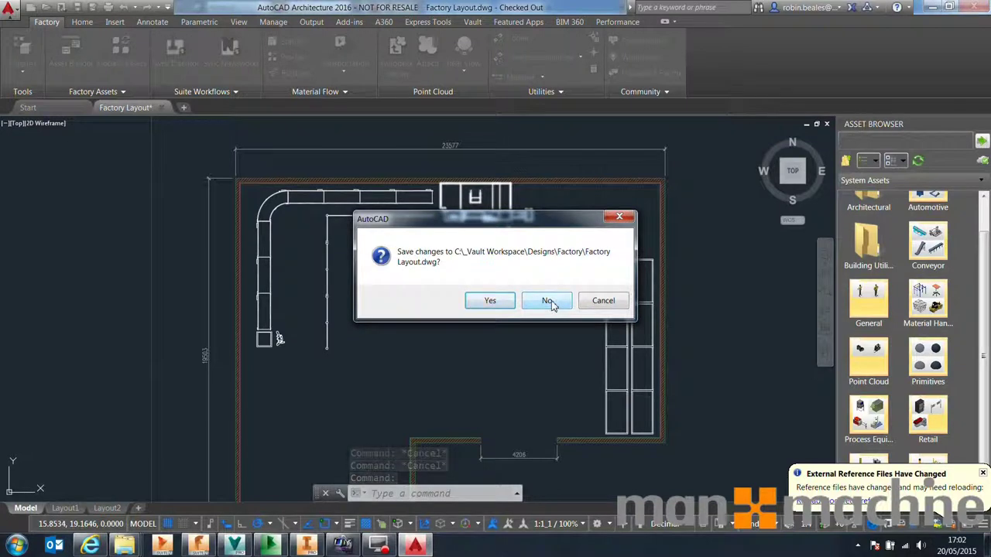
click(548, 301)
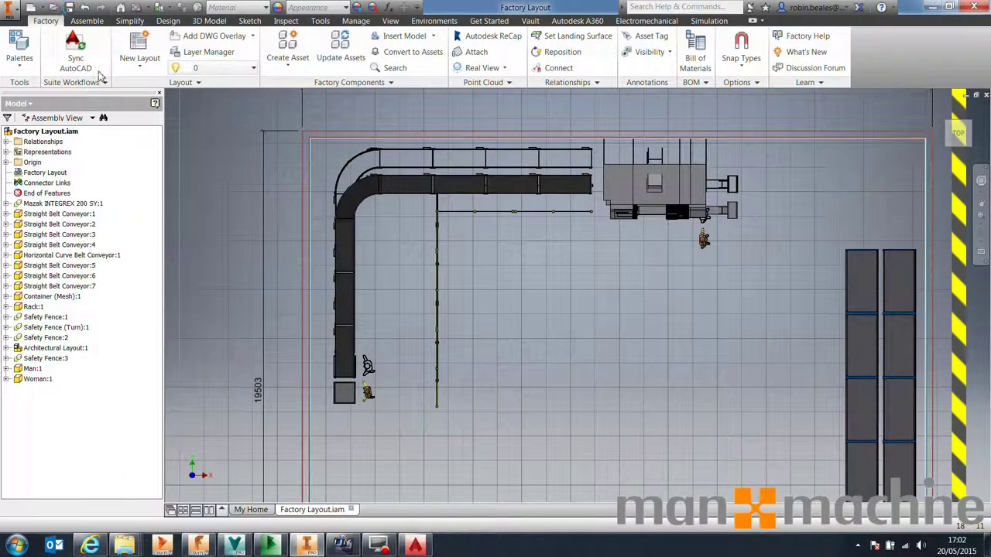
click(76, 59)
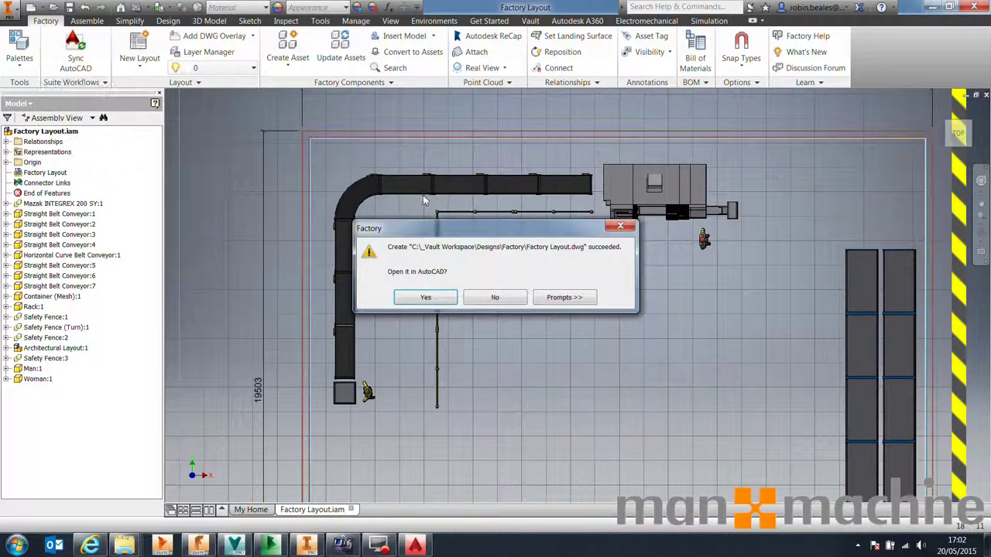
click(426, 299)
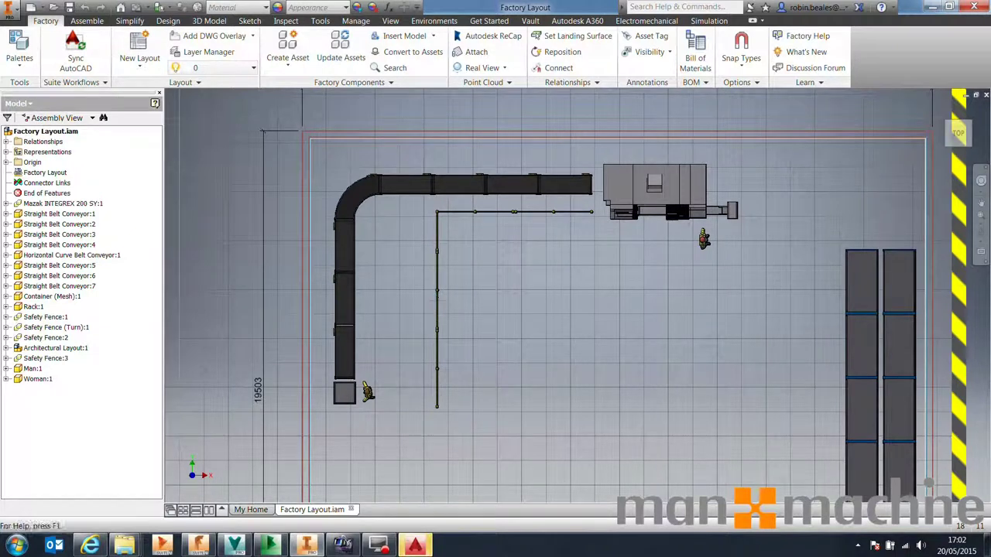
Switch to AutoCAD, save the re-synced Factory Layout.dwg and bring up the Vault commands
click(412, 547)
middle_click(379, 293)
click(77, 6)
click(472, 22)
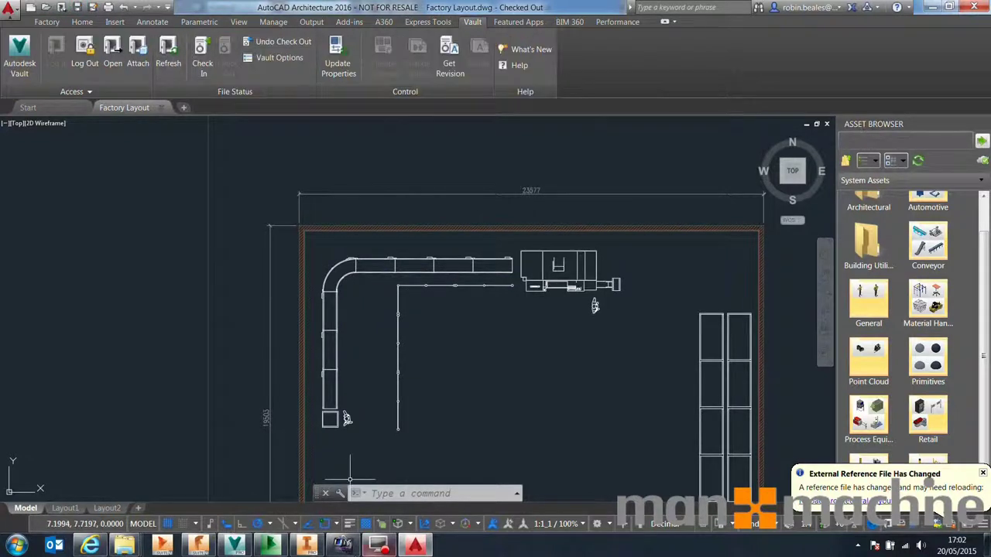
In Inventor, check Factory Layout.iam and Architectural Layout.iam in to Vault with a new version comment
click(307, 546)
click(531, 21)
click(203, 48)
text(Initial Check in.)
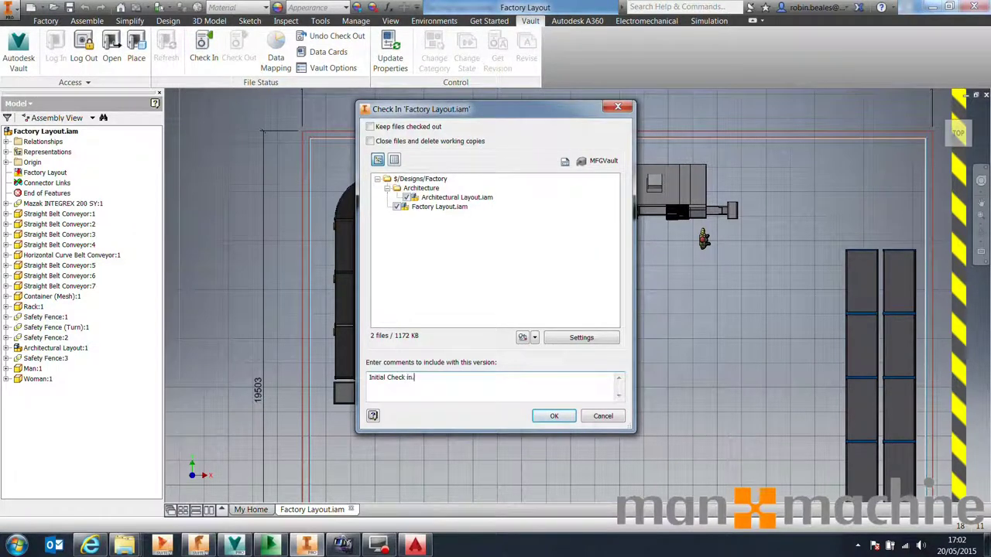
key(ctrl+a)
text(Modi)
click(554, 417)
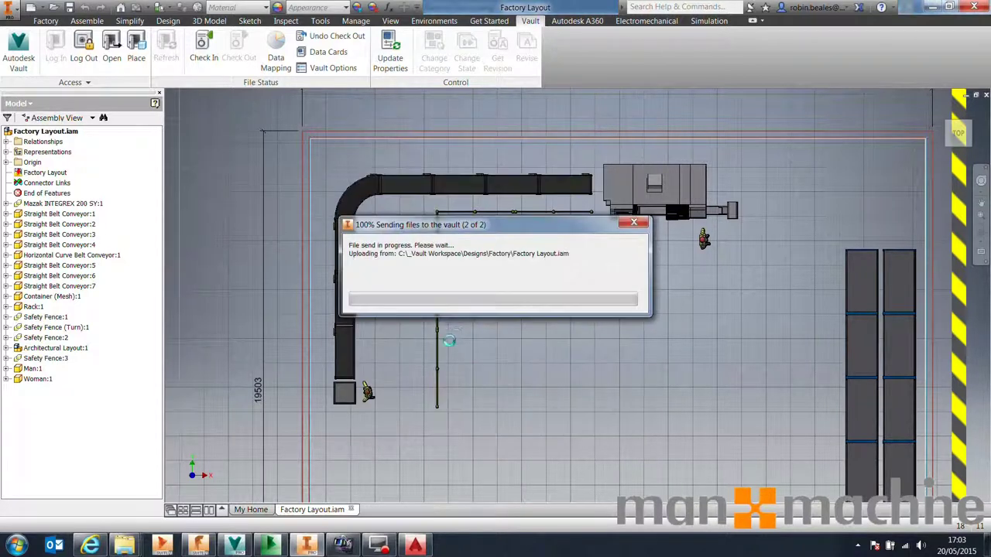
click(550, 325)
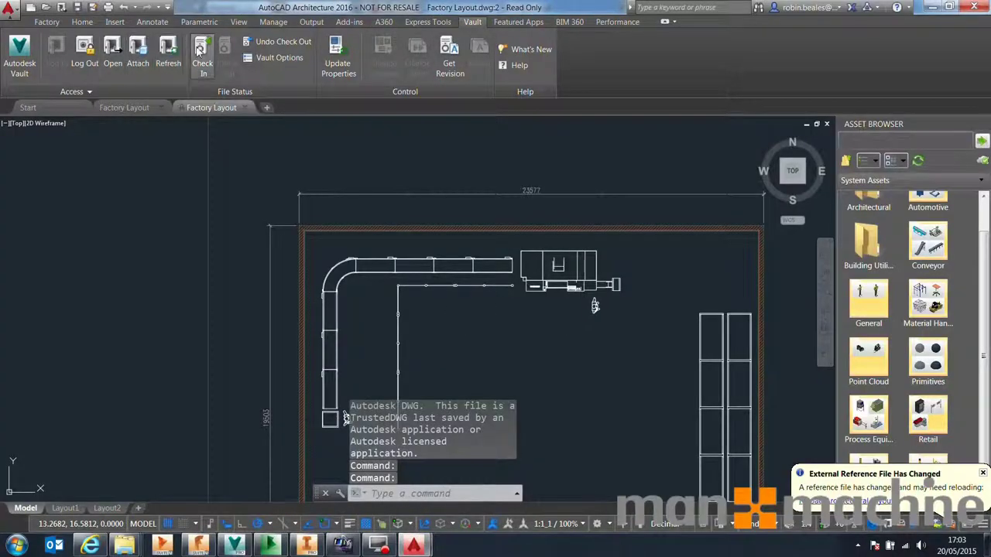
In AutoCAD, check the first open Factory Layout.dwg in to Vault with its related architectural and 3D drawings
click(139, 106)
click(206, 51)
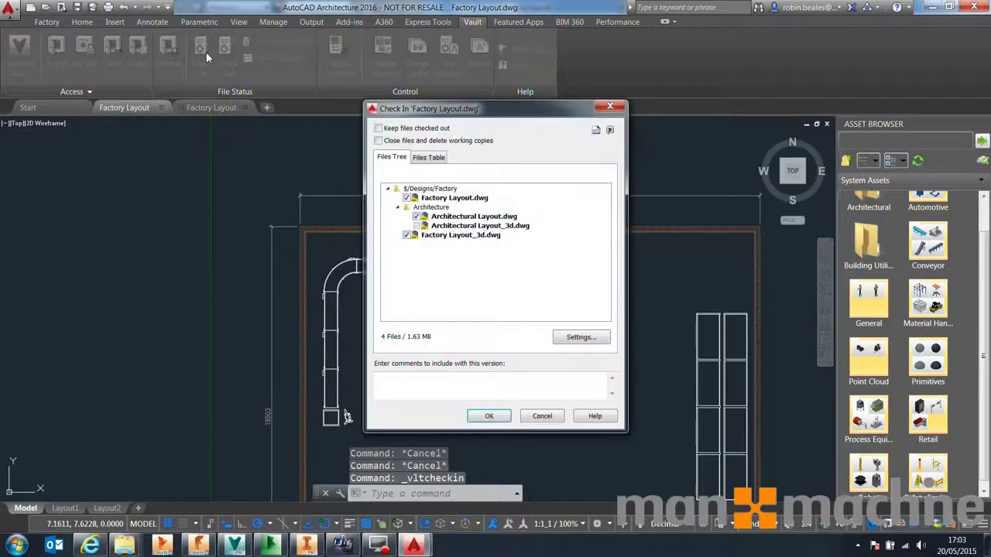
click(491, 416)
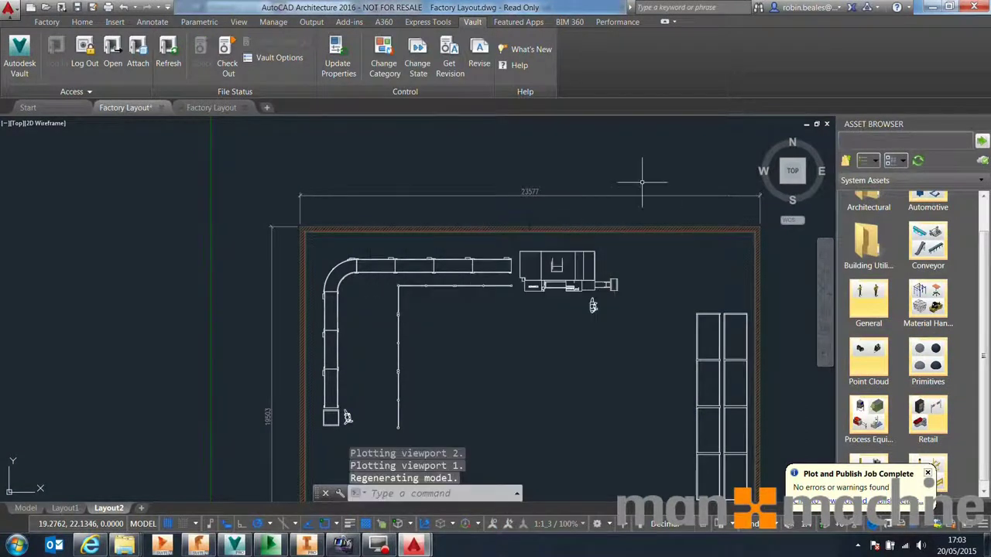
Switch from the AutoCAD factory layout to the Buzzsaw web page and reload the page of Architectural Layout.dwg
scroll(527, 291, down, 3)
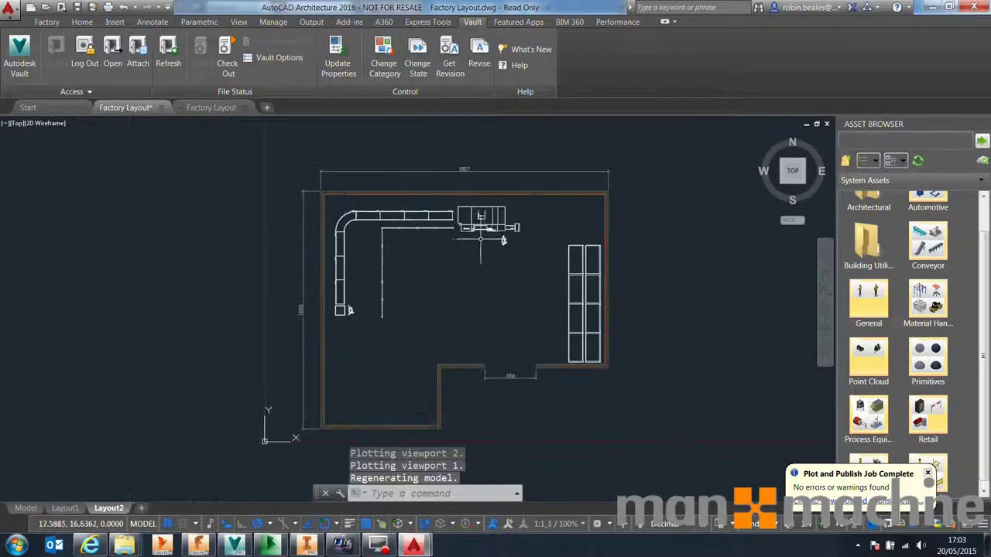
mouse_move(504, 240)
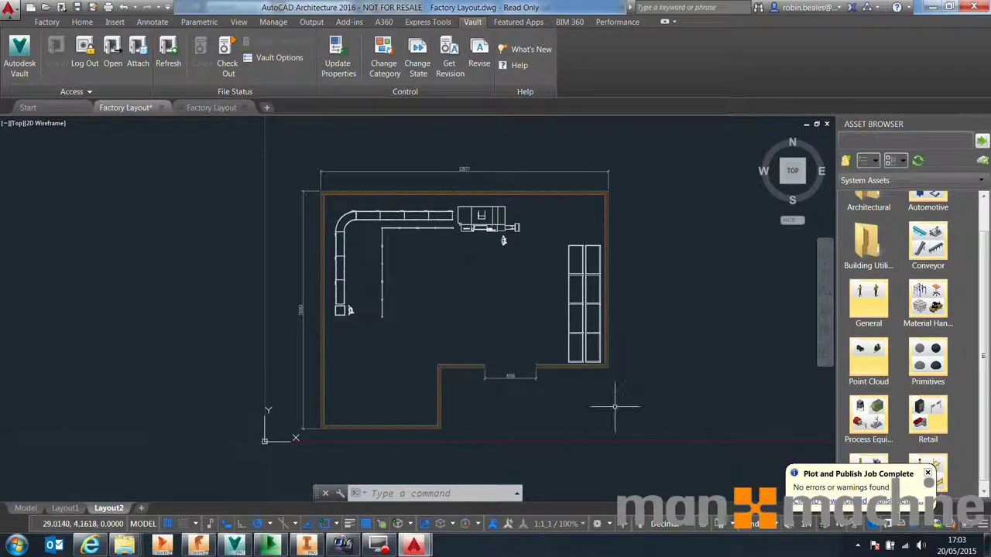
click(268, 545)
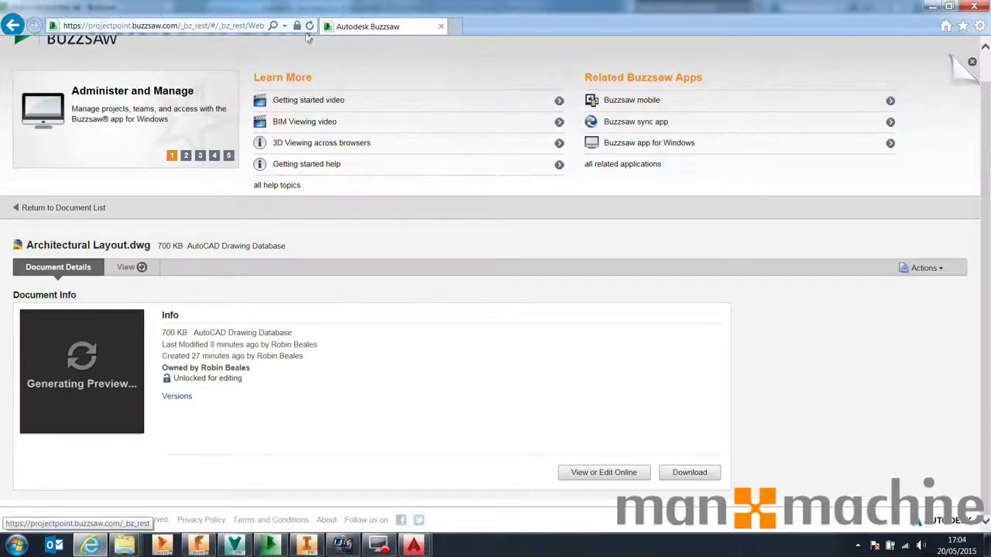
click(309, 27)
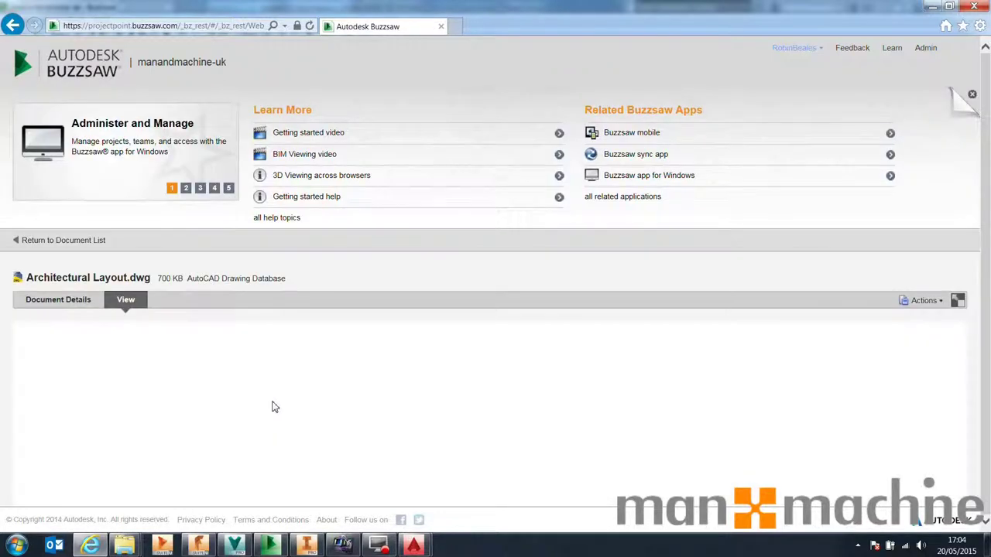
Review the version history and online view of Architectural Layout.dwg, and return to the Architectural Drawing document list
click(80, 303)
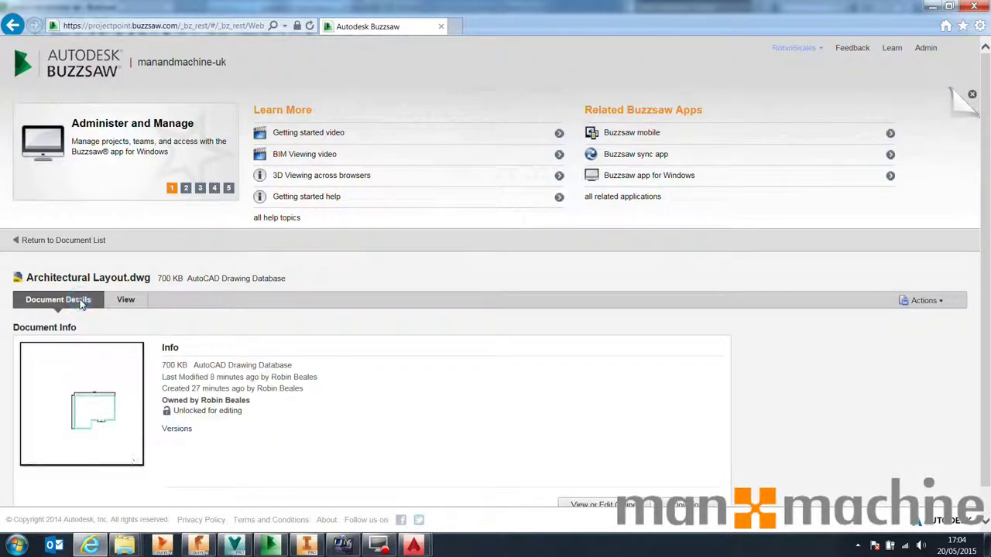
click(175, 429)
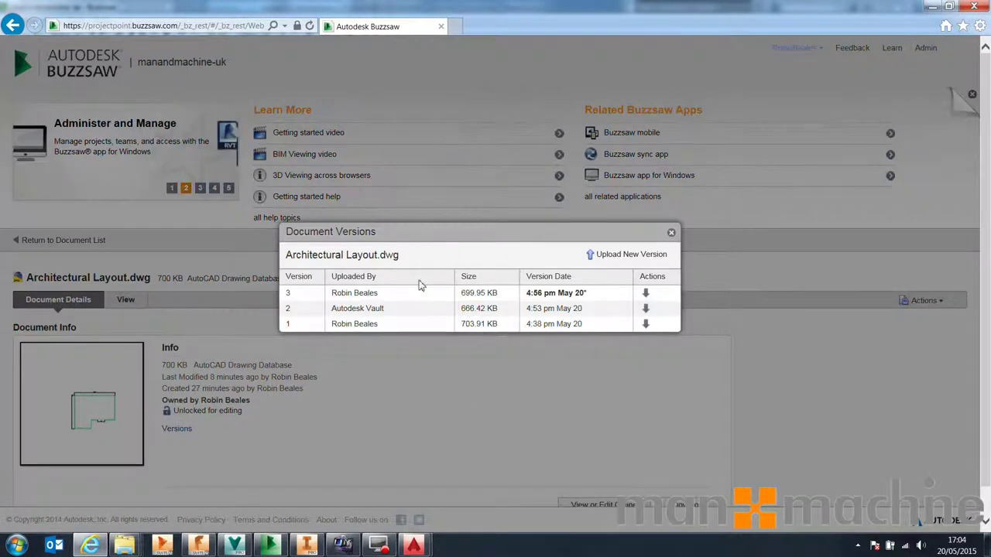
click(672, 234)
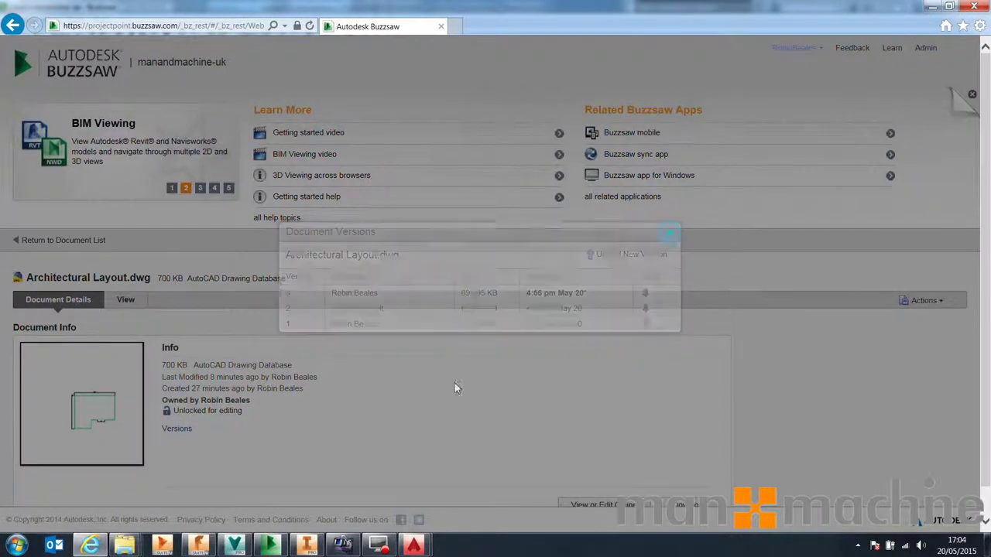
click(124, 301)
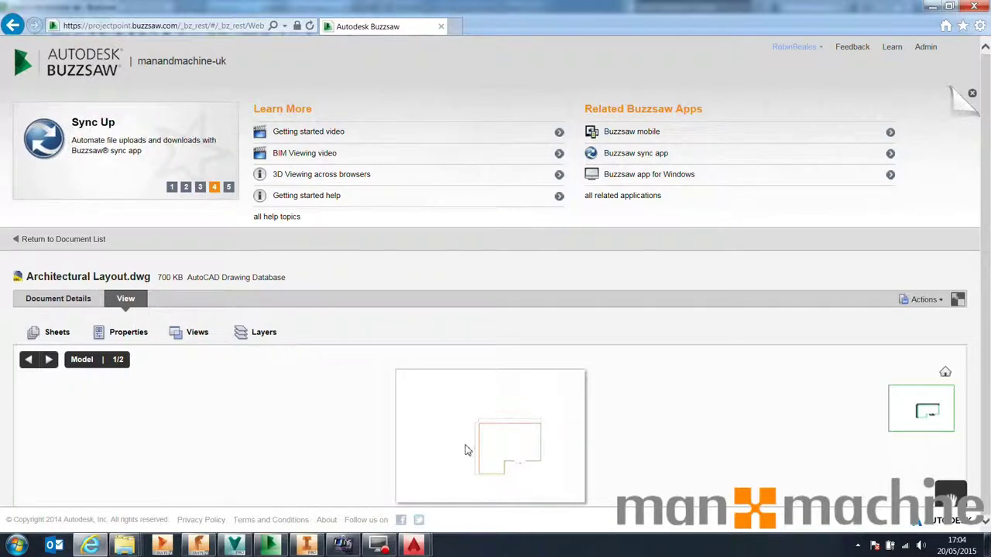
click(101, 239)
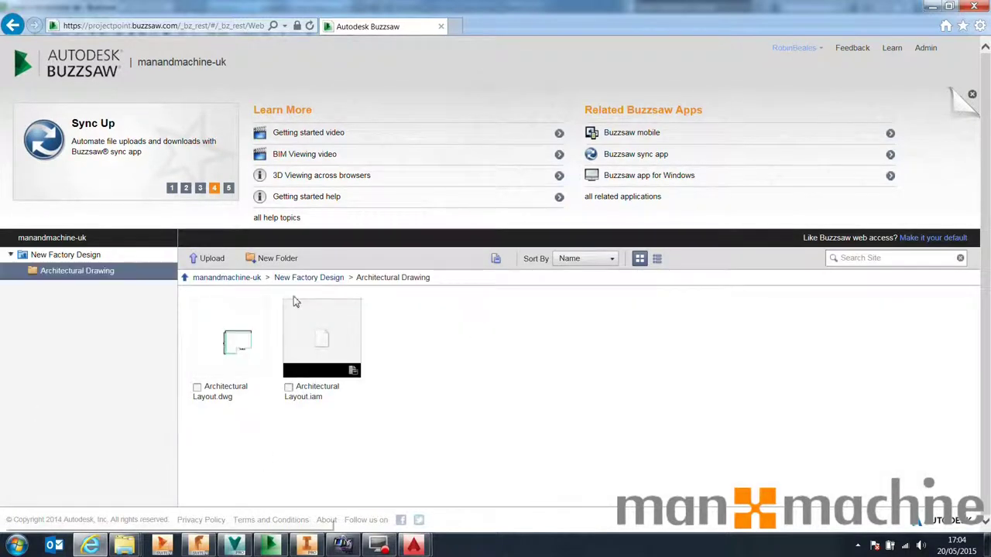
Switch to the Buzzsaw desktop app and display the members in the administration of the New Factory Design project
click(269, 546)
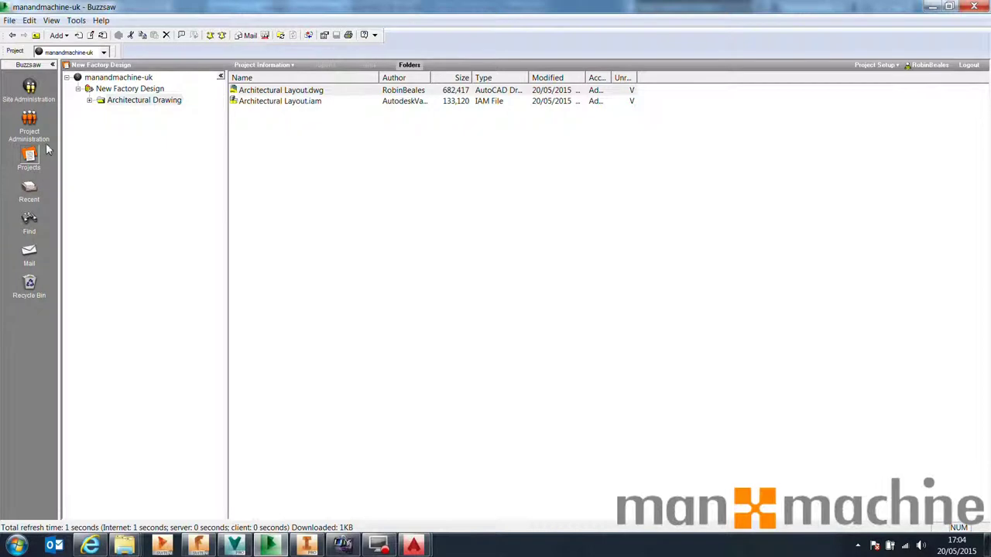
click(97, 89)
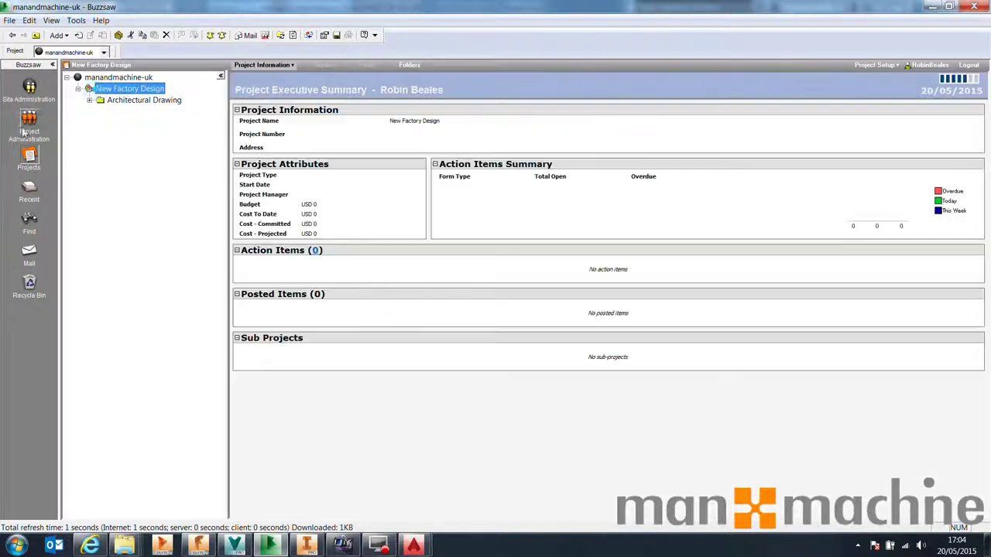
click(132, 100)
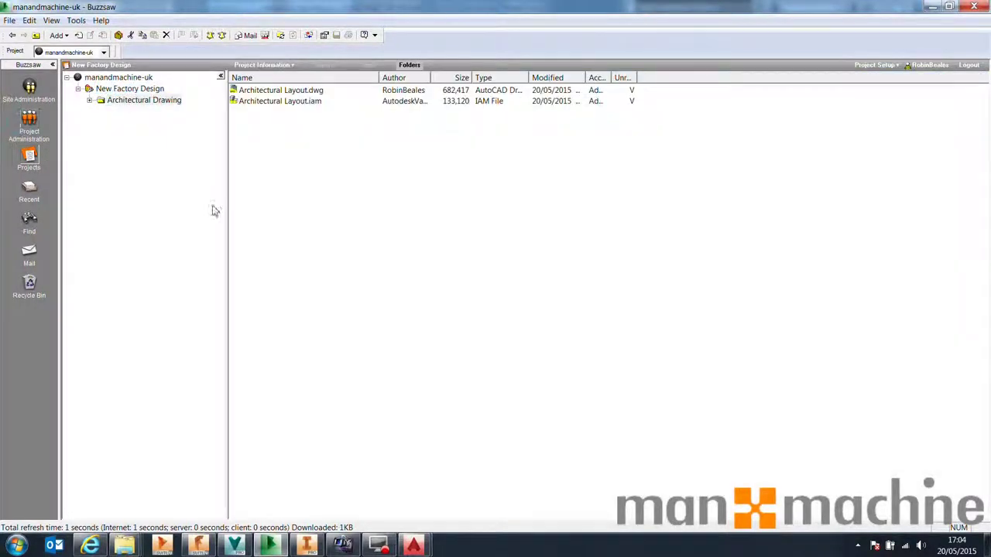
click(29, 122)
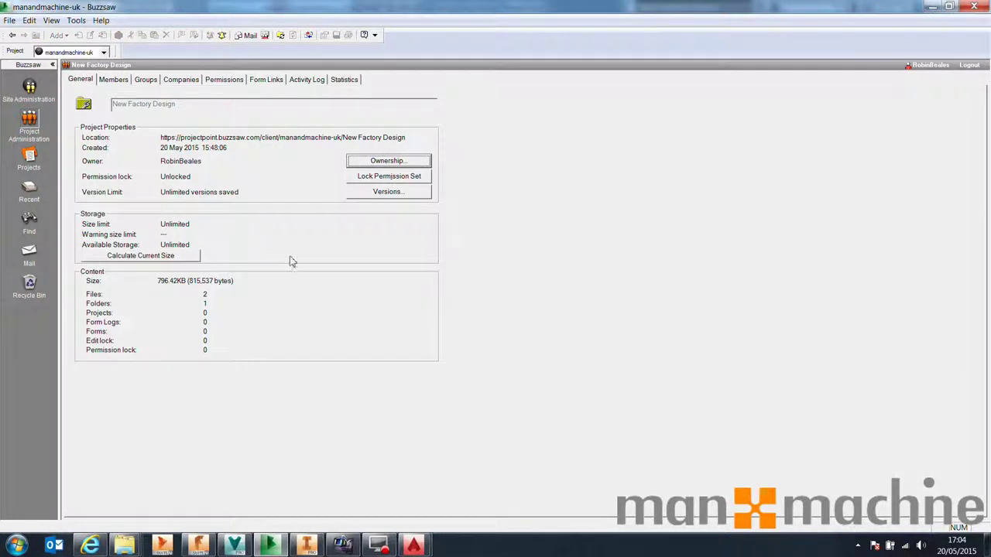
click(111, 80)
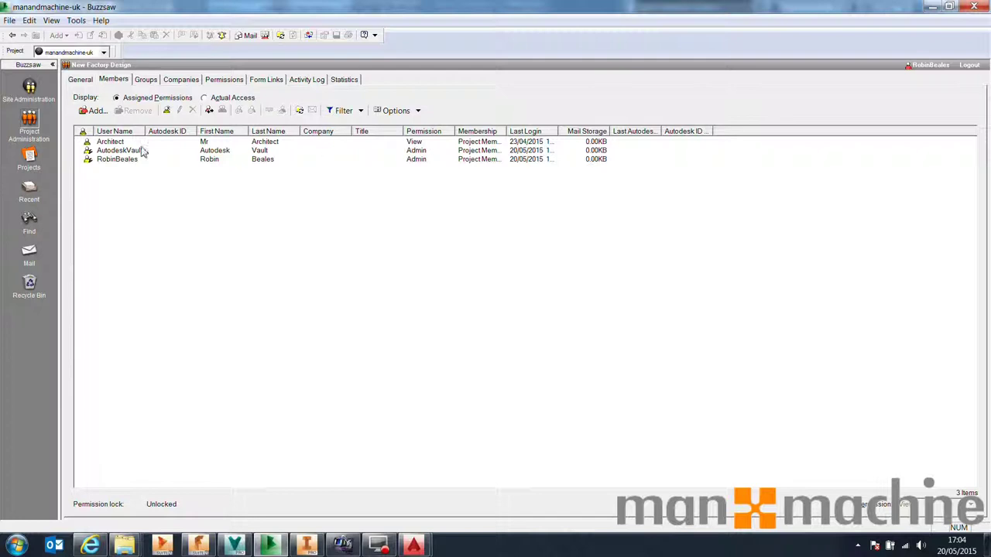
Open the Architect member for editing, examine its New Factory Design project membership and permission, and close it without changes
click(110, 143)
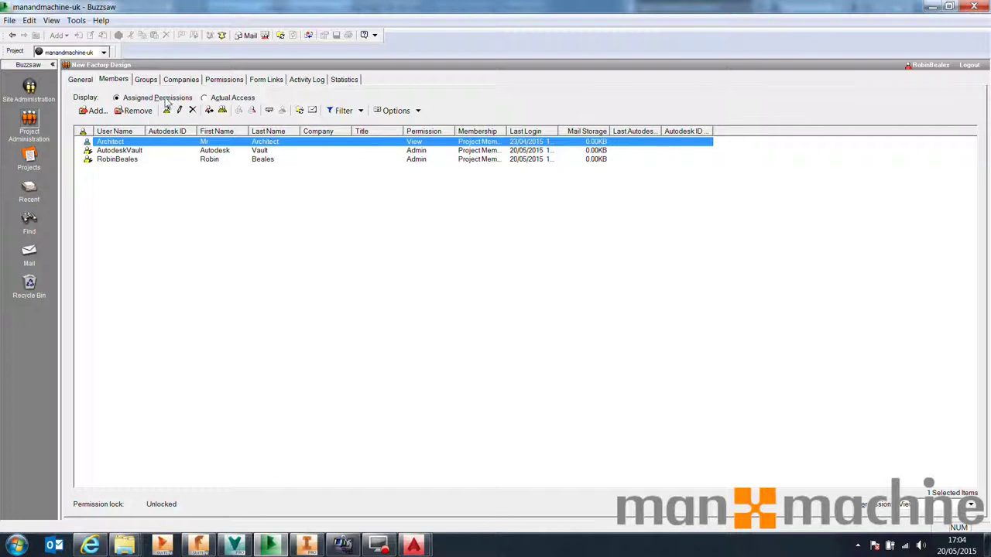
right_click(140, 141)
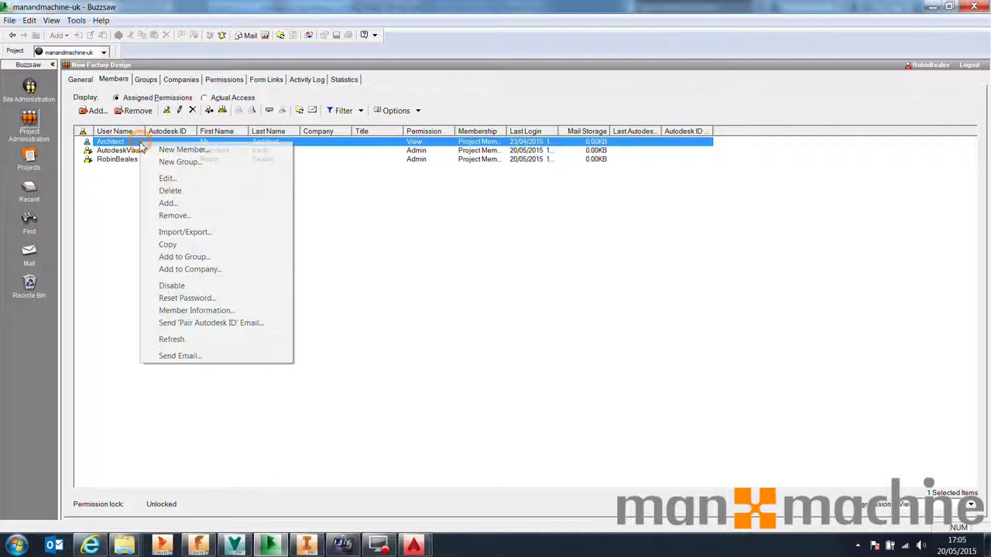
click(167, 178)
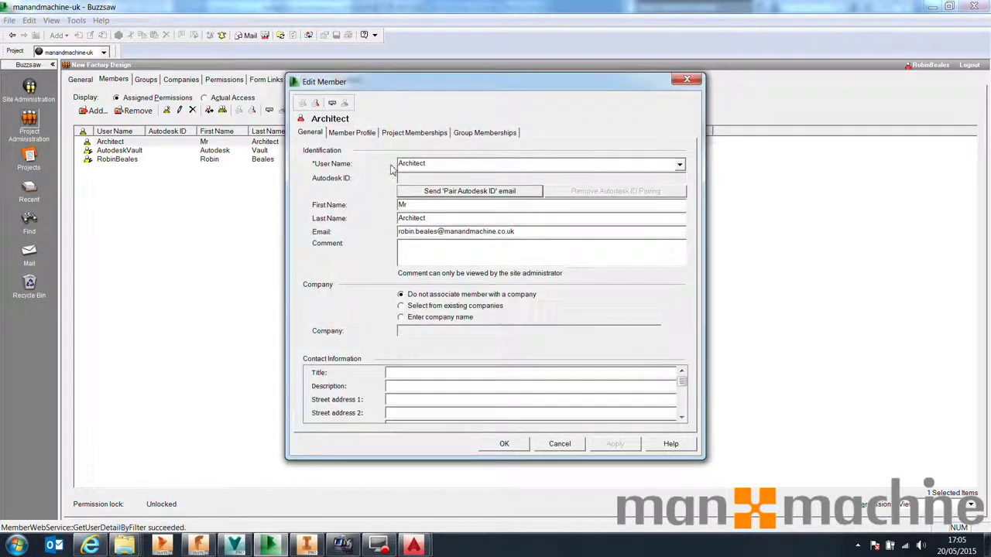
click(403, 133)
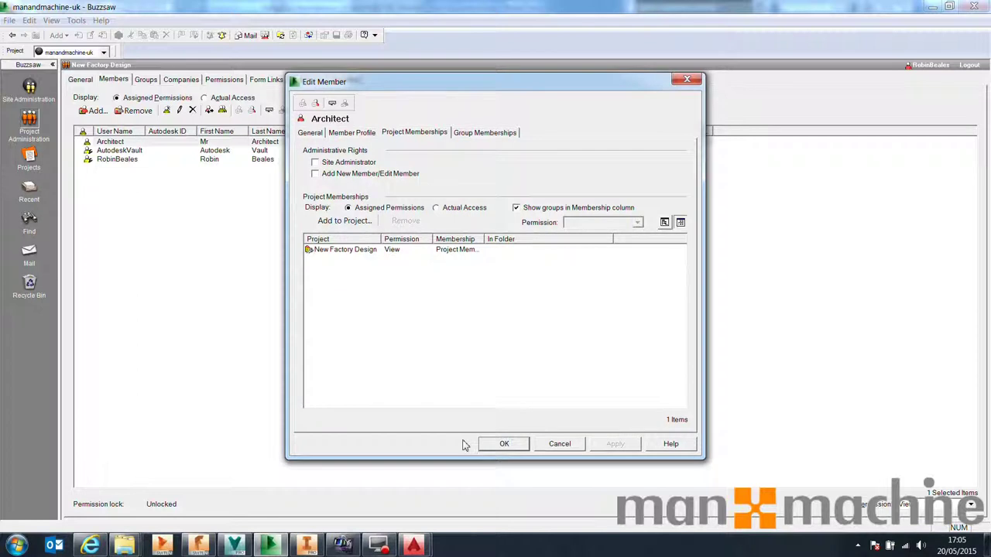
click(372, 251)
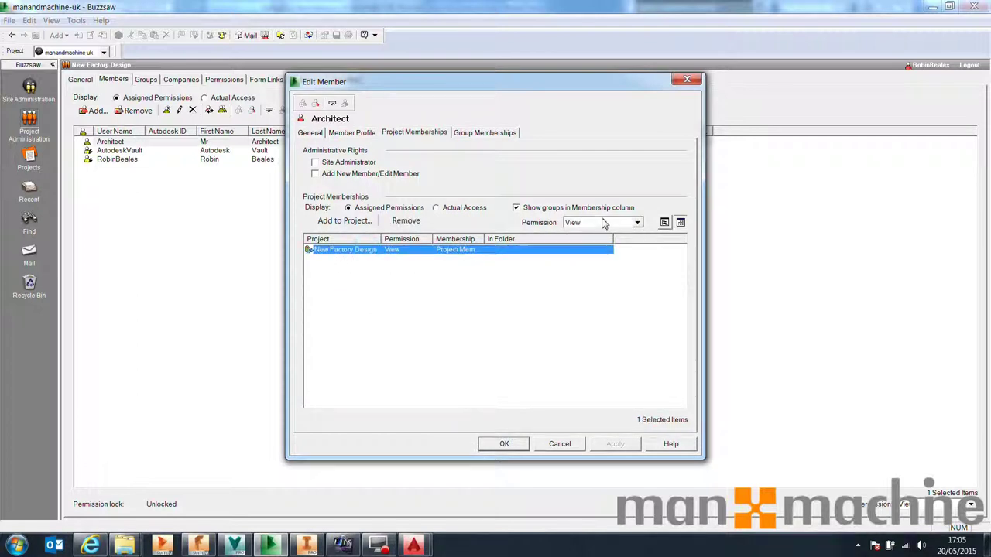
click(456, 208)
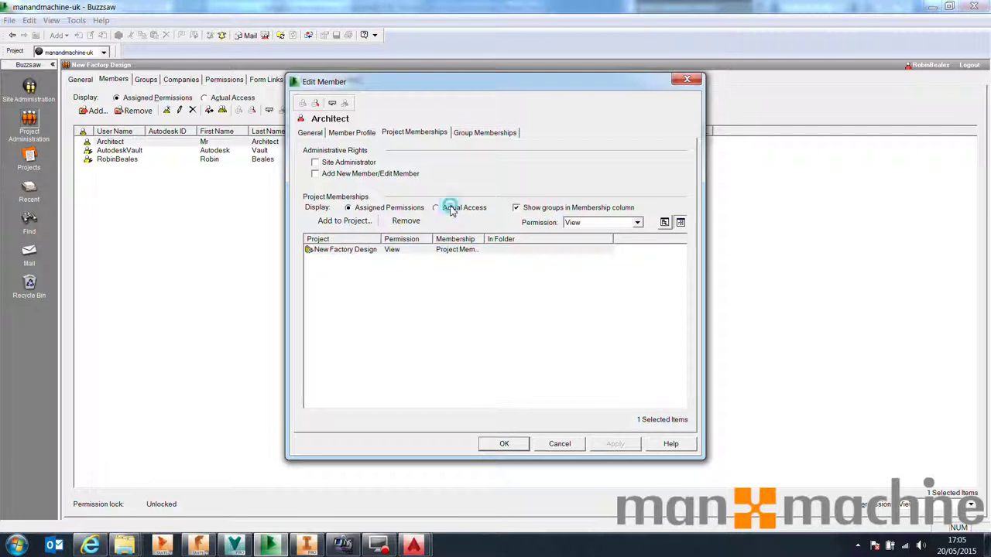
click(504, 444)
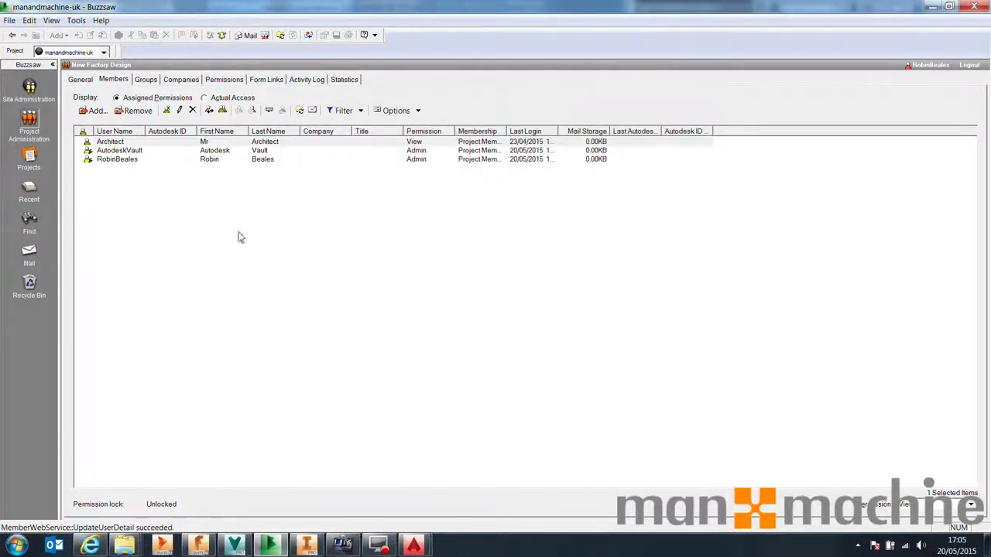
Examine the members' actual access and their permissions on the Architectural Drawing folder
click(226, 97)
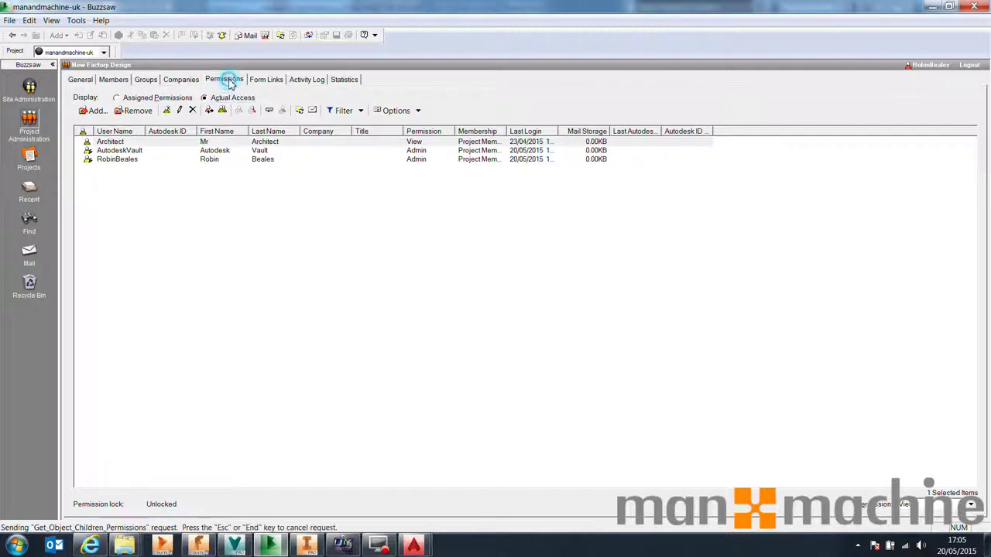
click(224, 80)
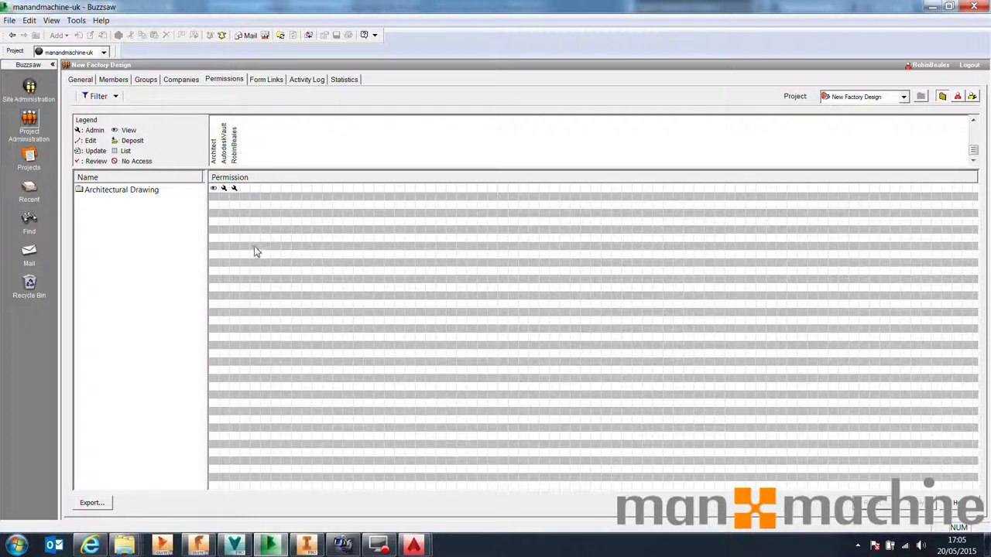
click(128, 193)
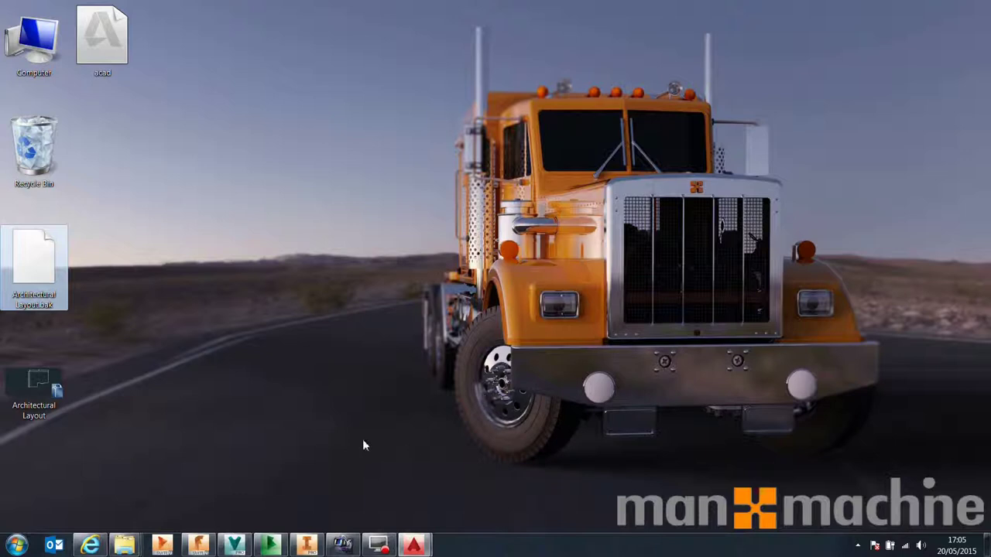
Switch to Vault, refresh it, and preview Architectural Layout.dwg in the Architecture folder
click(235, 546)
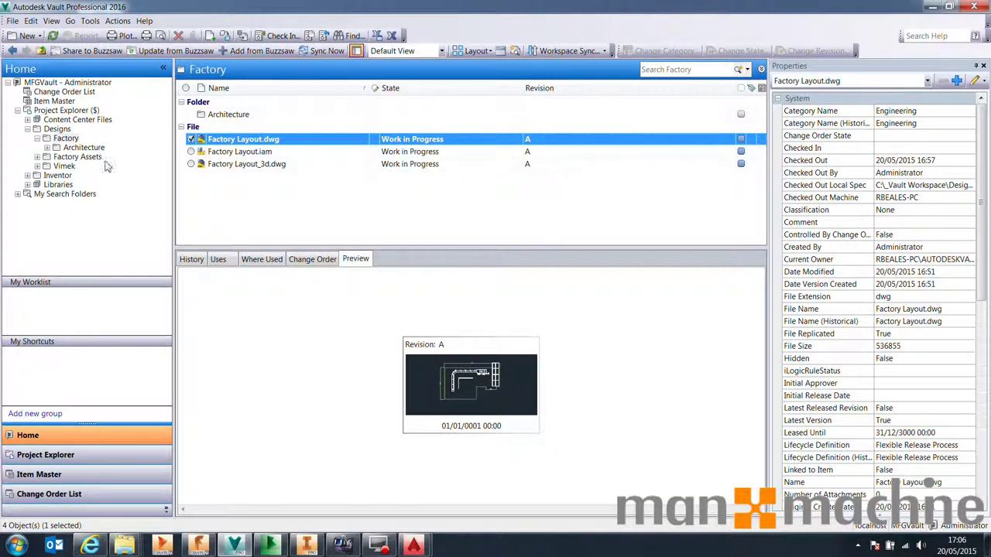
click(53, 36)
click(84, 147)
click(274, 116)
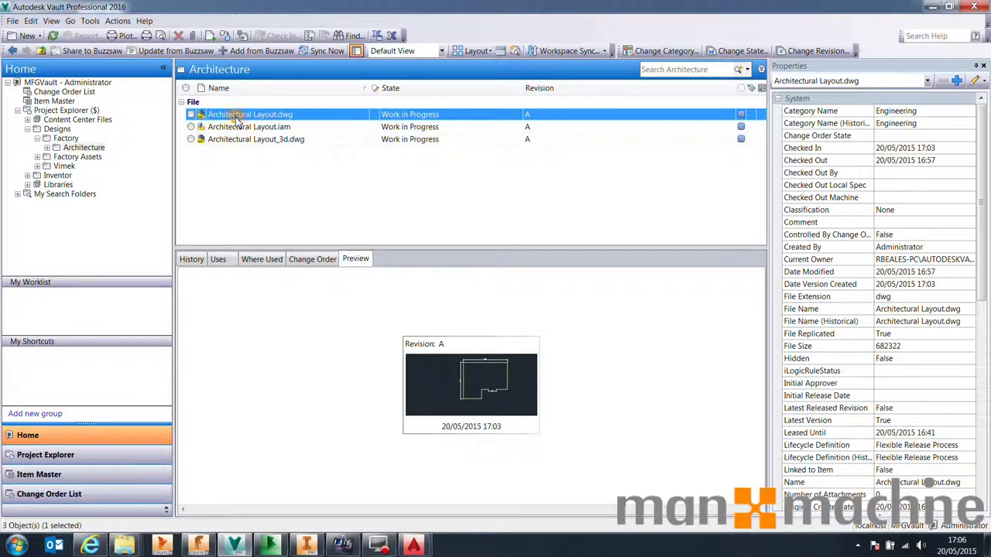
Examine the lifecycle states available for Architectural Layout.dwg, and cancel the state change
right_click(238, 121)
click(288, 250)
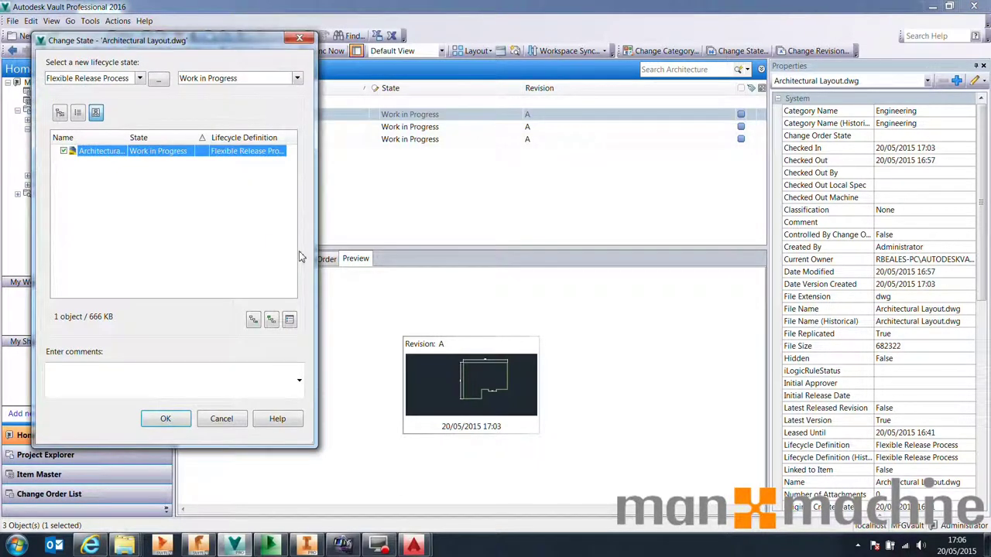
click(272, 81)
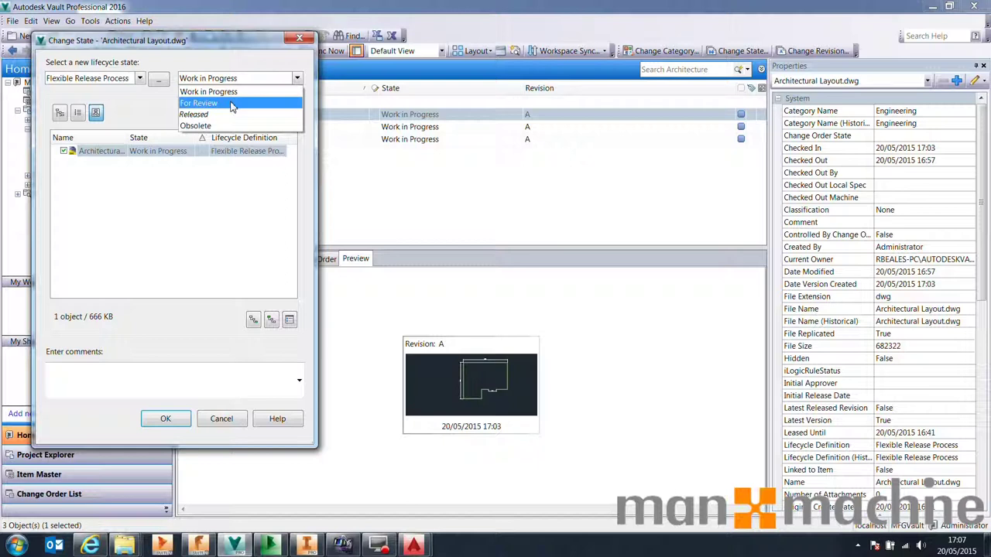
click(223, 418)
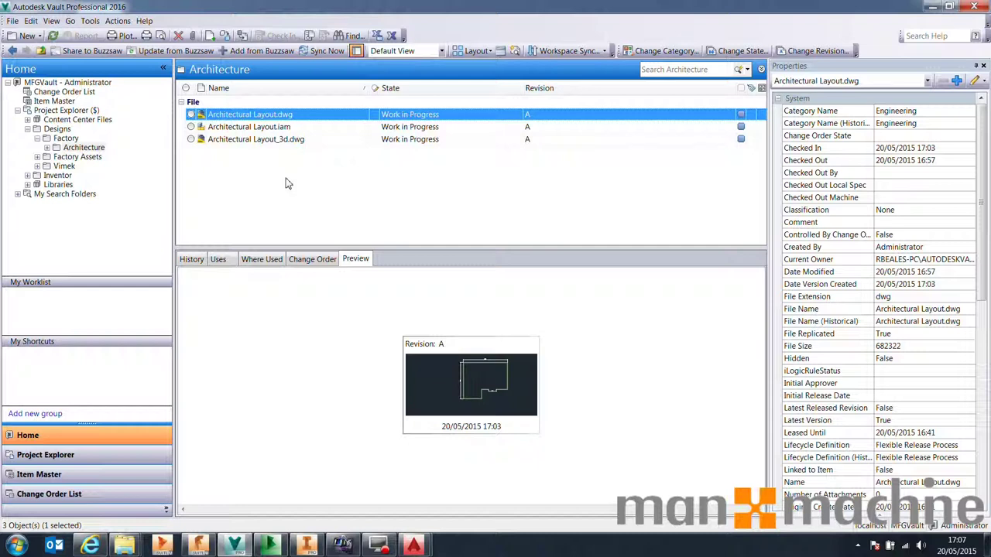
click(379, 545)
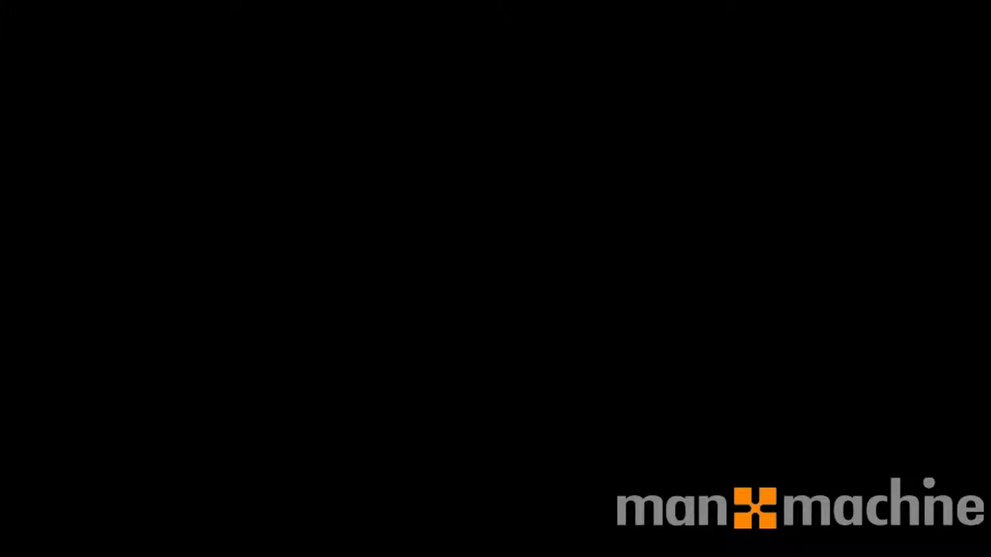